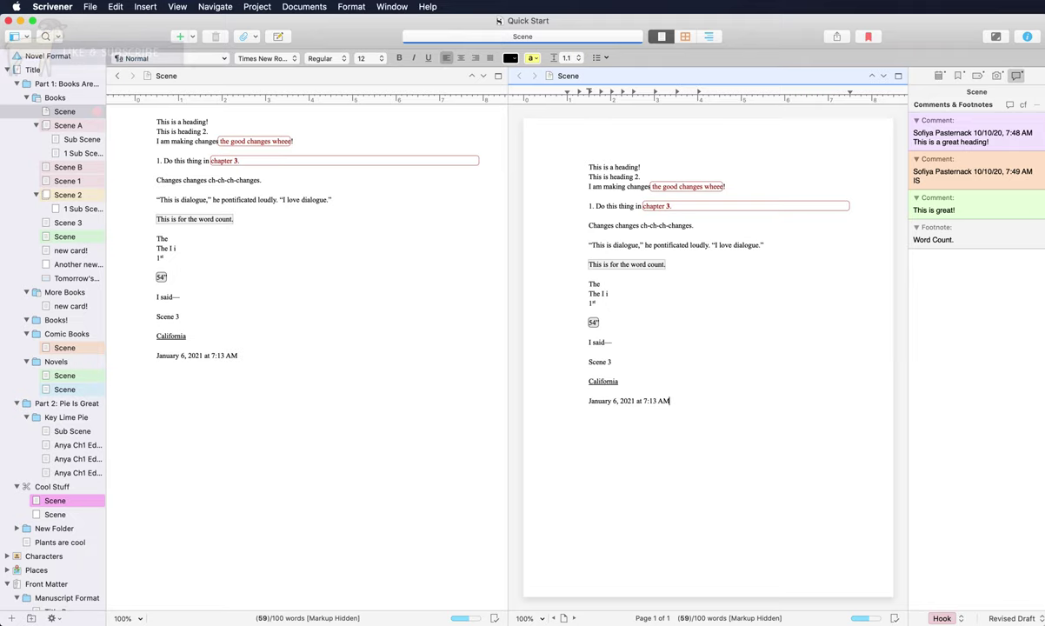
Open the View menu over the split Scene editor and its comments panel
click(176, 7)
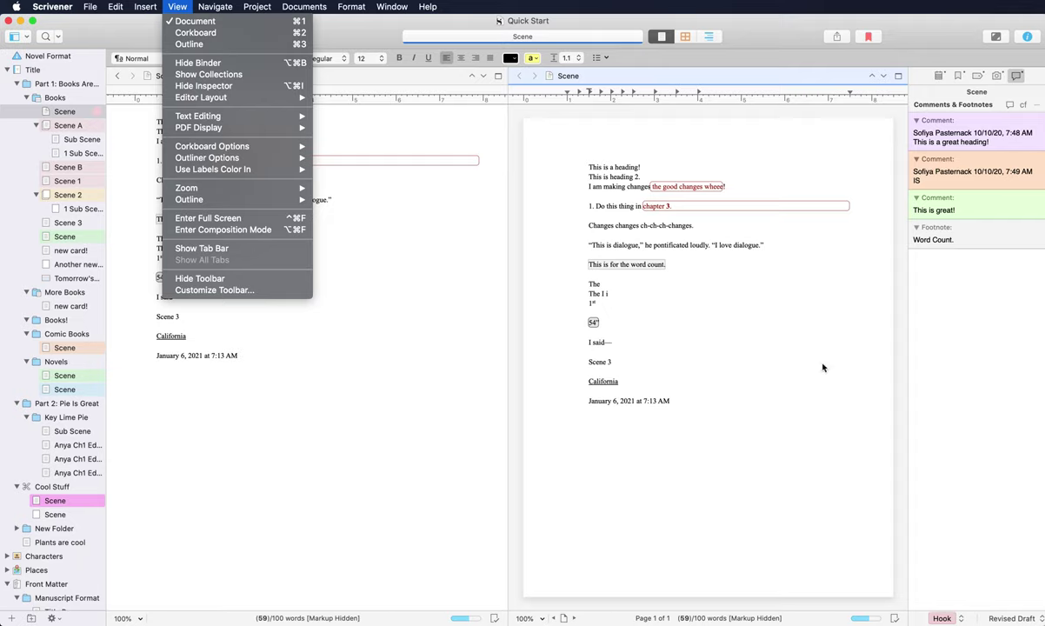
Dismiss the View menu and show the Books folder in the second editor
click(357, 347)
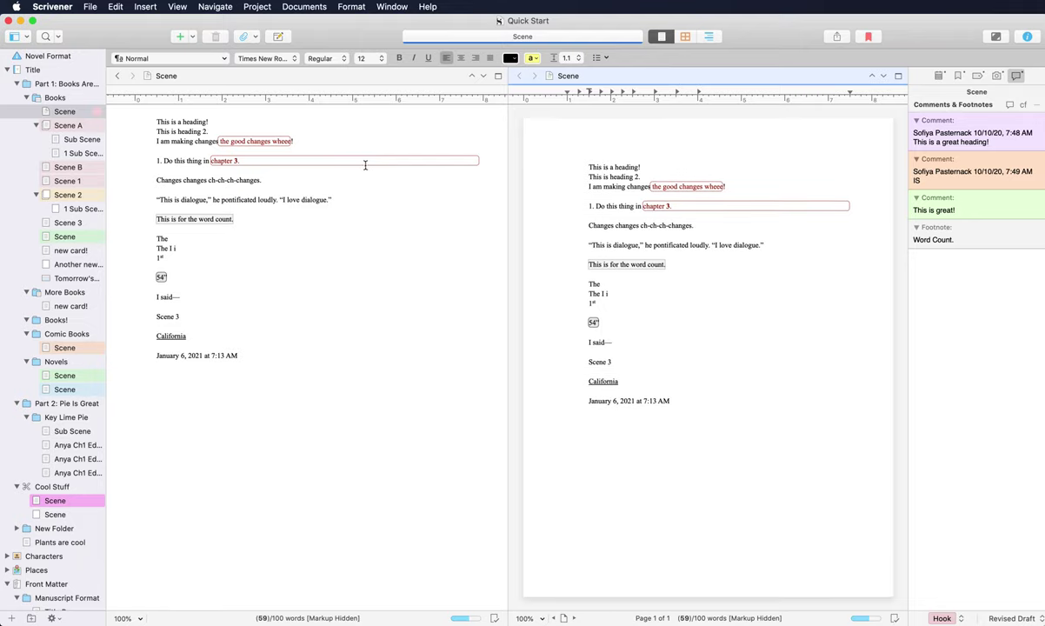
key(ctrl+super+r)
scroll(784, 375, down, 2)
scroll(784, 375, down, 5)
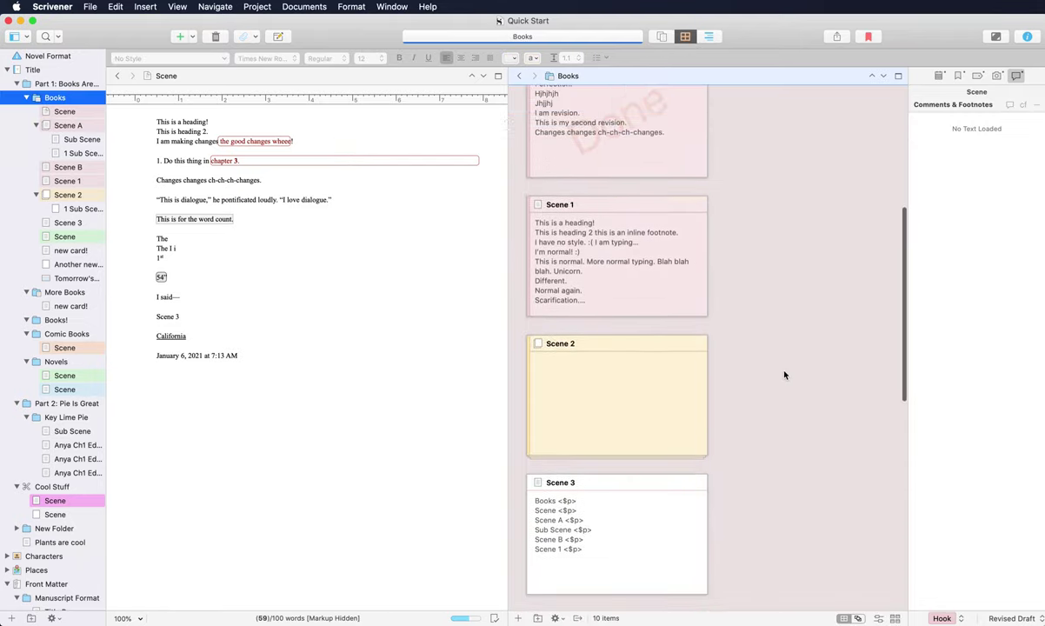
Close the split and display the Books folder as an outline
click(898, 75)
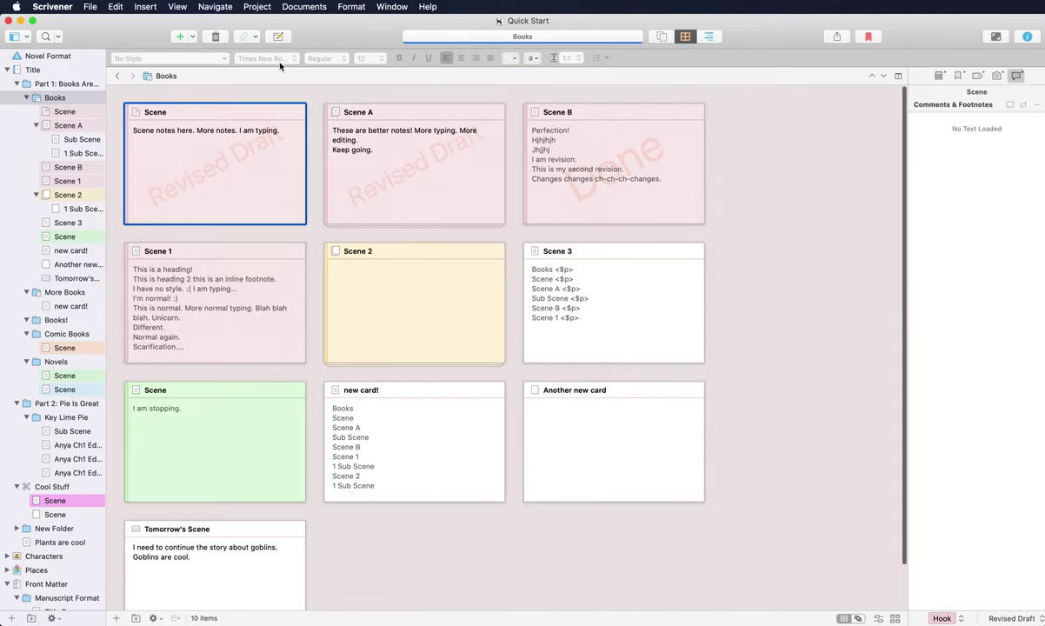
click(177, 7)
click(189, 43)
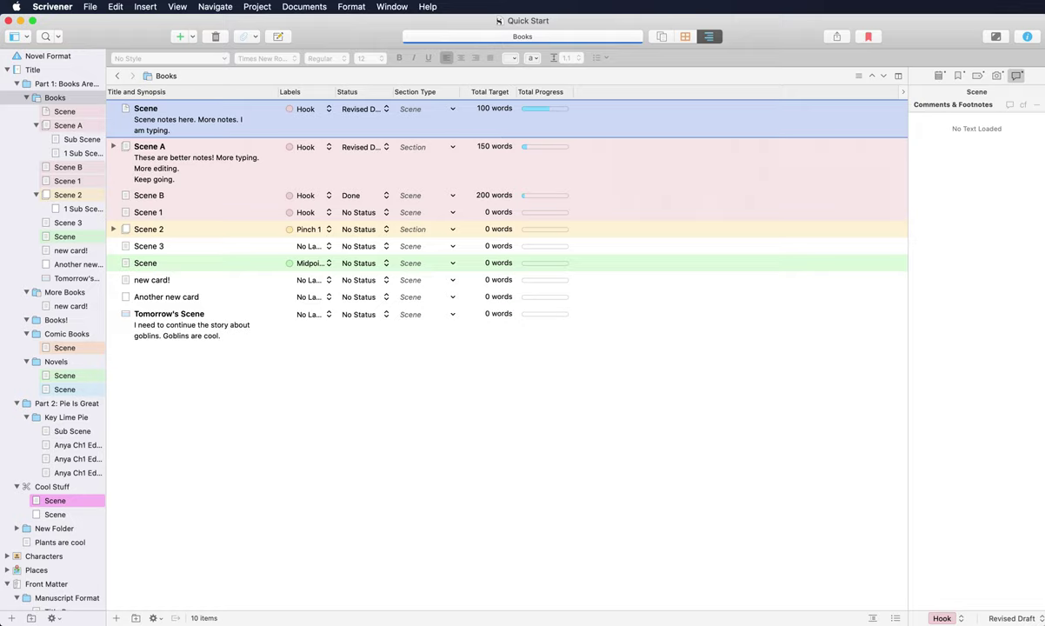
Show Books as combined text, then select the Scene document in the binder
key(super+1)
click(177, 7)
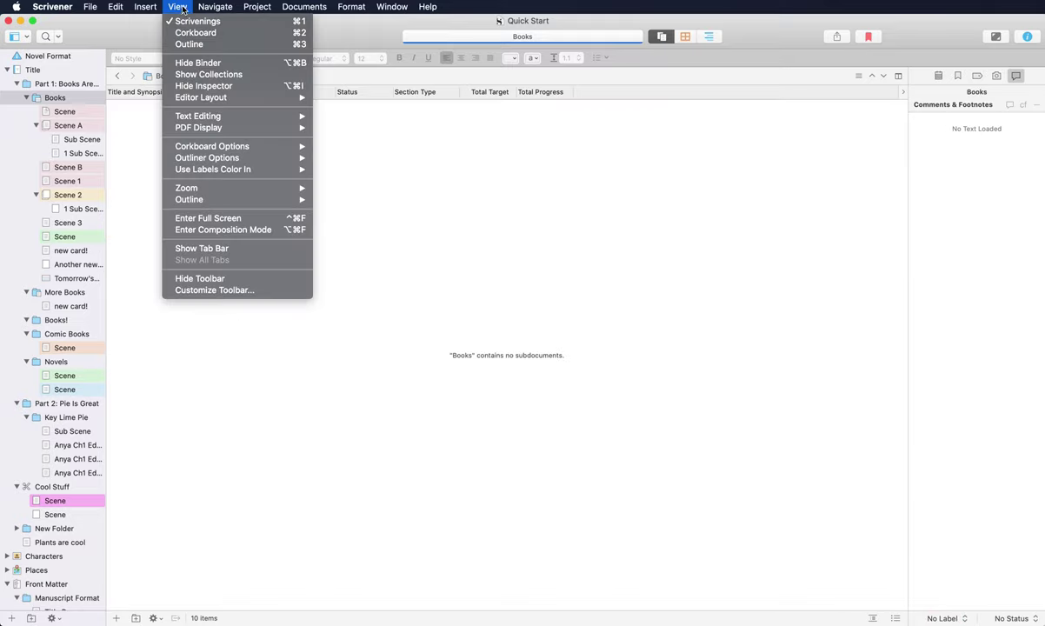
click(197, 22)
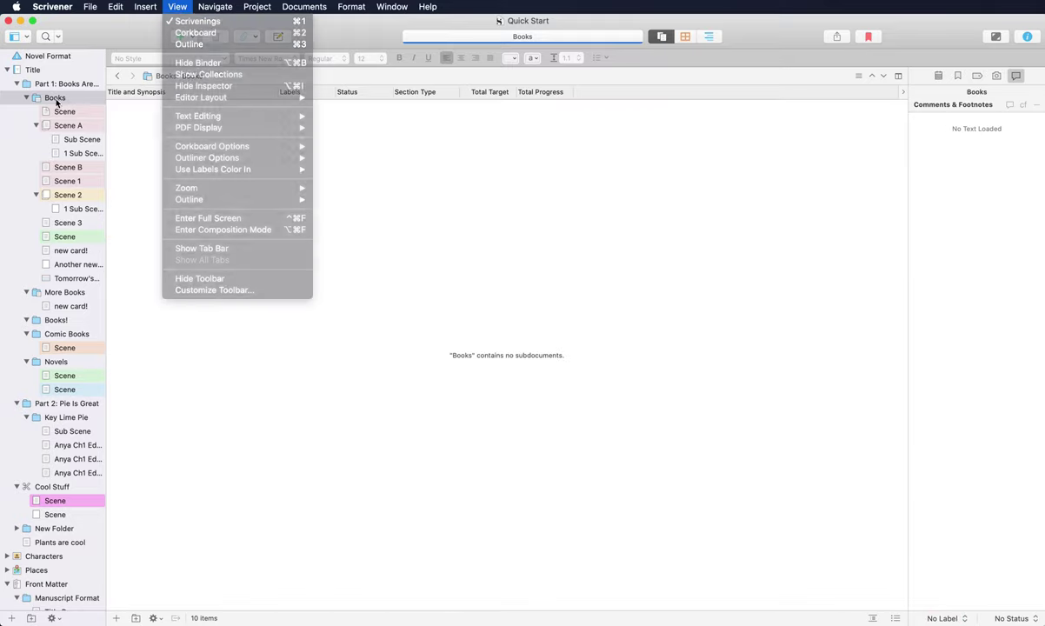
click(60, 124)
click(64, 112)
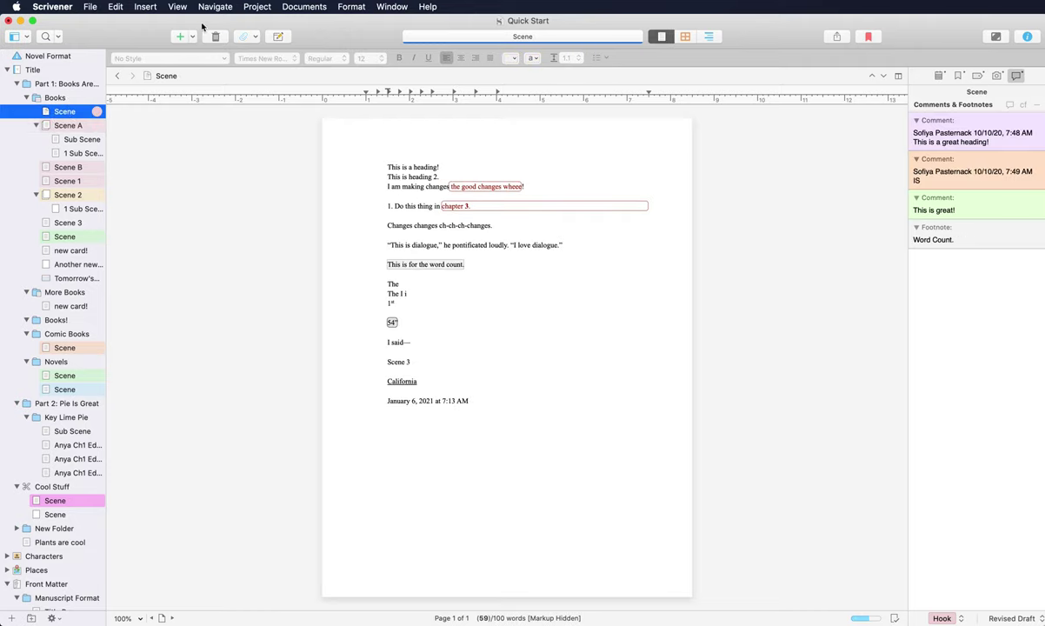
Look at Scene A, then return the editor to the Scene document
click(178, 7)
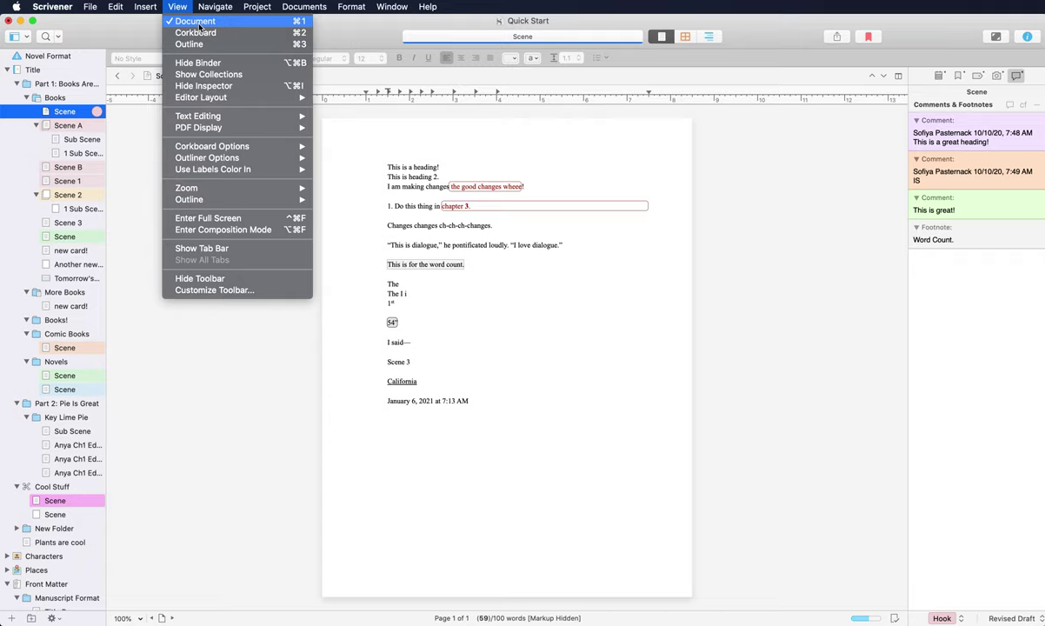
click(54, 129)
click(54, 127)
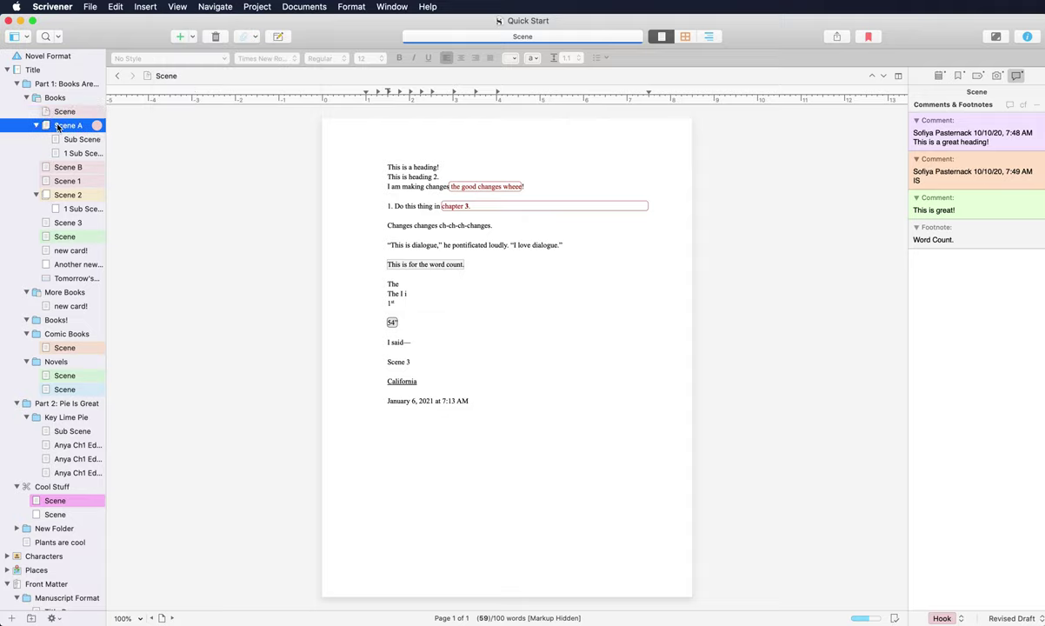
click(146, 8)
mouse_move(170, 8)
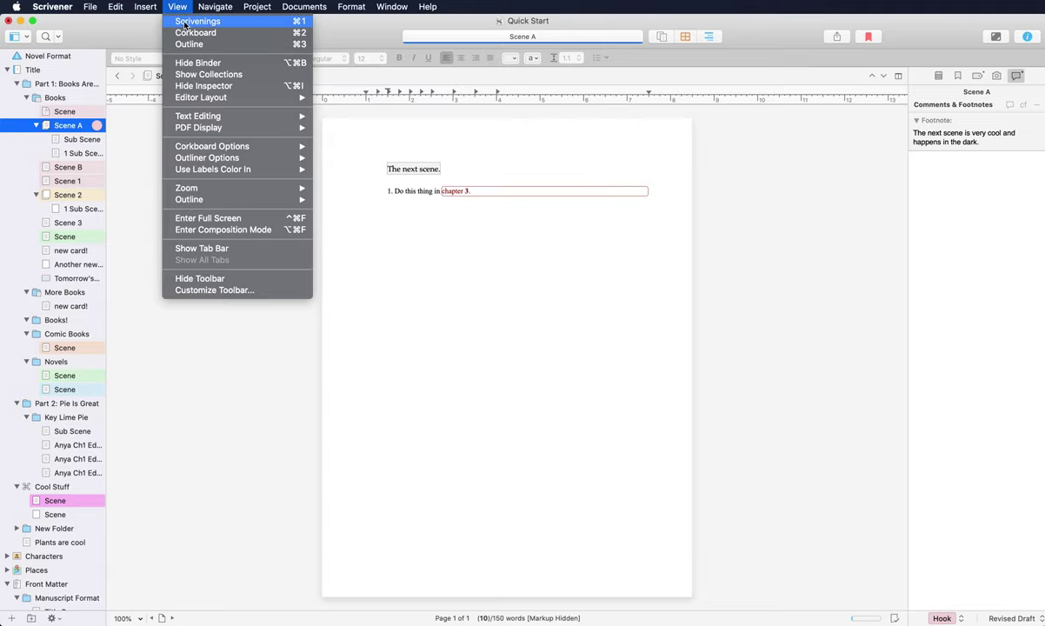
click(52, 108)
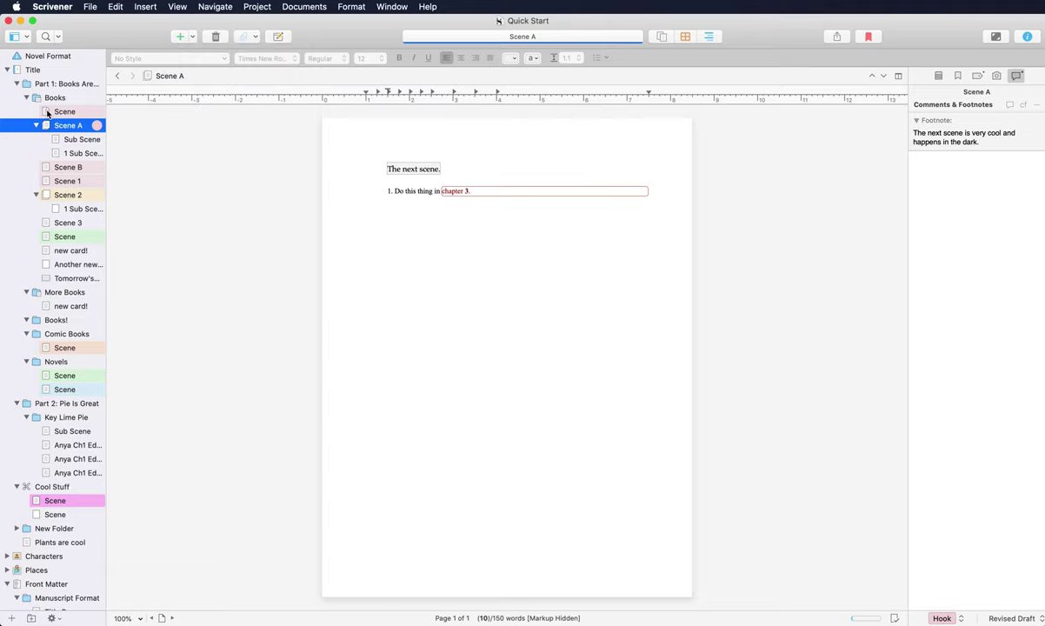
click(48, 112)
click(176, 7)
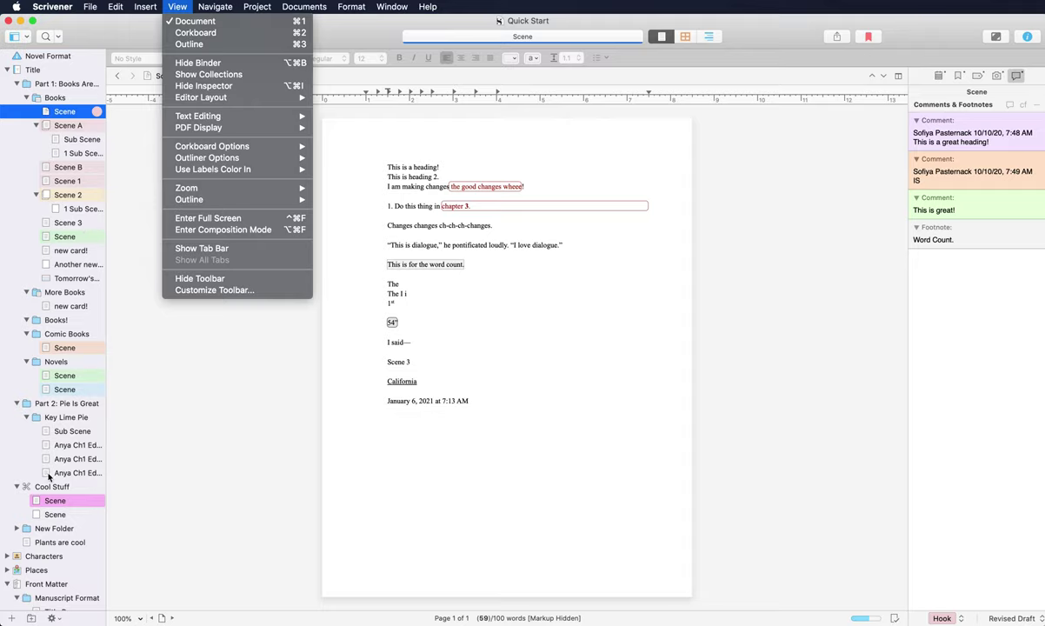
click(231, 64)
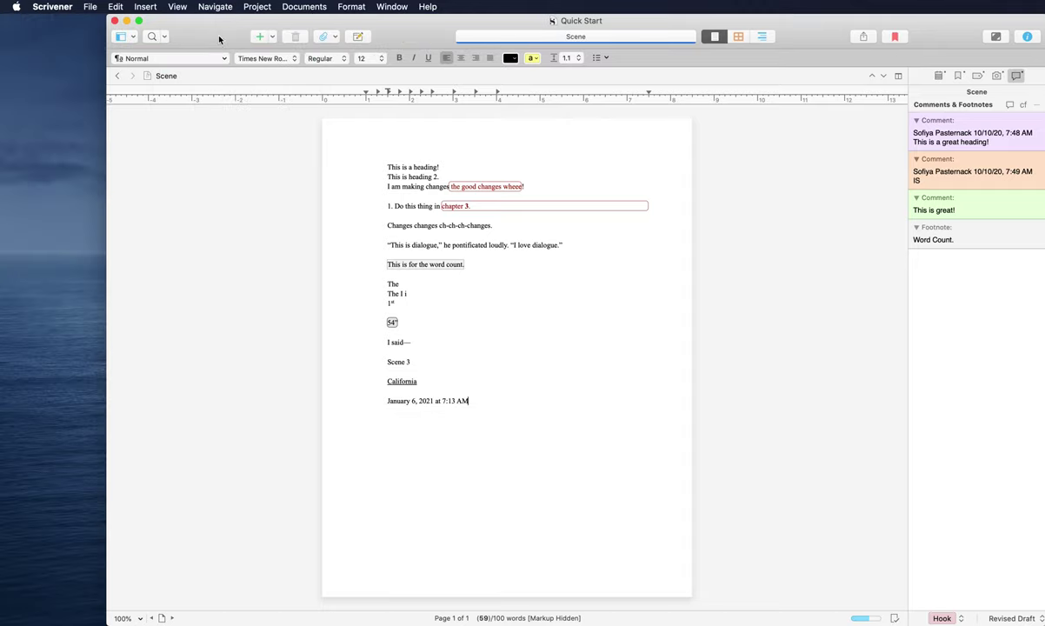
click(179, 8)
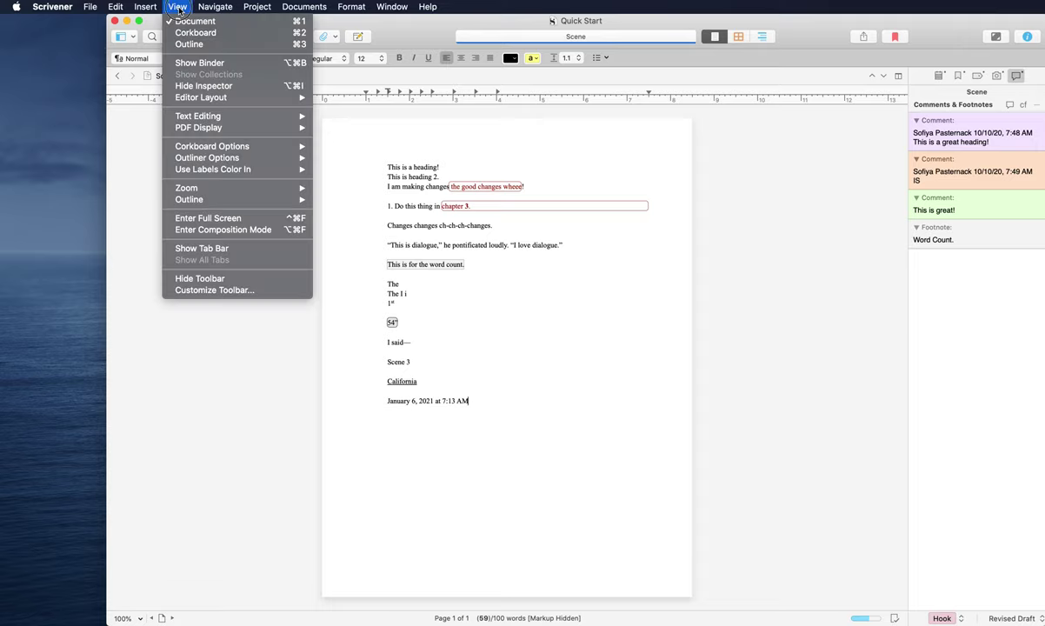
click(199, 63)
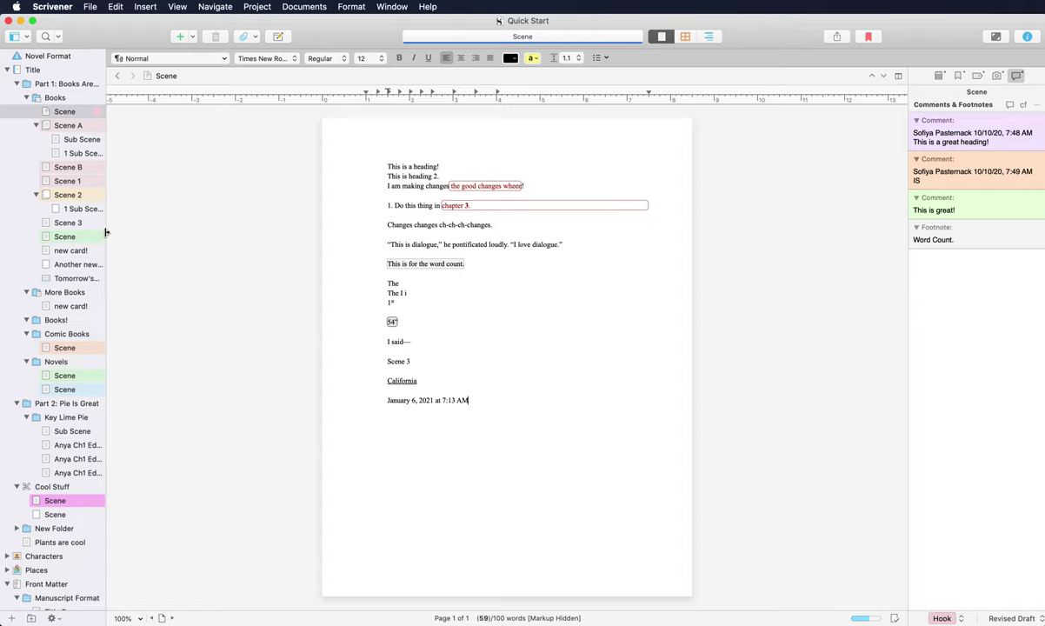
click(26, 38)
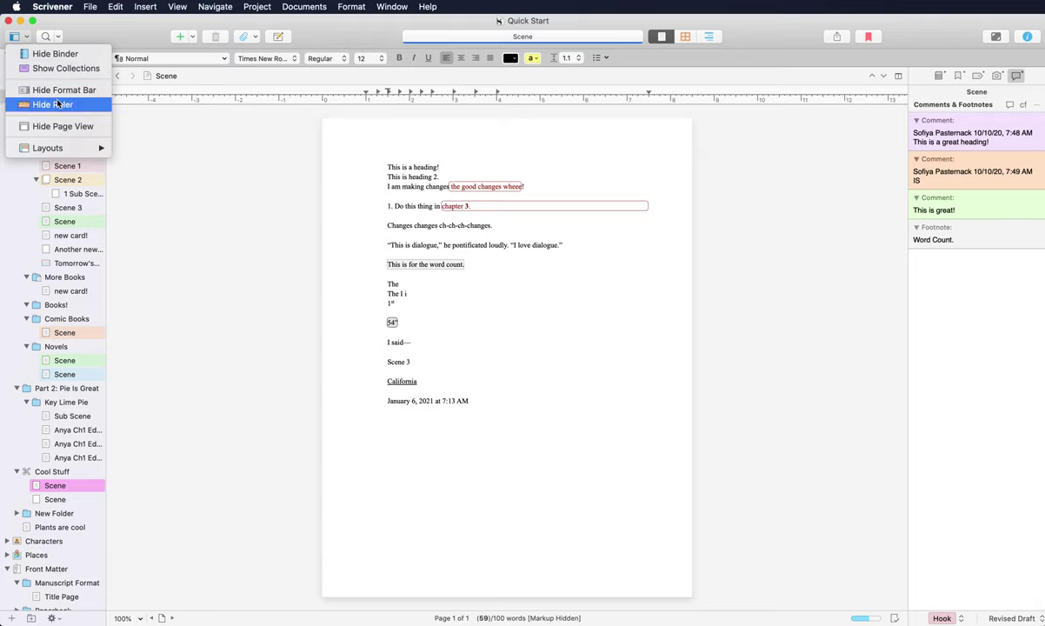
click(178, 6)
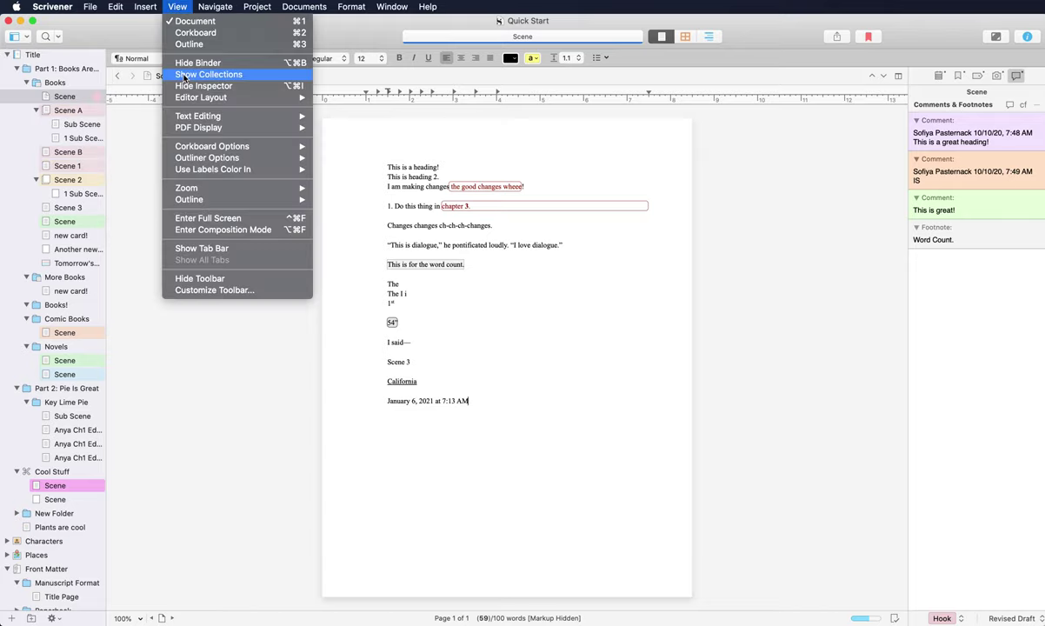
click(184, 75)
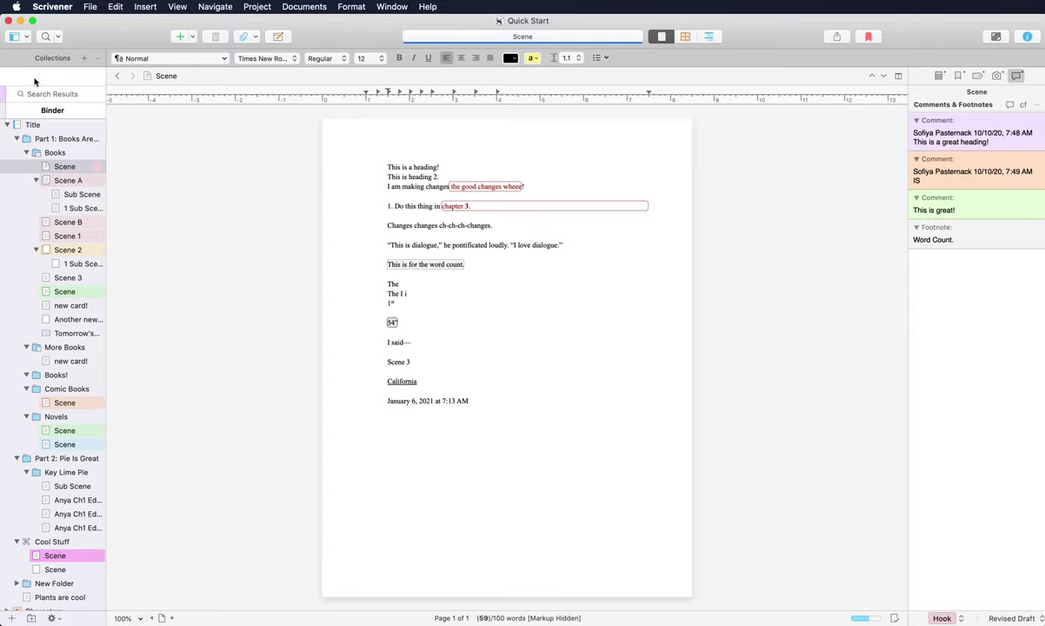
click(83, 59)
click(177, 6)
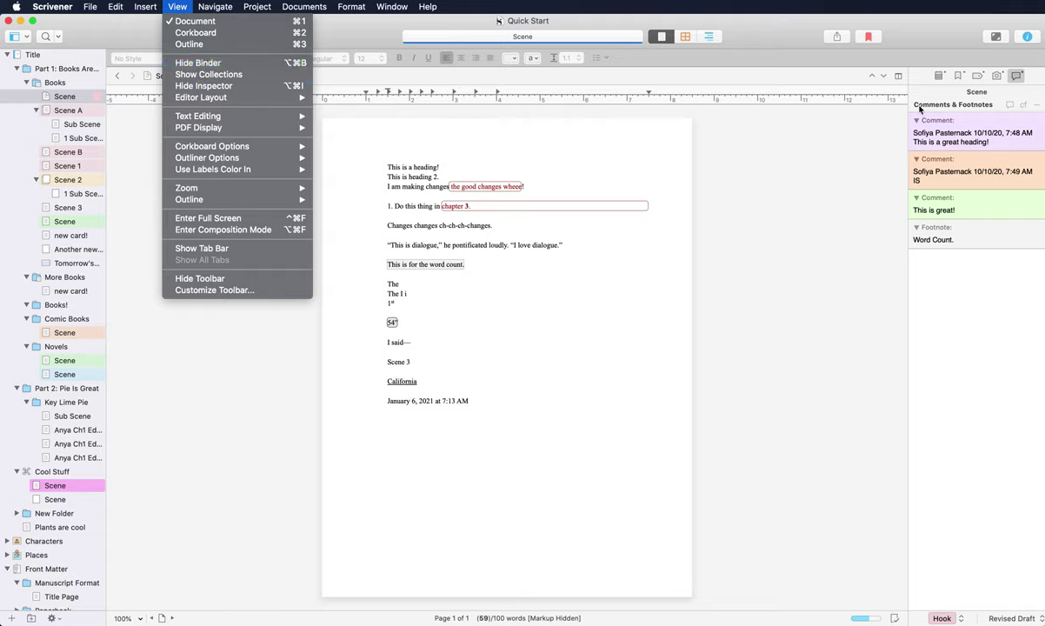
click(218, 85)
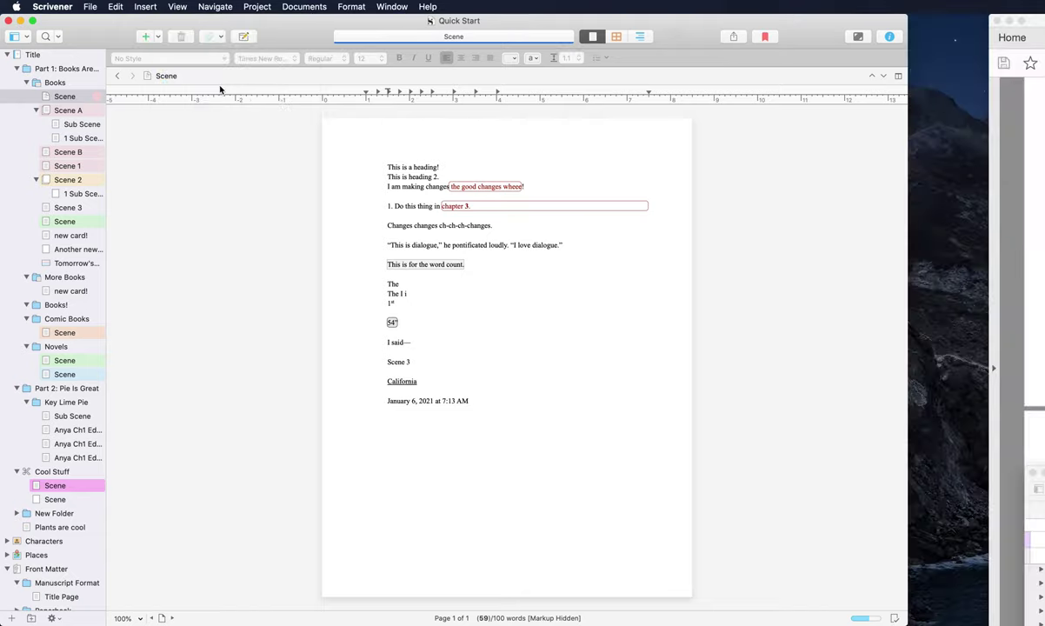
click(177, 6)
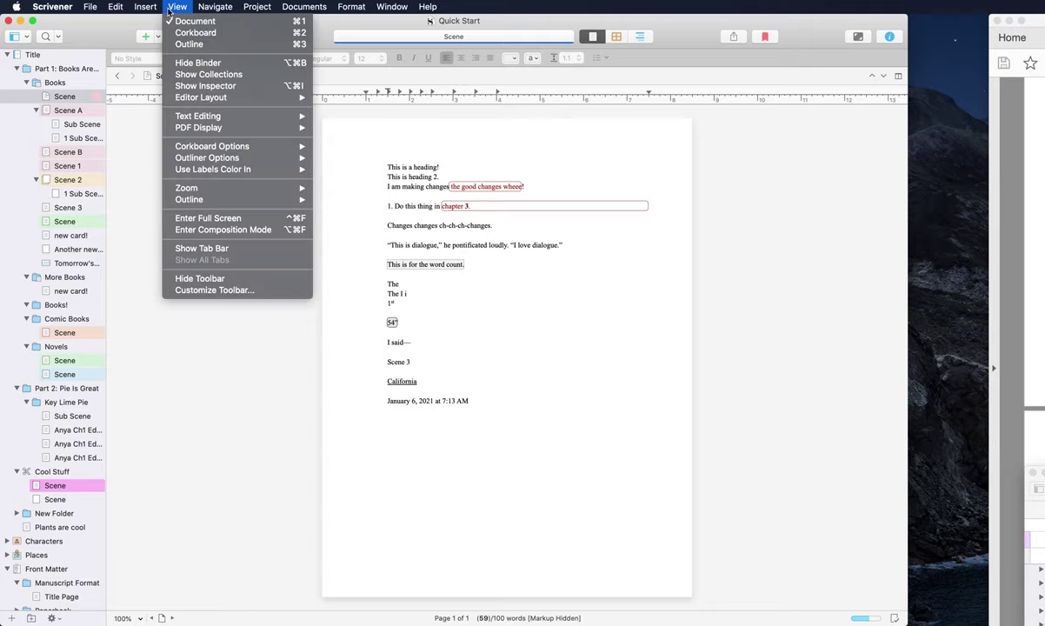
click(196, 86)
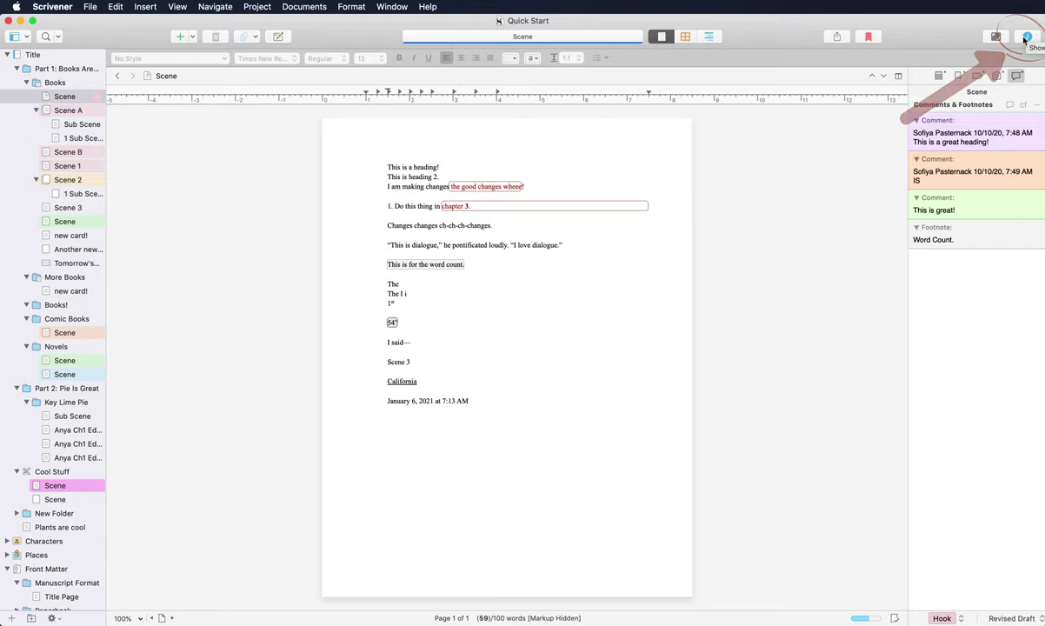
click(178, 7)
mouse_move(224, 99)
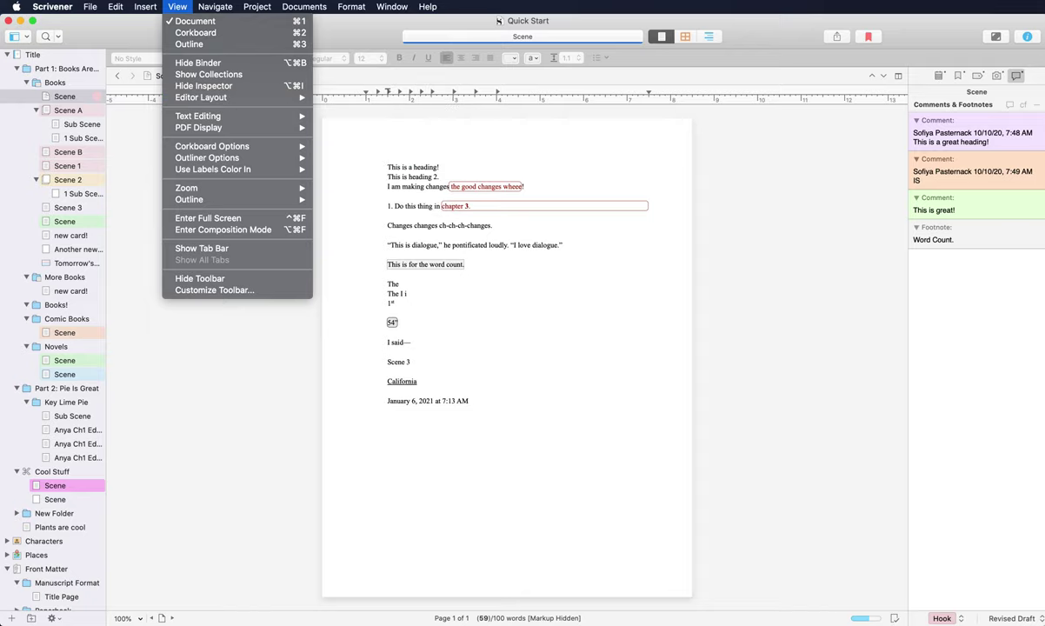
mouse_move(286, 97)
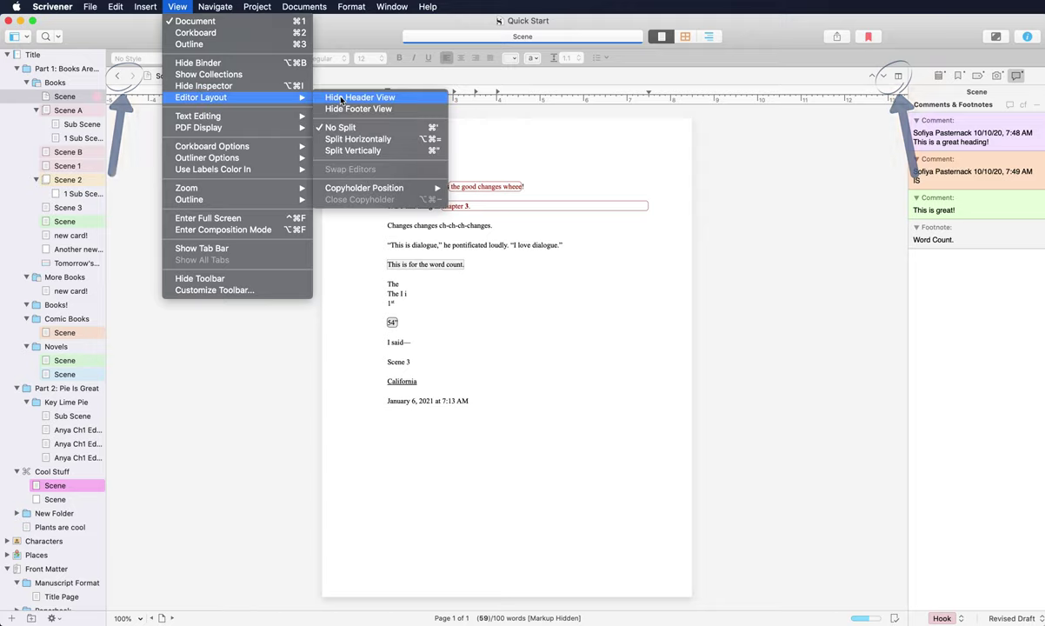
click(330, 96)
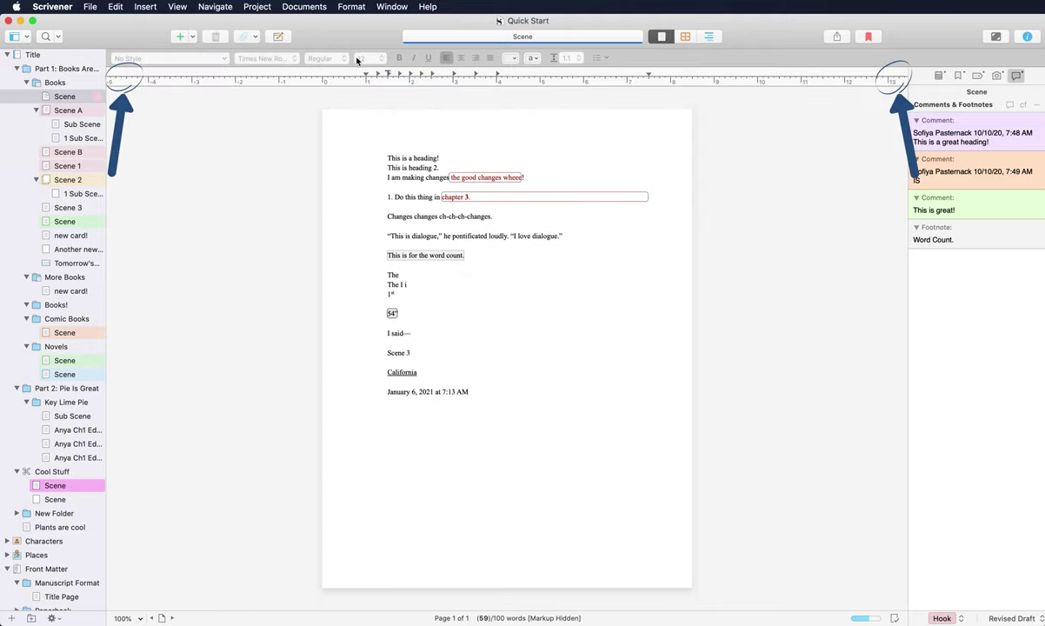
click(177, 7)
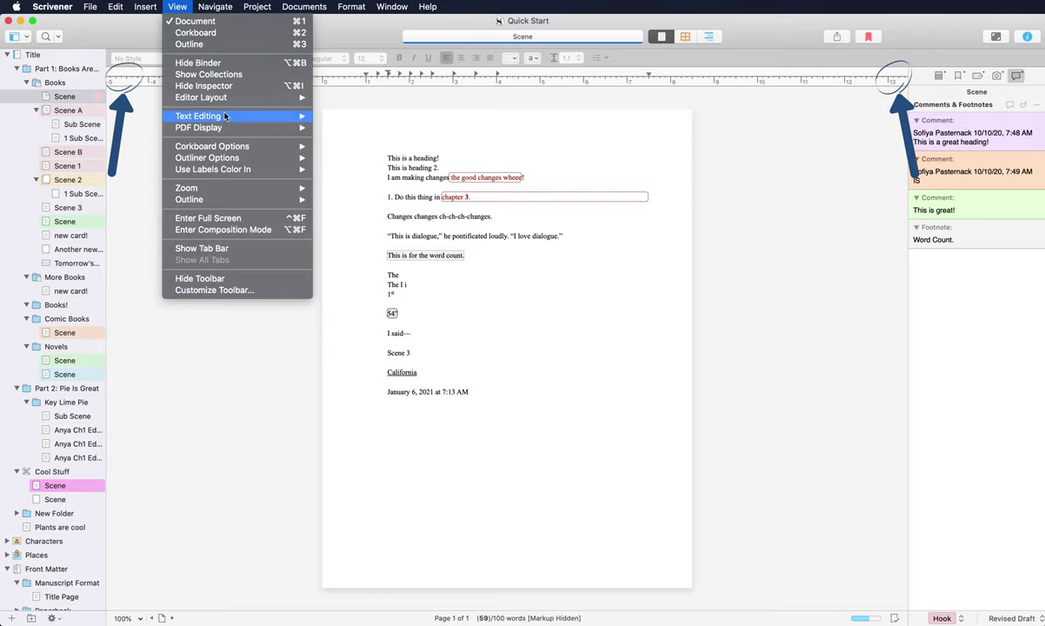
mouse_move(261, 96)
click(348, 99)
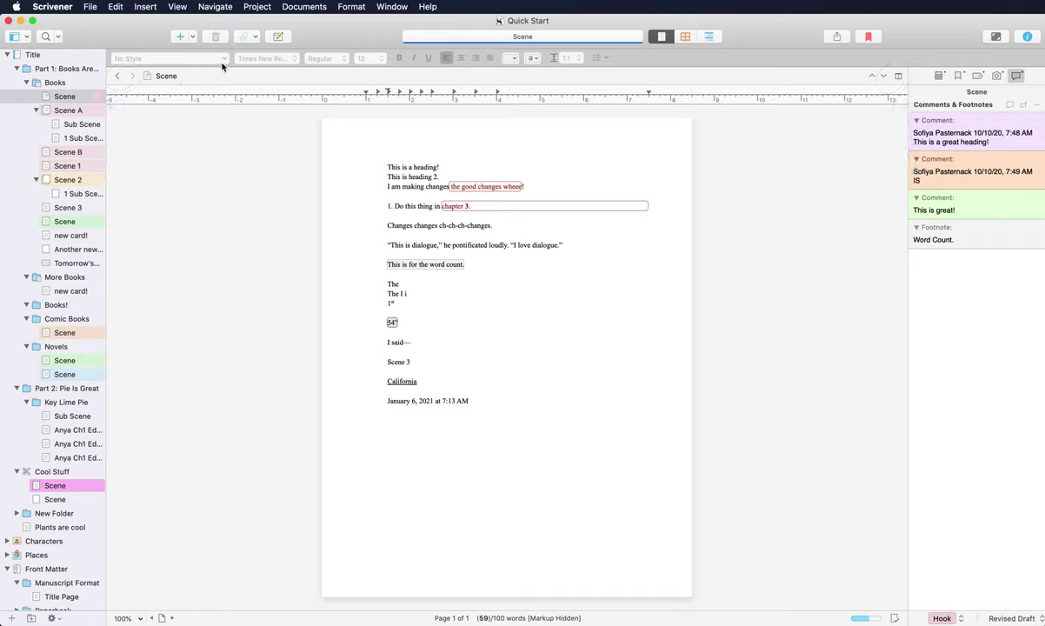
click(118, 76)
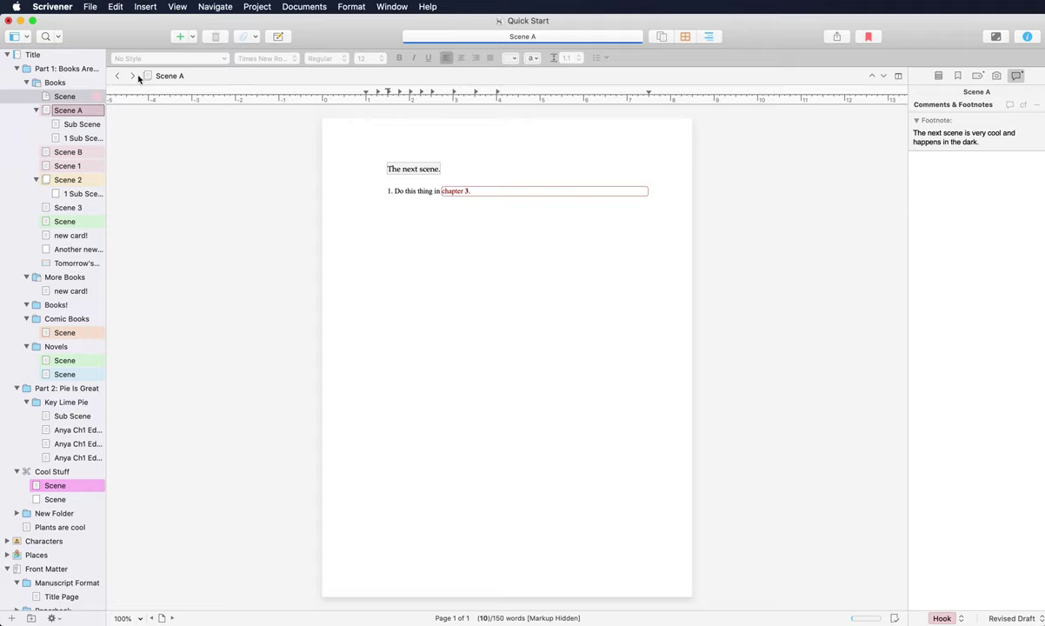
click(132, 76)
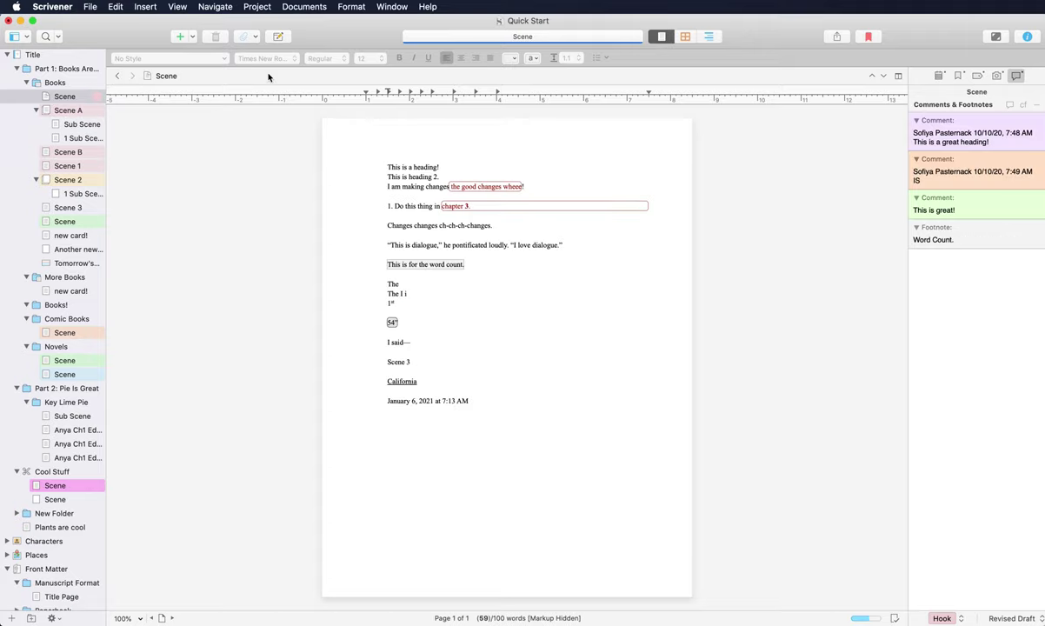
click(177, 7)
mouse_move(287, 98)
click(402, 112)
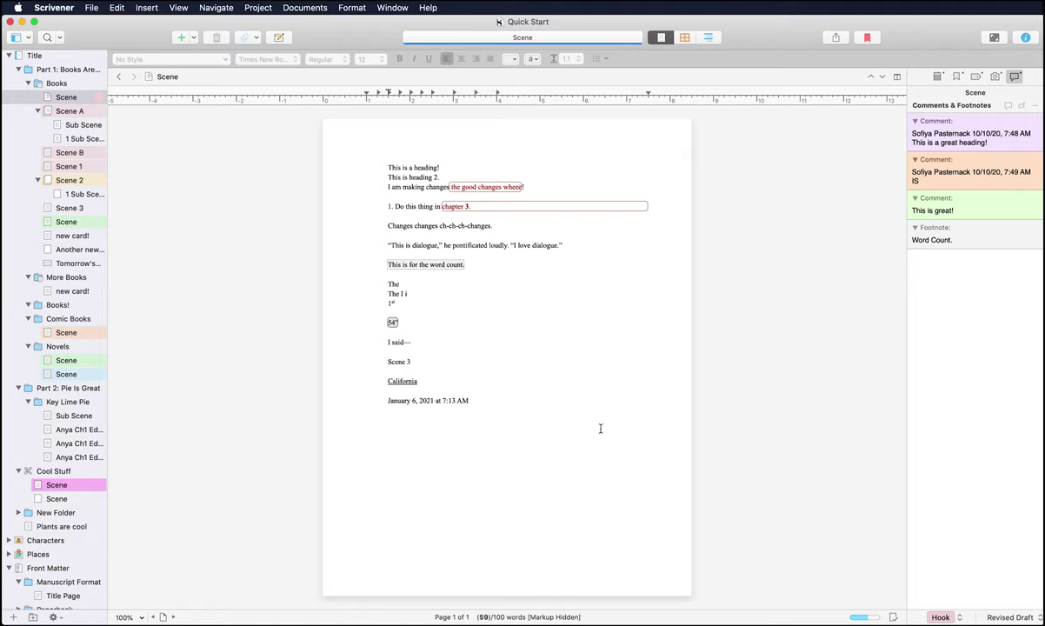
click(178, 7)
mouse_move(226, 97)
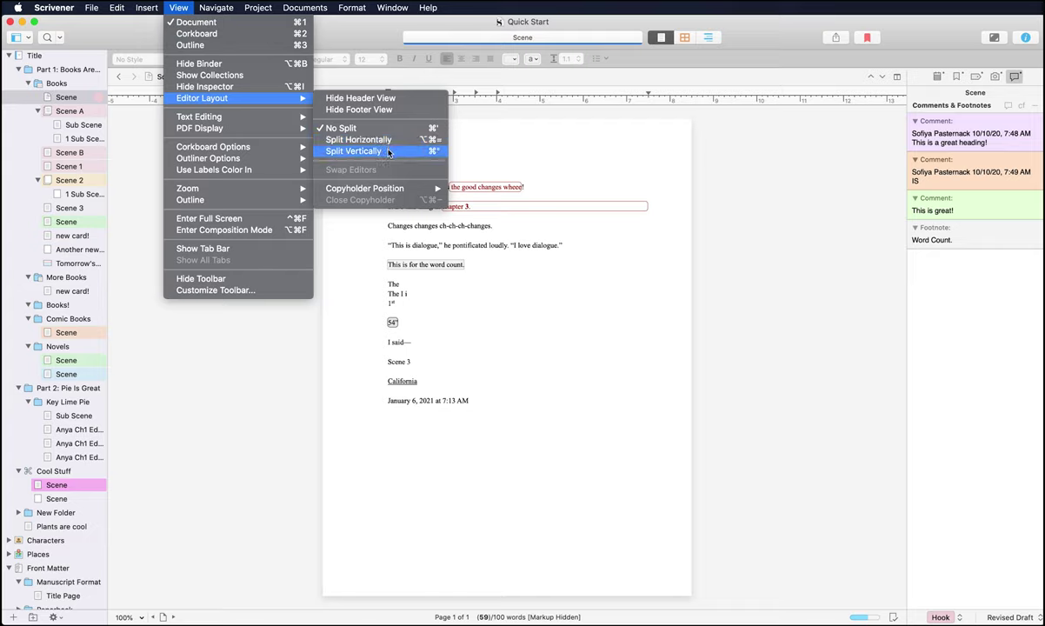
key(Escape)
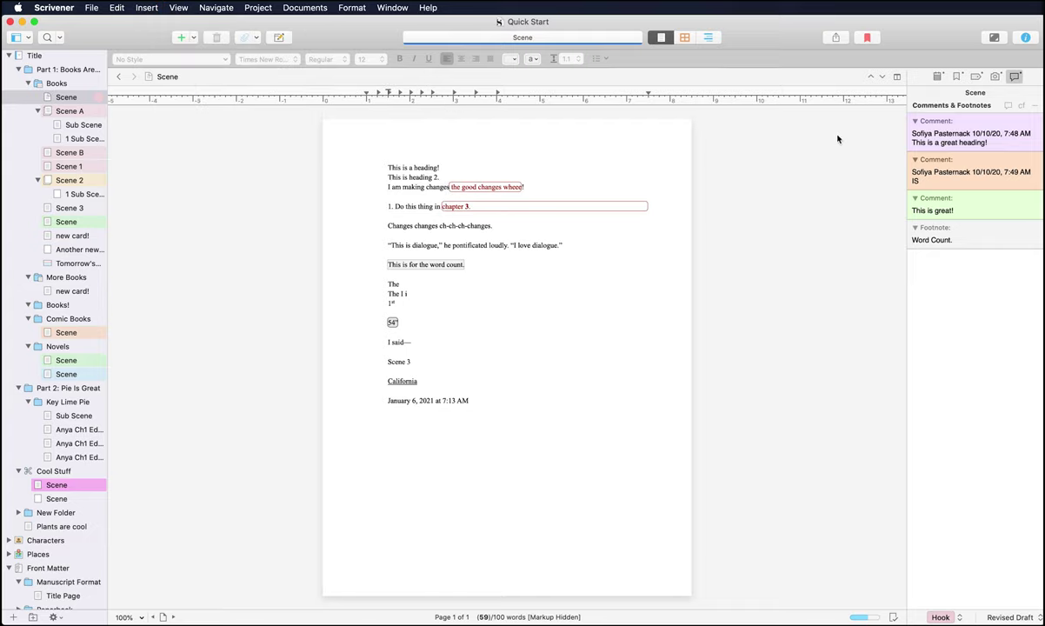
click(897, 78)
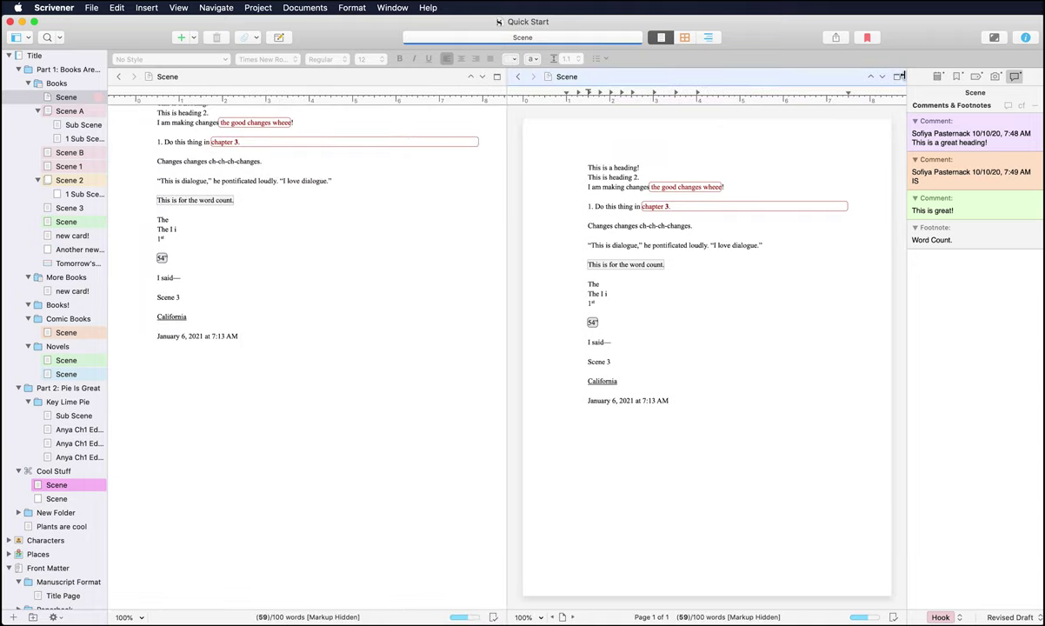
alt+click(897, 79)
click(896, 78)
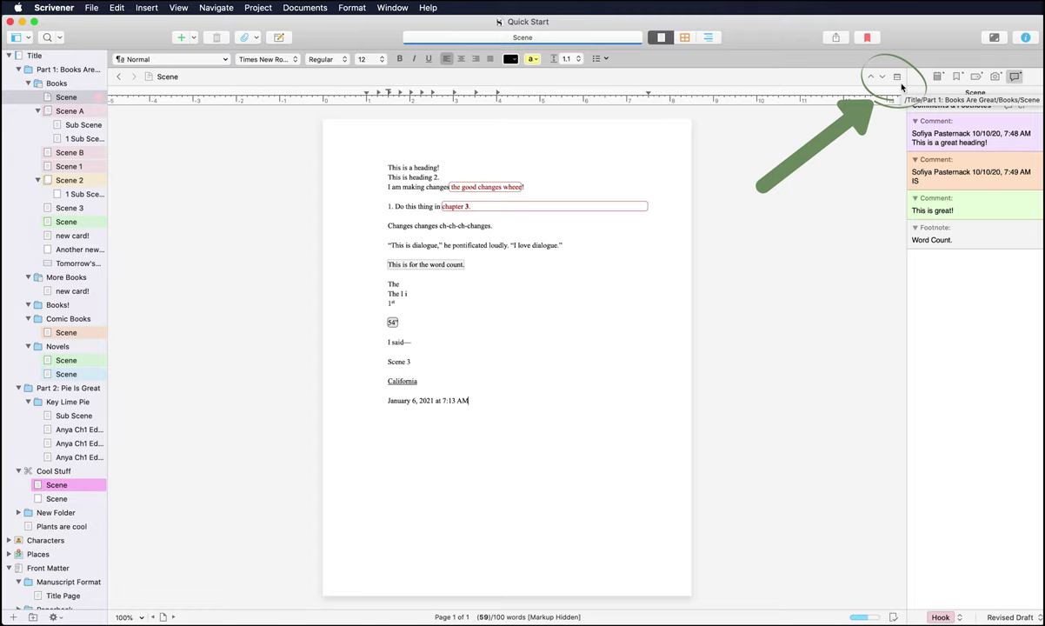
click(896, 77)
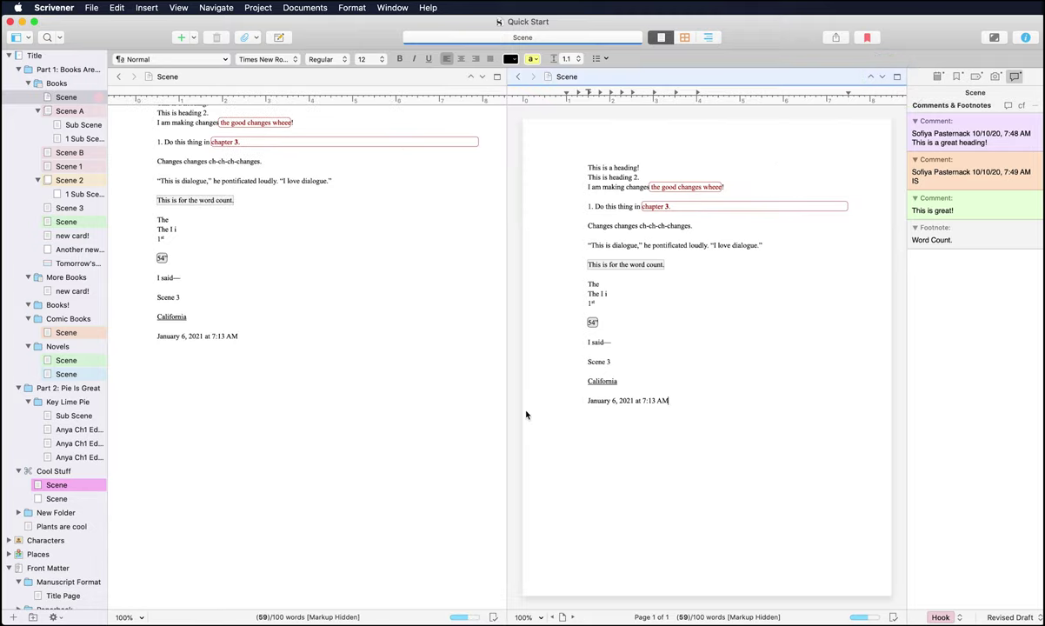
click(897, 77)
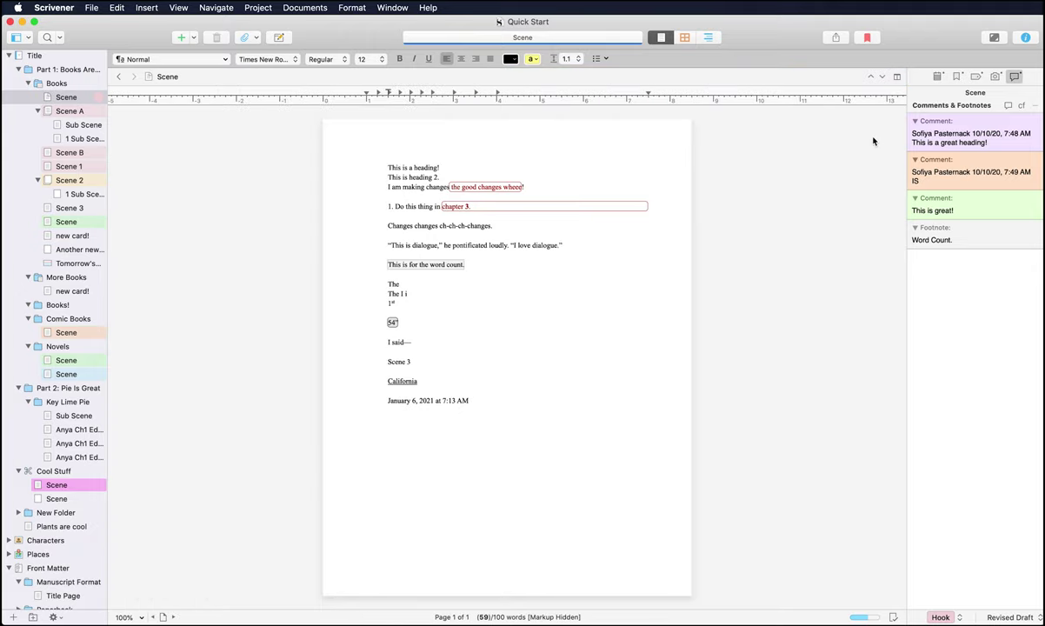
Split the editor vertically, swap the panes, and make the Scene A pane active
click(180, 9)
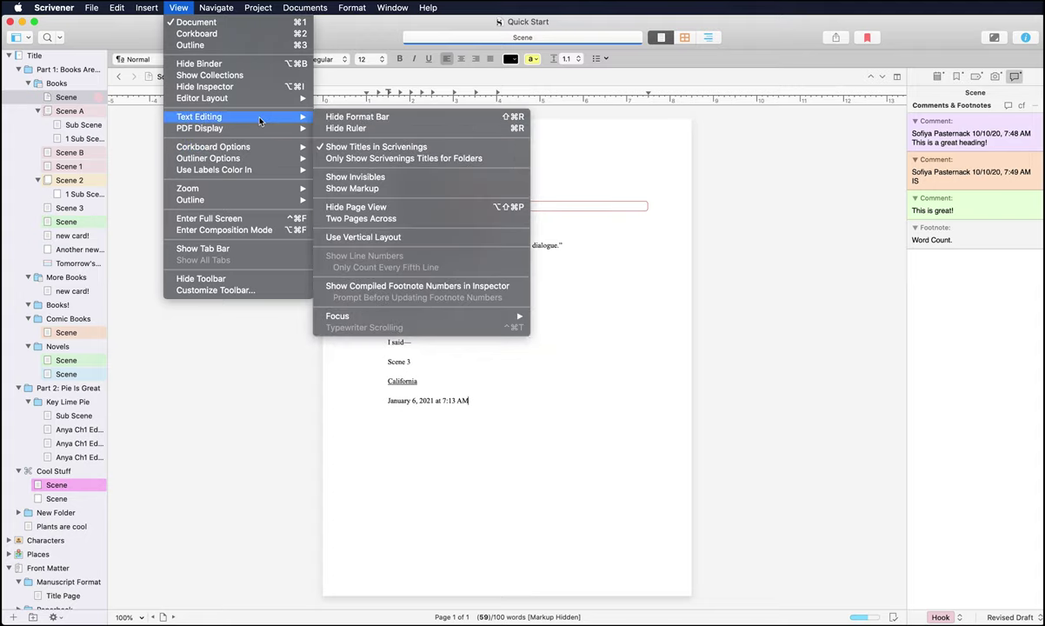
mouse_move(277, 104)
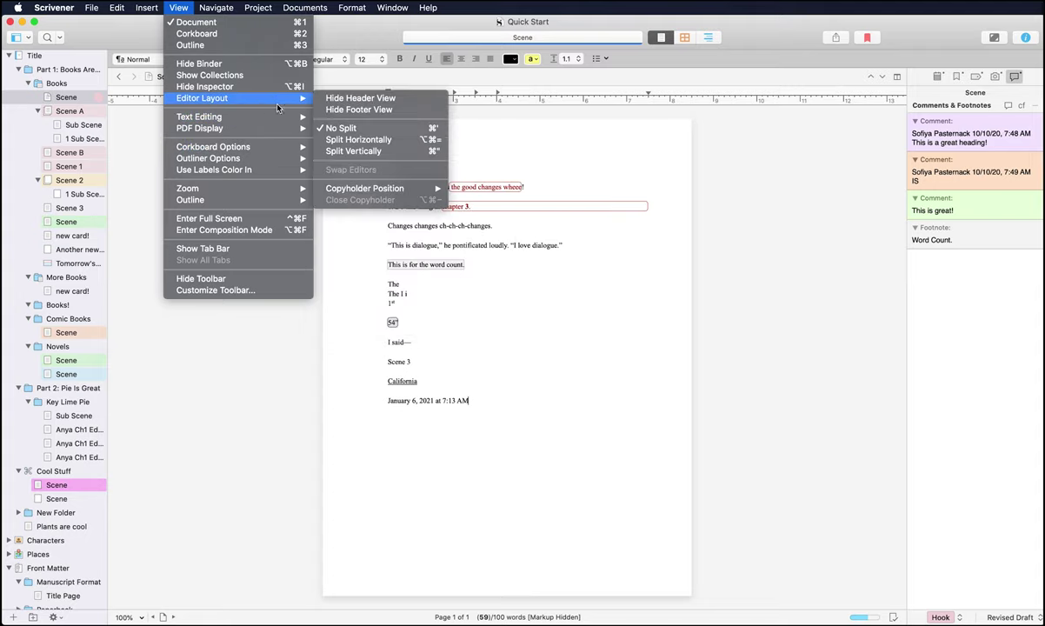
click(374, 151)
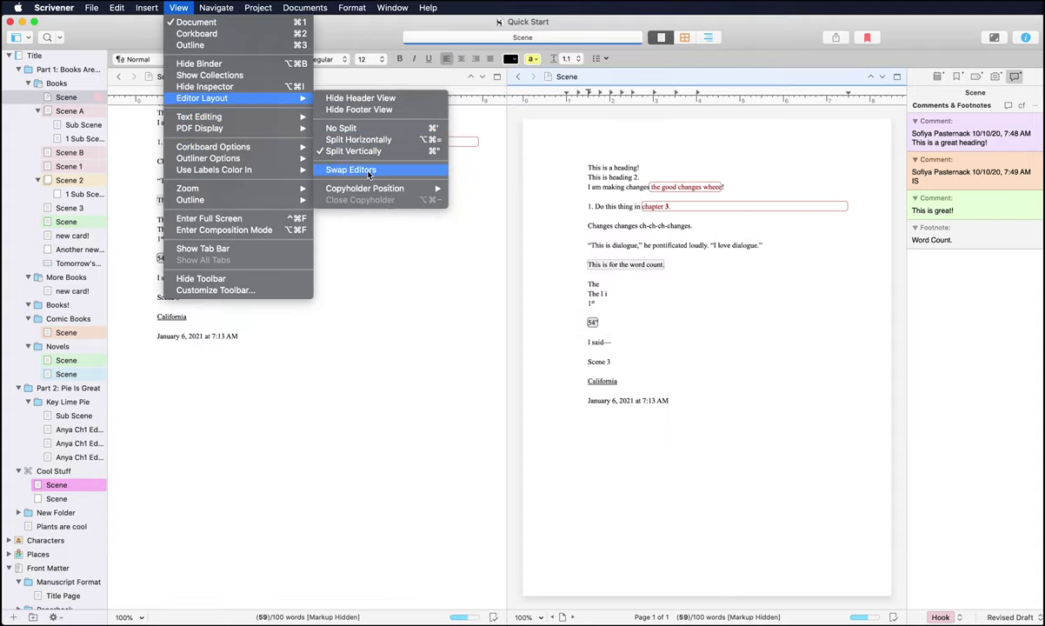
click(368, 172)
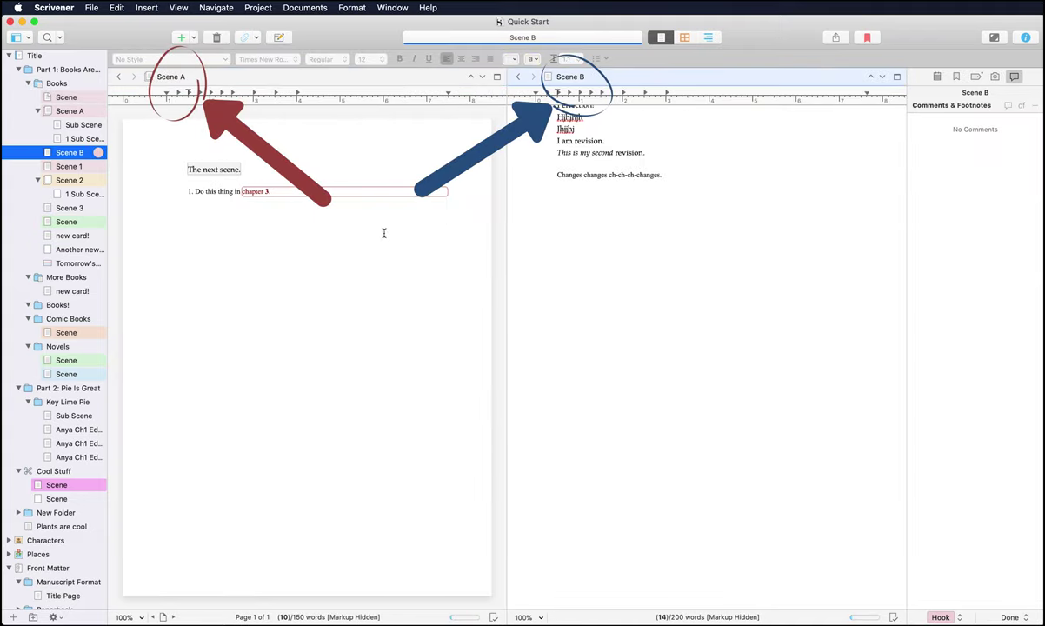
click(383, 233)
Swap the editors so Scene B sits left, then show the Copyholder Position choices
click(178, 9)
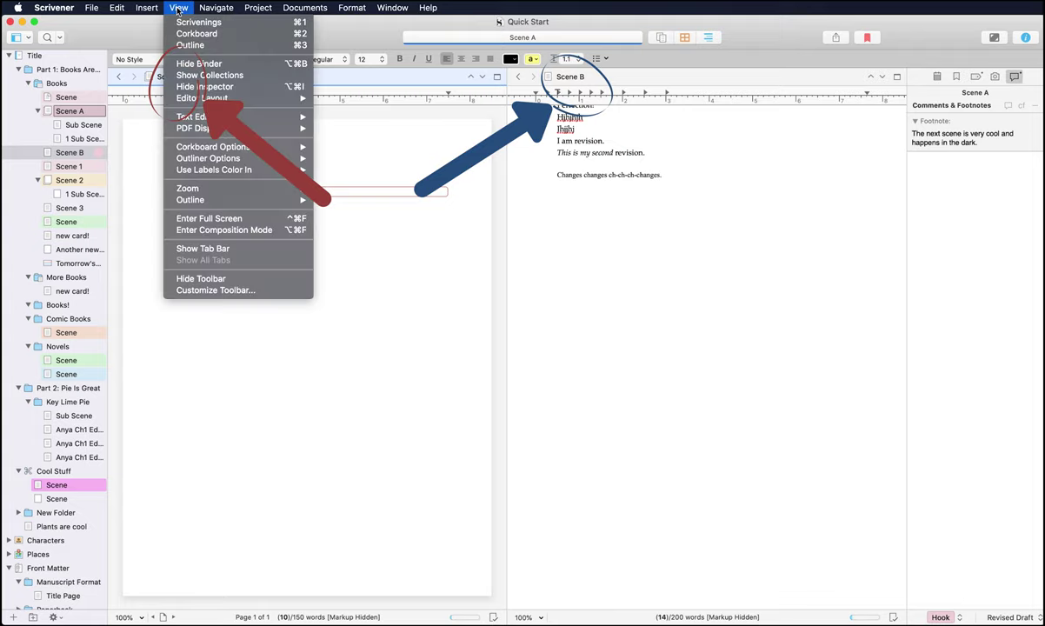
mouse_move(277, 97)
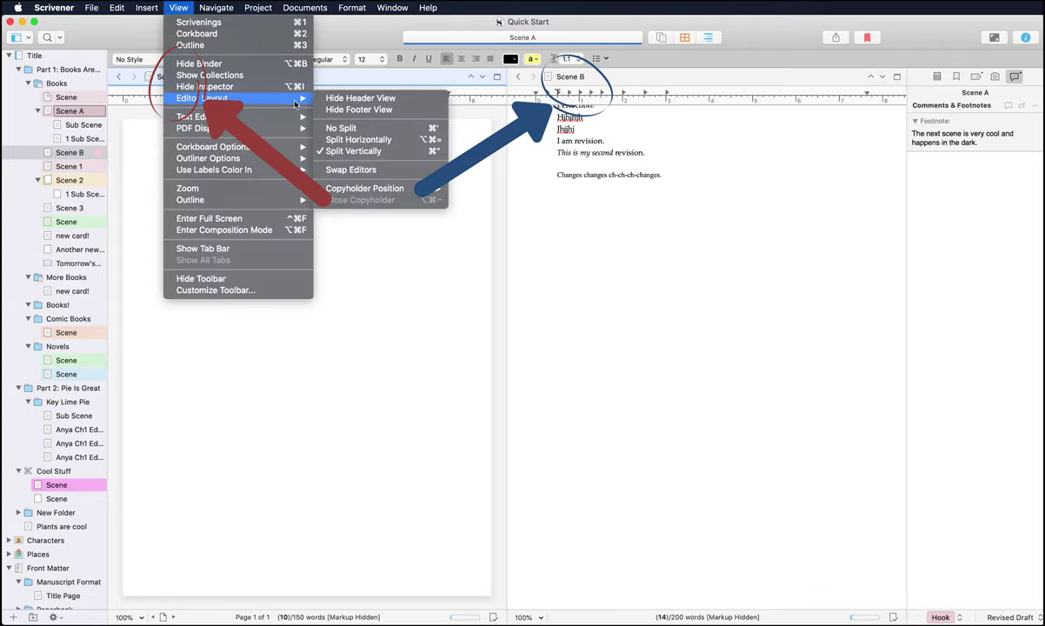
click(351, 171)
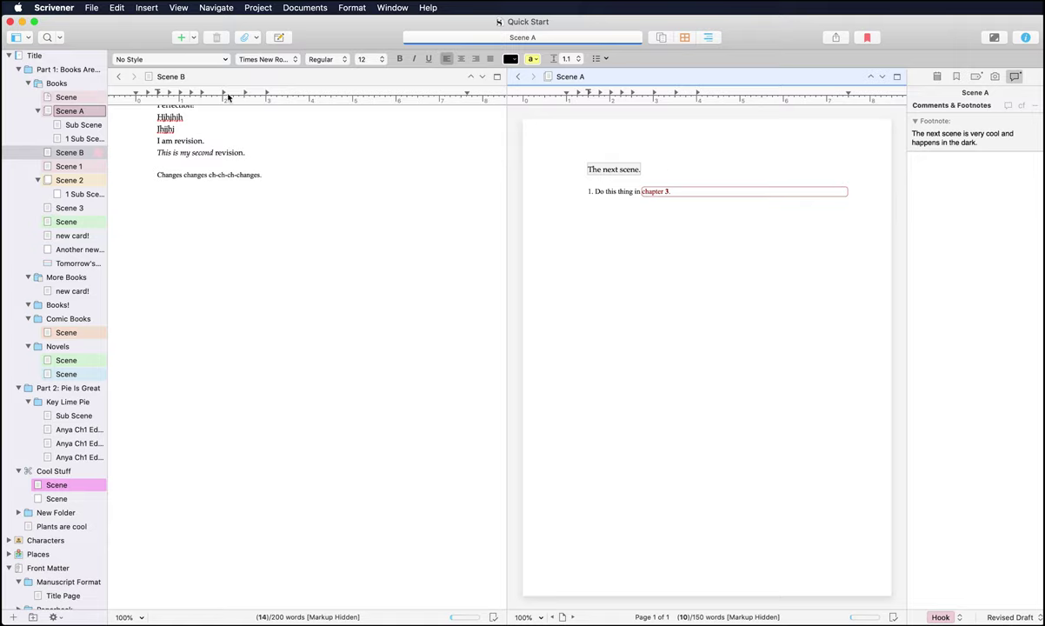
click(179, 6)
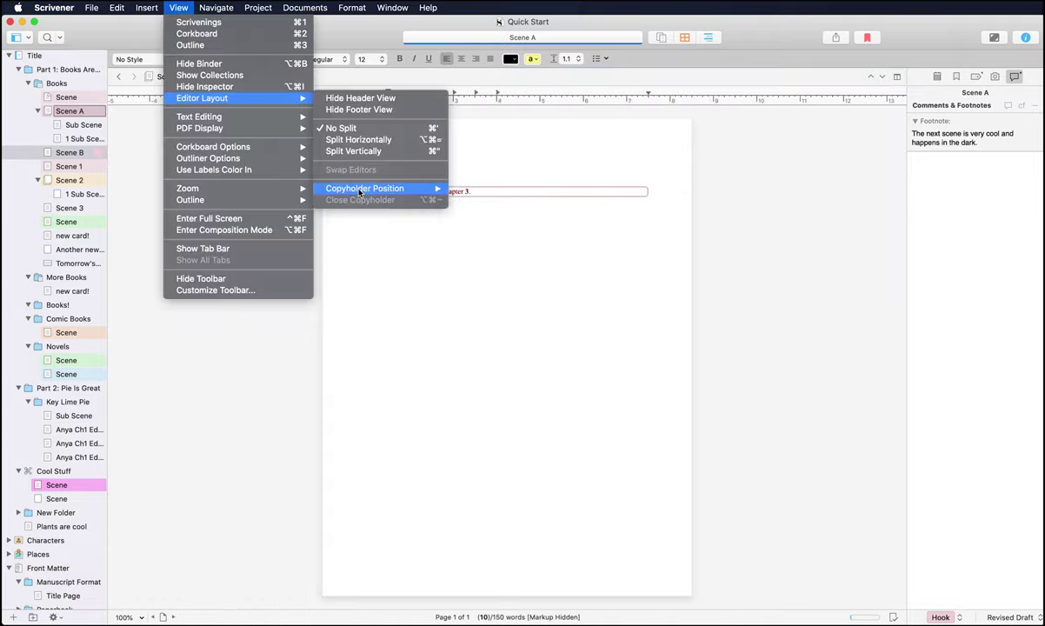
mouse_move(359, 191)
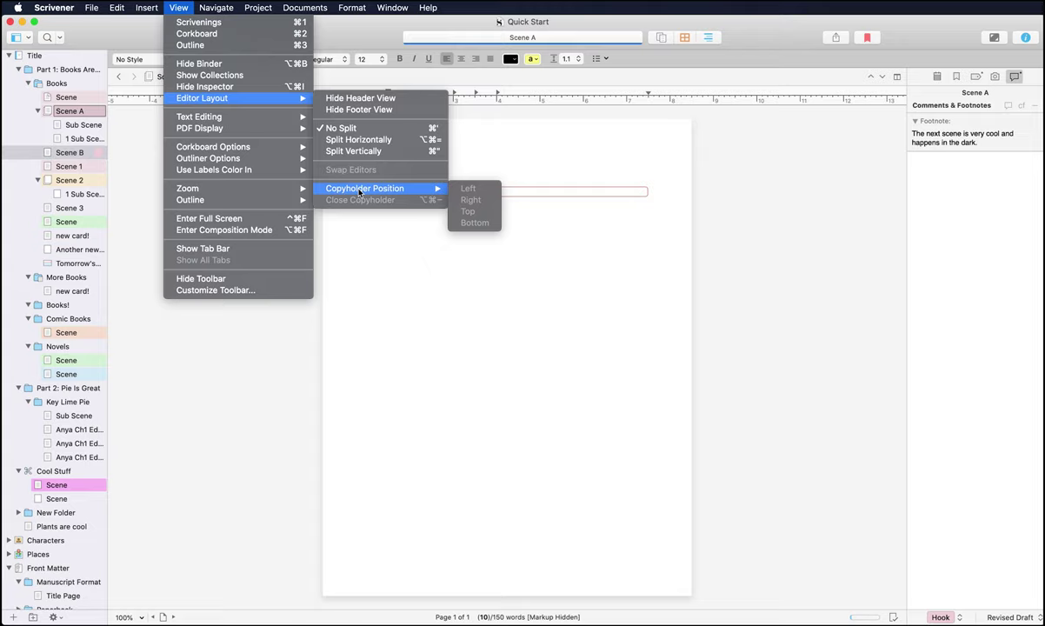
mouse_move(216, 8)
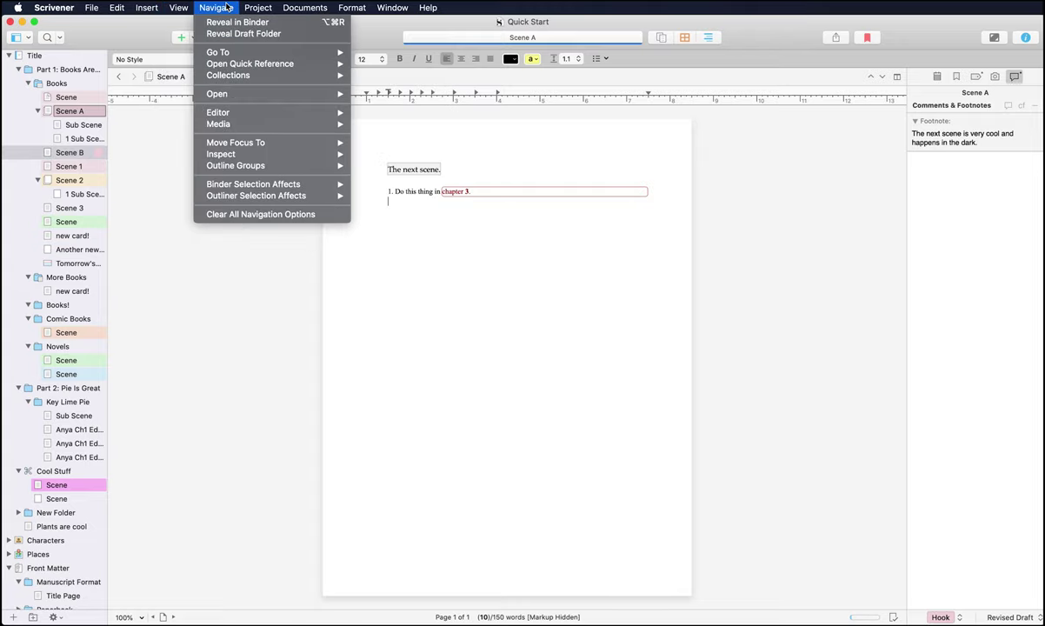
mouse_move(286, 97)
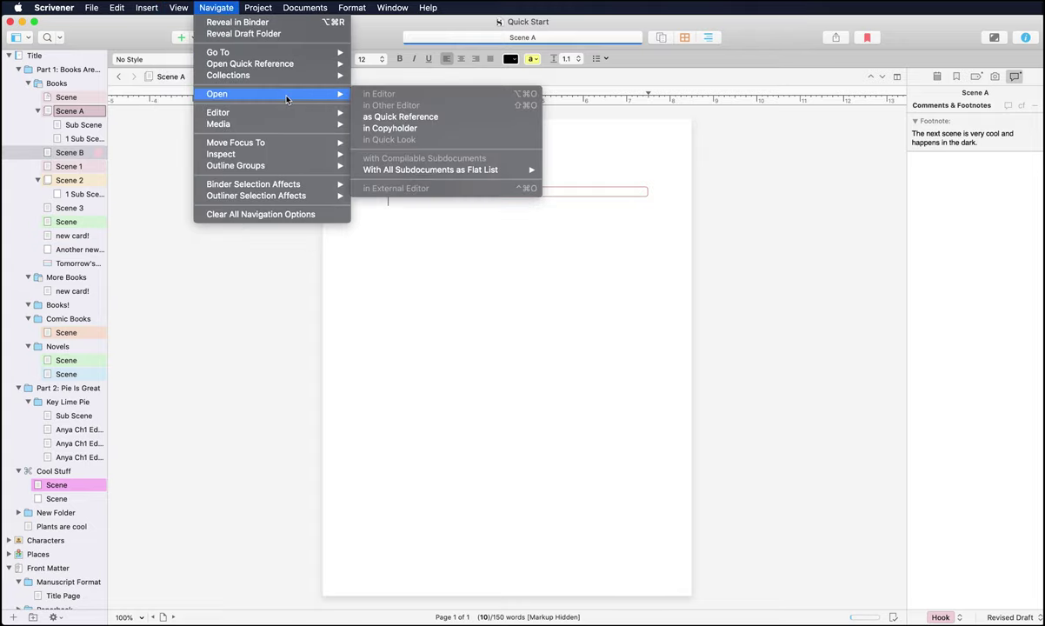
click(386, 129)
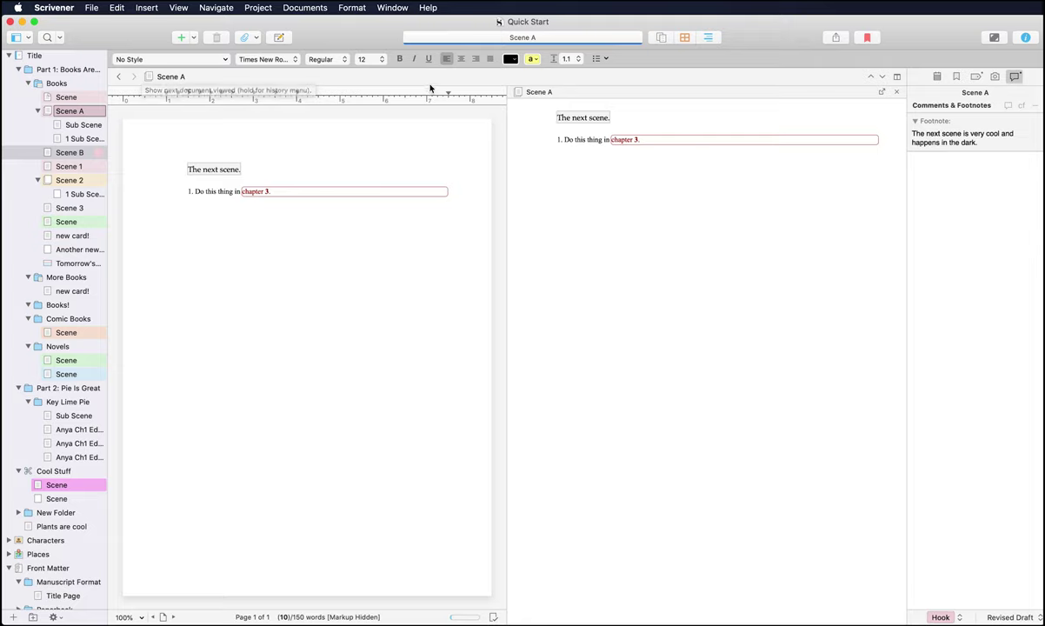
click(882, 91)
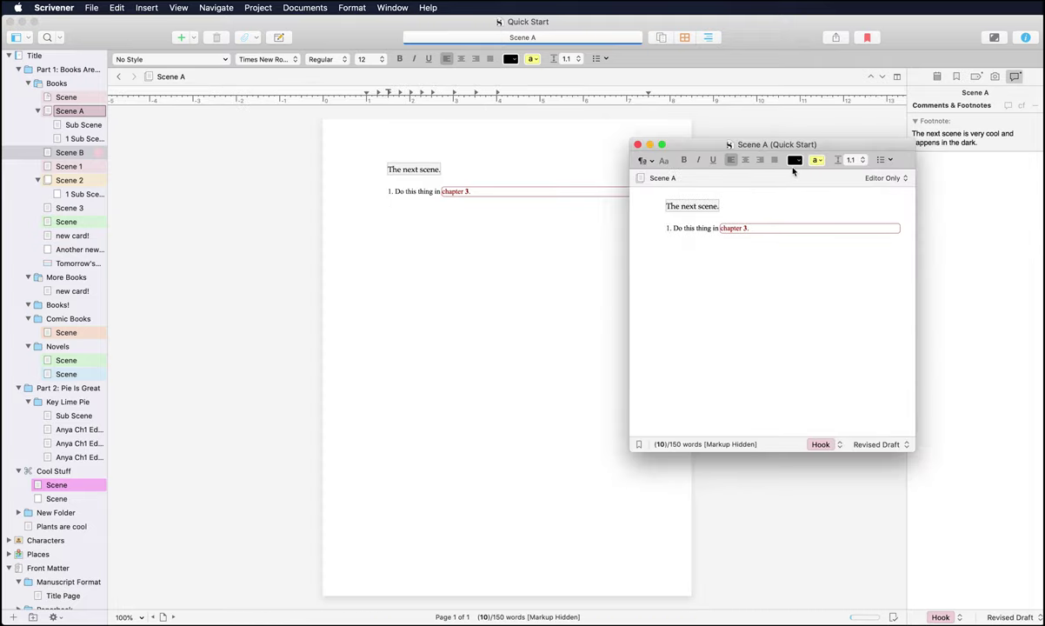
drag(848, 145, 963, 266)
click(217, 7)
mouse_move(260, 93)
click(405, 131)
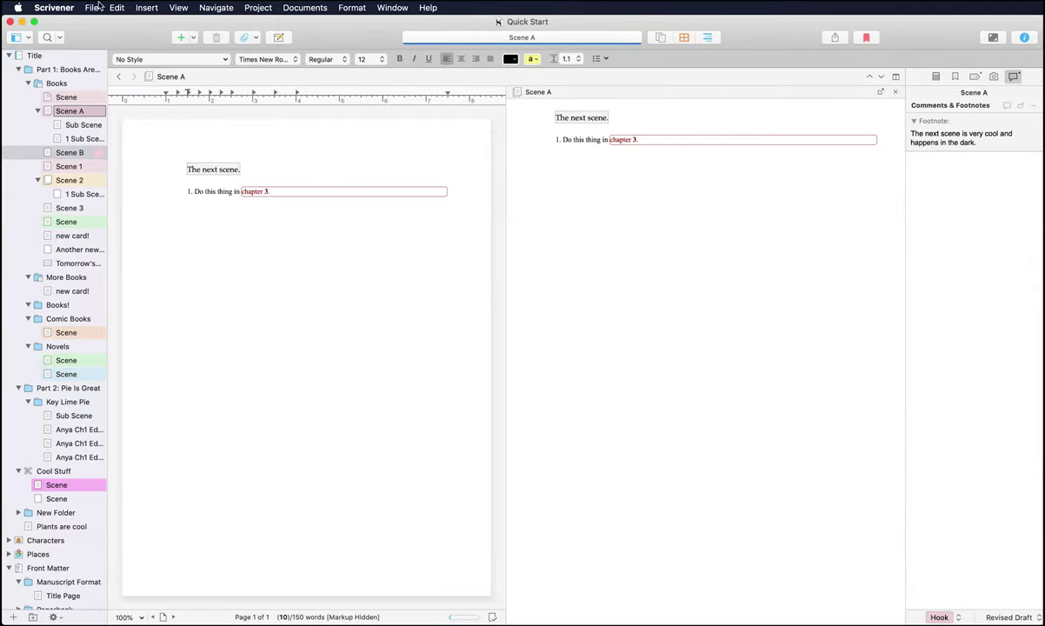
click(178, 7)
mouse_move(179, 129)
mouse_move(252, 97)
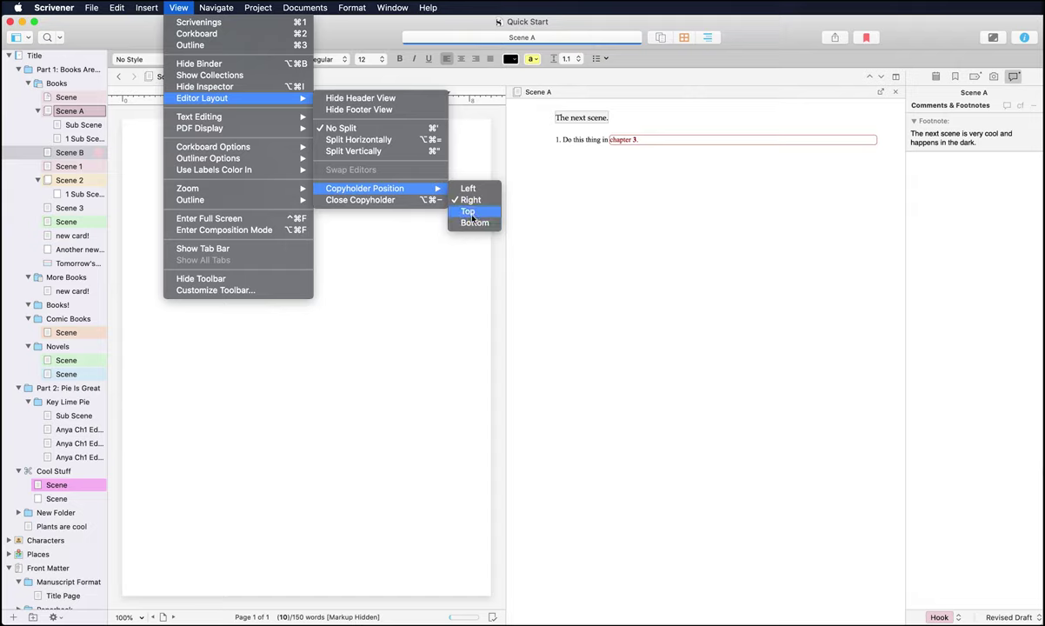
click(399, 200)
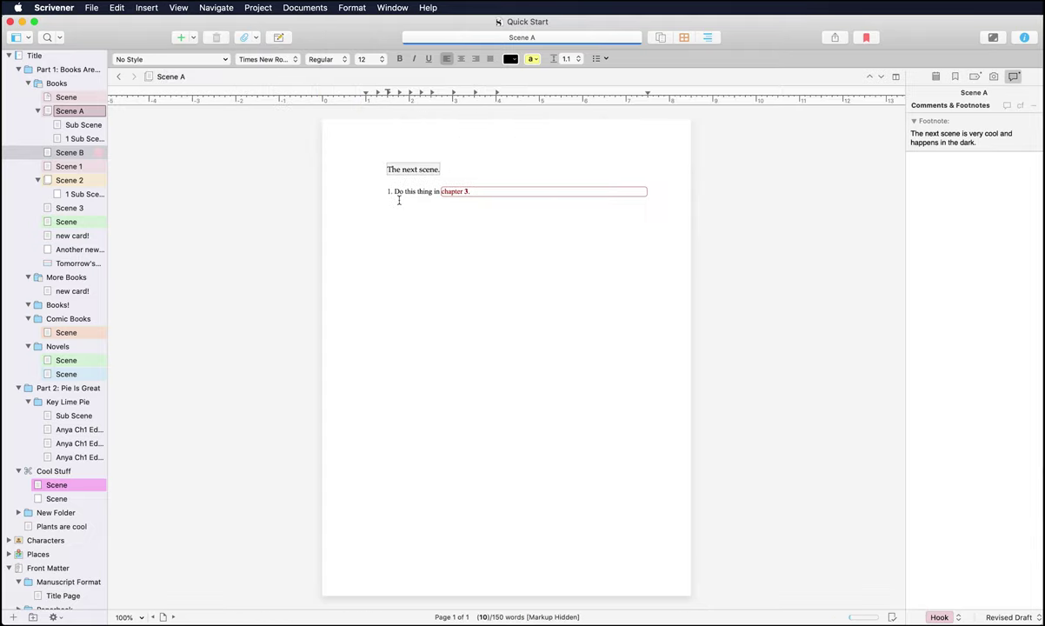
Hide the Format Bar, then show it again
click(179, 7)
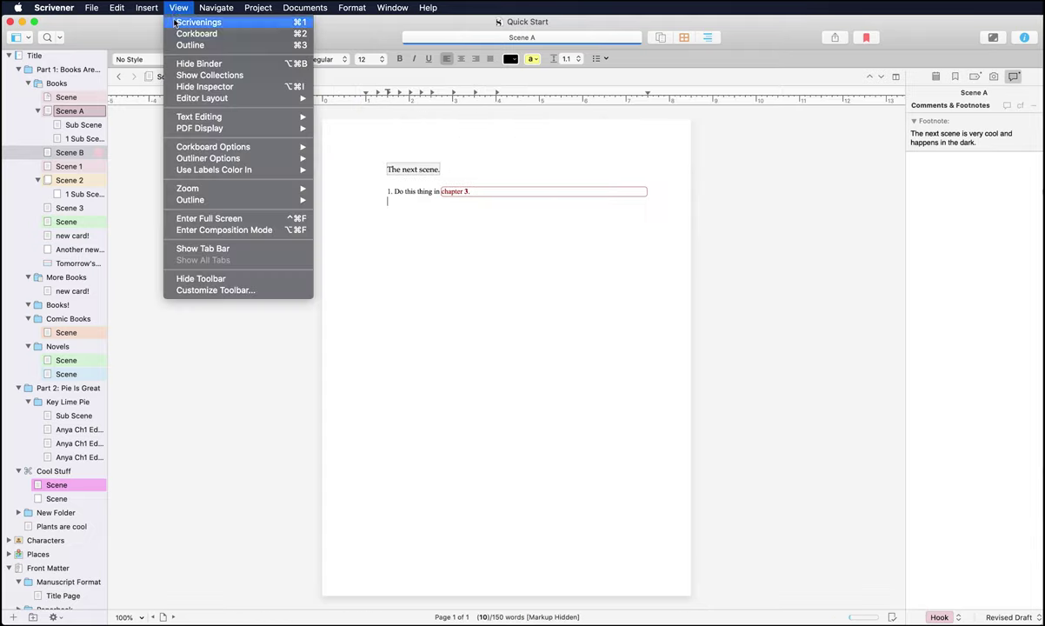
mouse_move(228, 118)
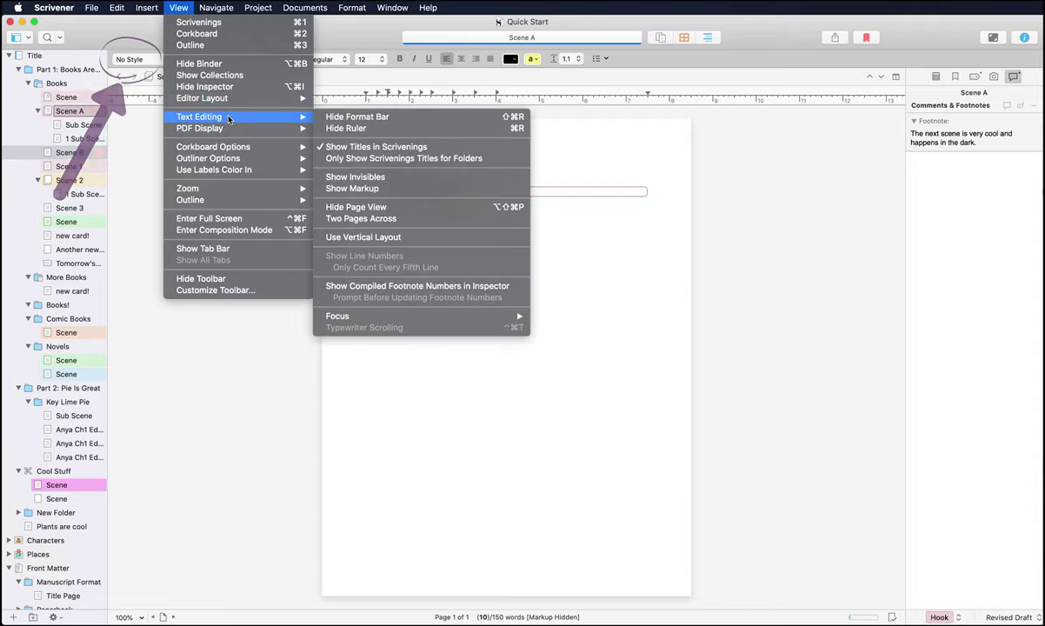
click(377, 122)
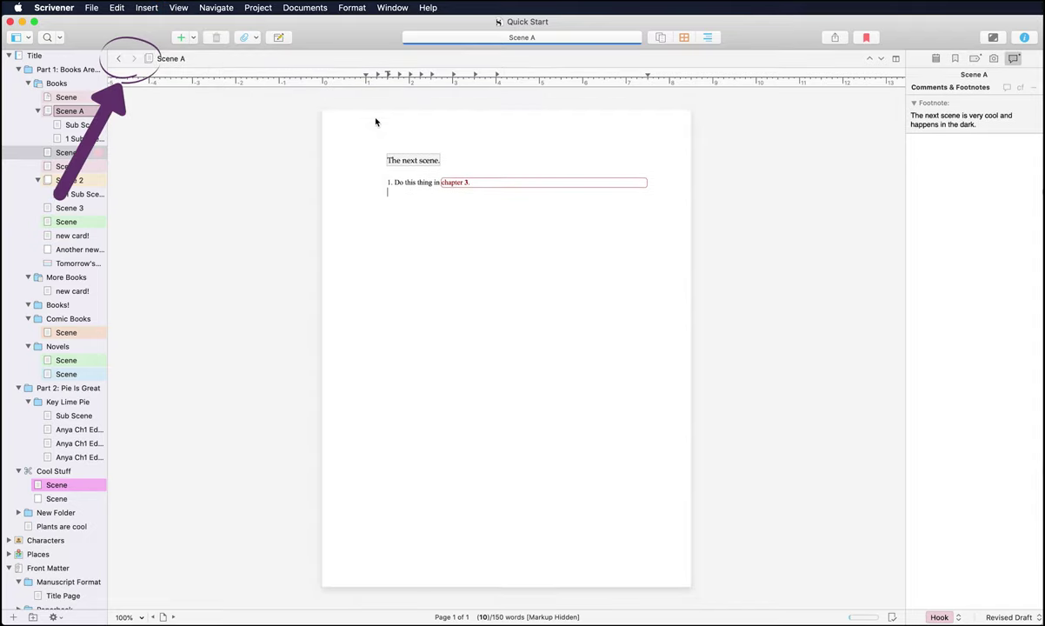
click(179, 8)
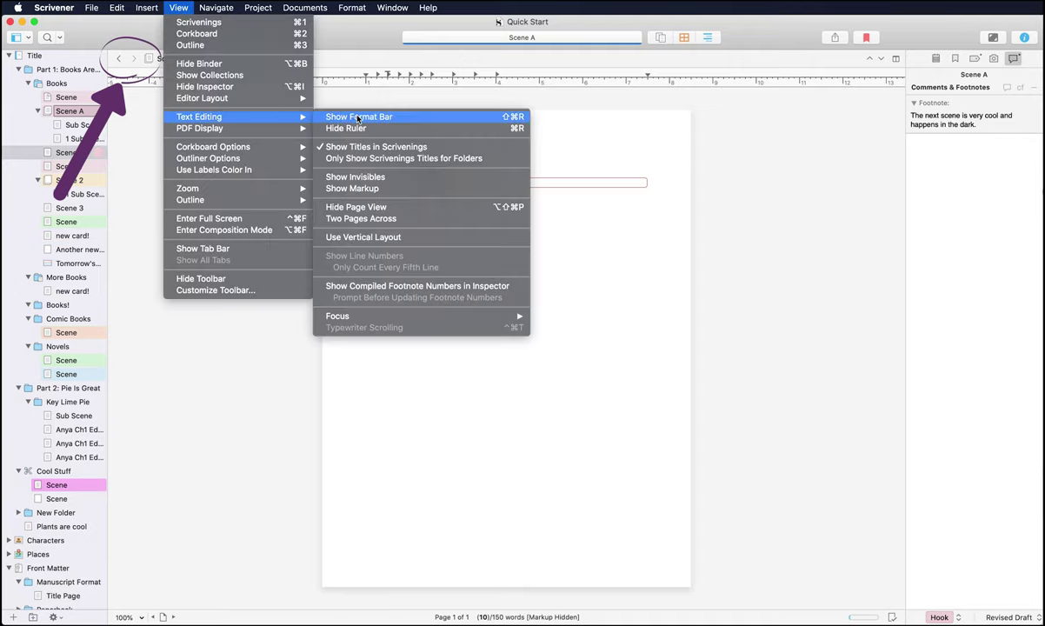
click(357, 118)
Hide the ruler, show it again, and dismiss the menu
click(186, 8)
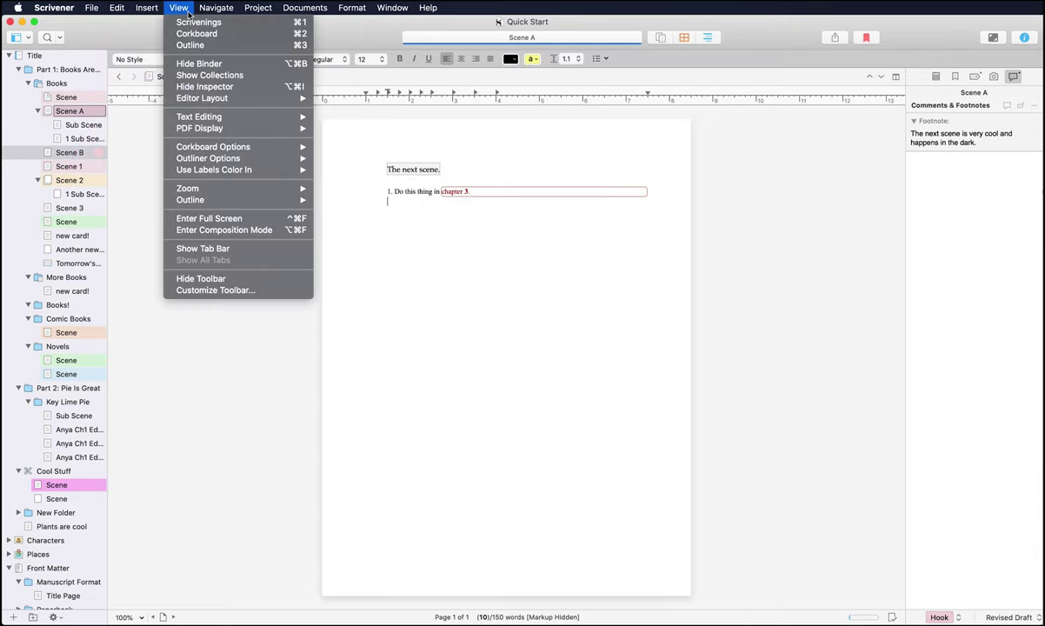
mouse_move(257, 116)
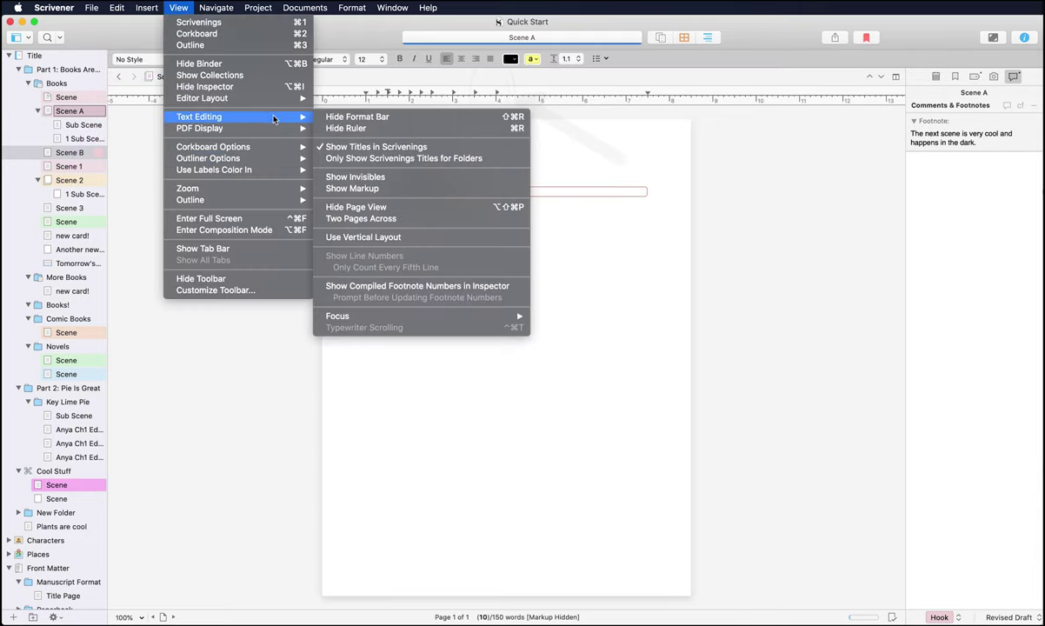
click(405, 131)
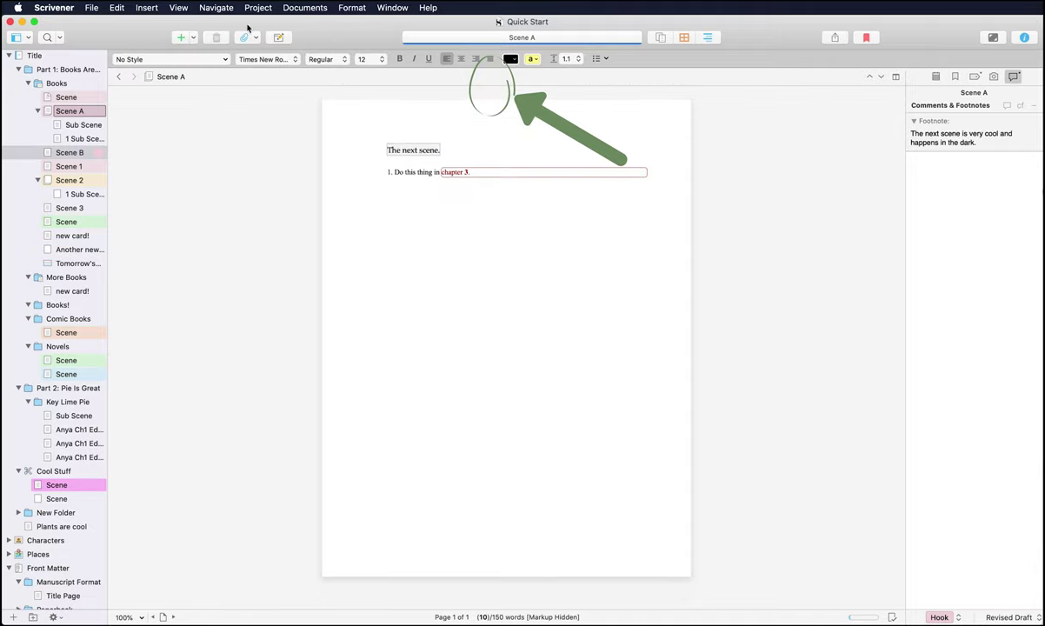
click(189, 8)
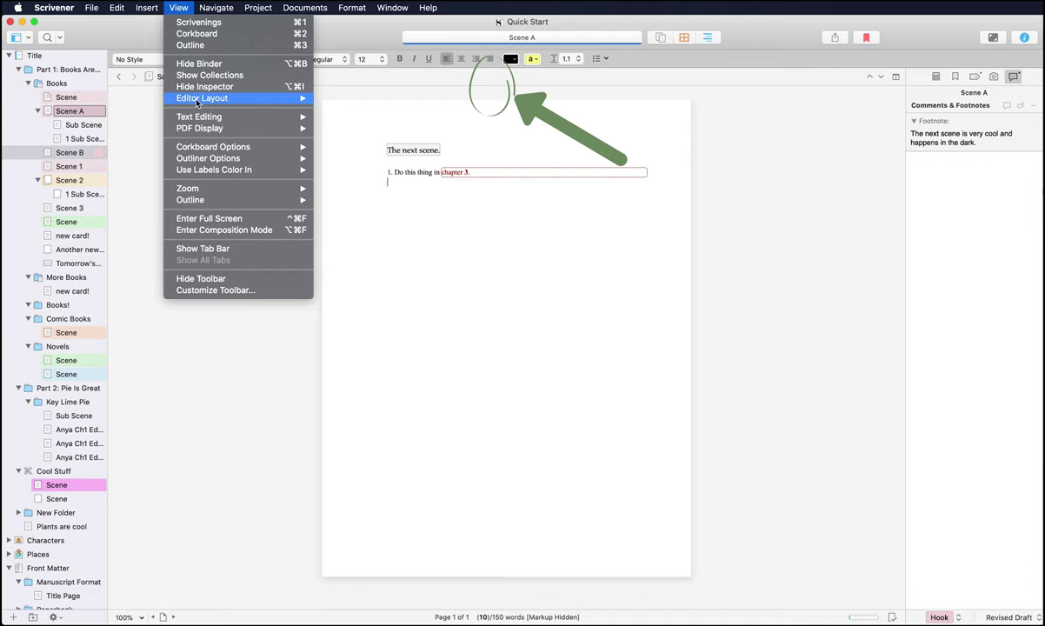
mouse_move(206, 117)
click(348, 128)
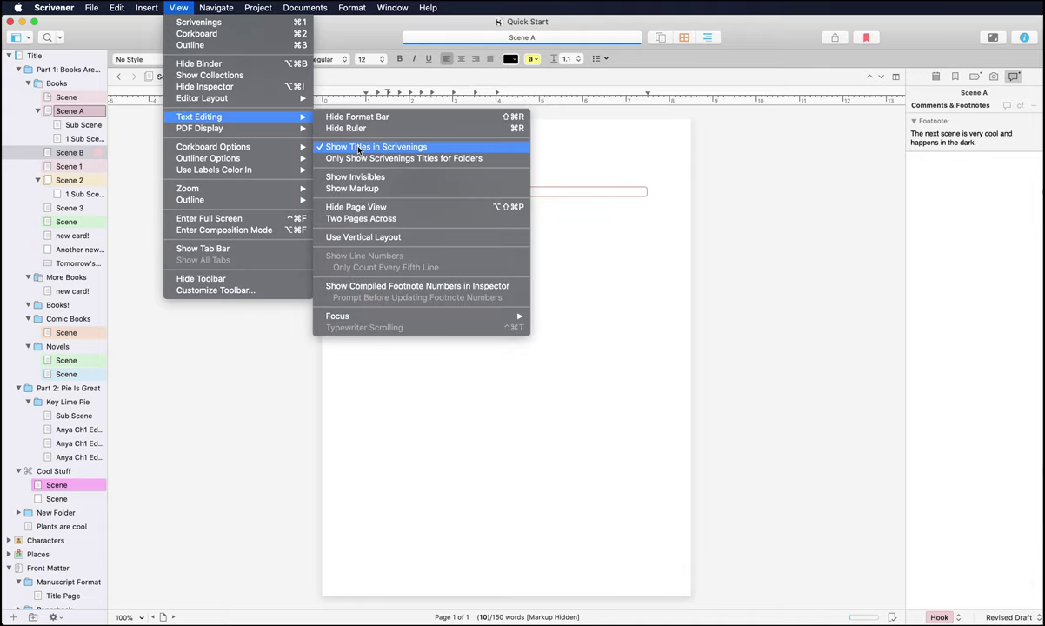
click(648, 193)
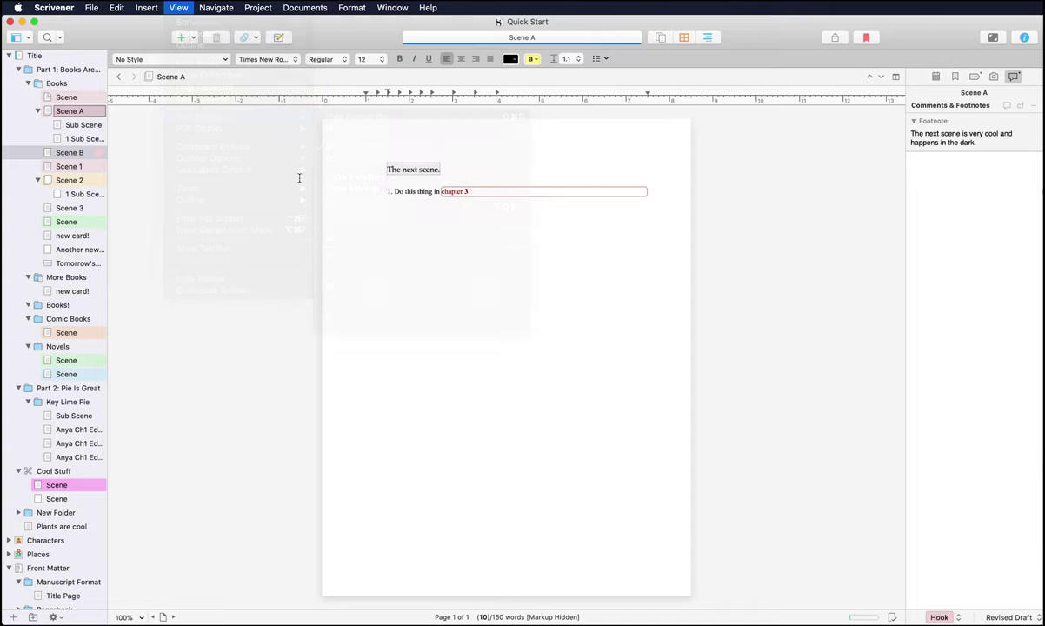
View the Books folder as a composite and turn off Show Titles in Scrivenings
click(42, 85)
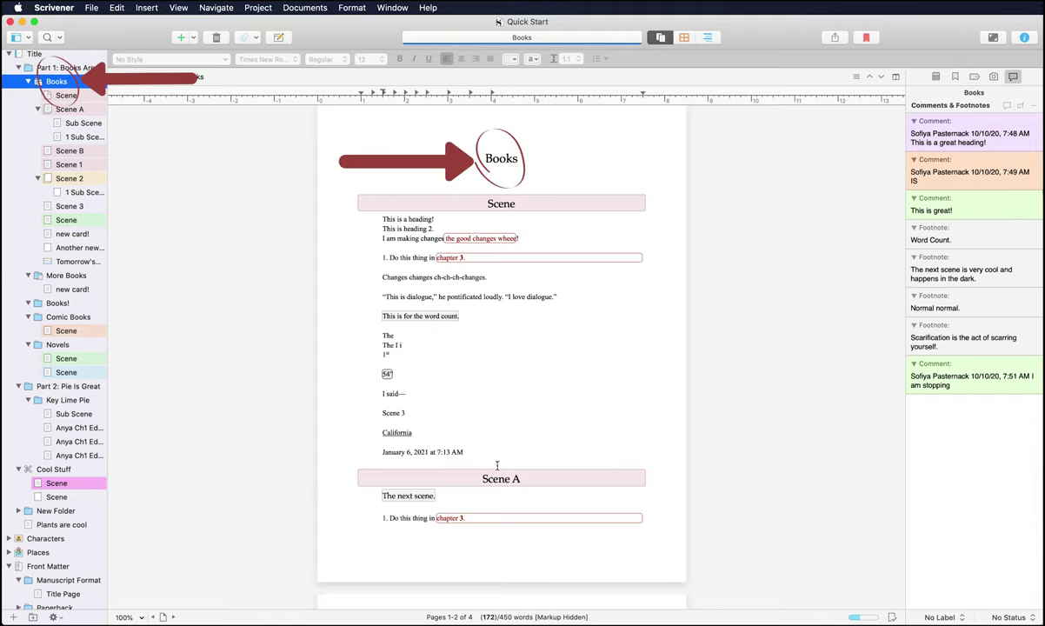
scroll(78, 115, down, 1)
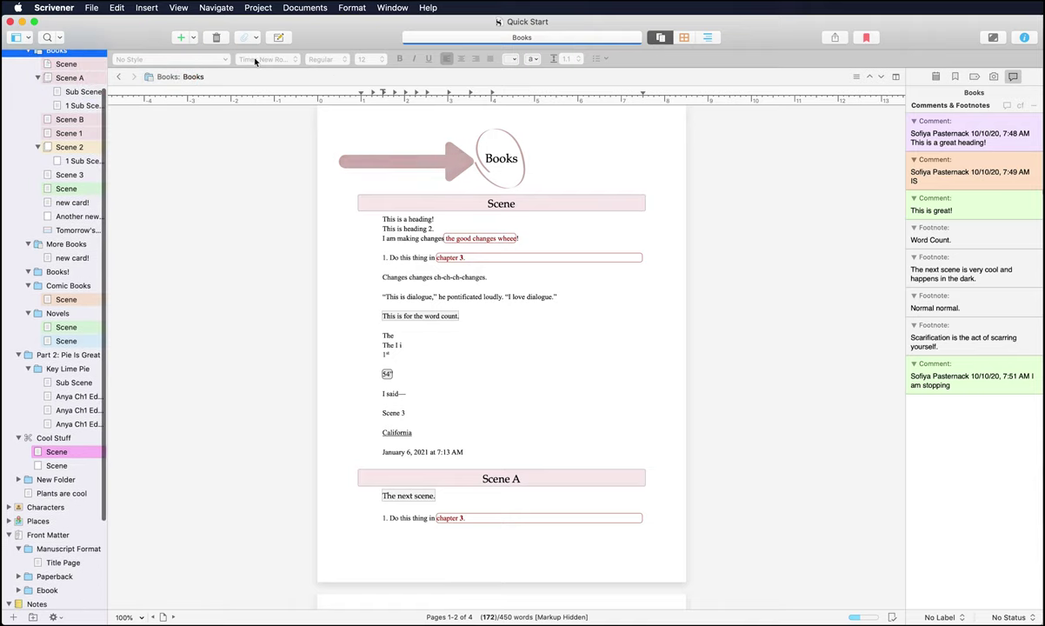
click(178, 7)
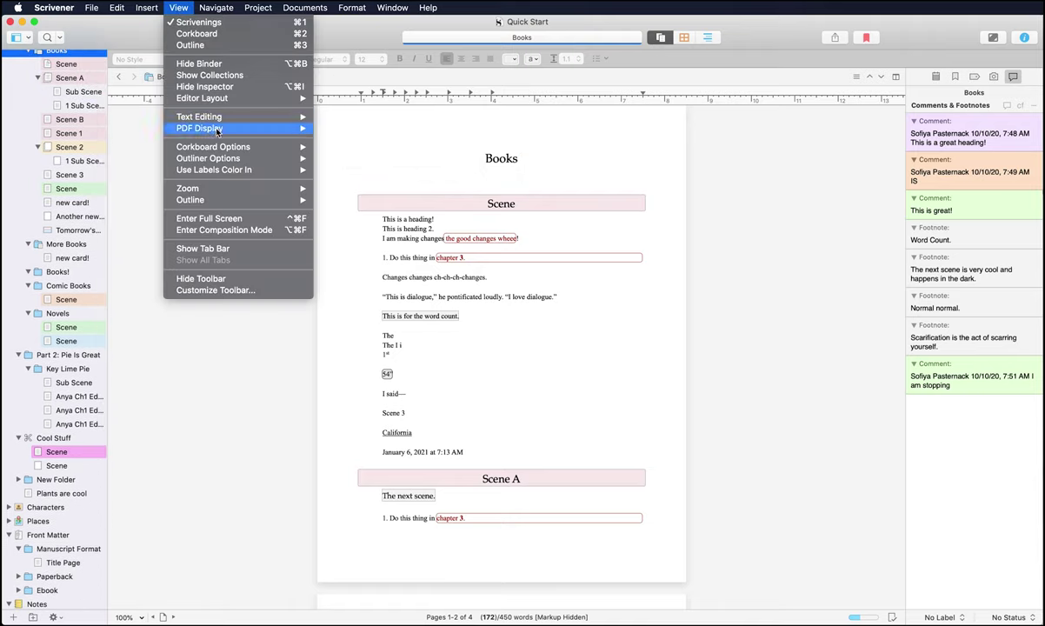
mouse_move(218, 132)
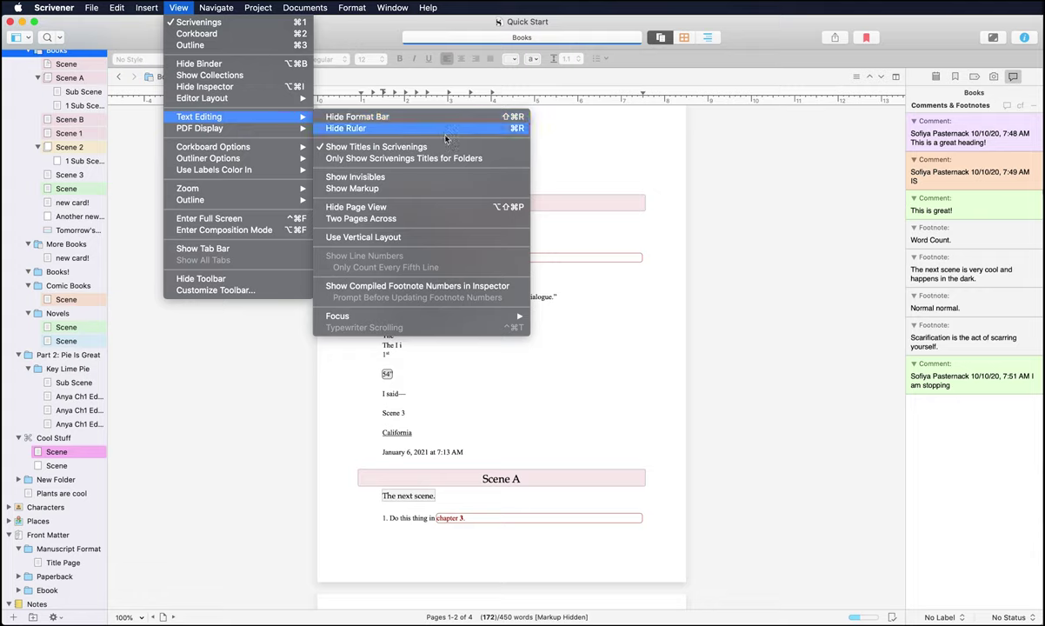
click(406, 149)
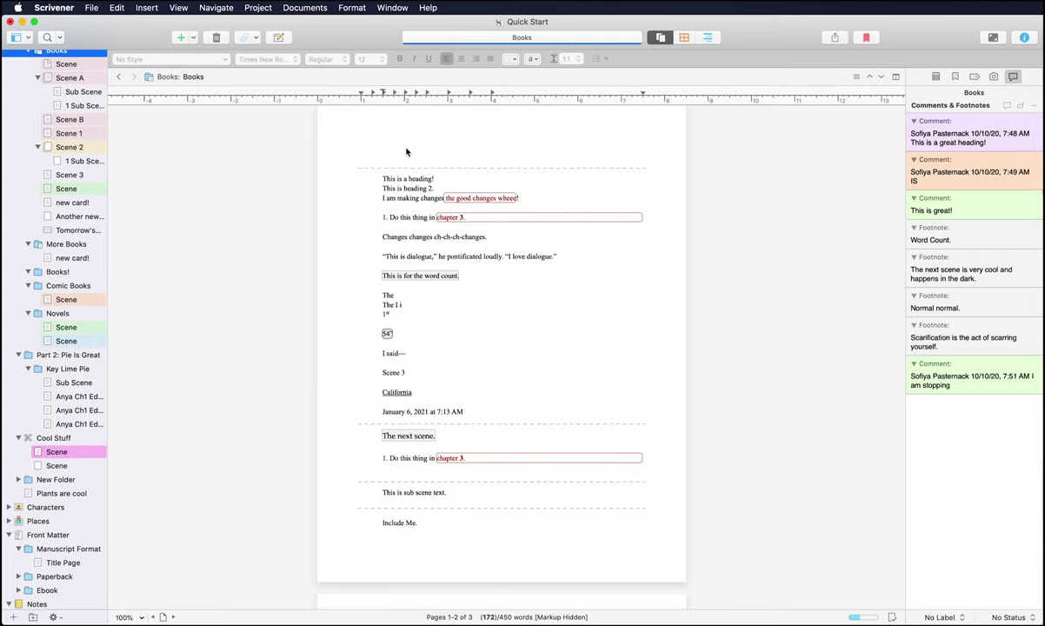
scroll(334, 327, down, 5)
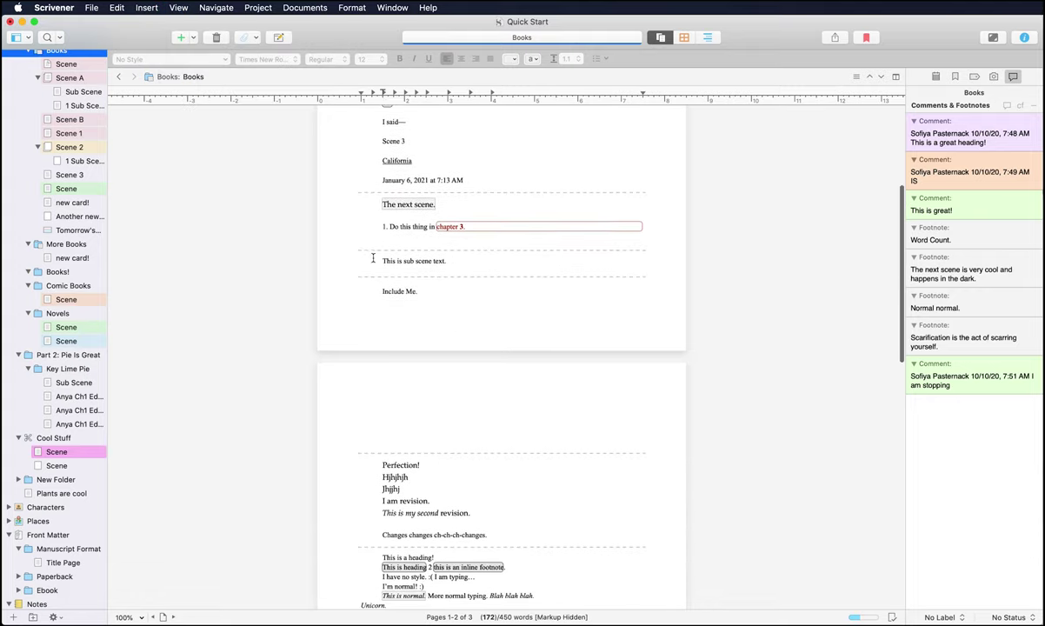
scroll(375, 258, down, 9)
scroll(375, 258, up, 14)
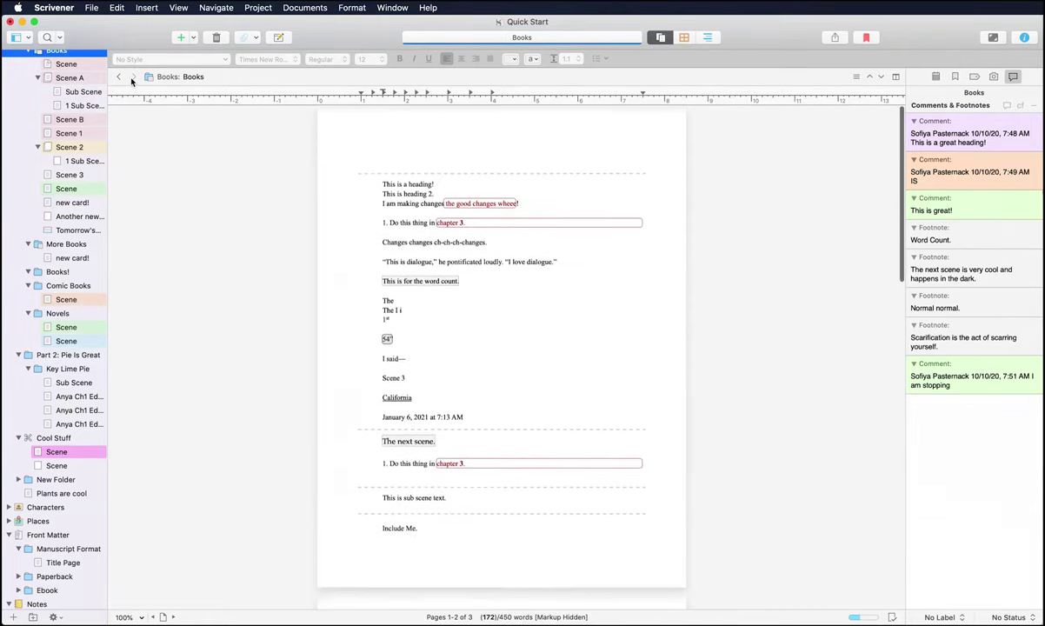
Turn scrivenings titles back on, then set Only Show Scrivenings Titles for Folders
click(178, 7)
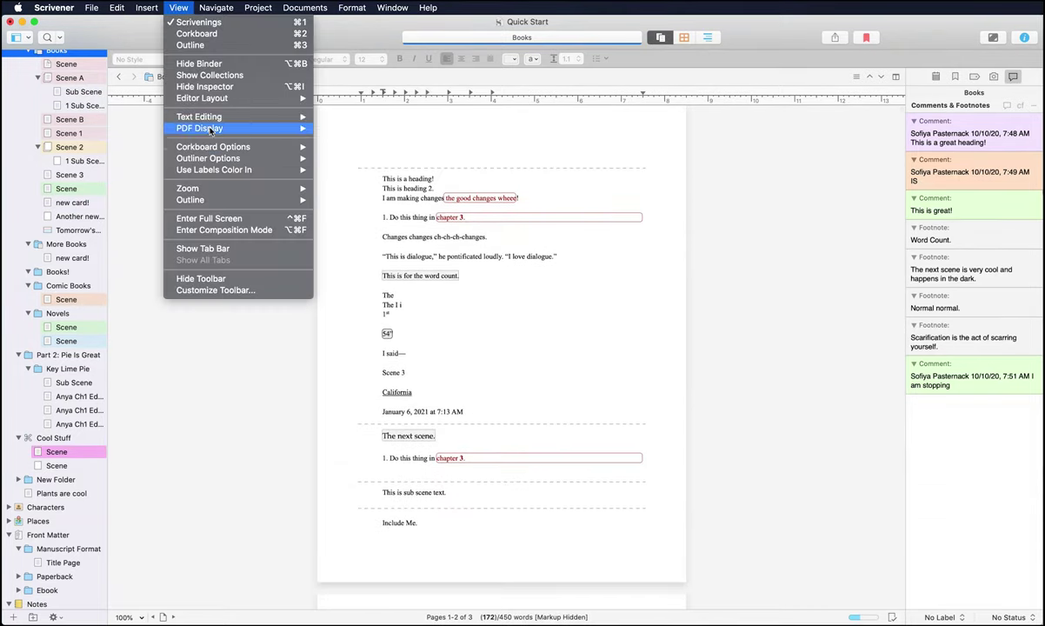
click(365, 145)
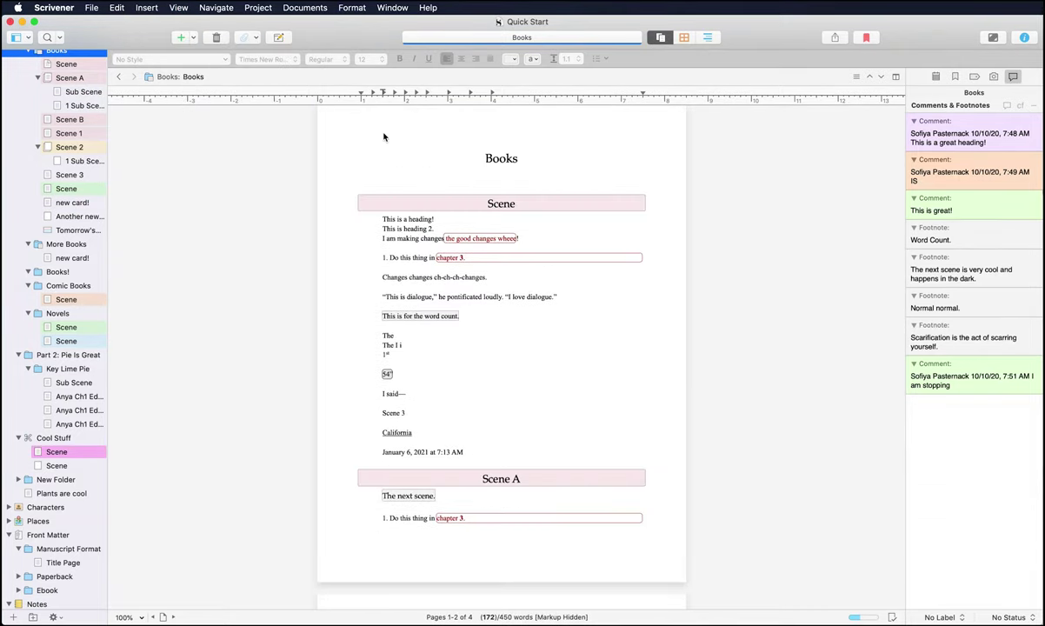
click(182, 8)
mouse_move(201, 114)
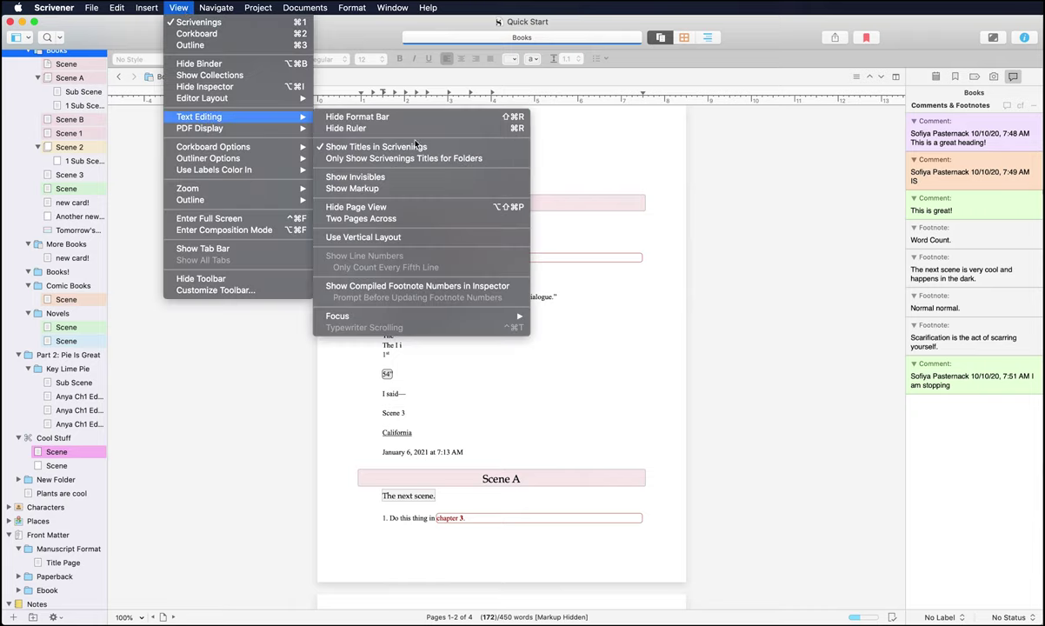
click(487, 159)
scroll(52, 143, up, 3)
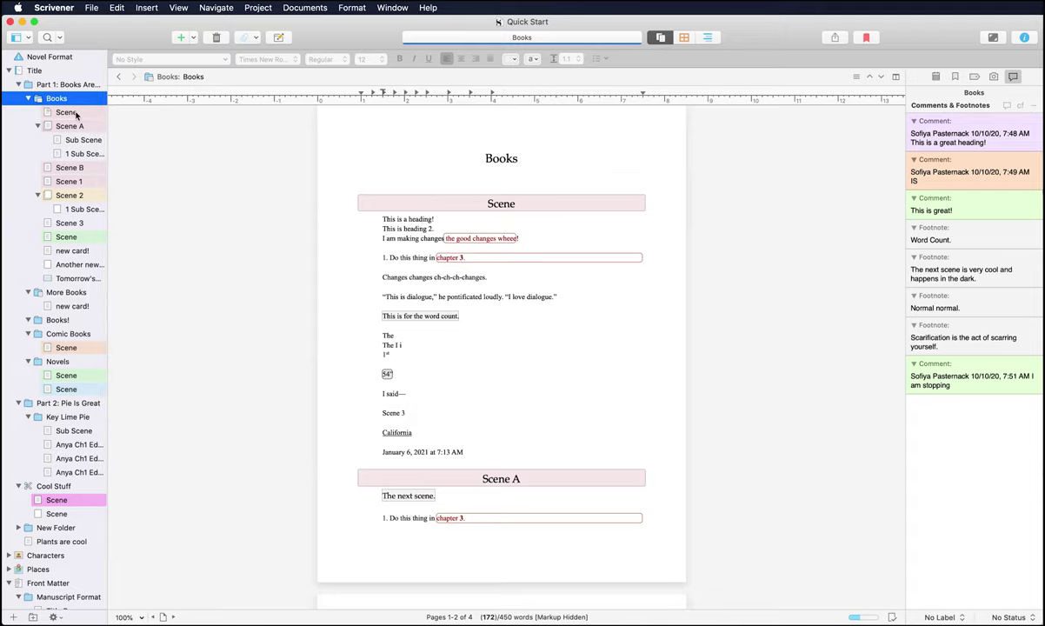
click(195, 9)
click(557, 170)
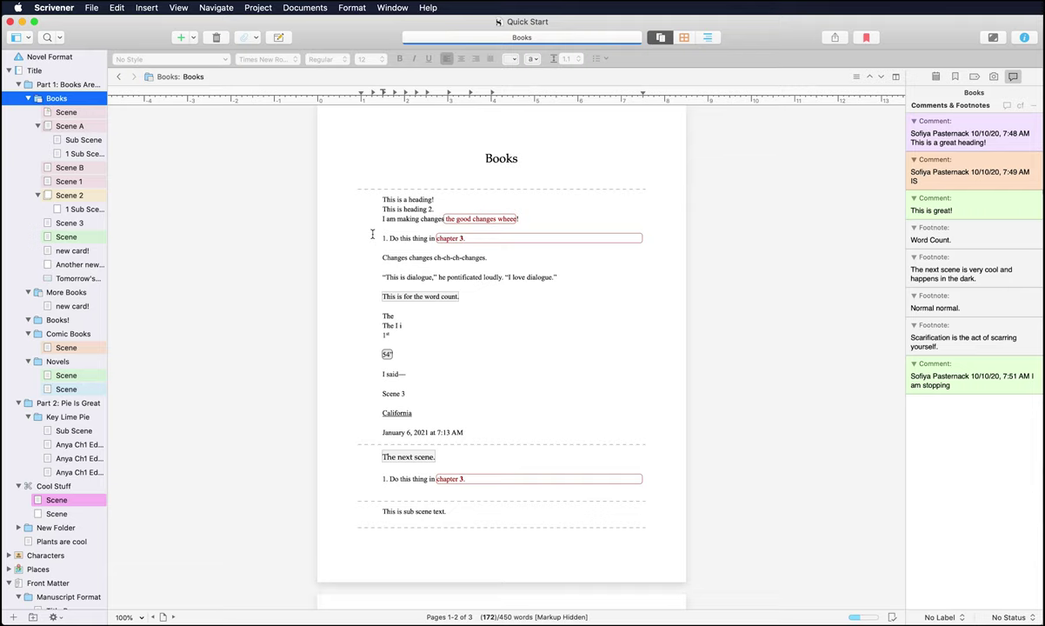
scroll(486, 325, down, 3)
Show invisible characters and move the insertion point from the 7:13 AM line to the California line
scroll(490, 325, up, 3)
click(179, 7)
mouse_move(218, 116)
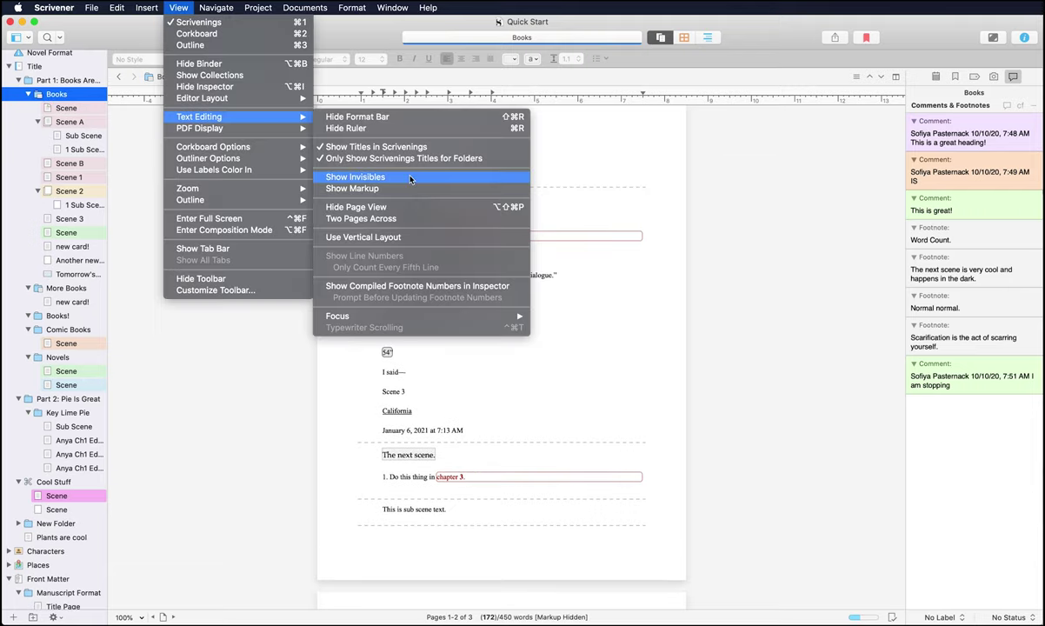
click(410, 178)
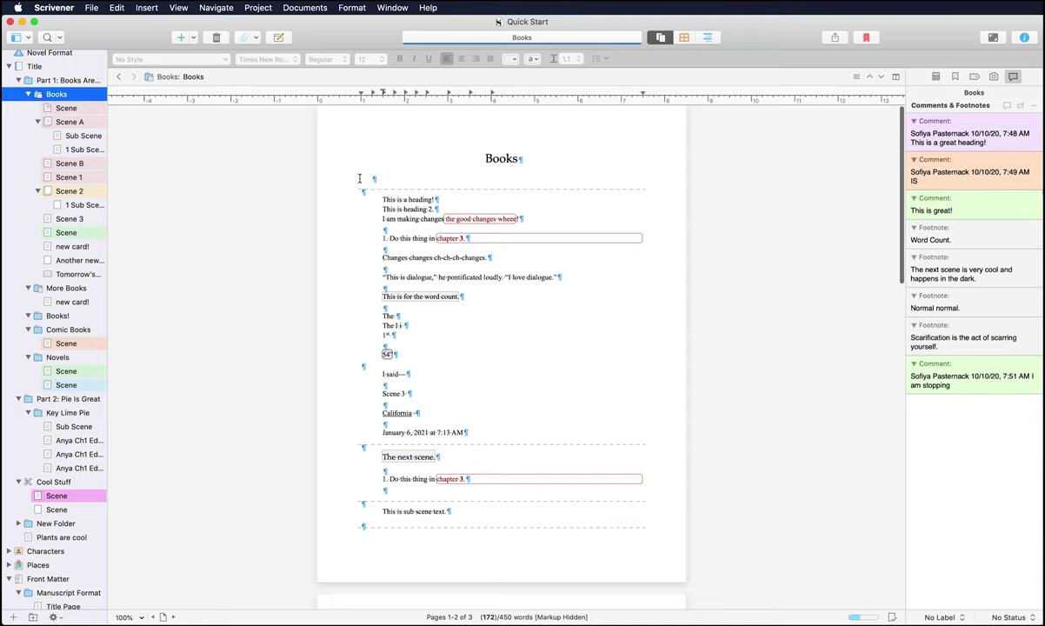
scroll(554, 377, down, 3)
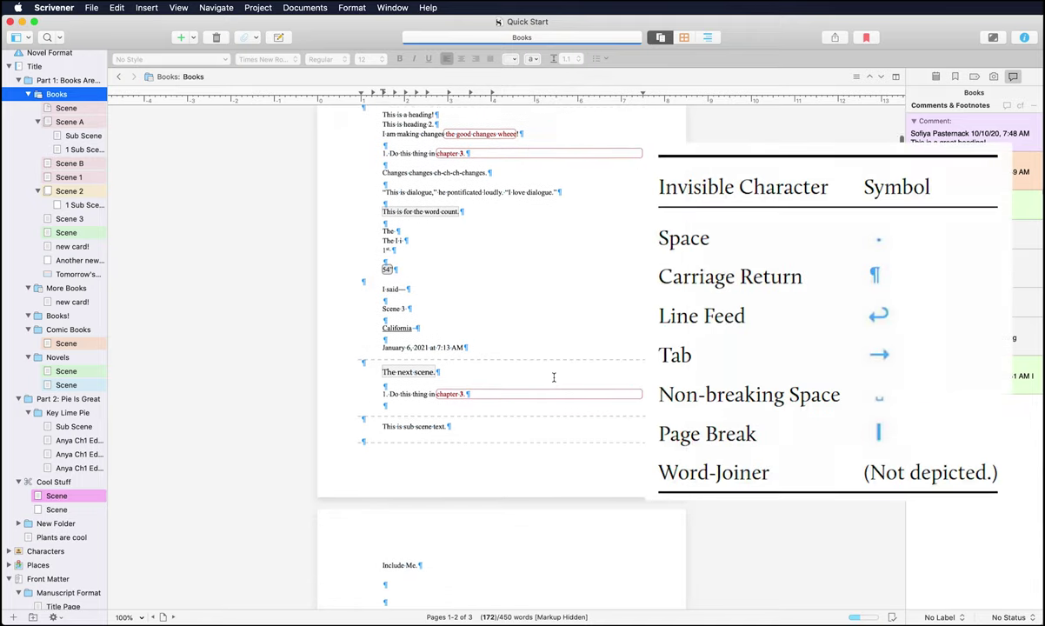
scroll(522, 383, up, 1)
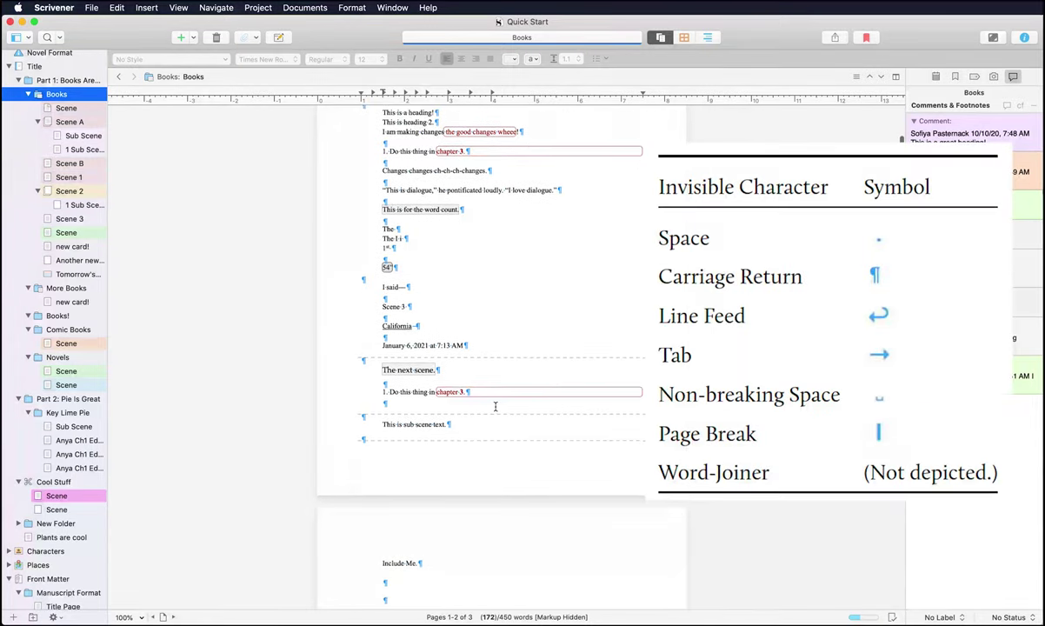
click(453, 348)
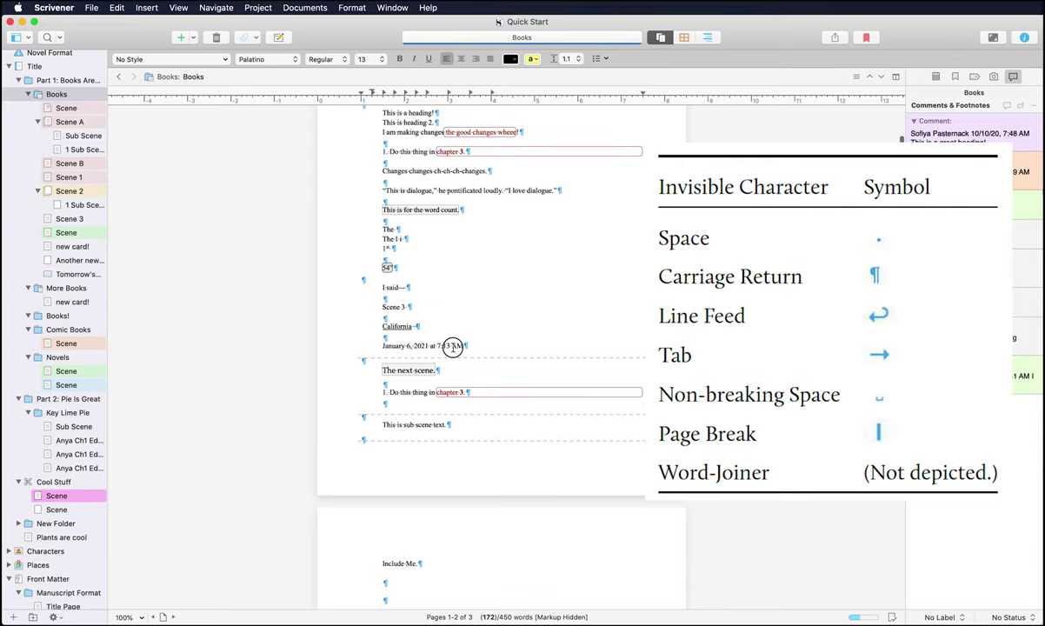
key(Up)
key(Up)
scroll(526, 390, down, 10)
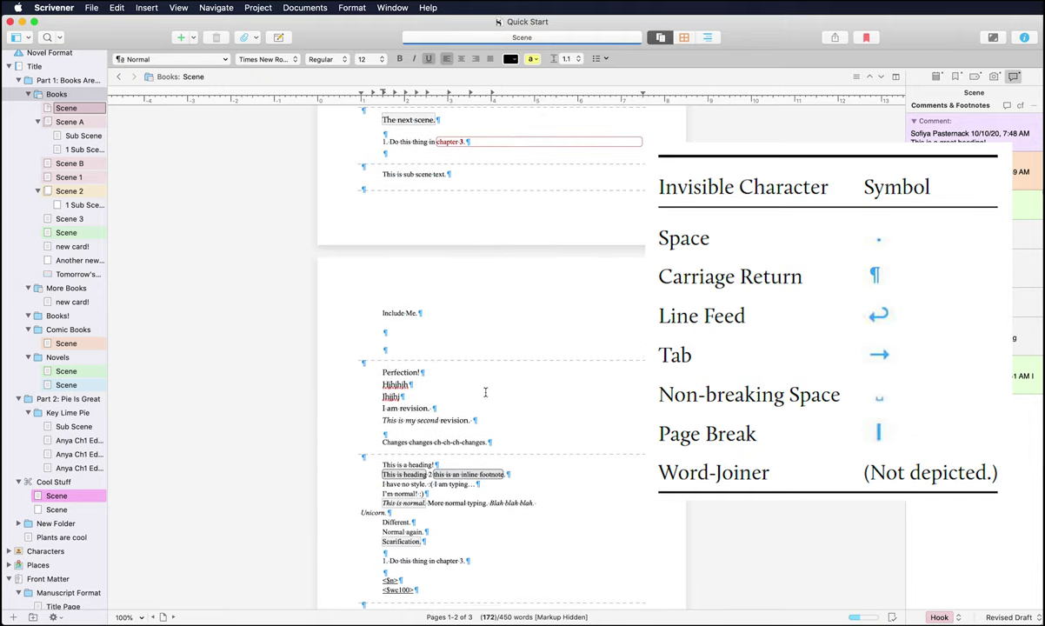
scroll(485, 392, up, 12)
Hide invisibles, turn on Show Markup, and select 'is' in 'This is heading 2'
click(178, 8)
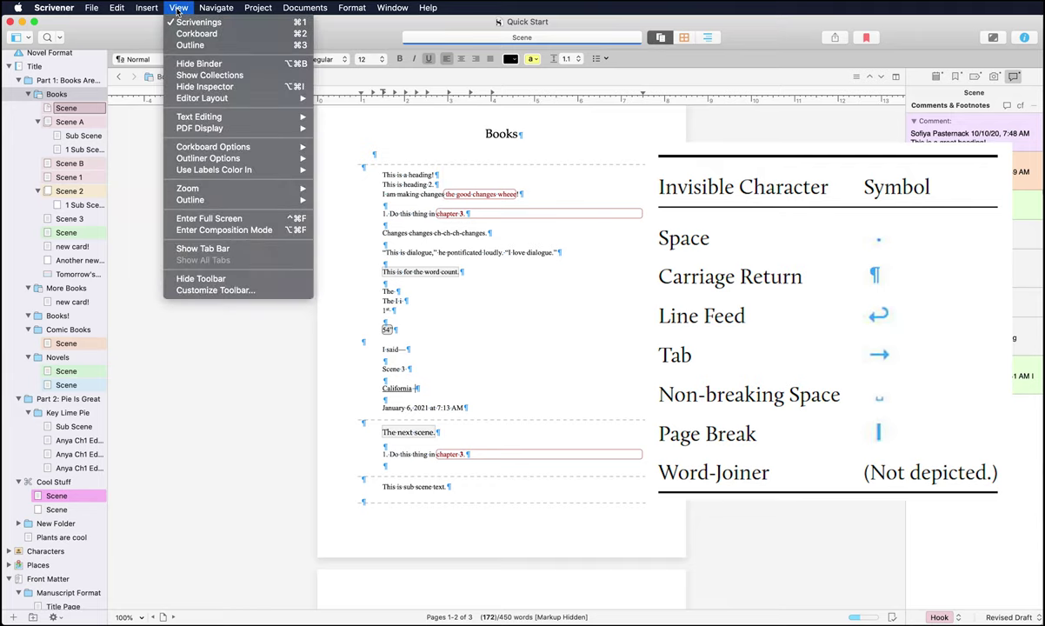
mouse_move(311, 119)
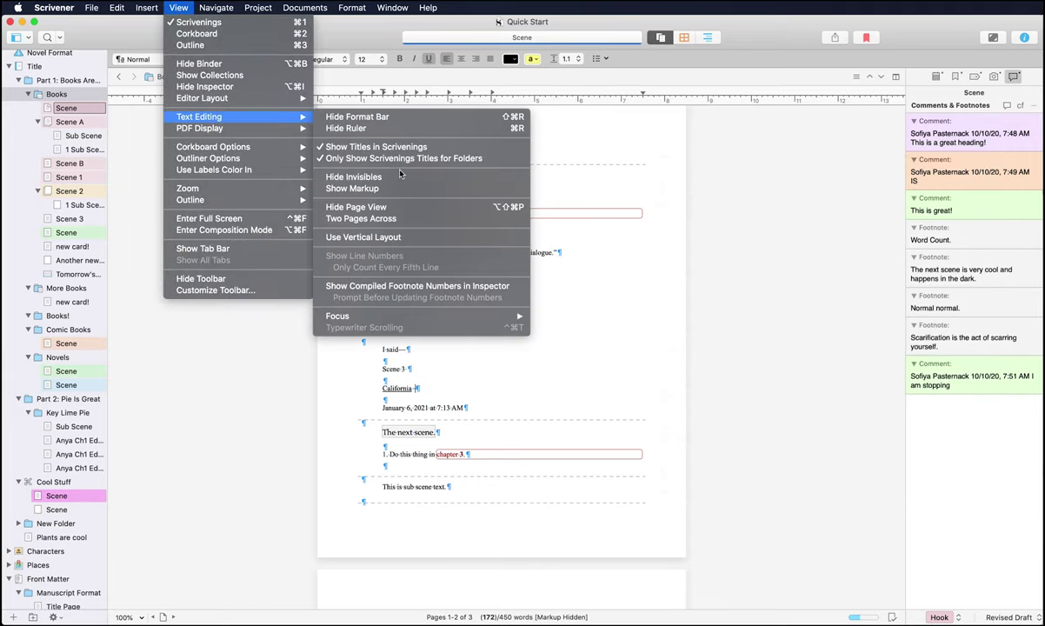
click(353, 175)
click(179, 8)
mouse_move(273, 117)
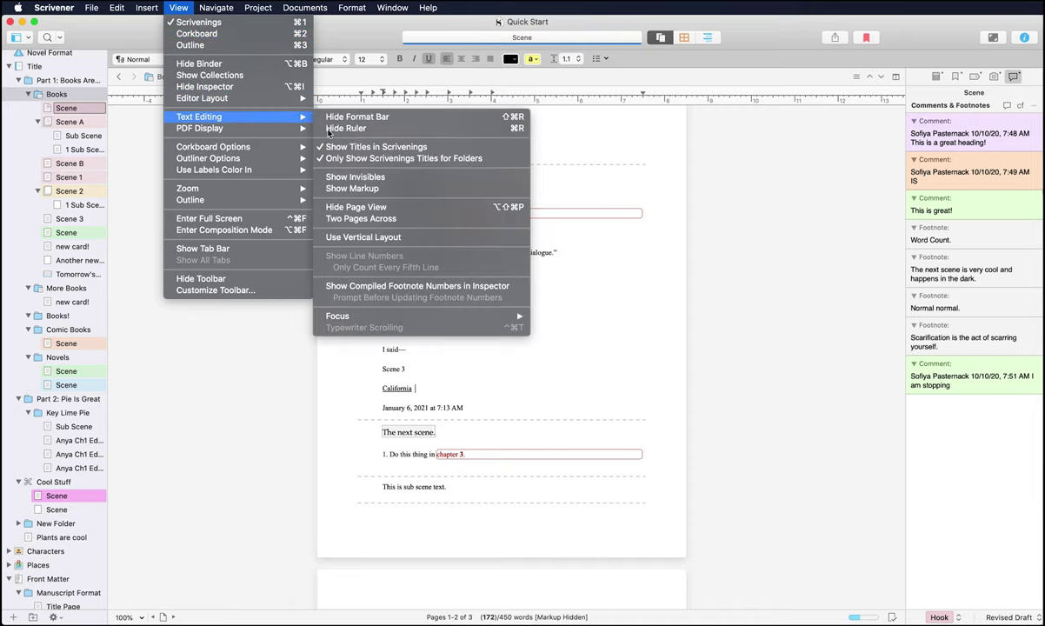
click(352, 188)
double_click(400, 189)
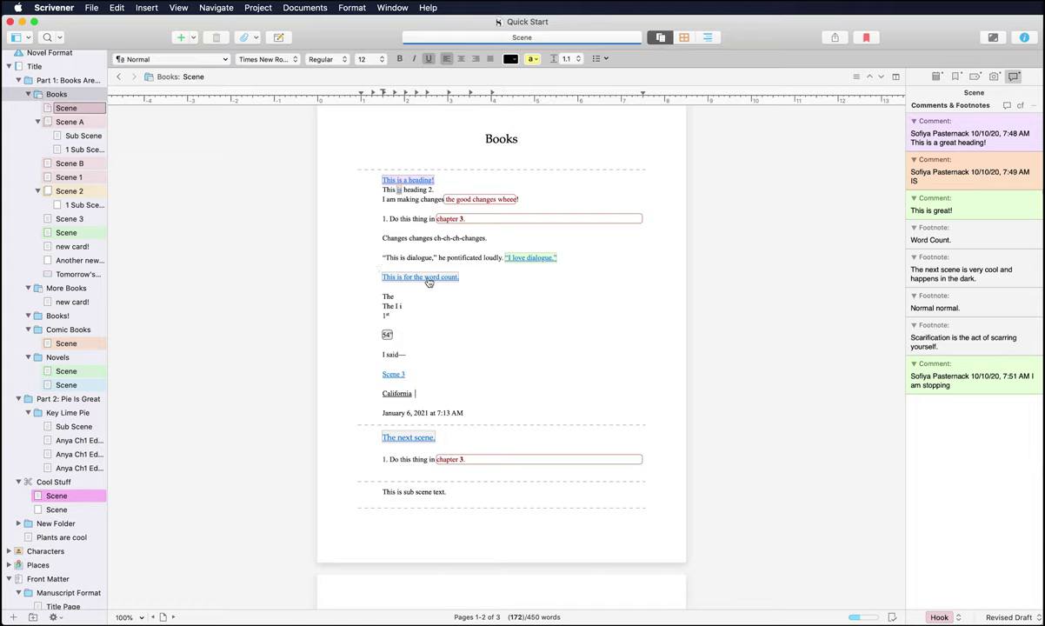
Switch the editor out of page view
click(147, 8)
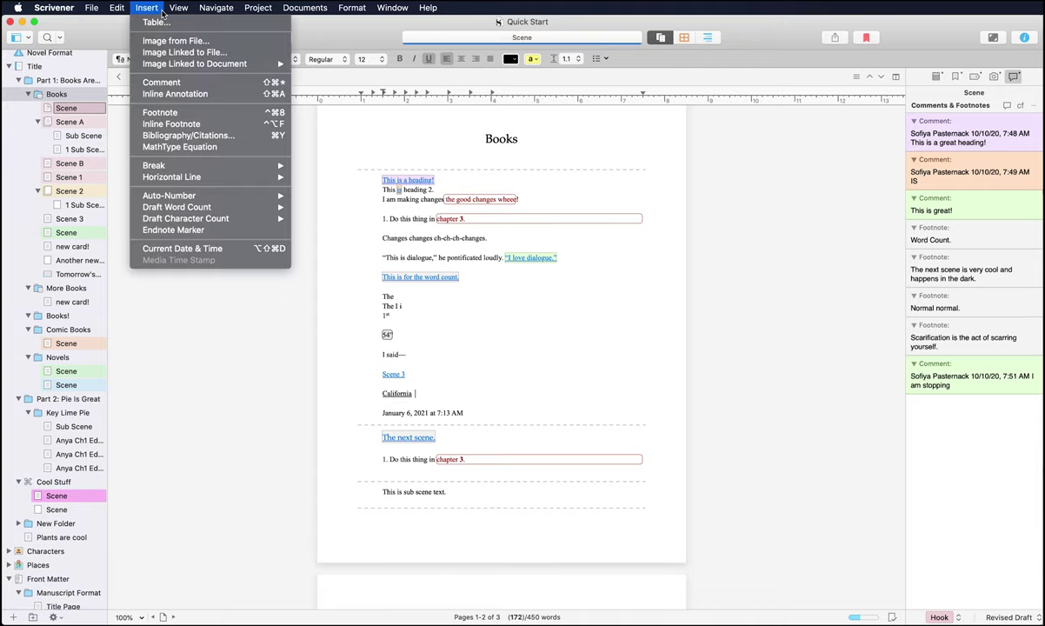
mouse_move(199, 116)
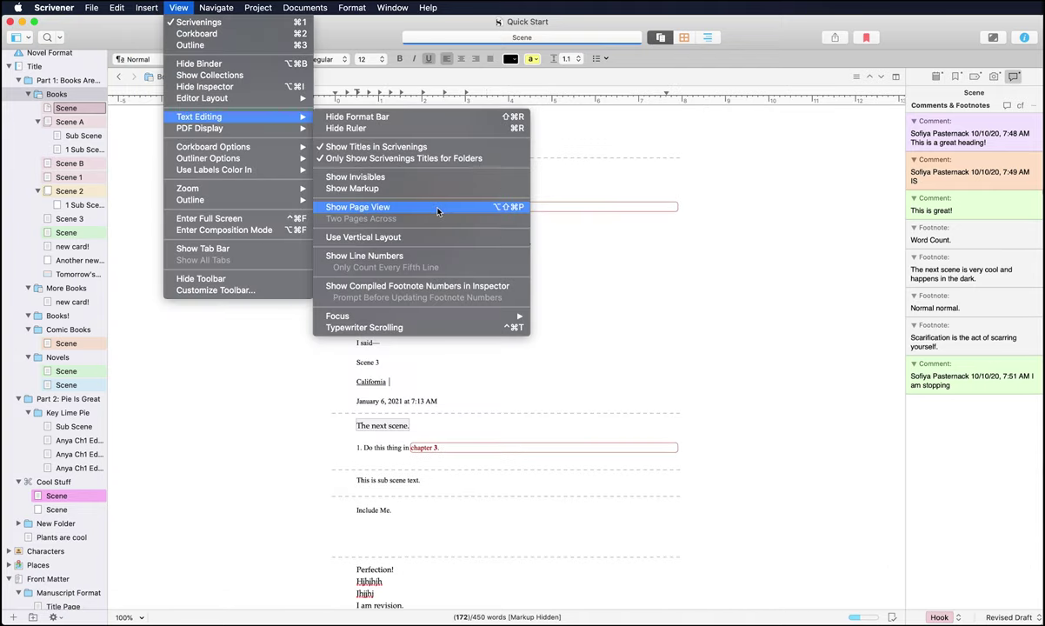
click(437, 211)
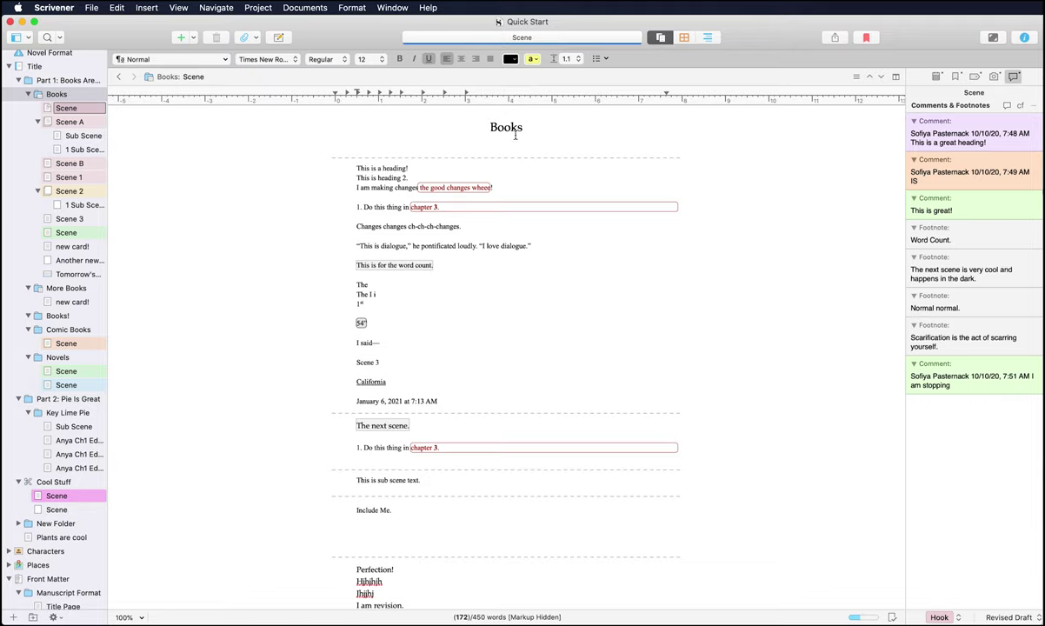
scroll(194, 130, down, 1)
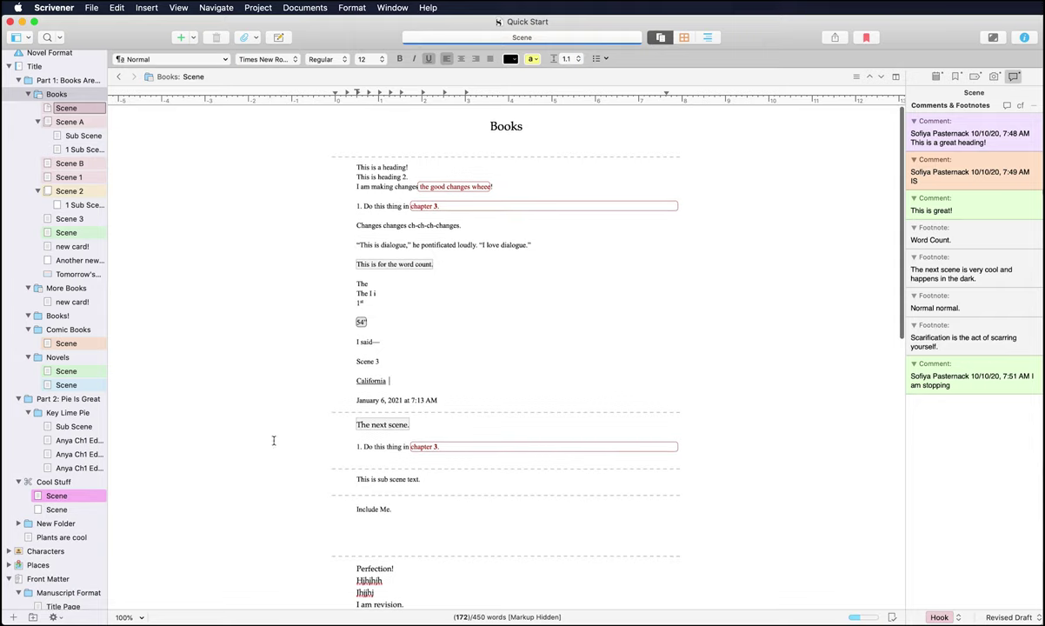
Restore page view and lay the pages out two across
click(178, 8)
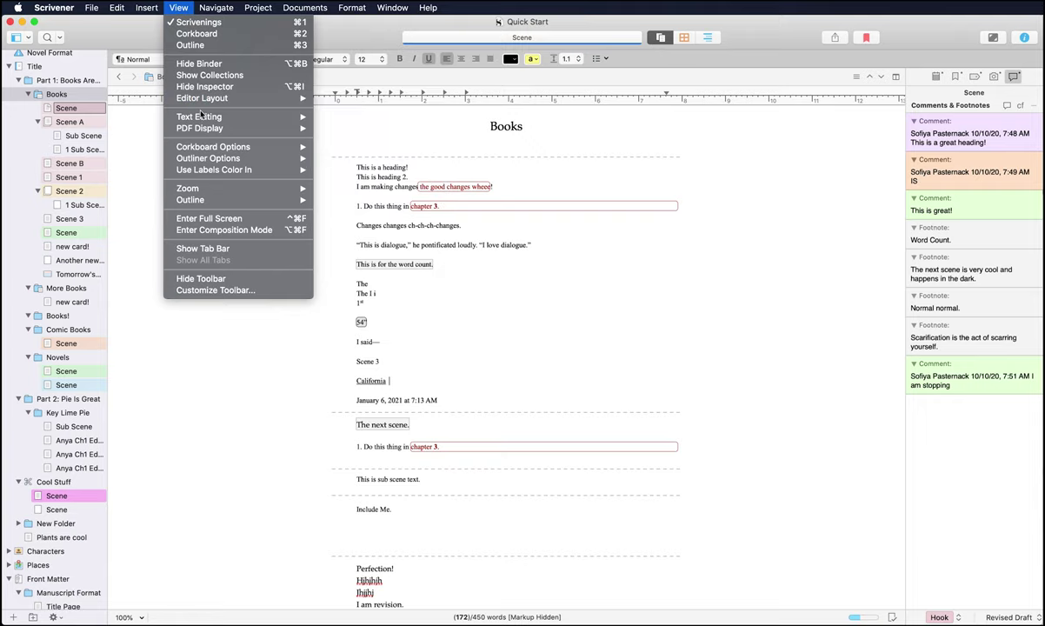
mouse_move(199, 121)
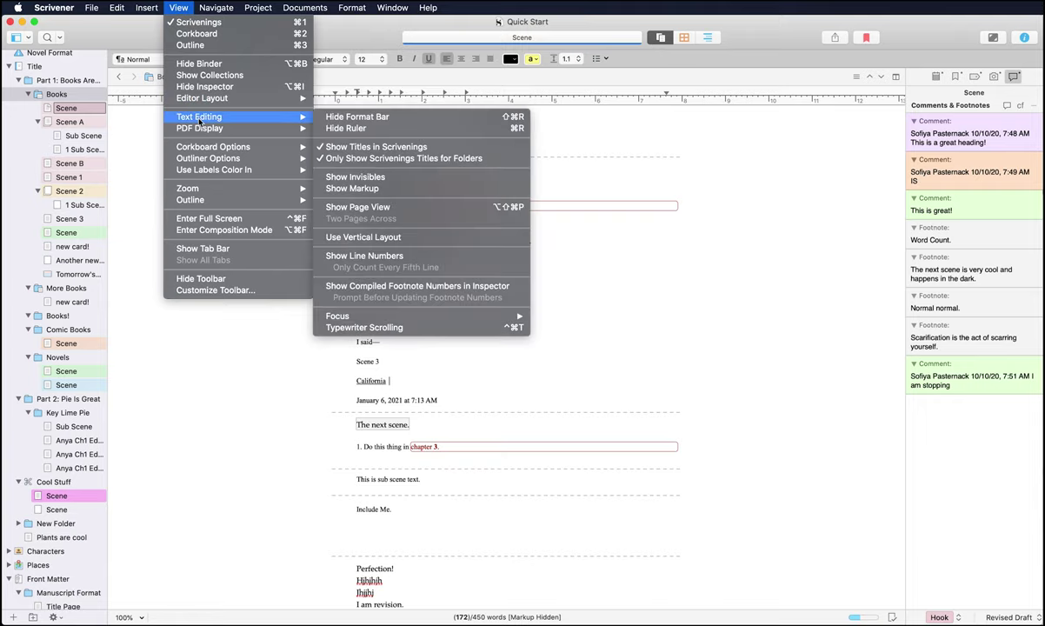
click(399, 207)
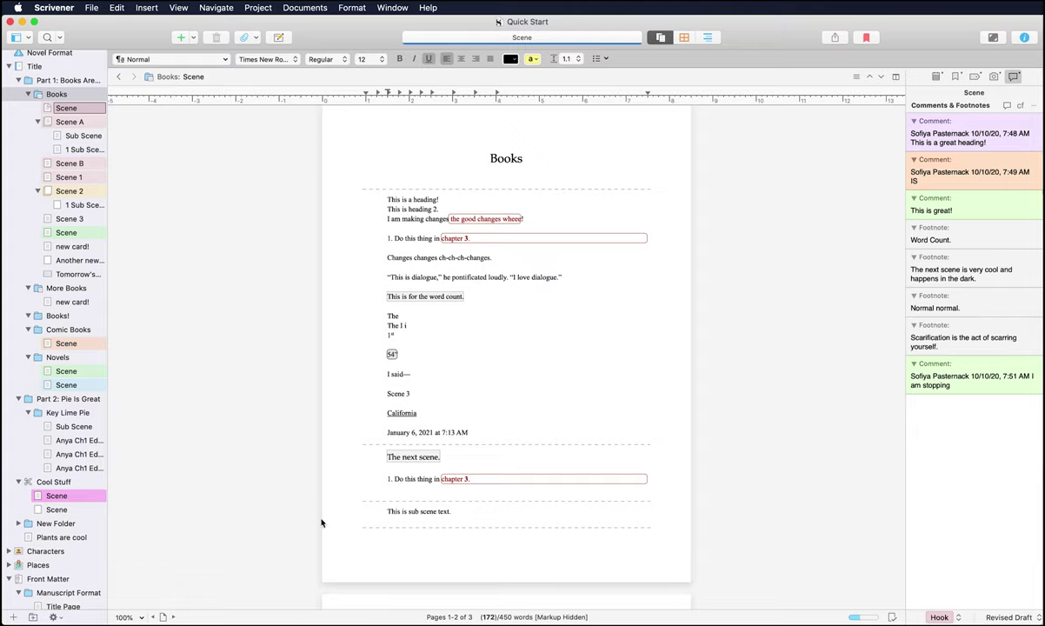
scroll(4, 59, down, 2)
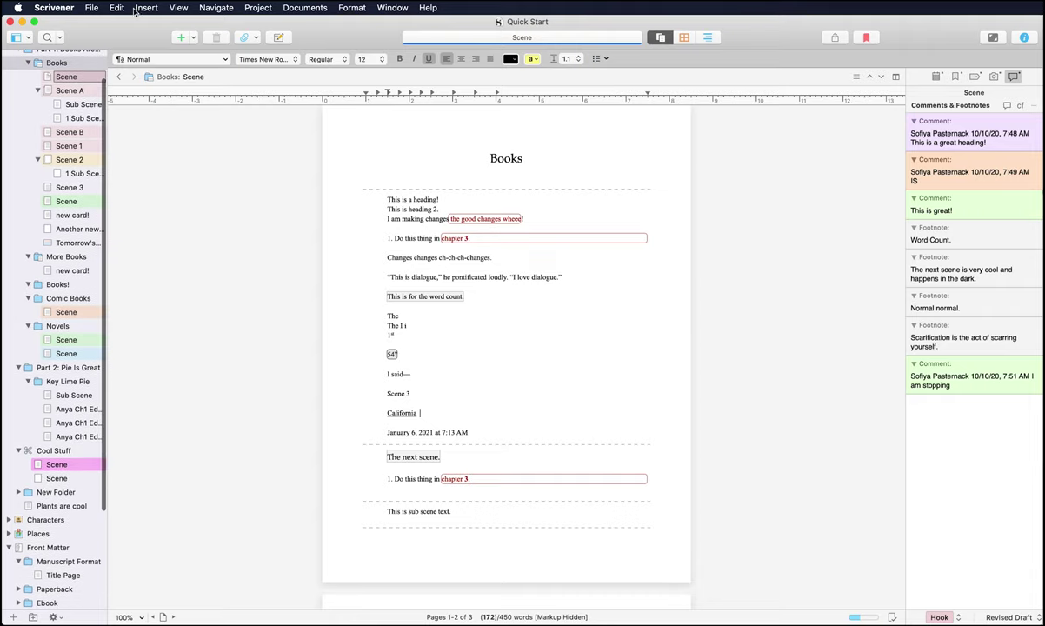
click(179, 8)
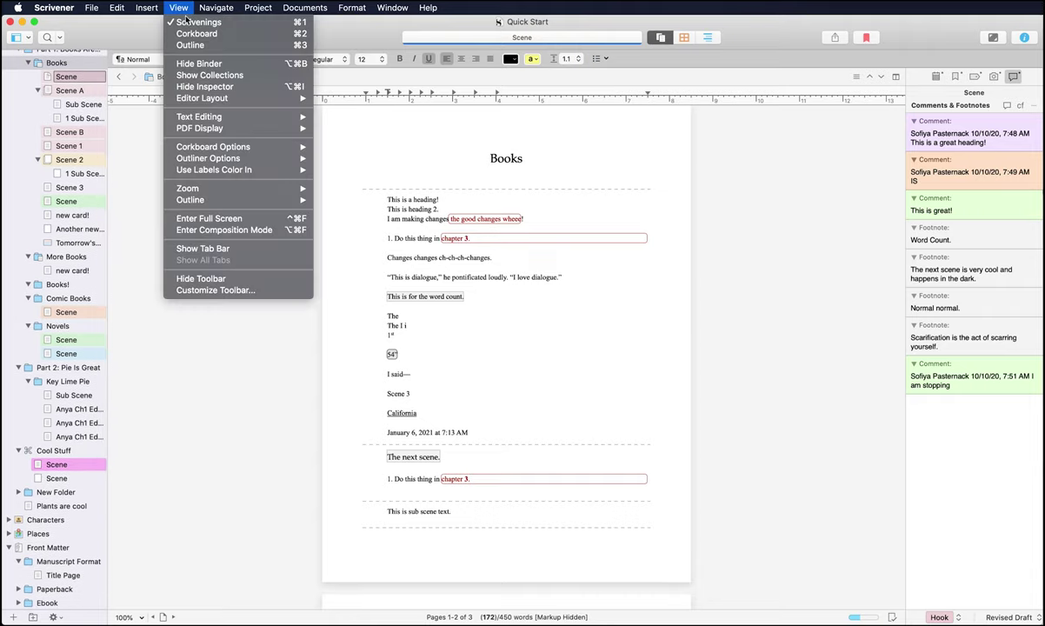
click(394, 224)
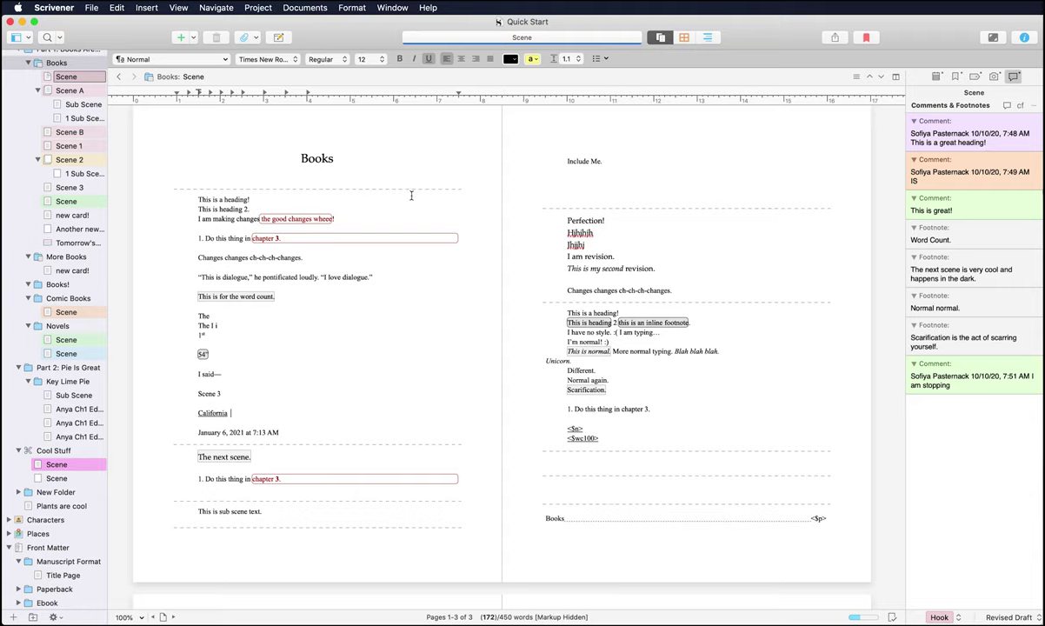
Switch the Books text to Use Vertical Layout
click(178, 7)
mouse_move(233, 109)
click(366, 224)
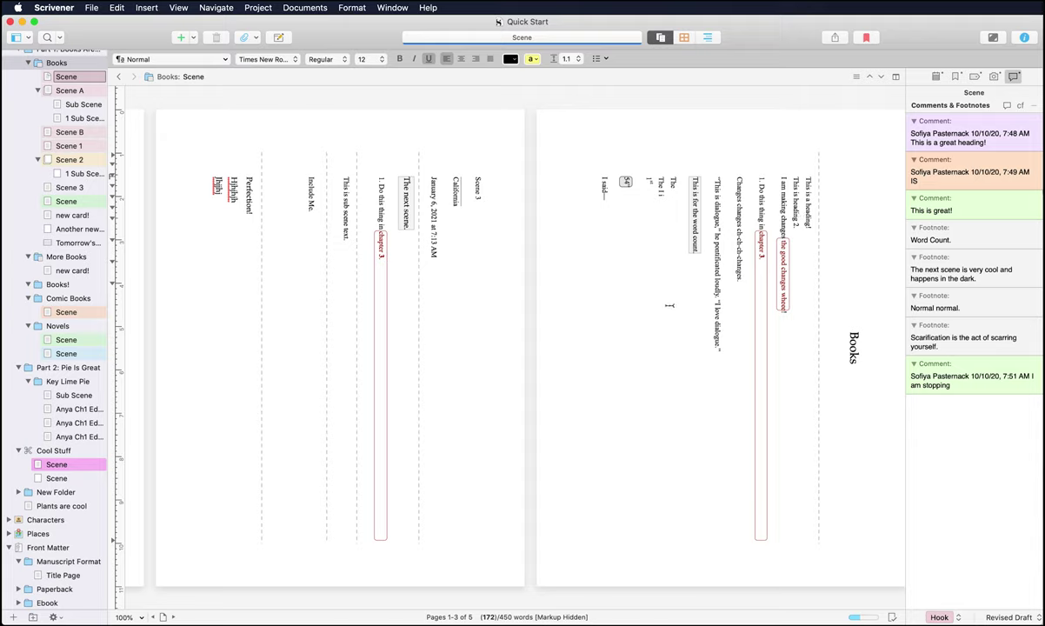
click(148, 8)
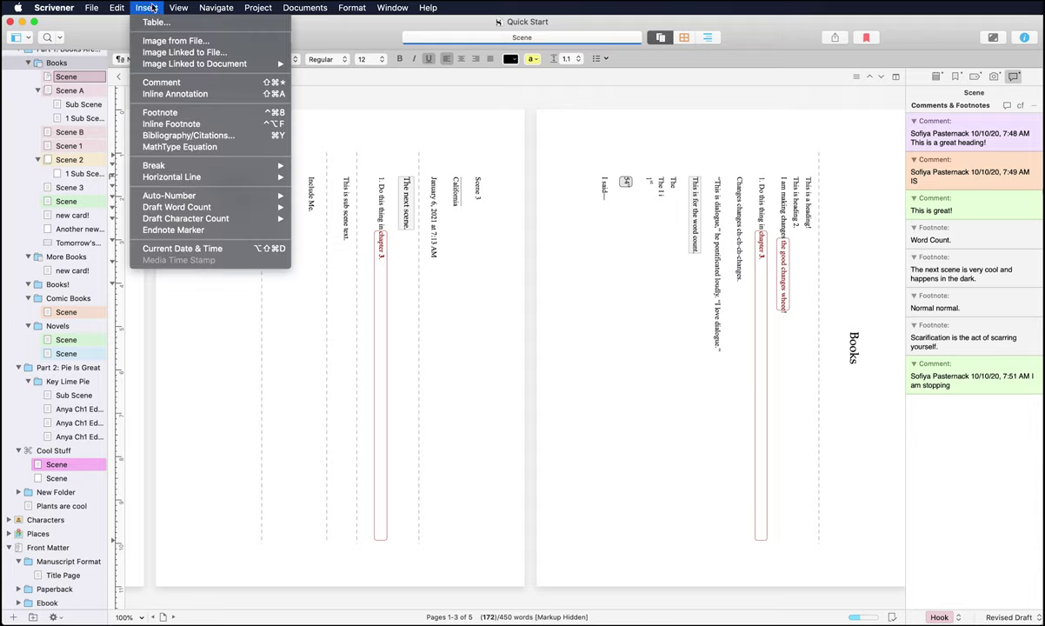
mouse_move(176, 8)
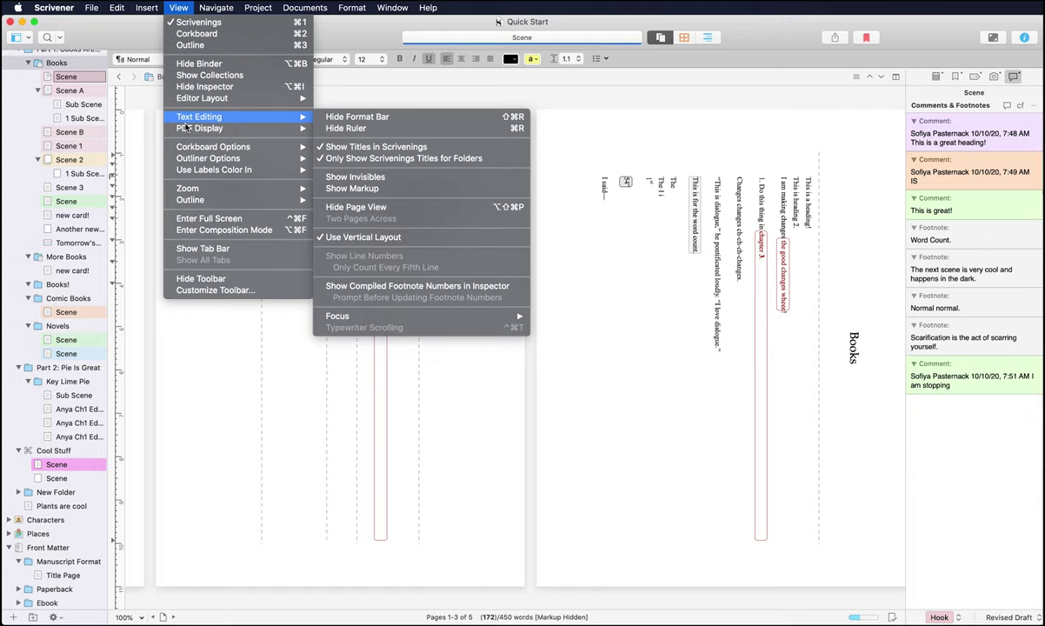
Return the text to horizontal layout without page view and show line numbers
mouse_move(190, 120)
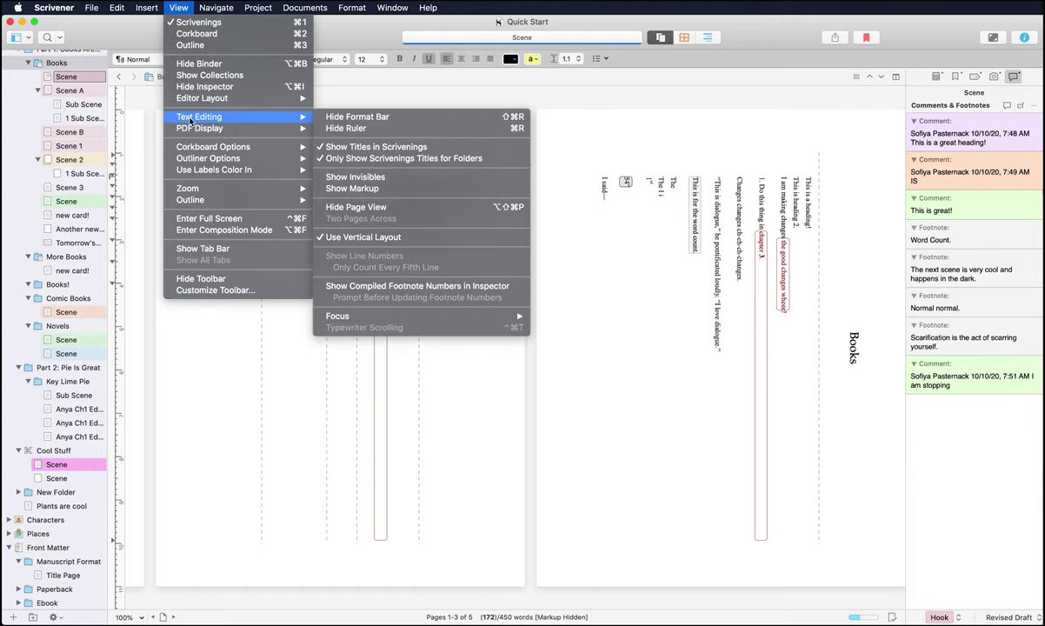
click(363, 236)
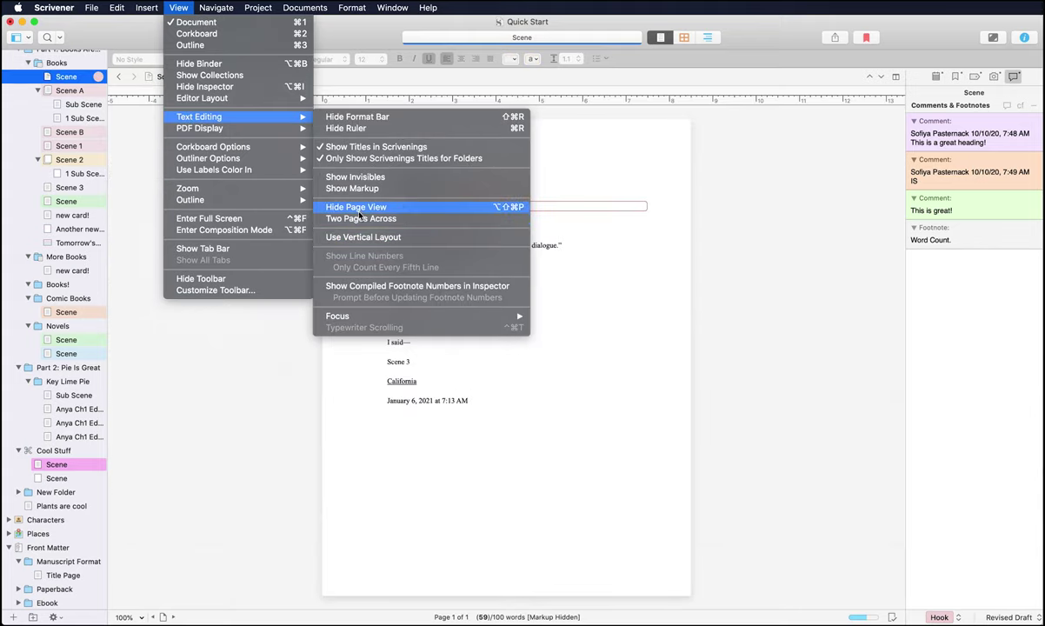
key(Escape)
click(179, 7)
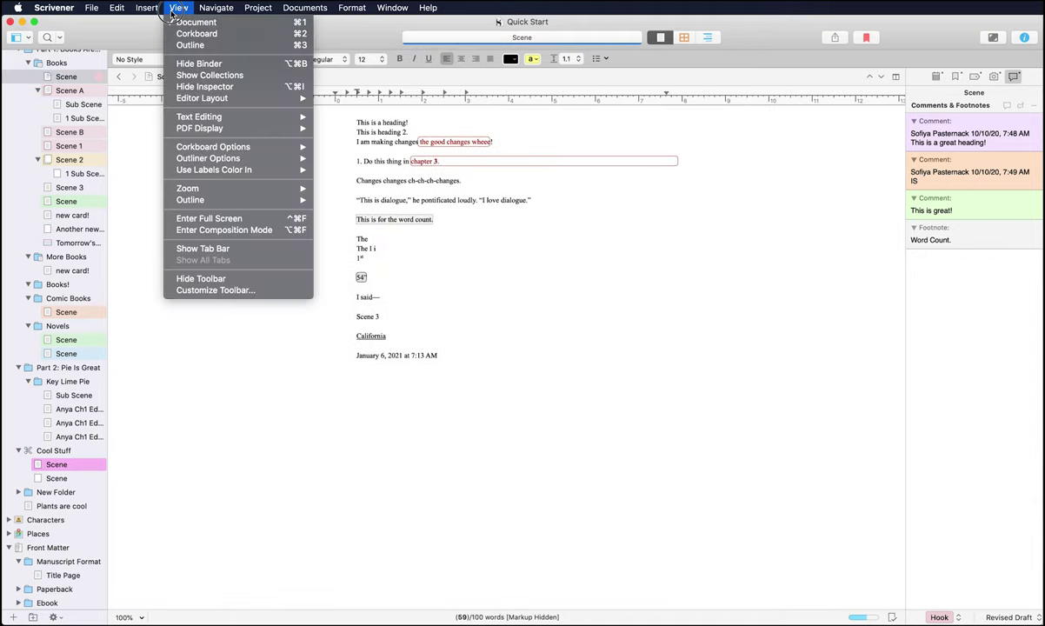
mouse_move(259, 116)
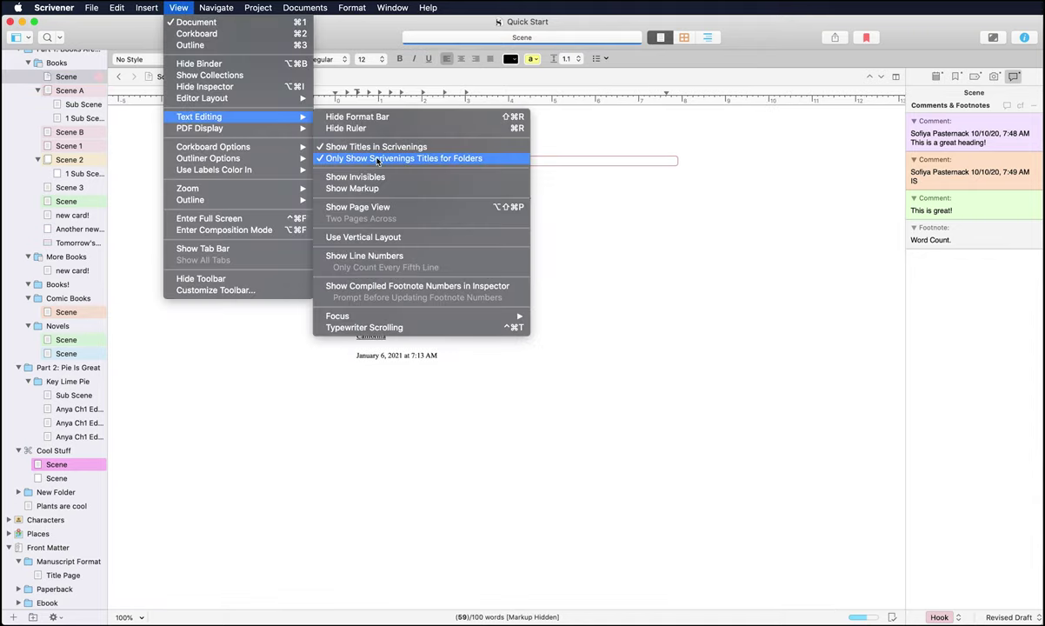
click(394, 256)
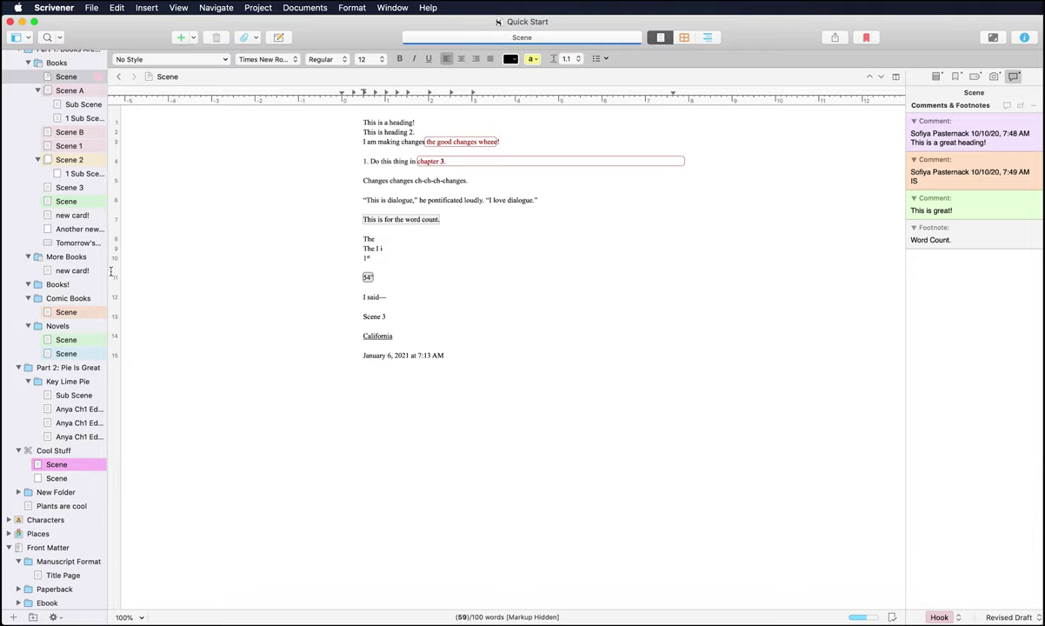
Set line numbering to Only Count Every Fifth Line
click(180, 8)
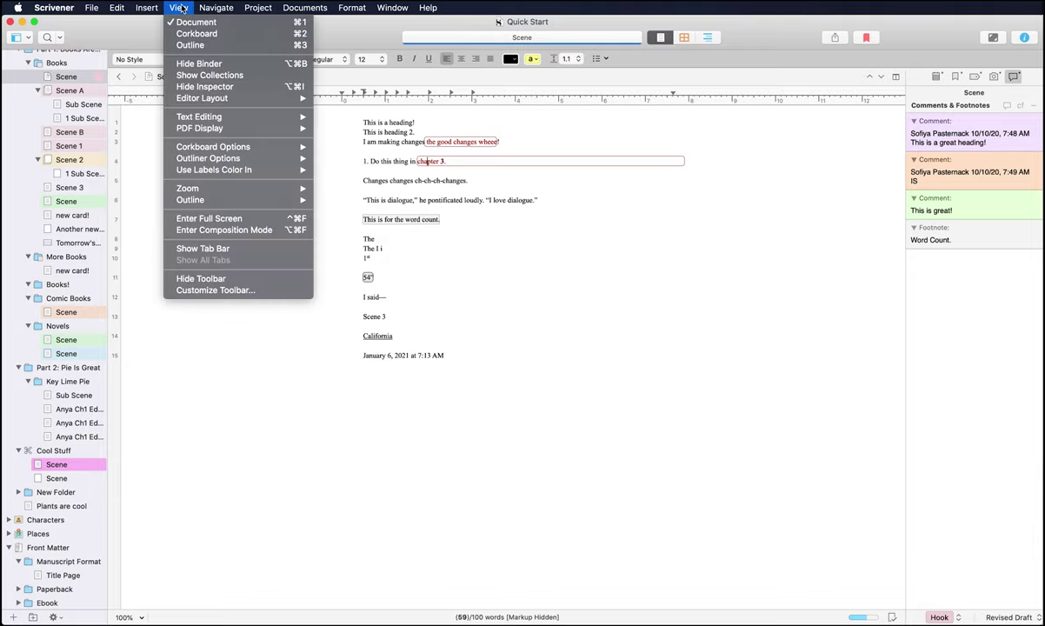
mouse_move(211, 147)
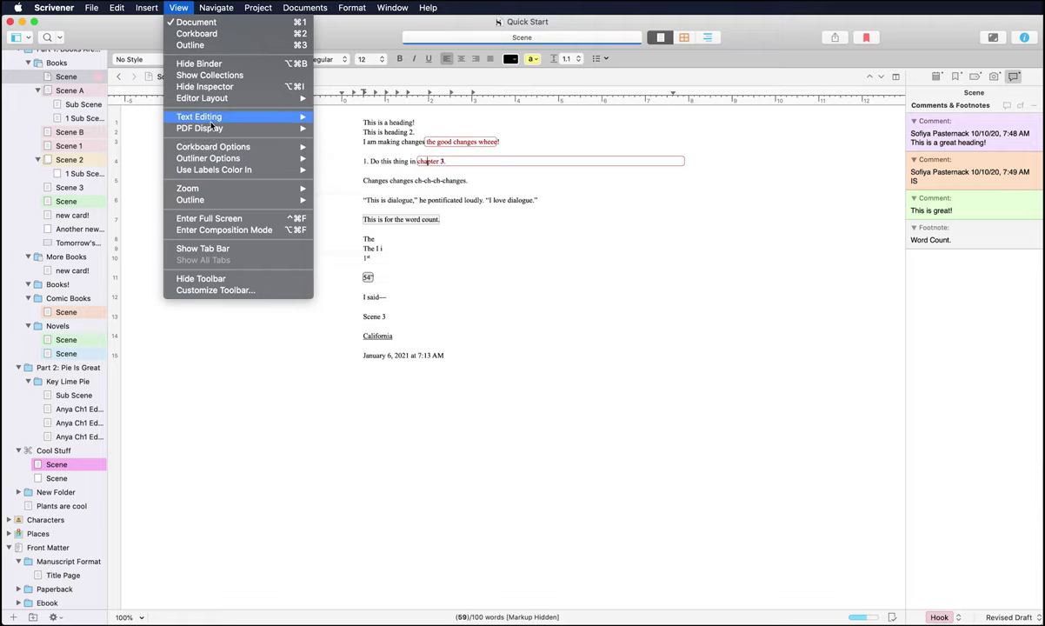
mouse_move(200, 116)
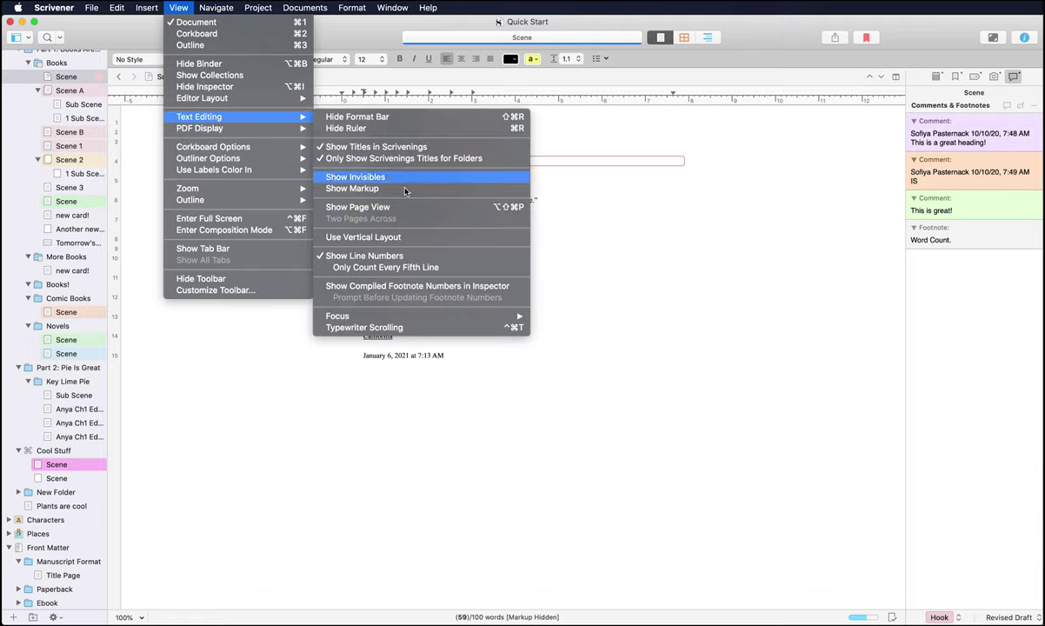
click(420, 269)
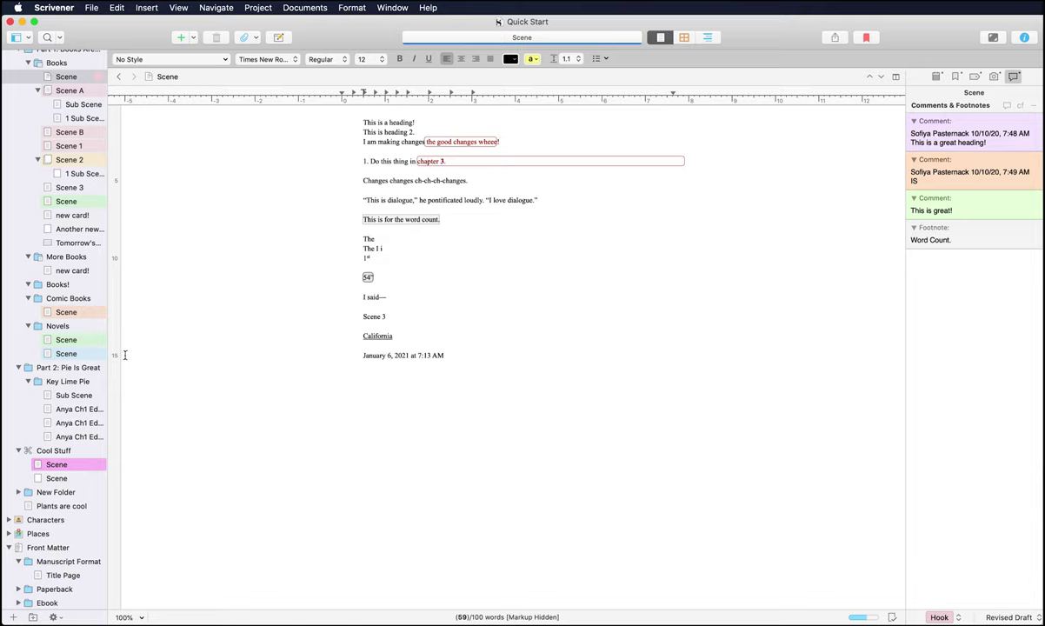
Turn on Show Compiled Footnote Numbers in Inspector and check the text
click(145, 8)
mouse_move(178, 8)
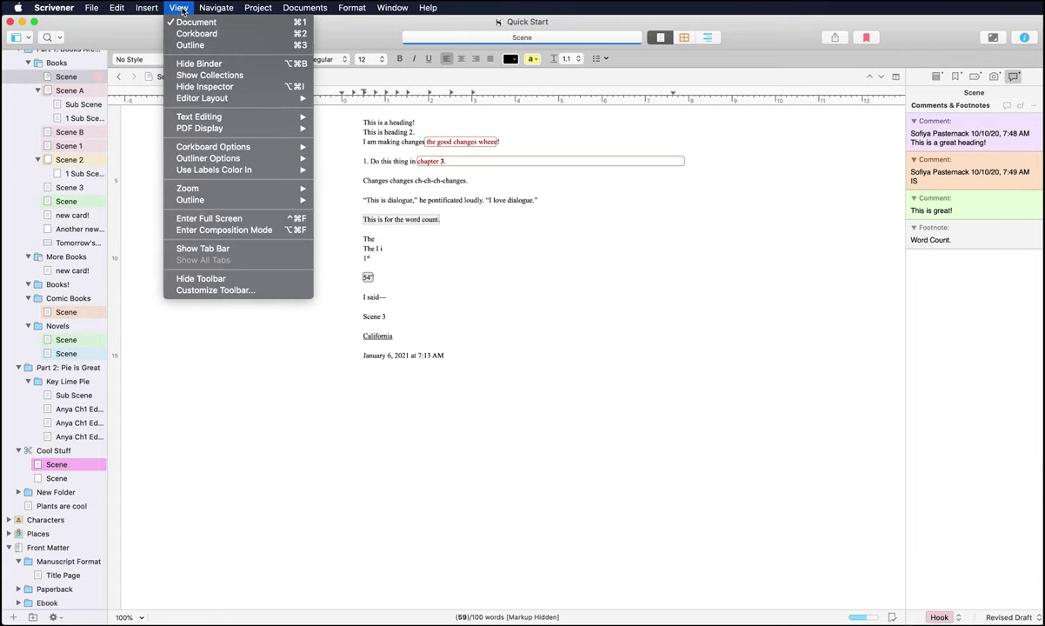
mouse_move(226, 116)
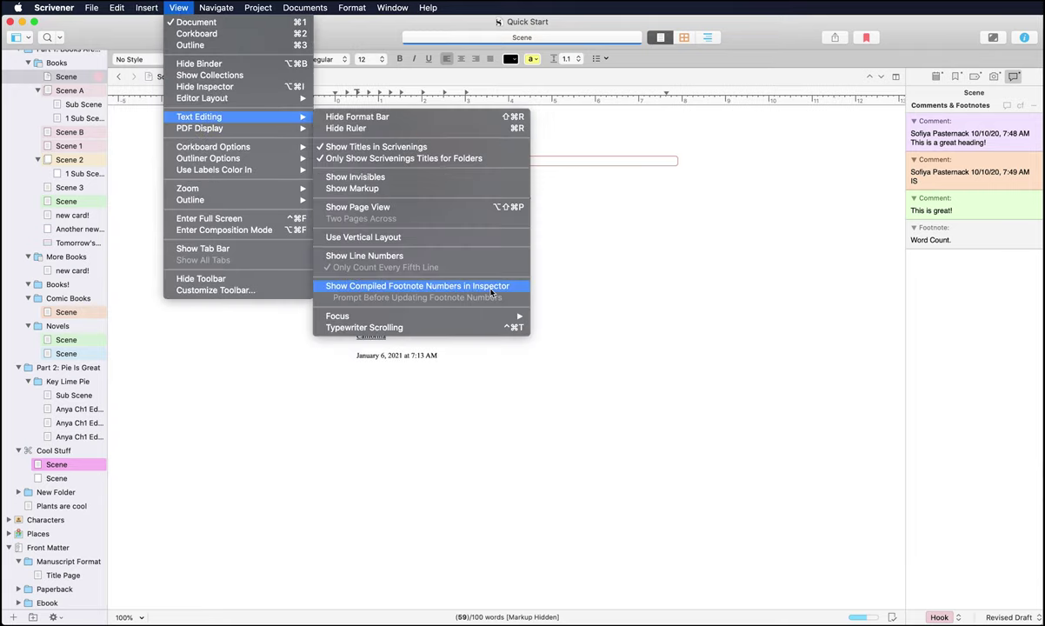
click(491, 293)
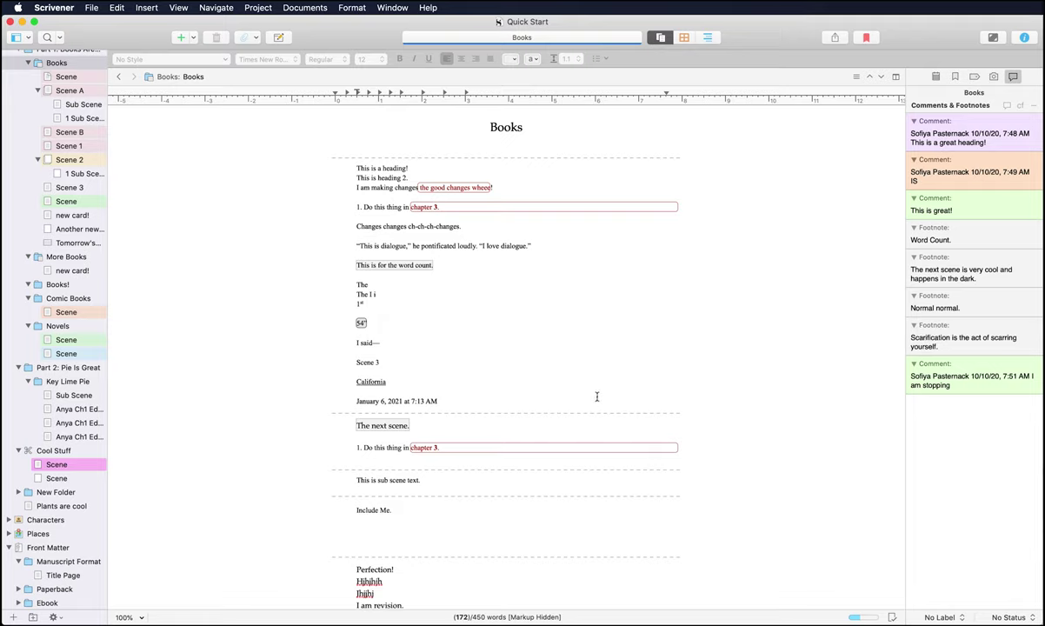
scroll(600, 392, down, 2)
scroll(600, 385, up, 2)
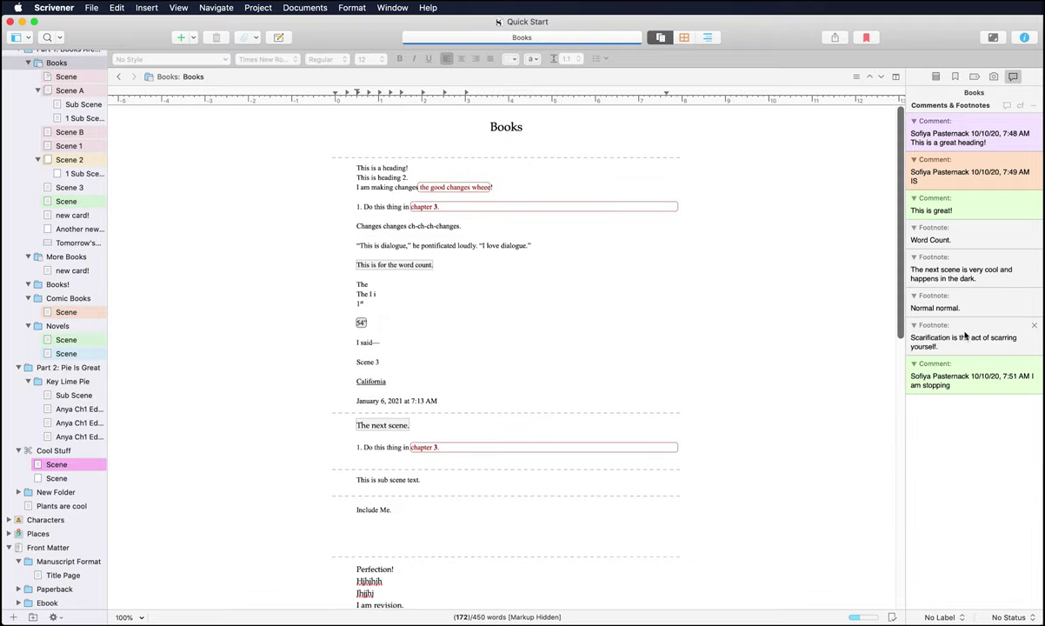
Turn compiled footnote numbers off again and close the menu with Escape
click(180, 9)
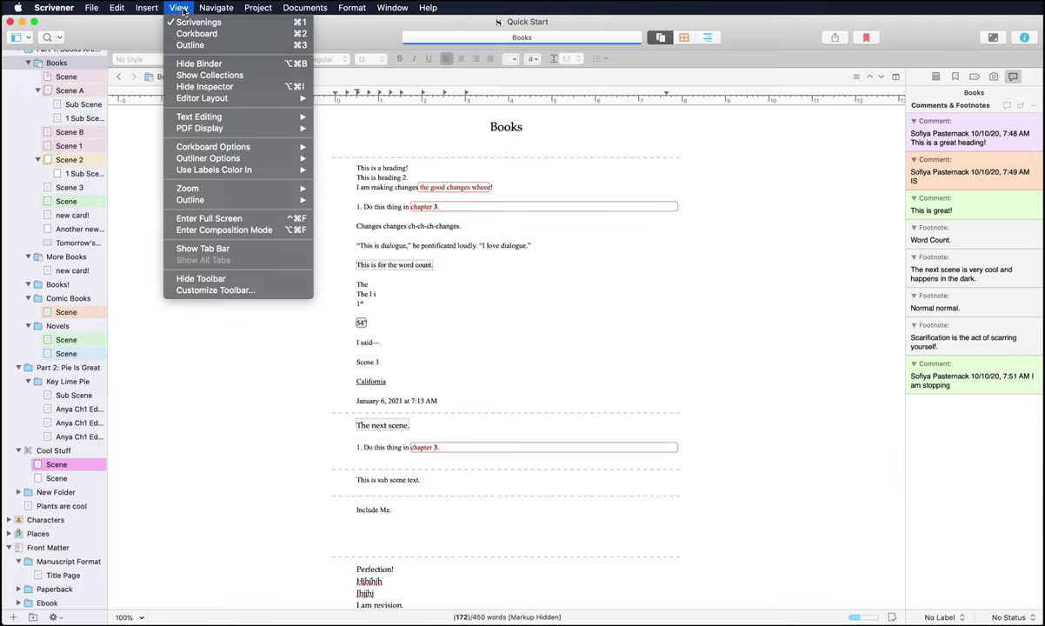
mouse_move(193, 117)
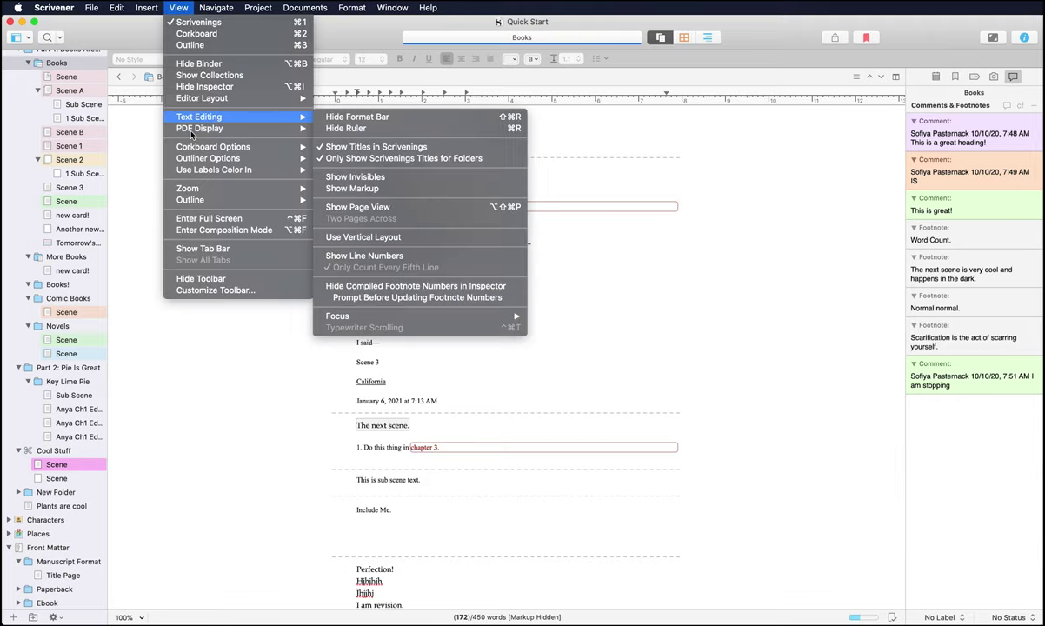
click(365, 286)
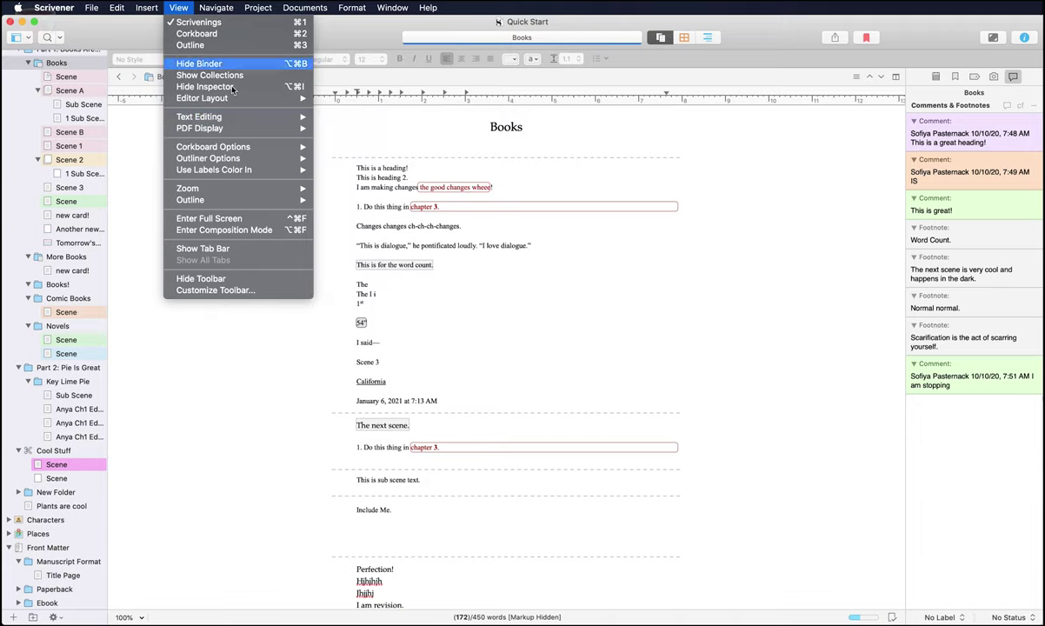
mouse_move(260, 117)
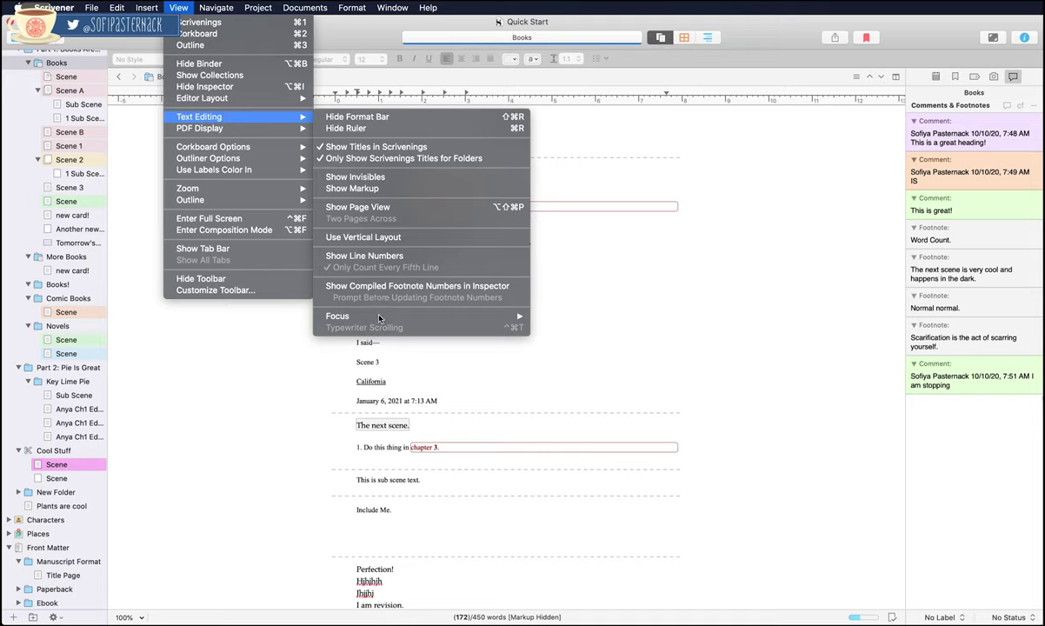
mouse_move(381, 318)
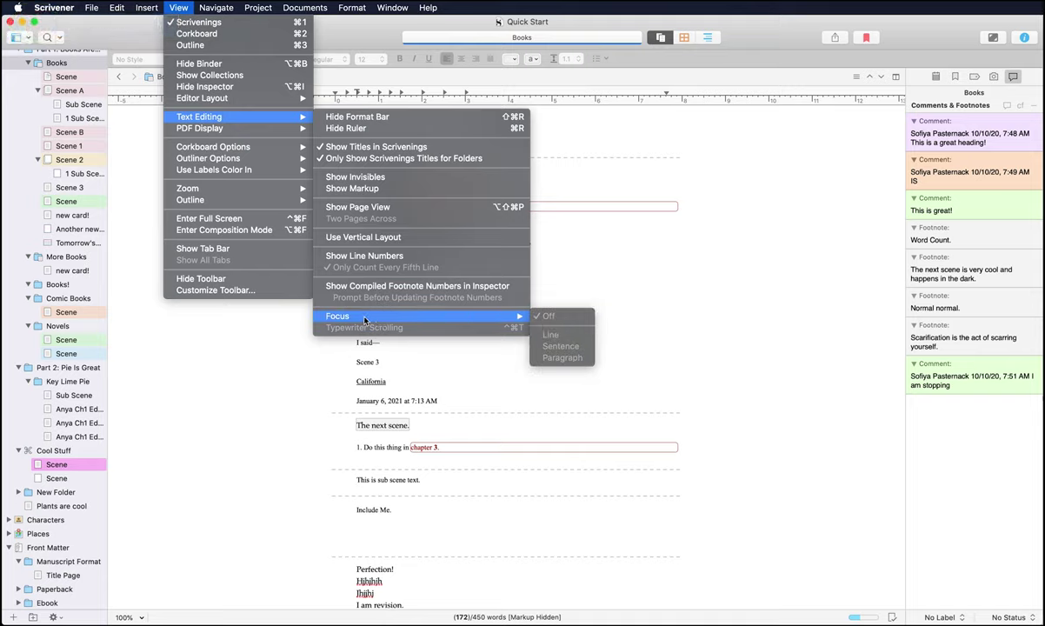
key(Escape)
Set Focus to Line and move the highlighted line down through several lines, including 'This is dialogue'
click(178, 7)
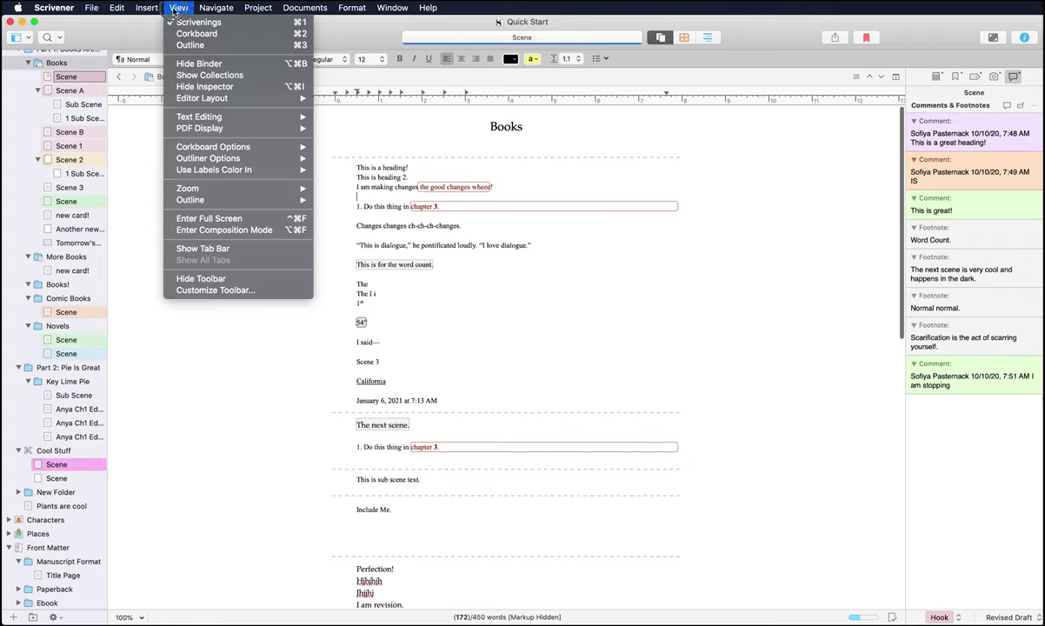
mouse_move(193, 120)
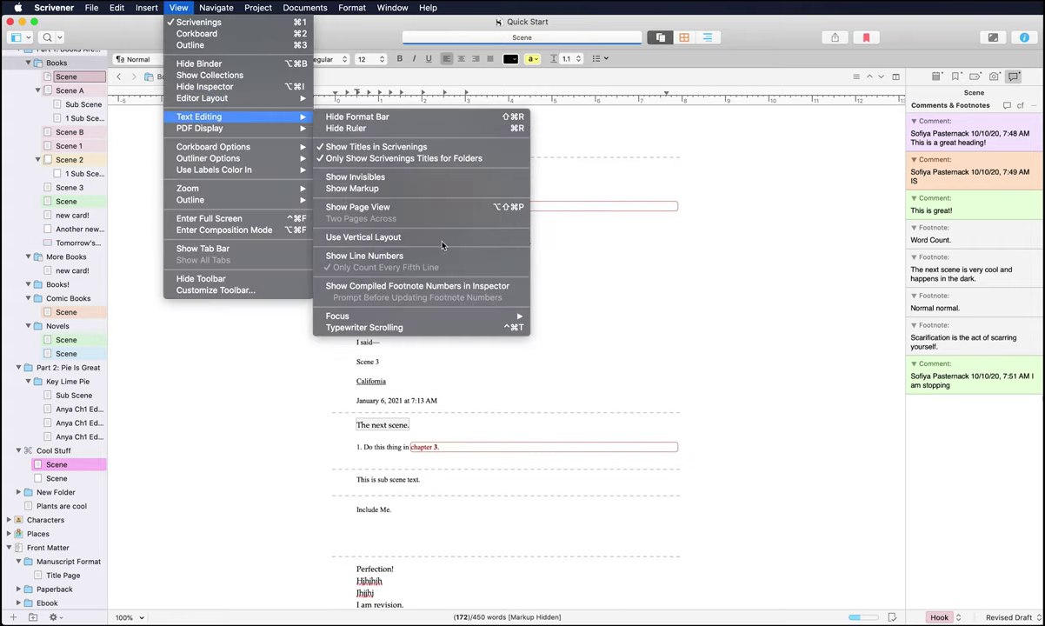
mouse_move(484, 316)
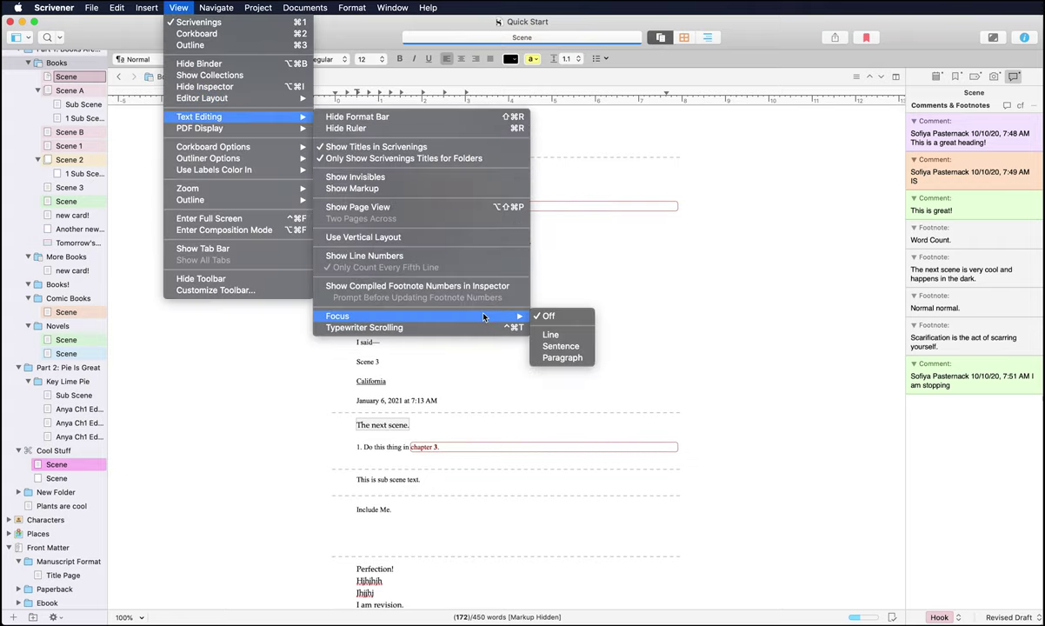
click(559, 336)
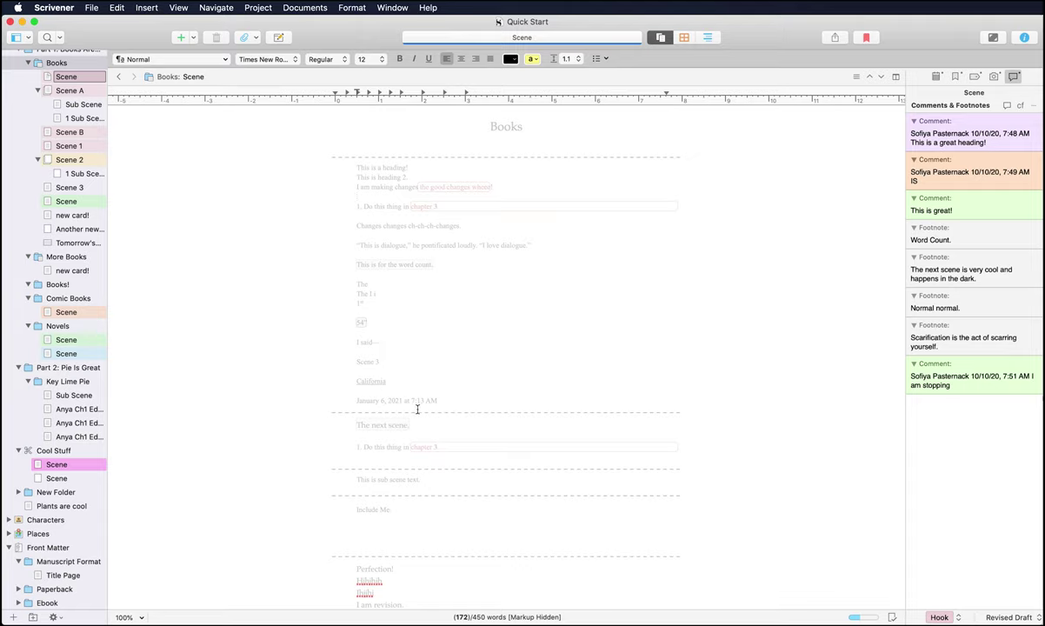
click(373, 187)
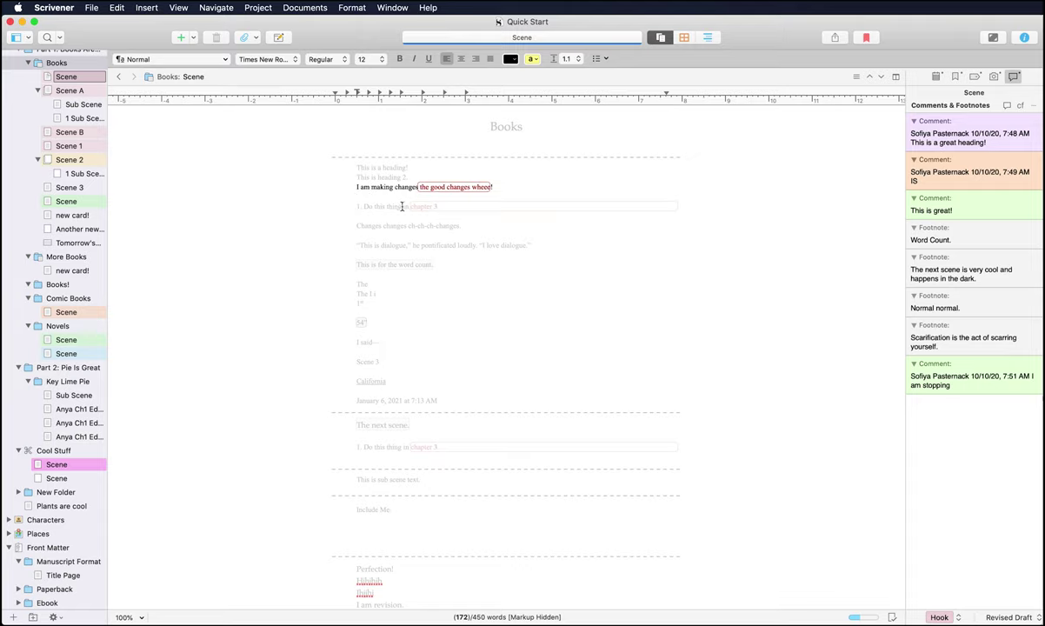
click(381, 207)
click(389, 225)
click(381, 245)
click(358, 300)
Switch Focus to Paragraph, highlighting 'I am making changes' and then Scene 1's normal paragraph
click(178, 8)
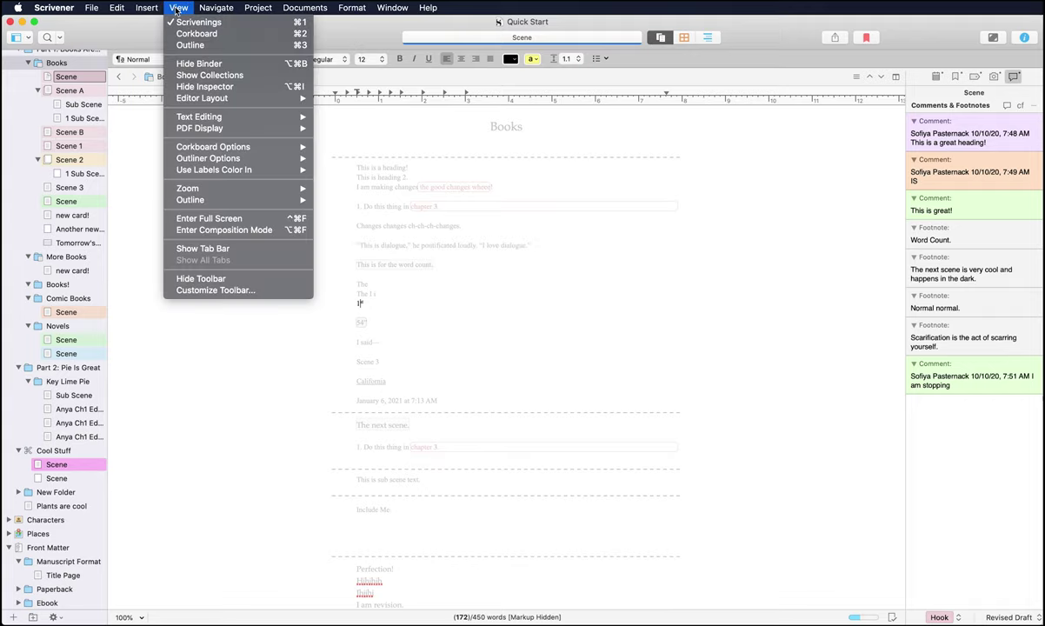
mouse_move(244, 116)
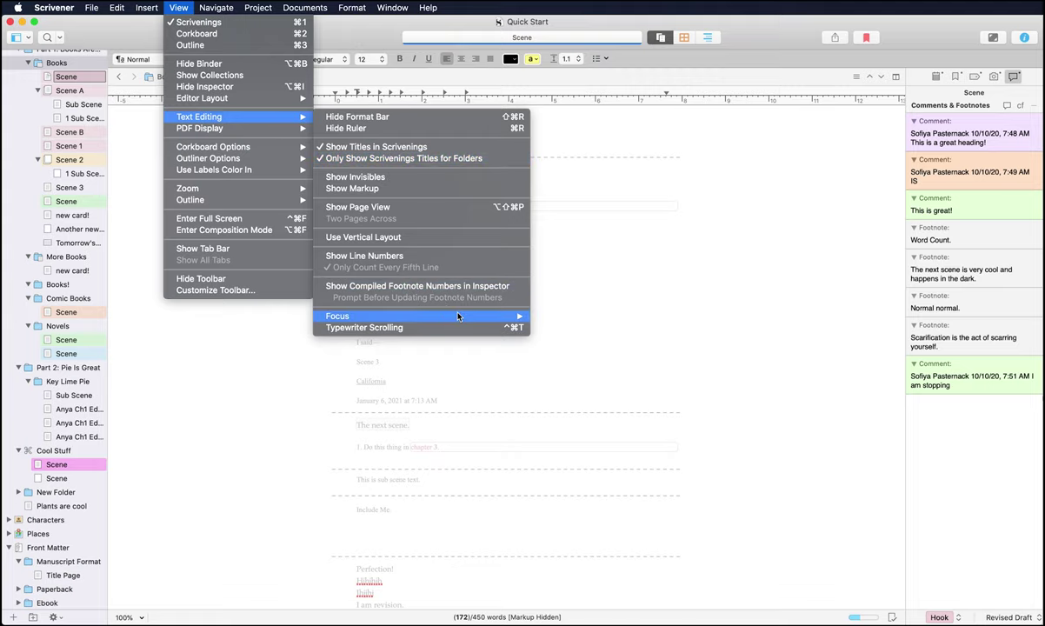
click(532, 353)
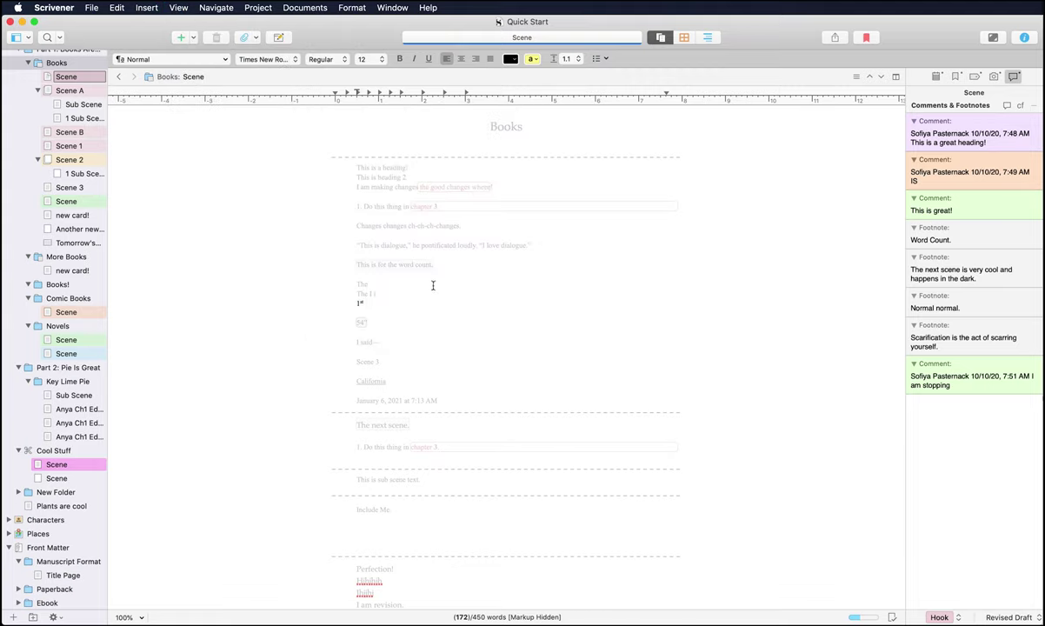
key(Up)
key(Up)
key(Up)
key(Up)
key(Up)
key(Up)
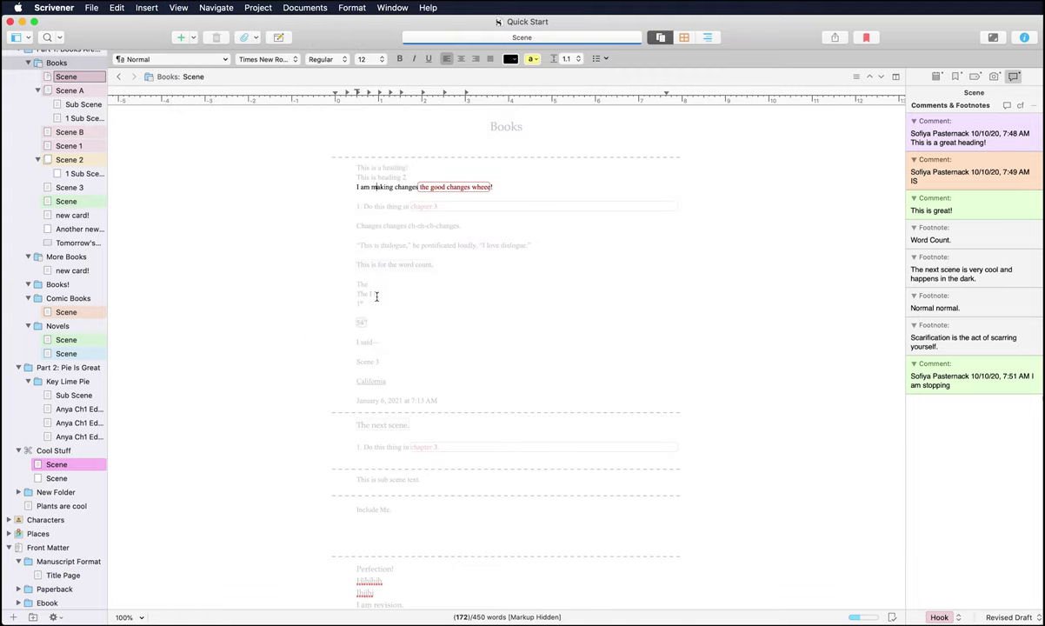
scroll(376, 297, down, 10)
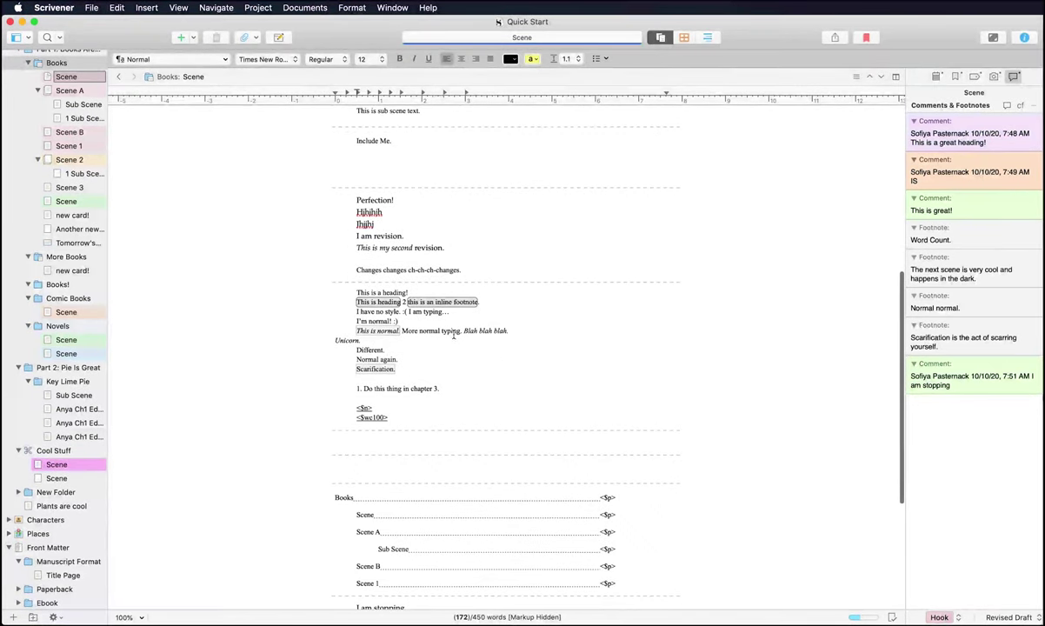
click(453, 332)
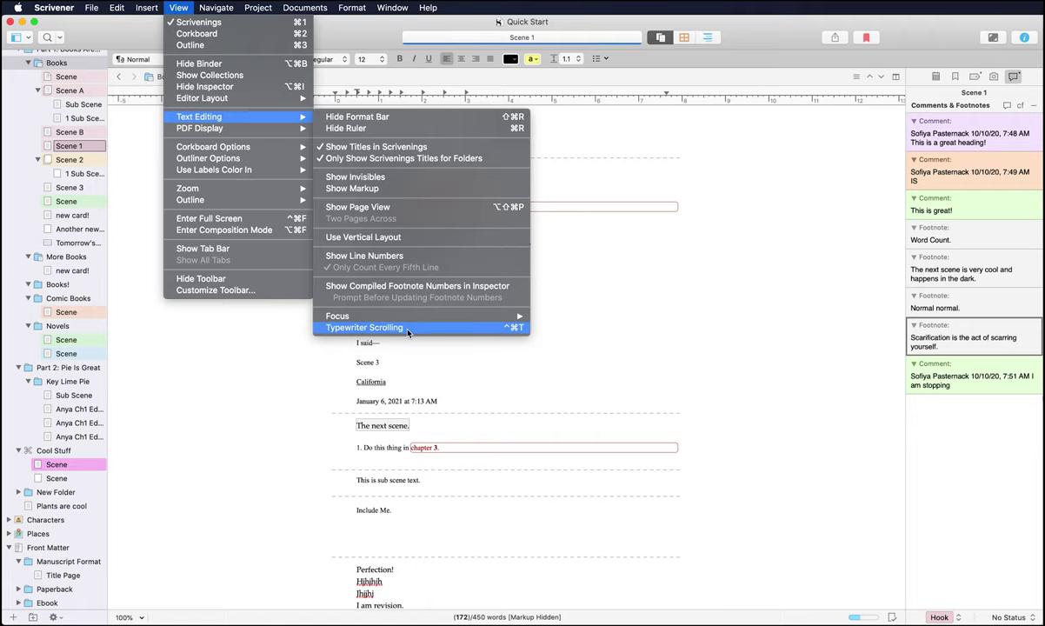
Enable View > Text Editing > Typewriter Scrolling so the working line stays centred
click(408, 328)
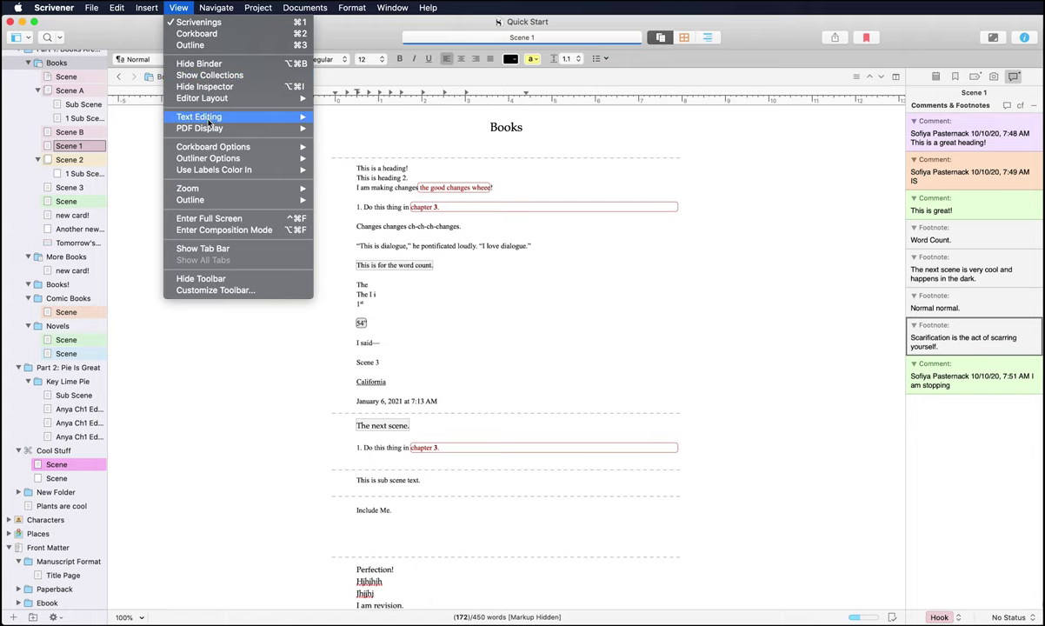
mouse_move(210, 128)
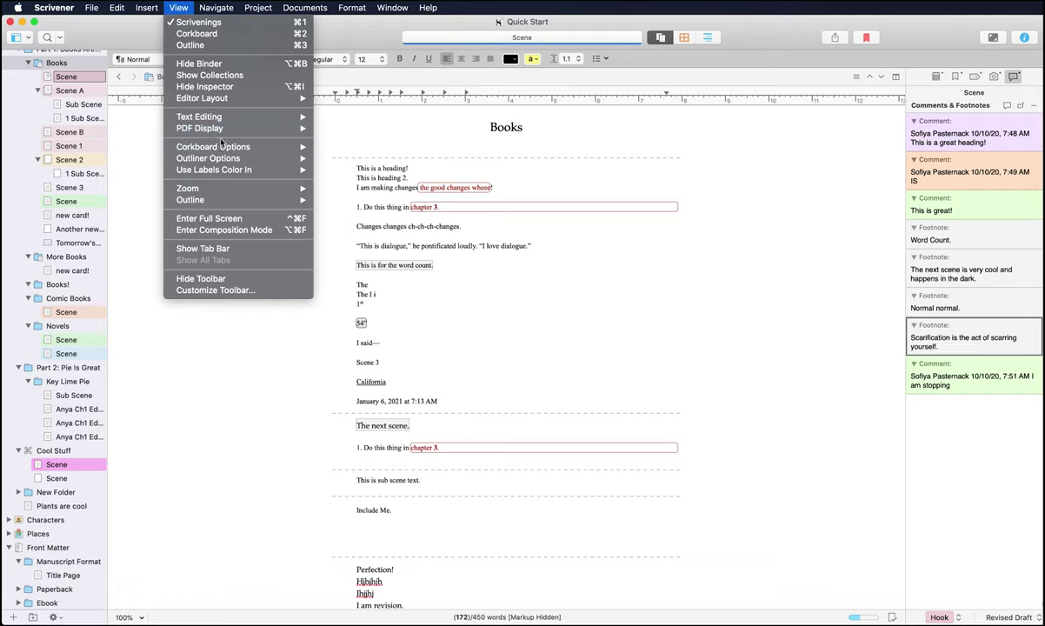
Close the view options and switch the Books editor to corkboard view
mouse_move(221, 151)
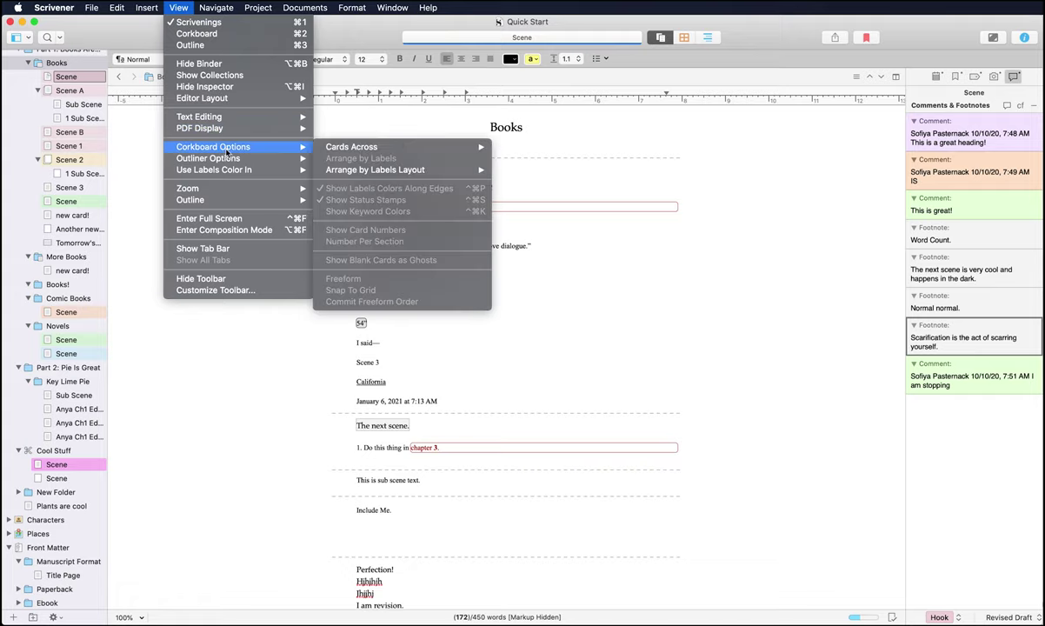
click(637, 207)
click(553, 222)
click(686, 38)
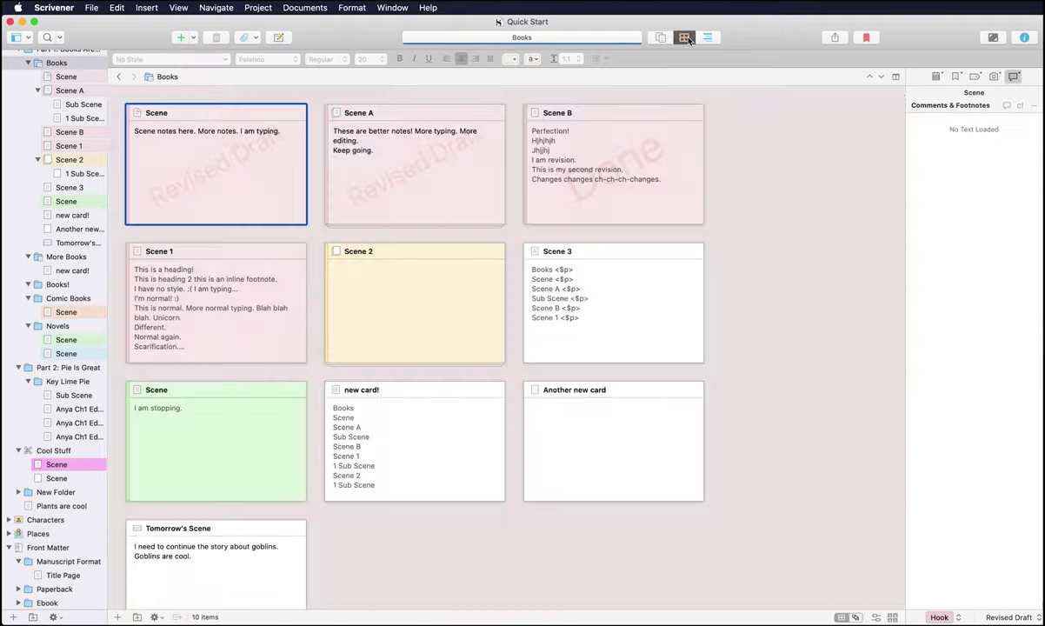
scroll(757, 300, down, 2)
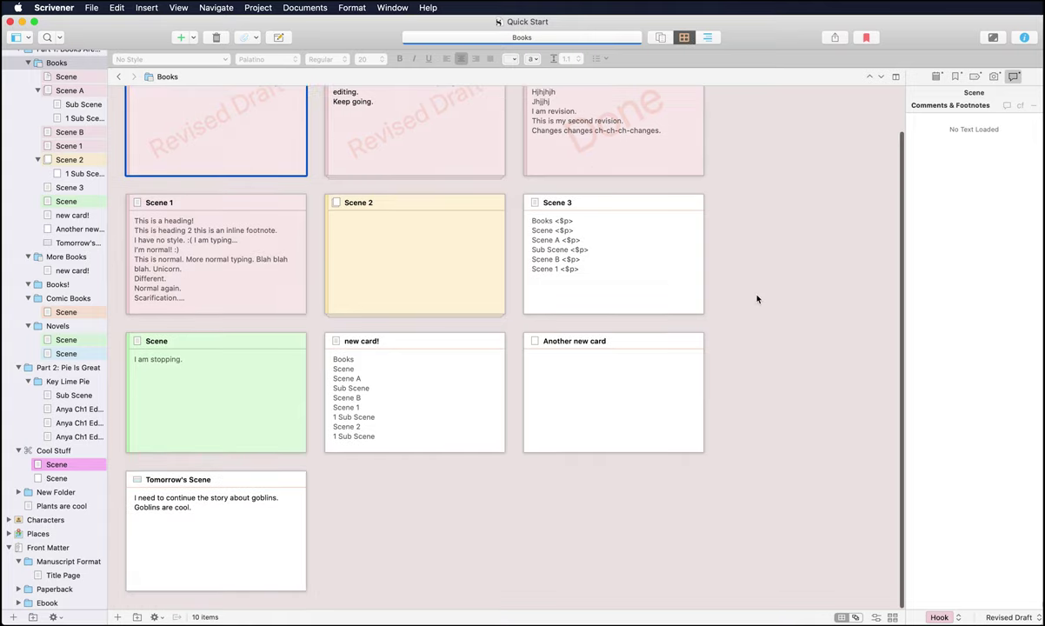
scroll(734, 292, up, 2)
Try Cards Across with all 10 cards in one row, then return to 3 across
click(177, 7)
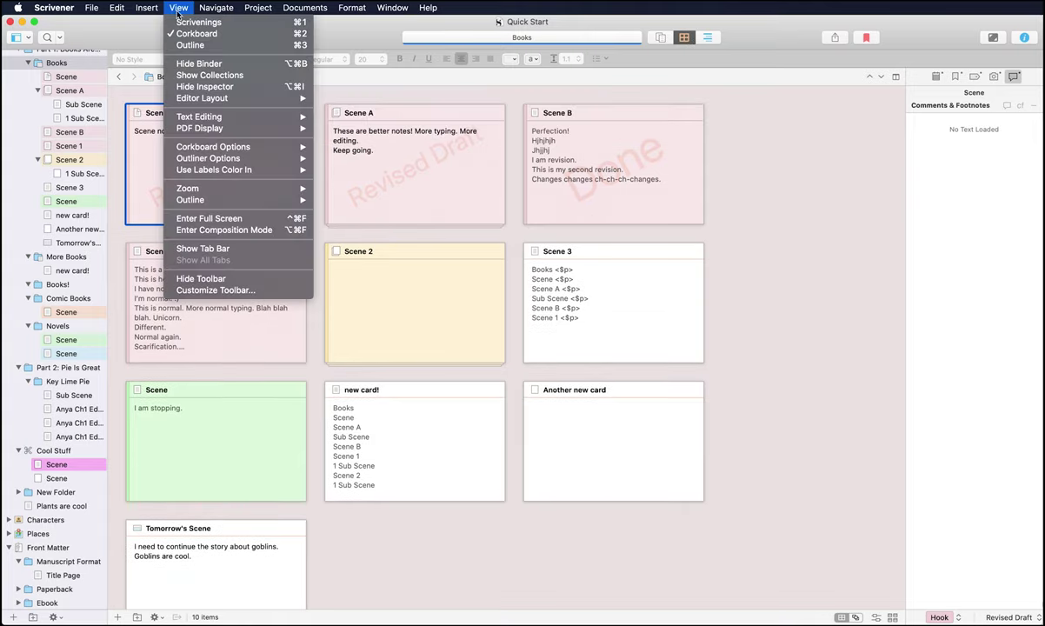
mouse_move(214, 148)
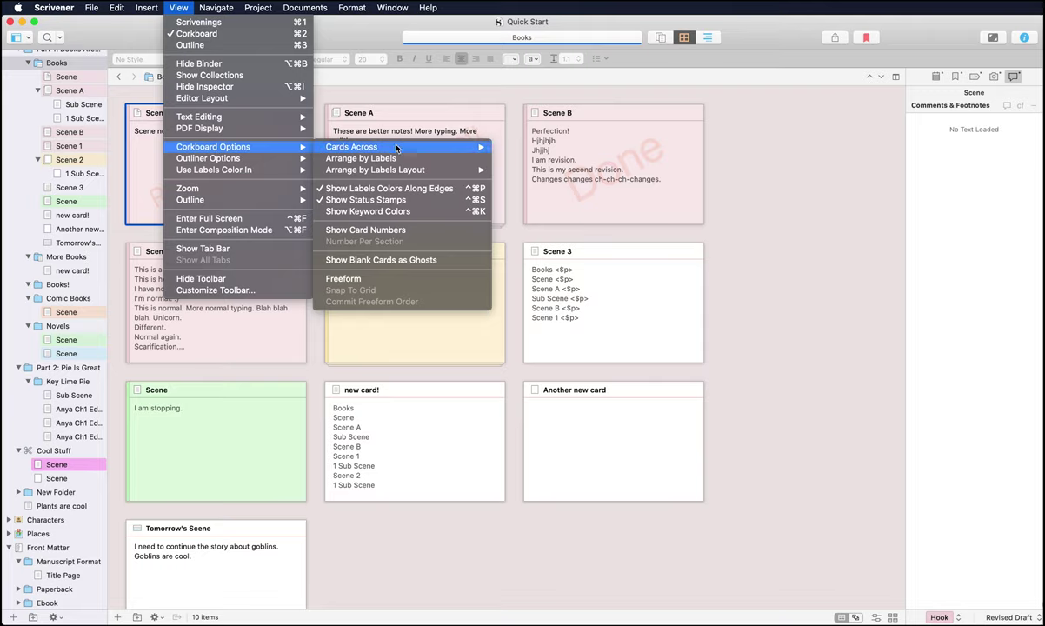
mouse_move(393, 148)
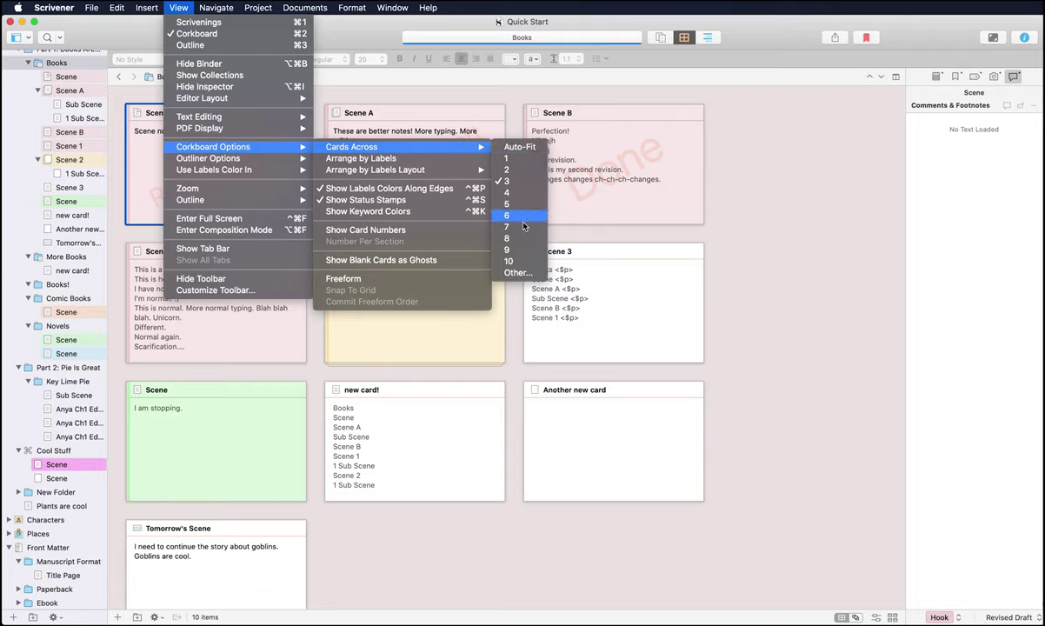
click(519, 260)
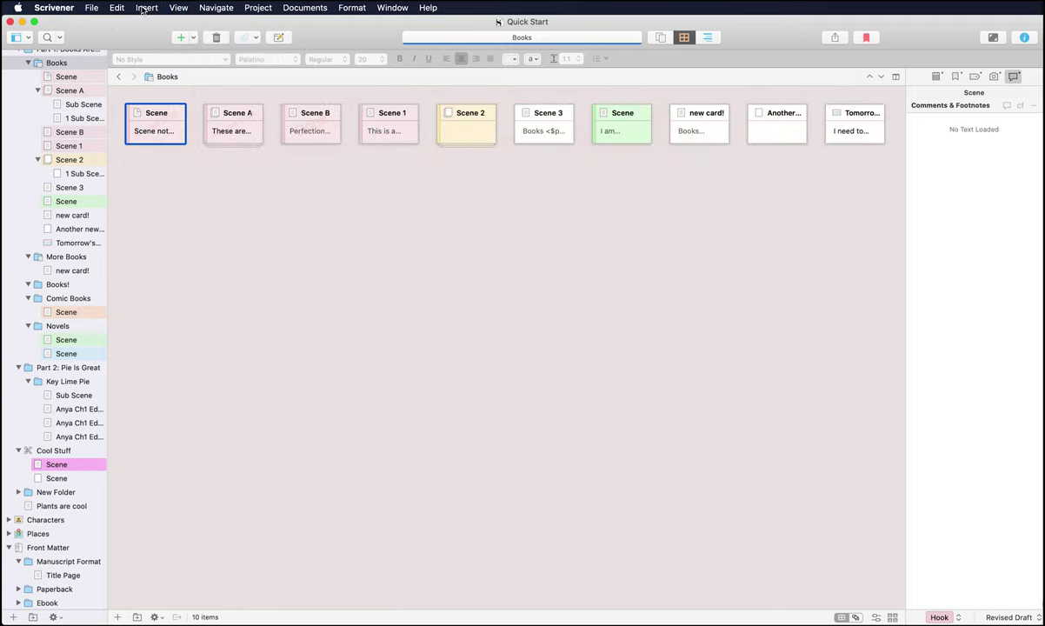
click(178, 7)
mouse_move(350, 144)
click(535, 148)
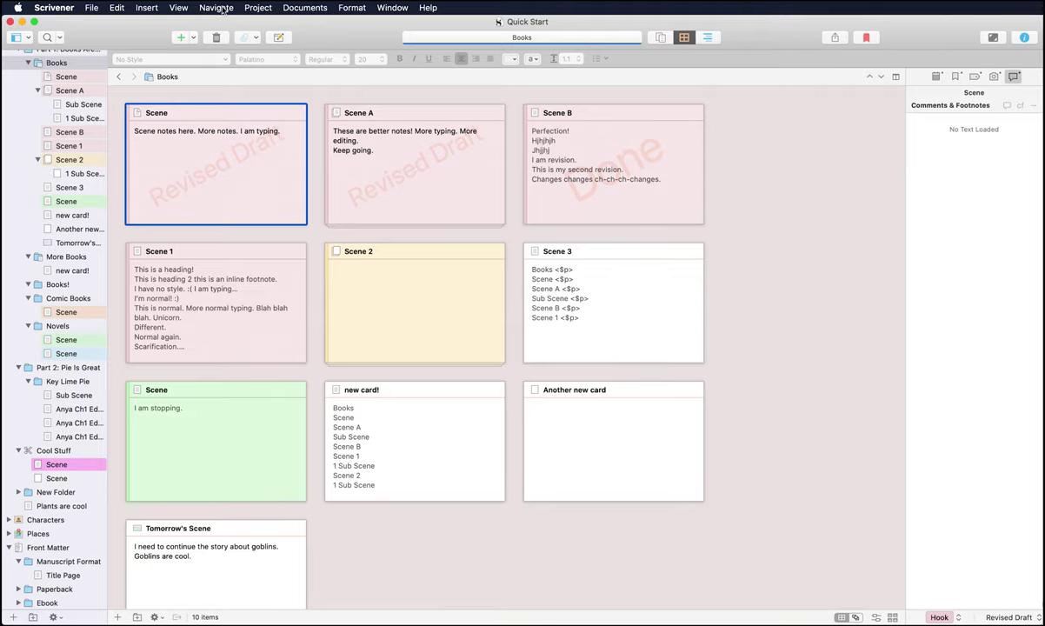
Arrange the cards by label, then toggle between label groups and the plain card grid
click(180, 8)
mouse_move(198, 143)
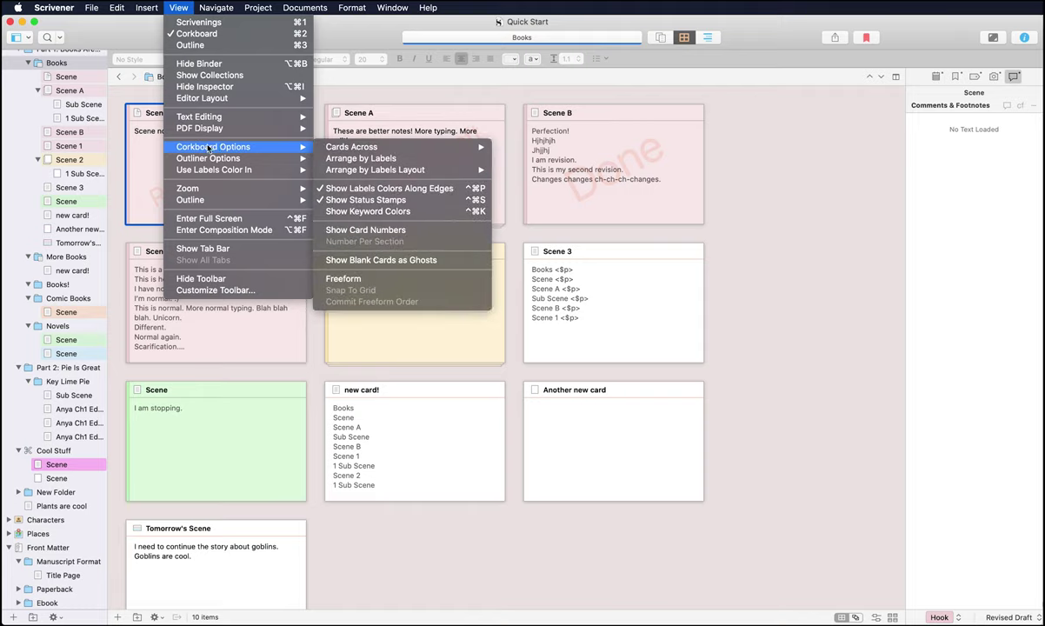
click(360, 159)
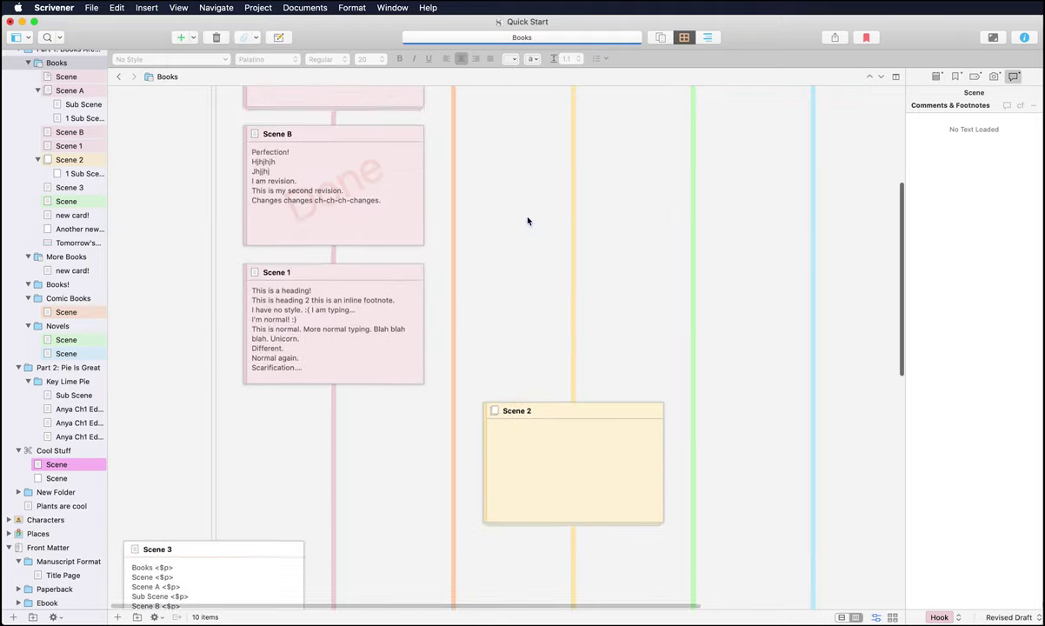
click(942, 616)
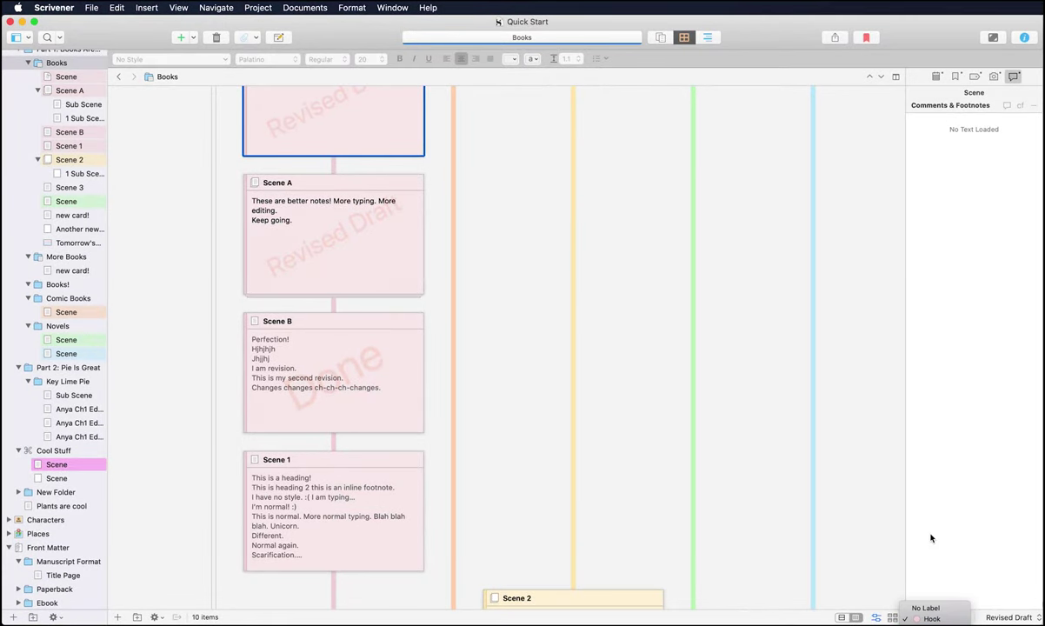
click(878, 522)
scroll(452, 393, up, 1)
scroll(424, 365, down, 5)
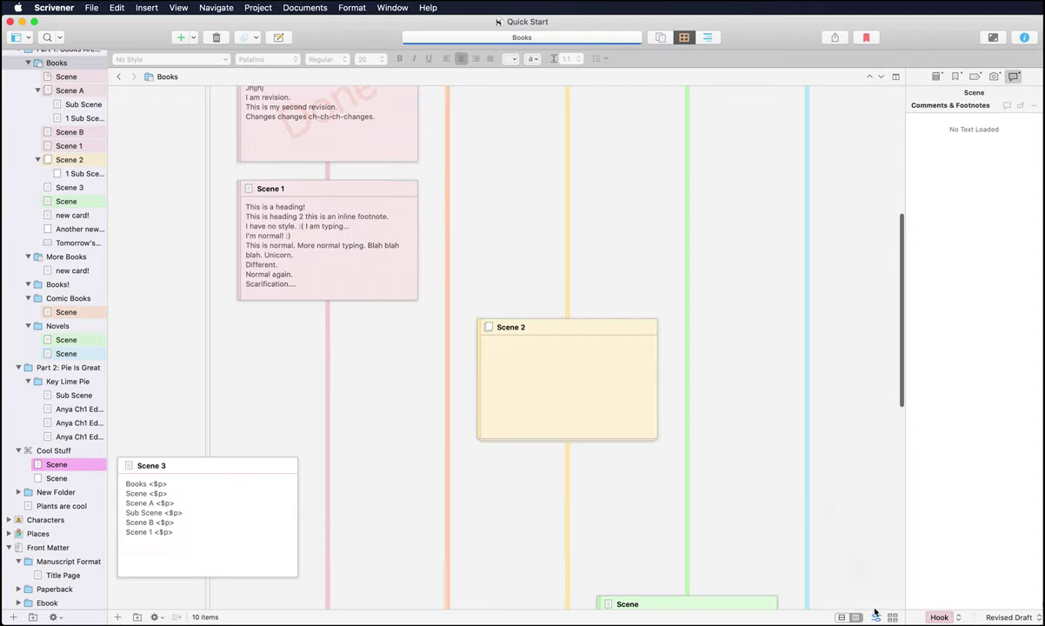
click(877, 617)
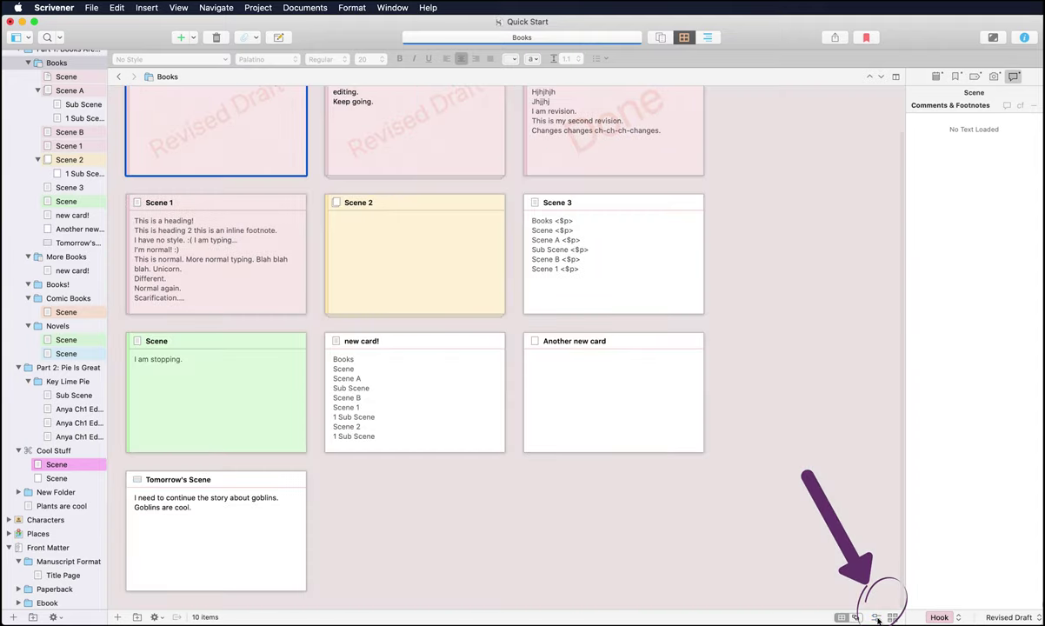
click(876, 617)
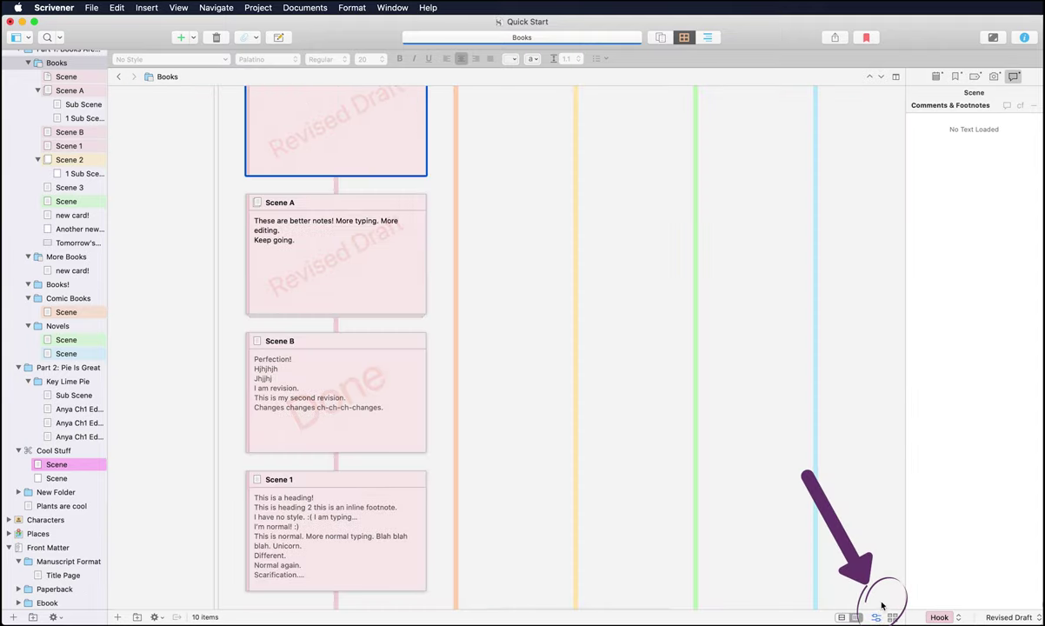
click(876, 617)
Re-enable Arrange by Labels and set the label groups to lay out in rows
click(178, 7)
mouse_move(218, 147)
mouse_move(395, 170)
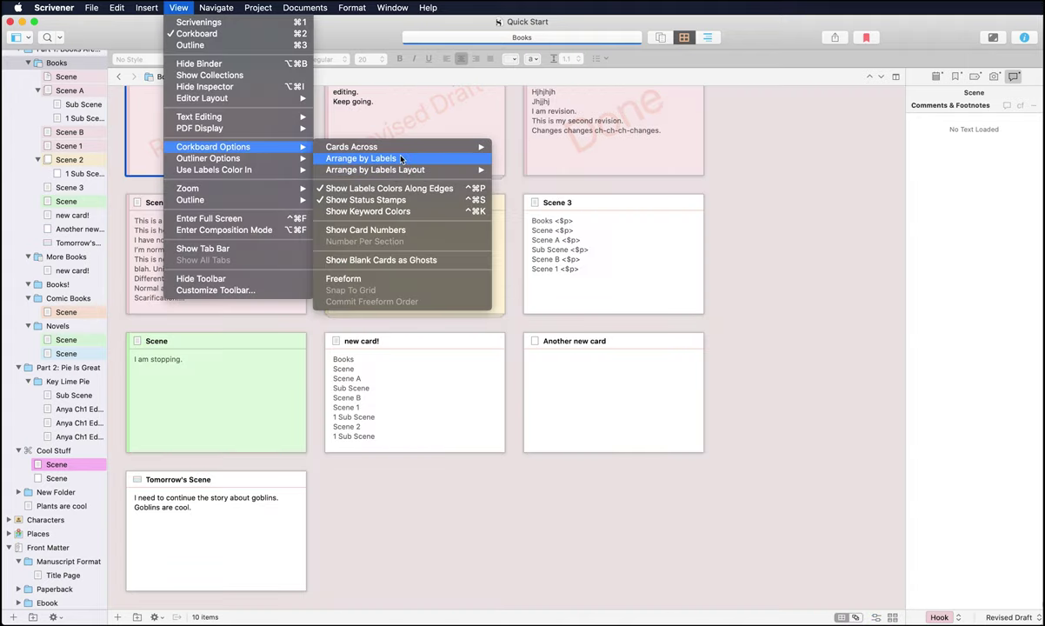
click(361, 158)
click(177, 8)
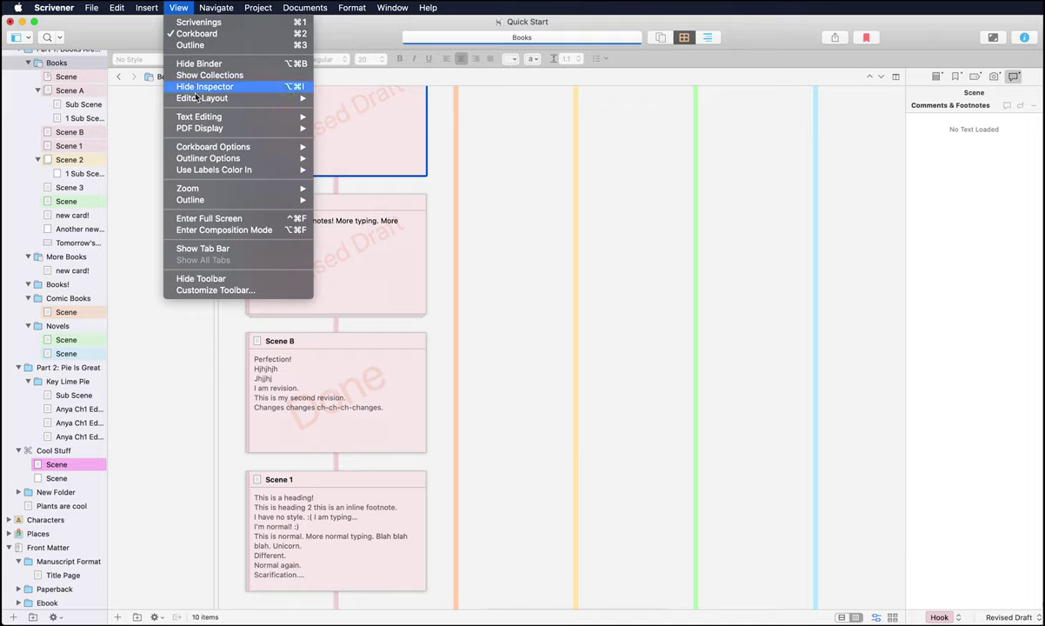
mouse_move(200, 119)
mouse_move(218, 147)
mouse_move(380, 170)
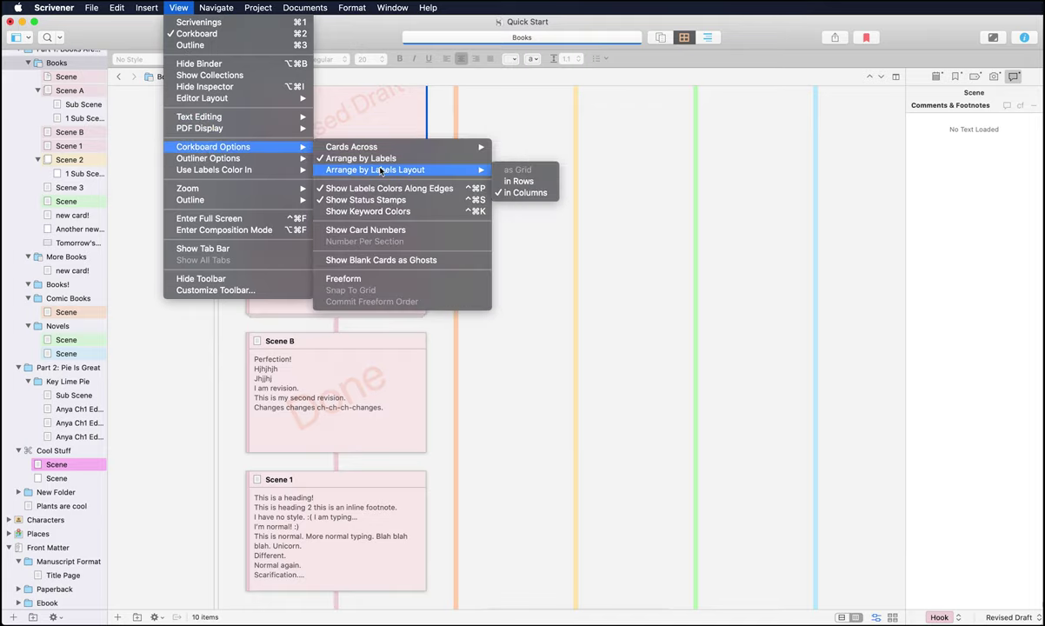
click(513, 182)
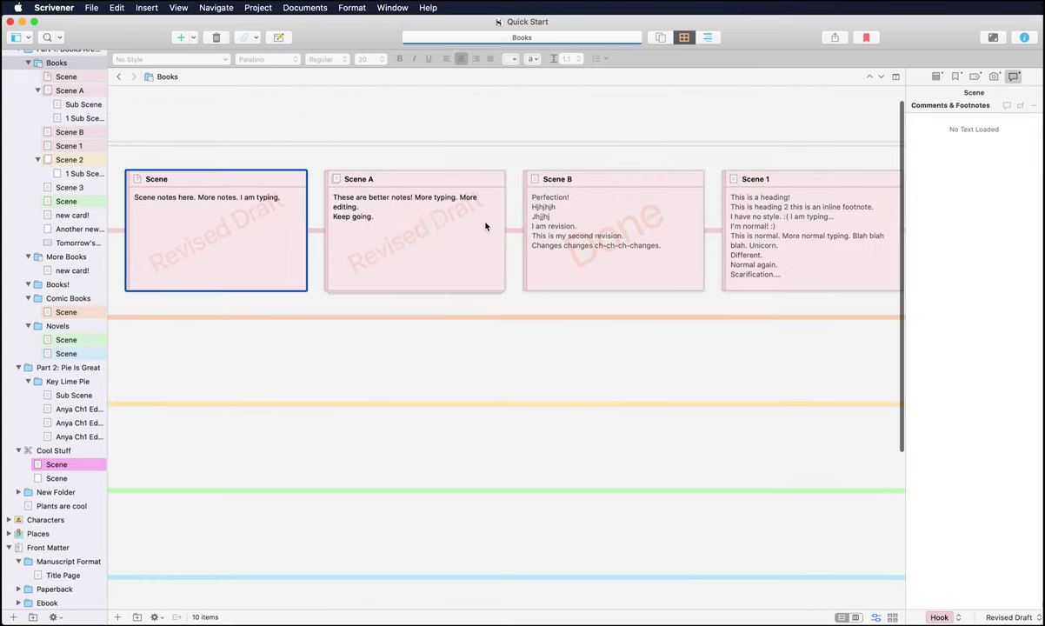
Turn off label colours along card edges and turn on status stamps
scroll(488, 225, down, 5)
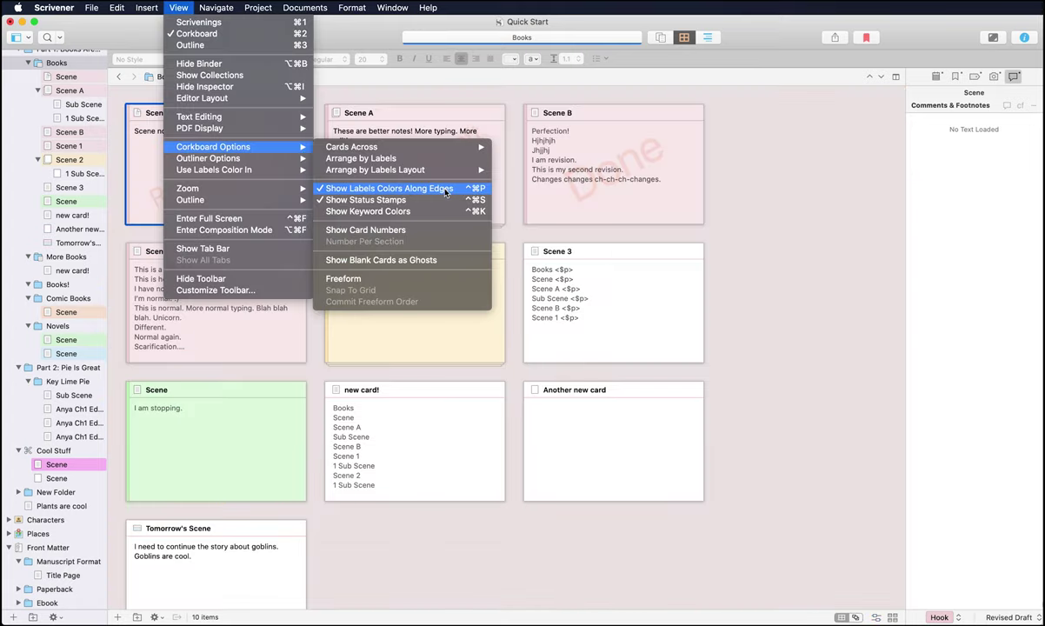
key(Escape)
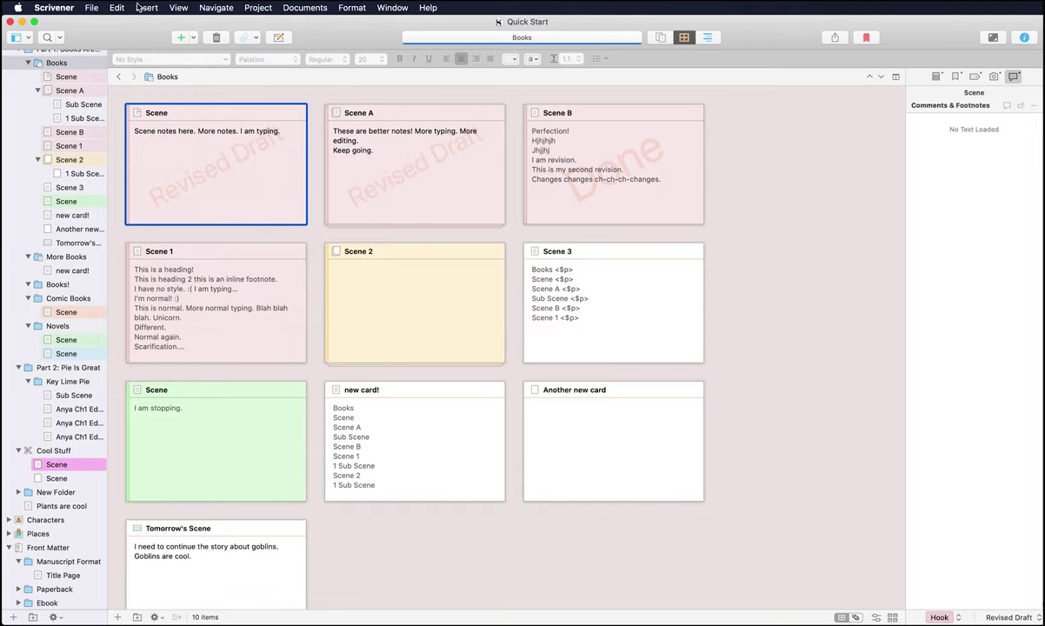
click(178, 7)
mouse_move(279, 146)
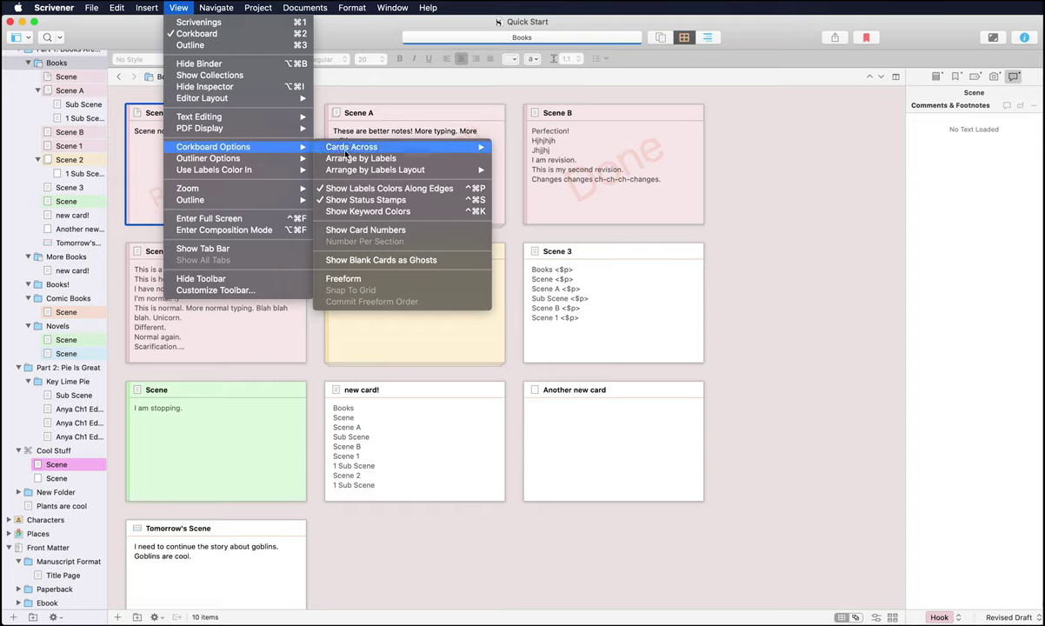
click(380, 186)
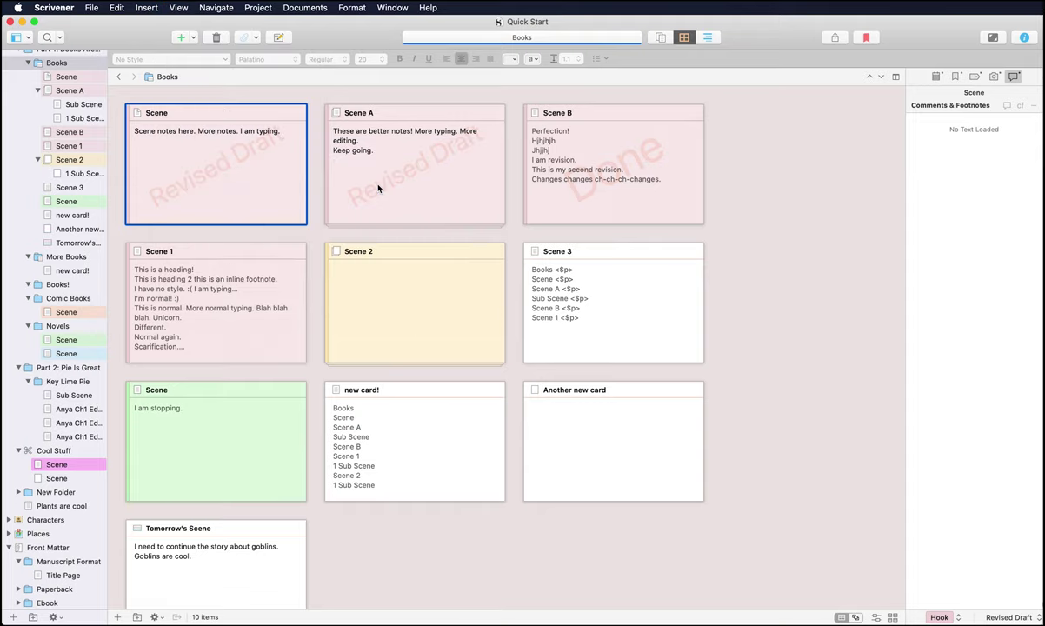
click(217, 7)
mouse_move(178, 7)
mouse_move(217, 146)
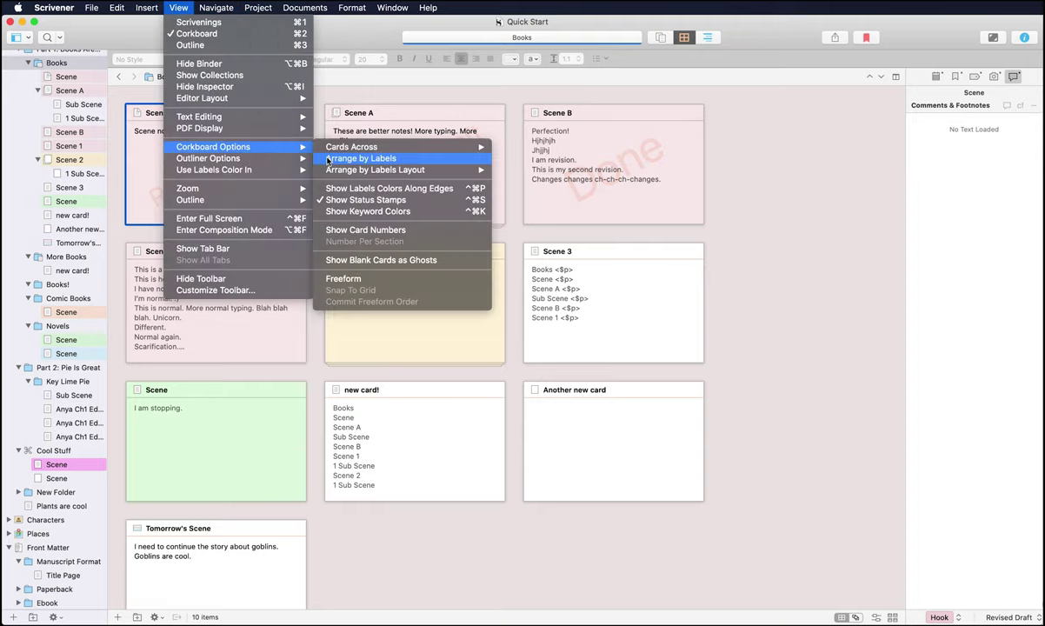
click(377, 200)
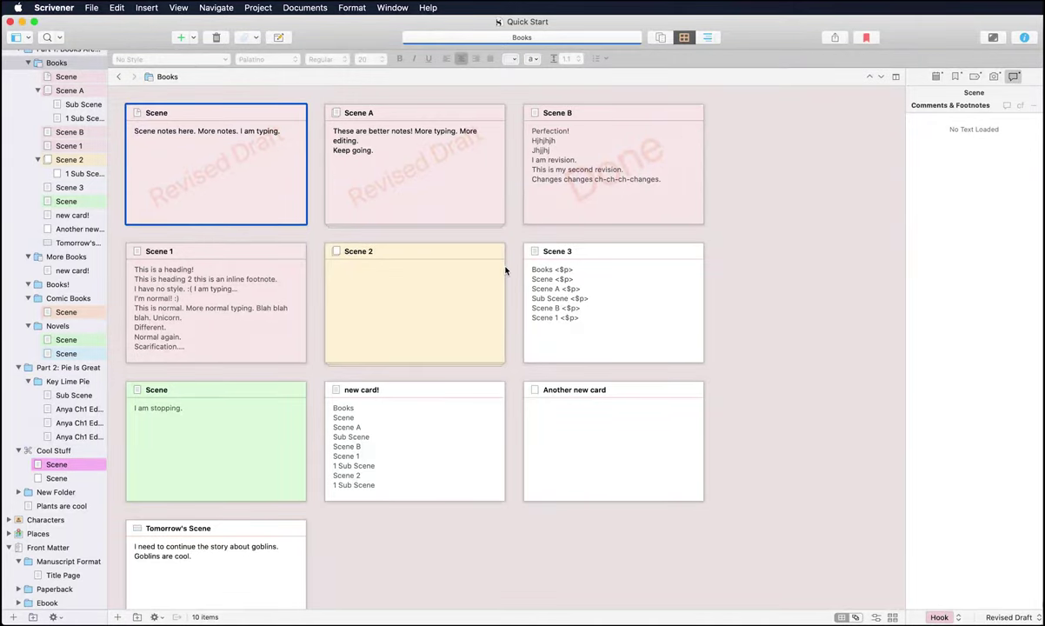
Select the Scene B card and keep its status as Done
click(533, 215)
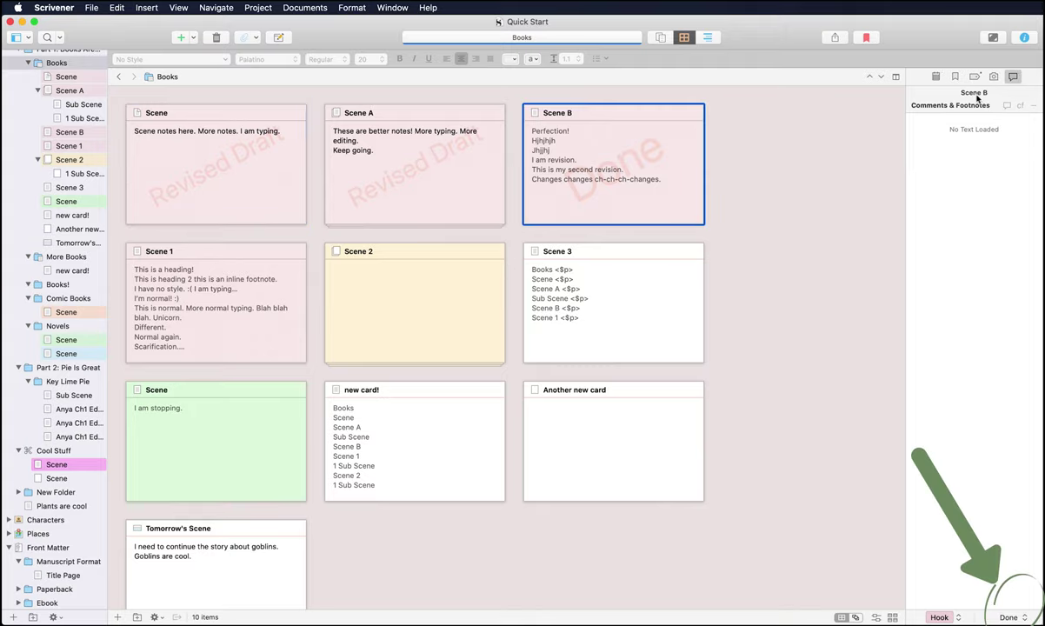
click(1017, 618)
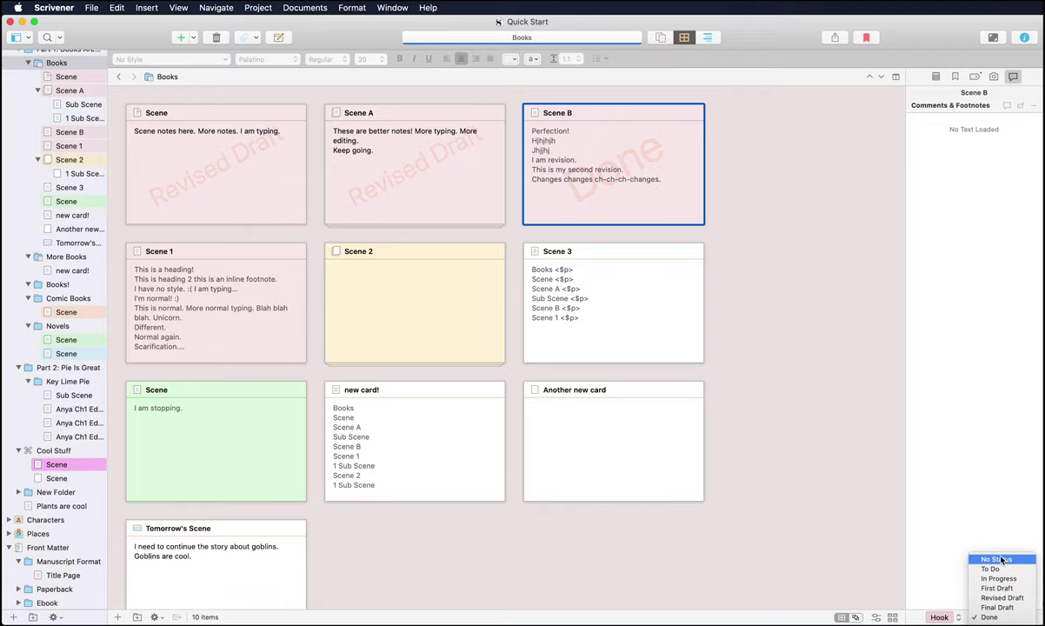
click(995, 617)
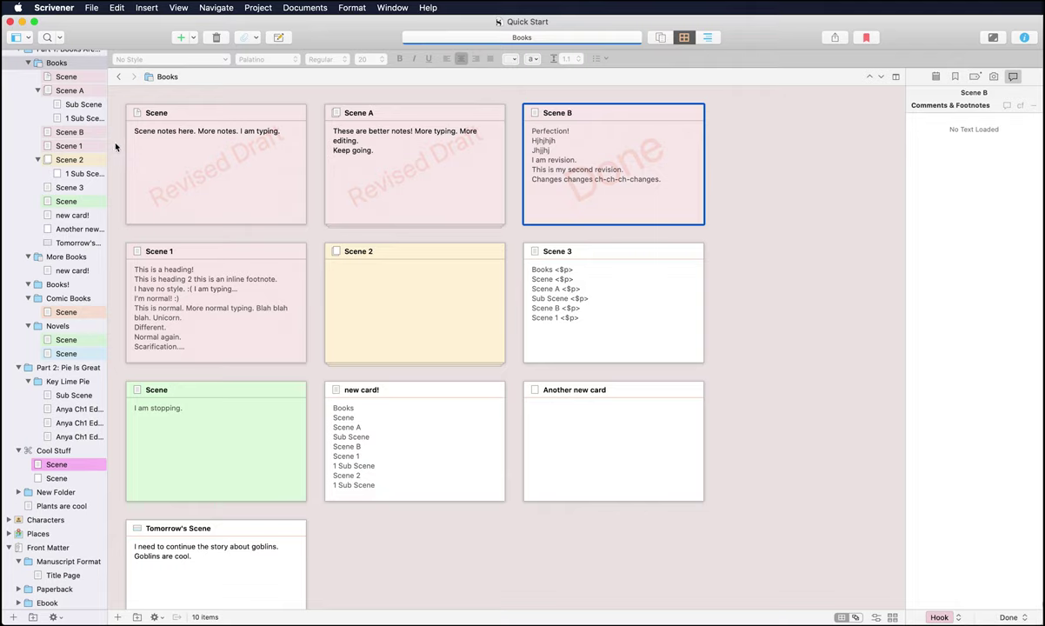
Show keyword colours on cards, review Scene B's custom metadata, then select Scene A
click(178, 8)
mouse_move(261, 147)
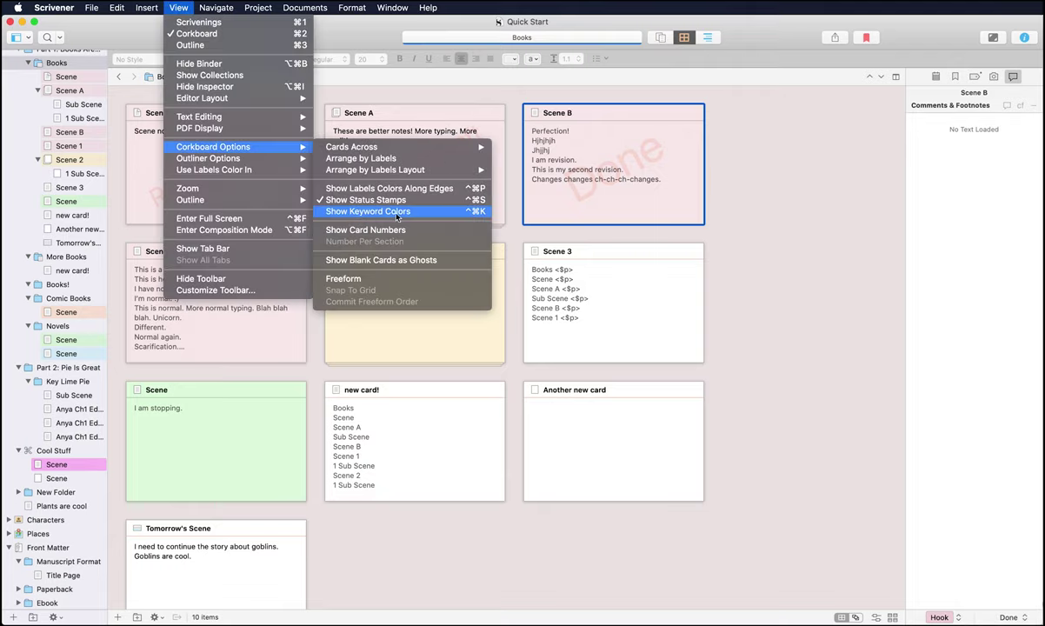
click(372, 211)
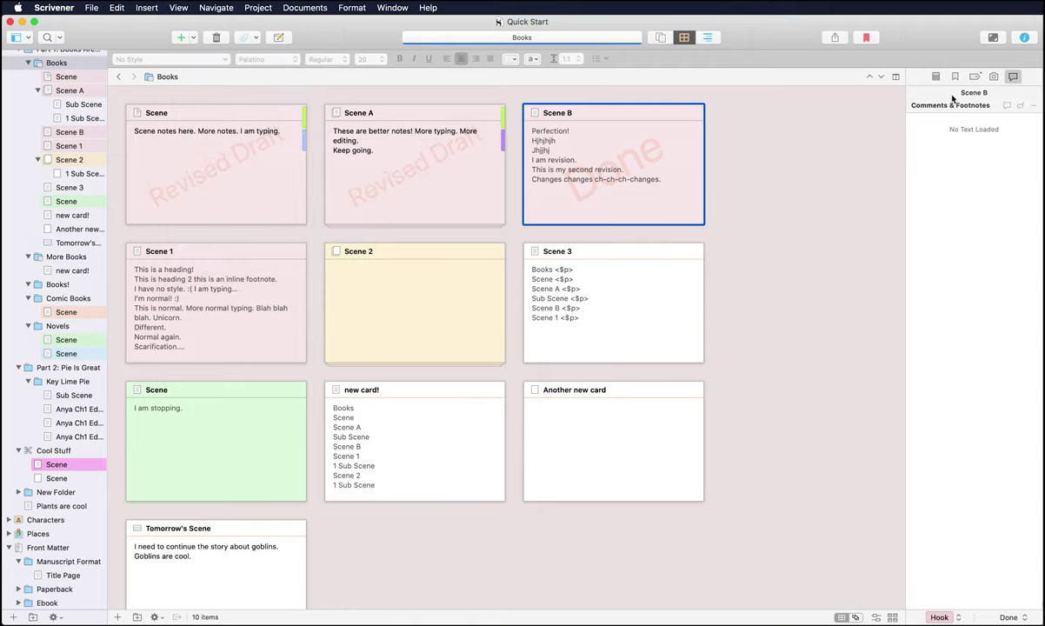
click(979, 76)
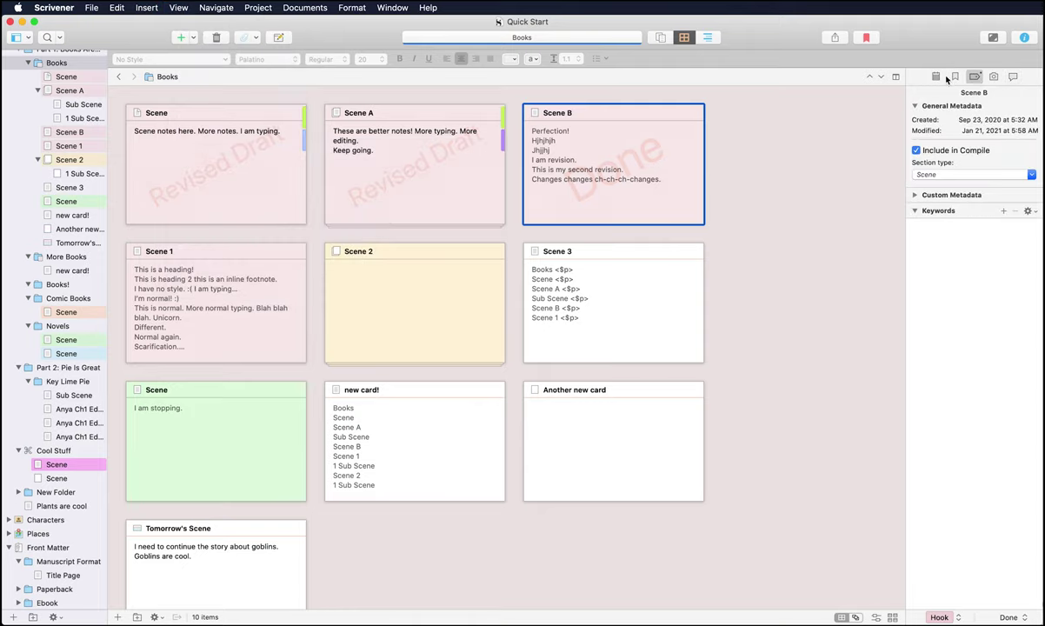
click(914, 213)
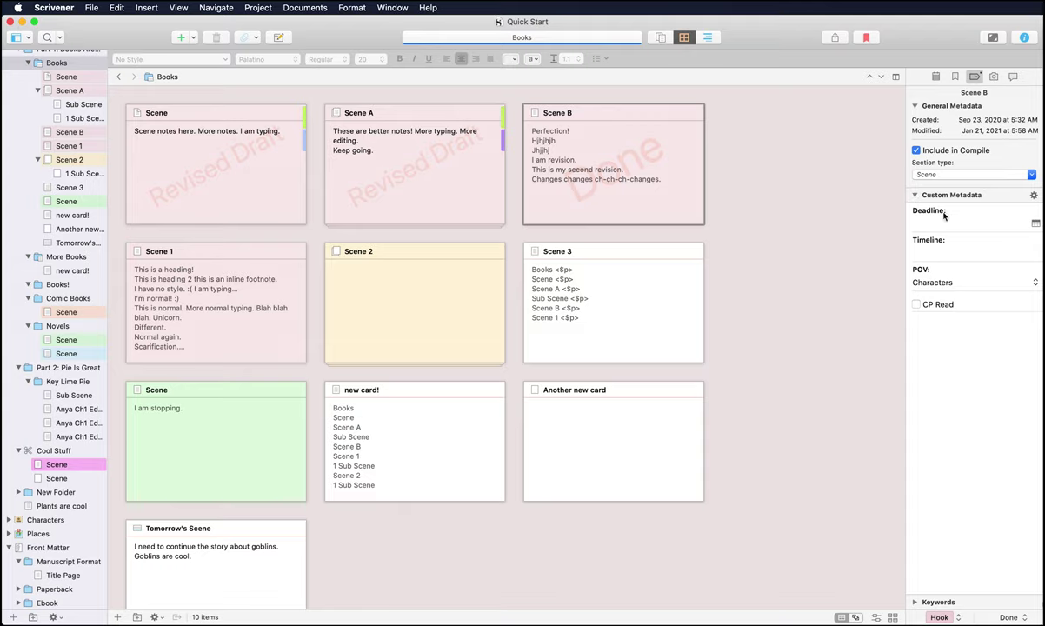
click(917, 194)
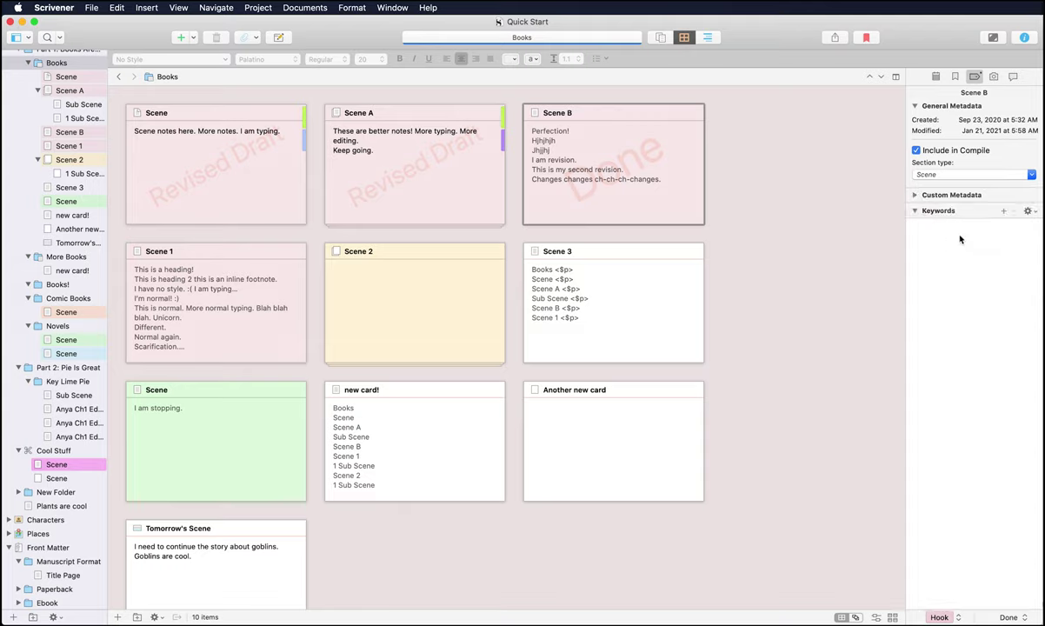
click(376, 156)
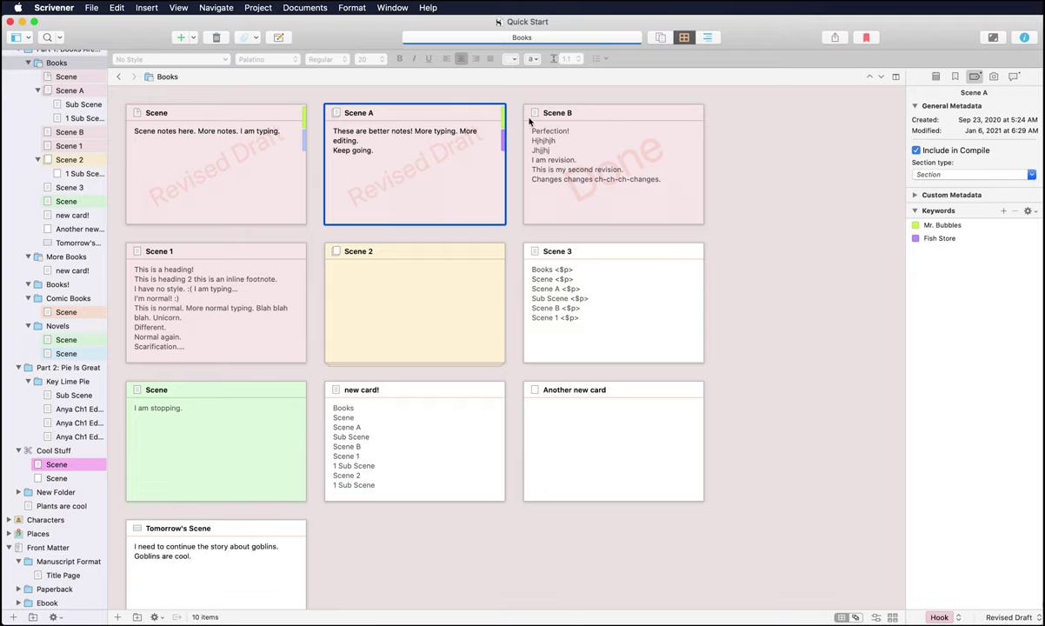
Enable Show Card Numbers so titles read 1. Scene through 10. Tomorrow's Scene
click(178, 7)
click(391, 230)
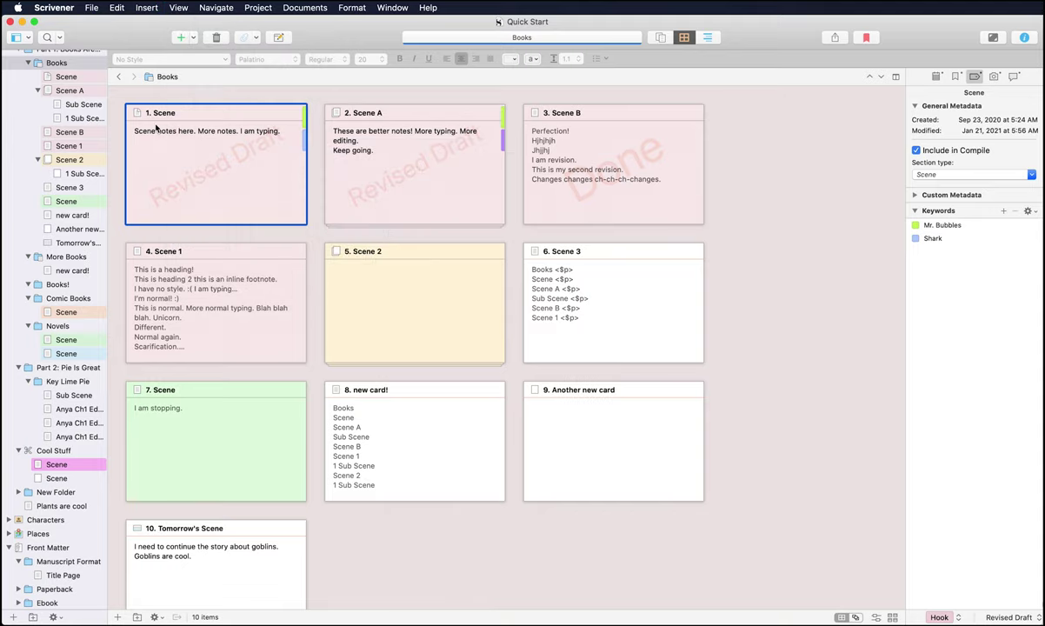
click(178, 7)
click(265, 229)
With Books selected, show blank cards as ghosts and turn off card numbers
click(419, 372)
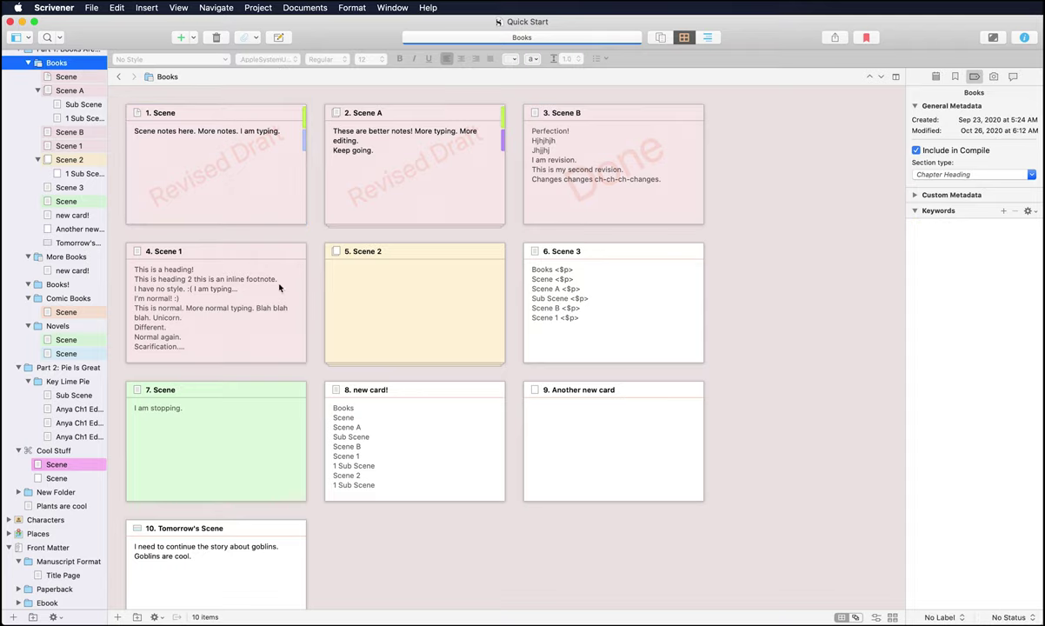
click(178, 8)
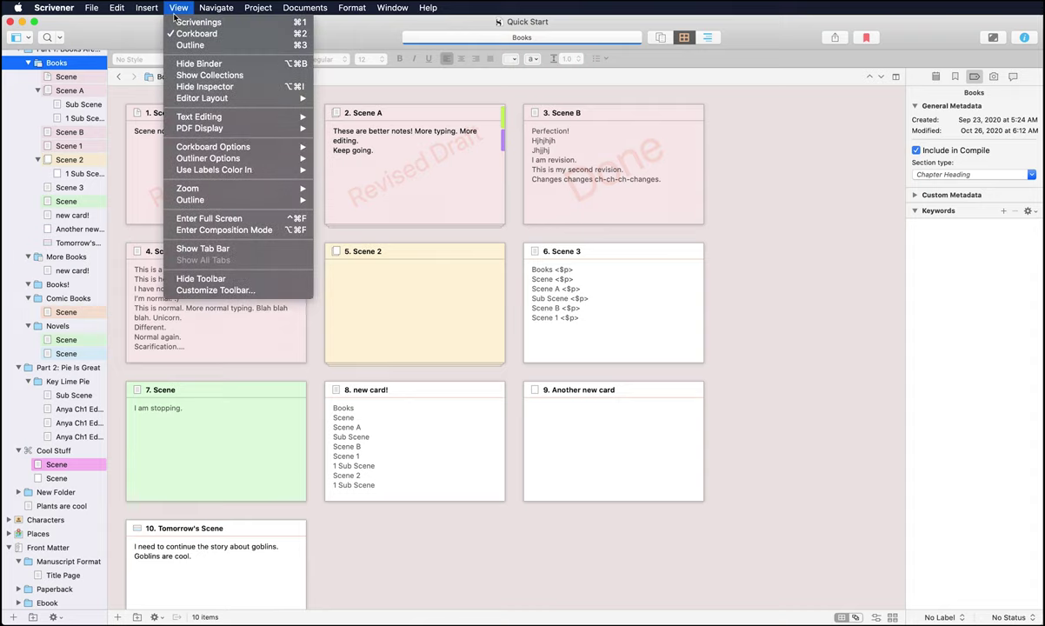
mouse_move(234, 147)
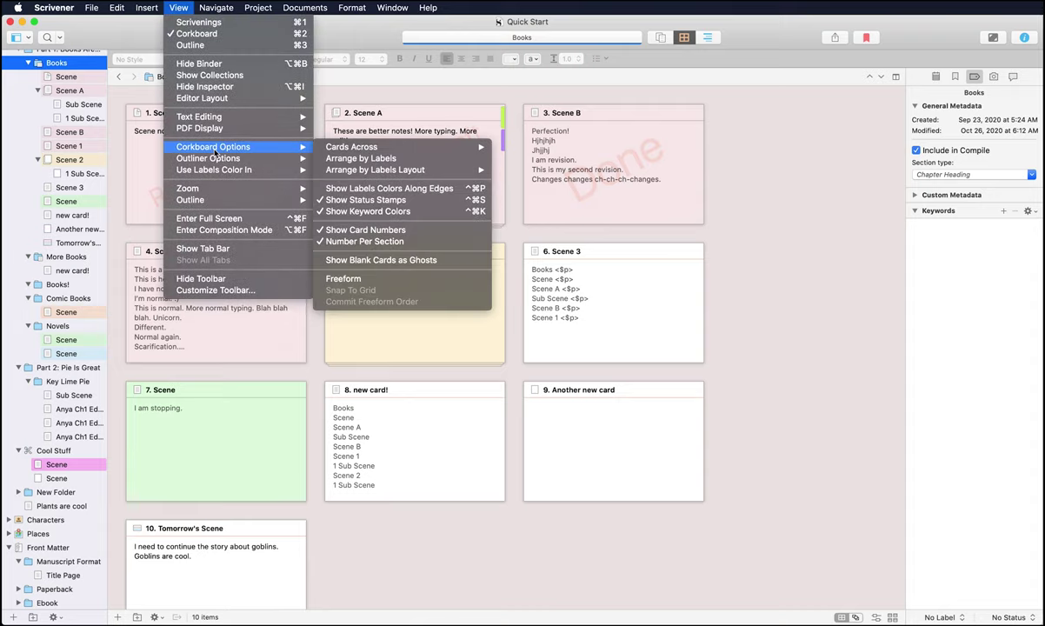
click(392, 261)
scroll(459, 414, down, 2)
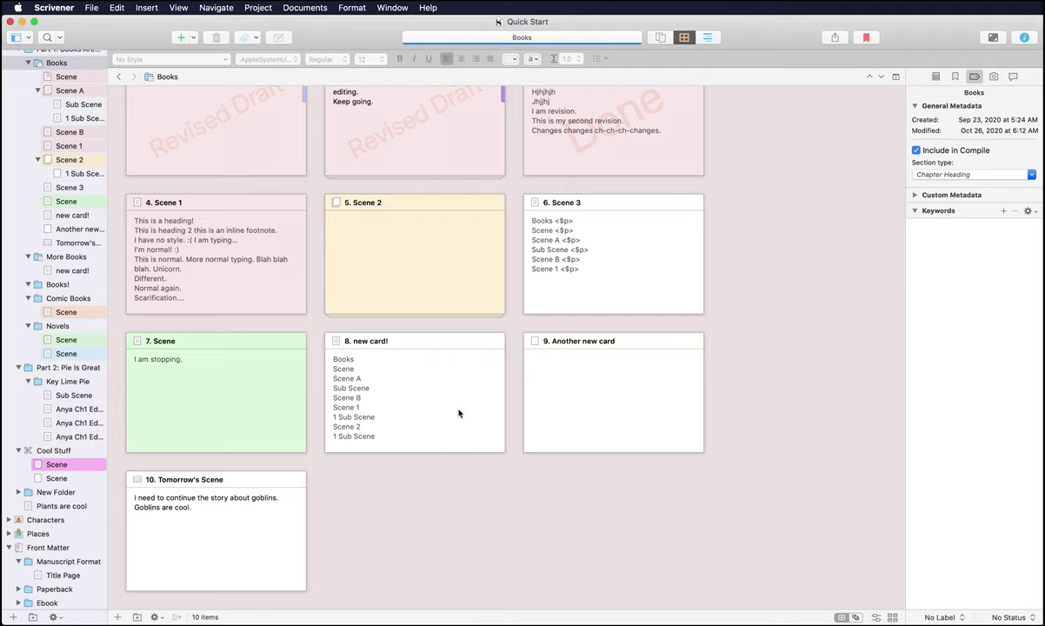
click(179, 7)
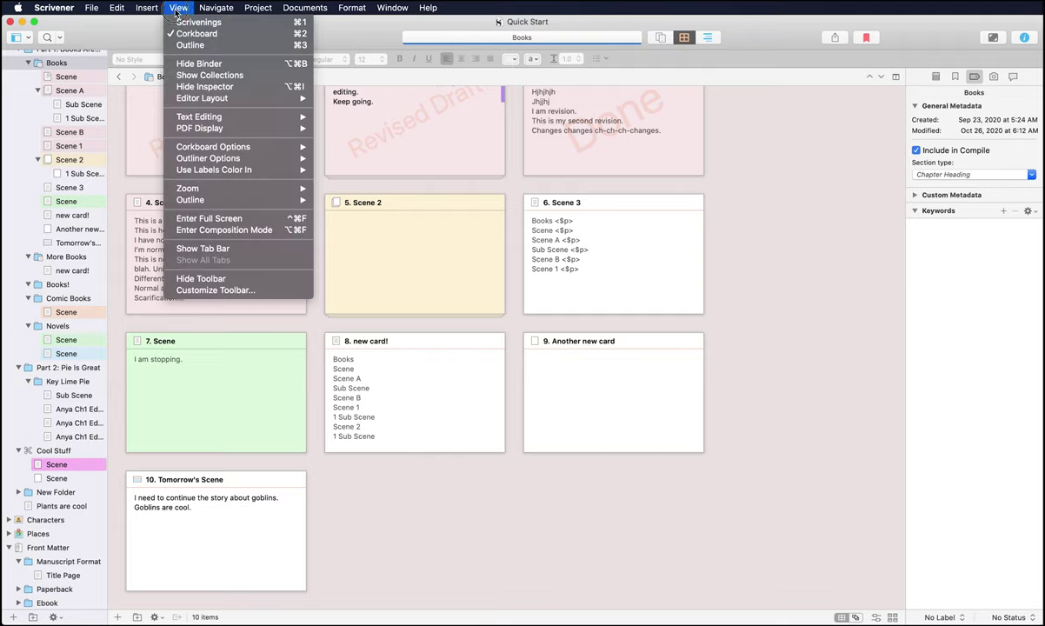
mouse_move(228, 146)
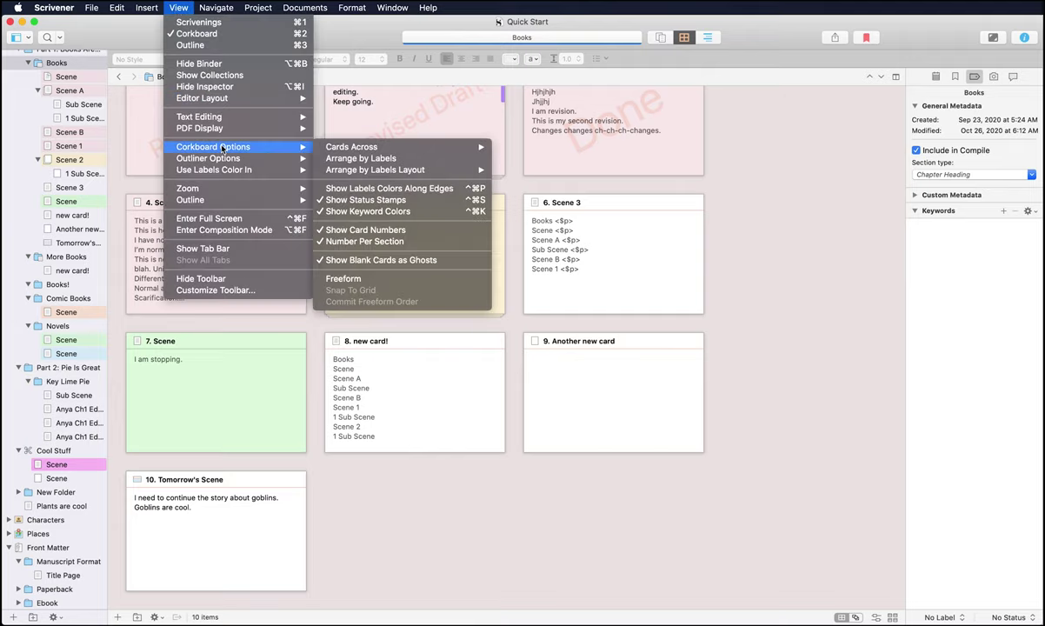
click(392, 231)
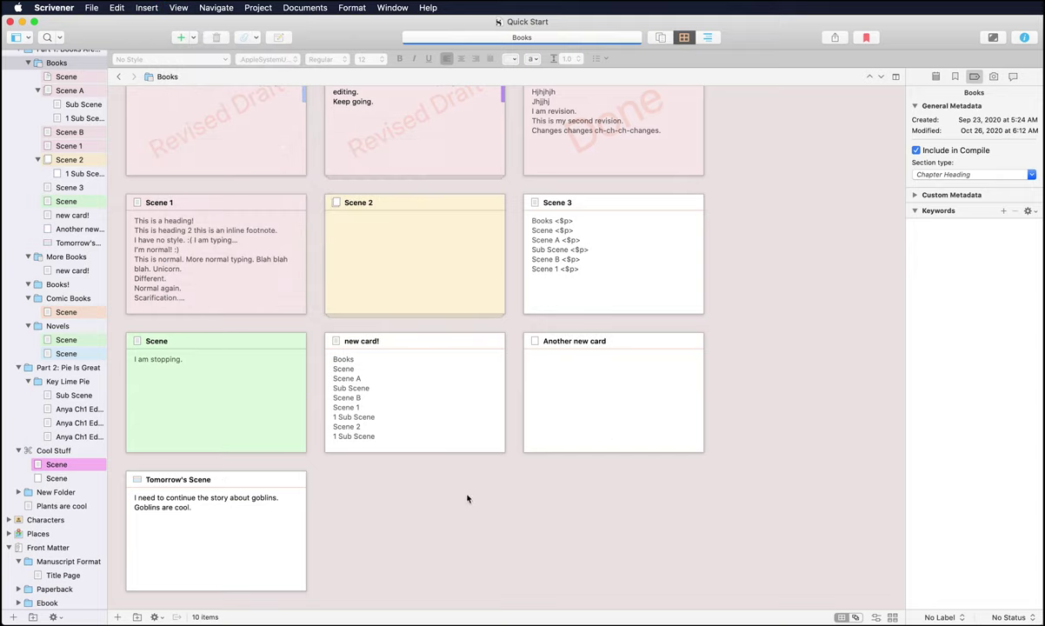
Add a new blank text card to Books, then move it to the trash
right_click(439, 496)
click(439, 496)
click(607, 497)
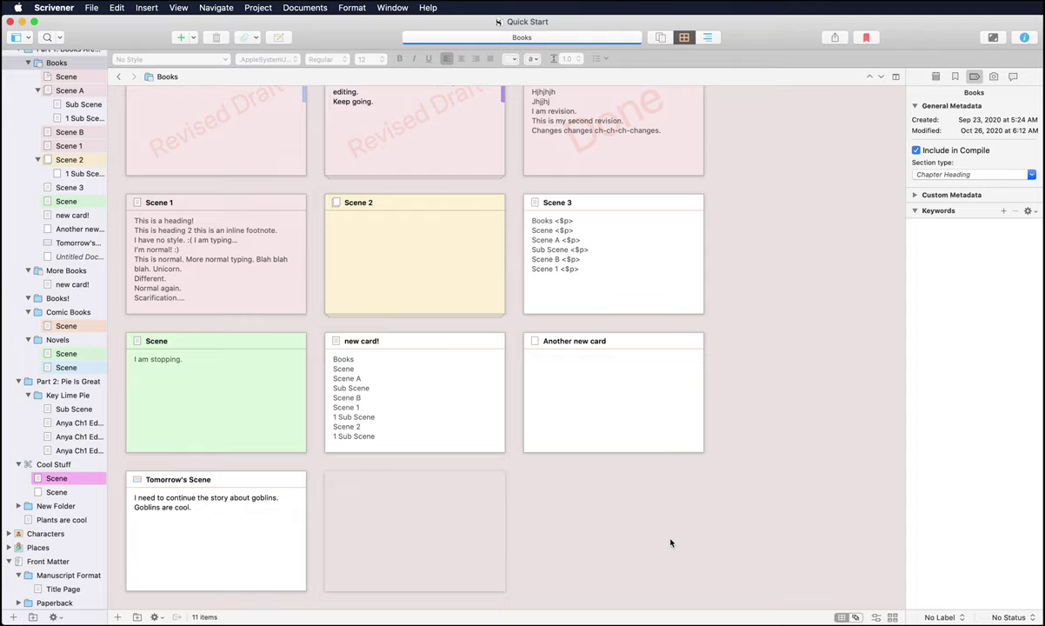
key(super+bracketleft)
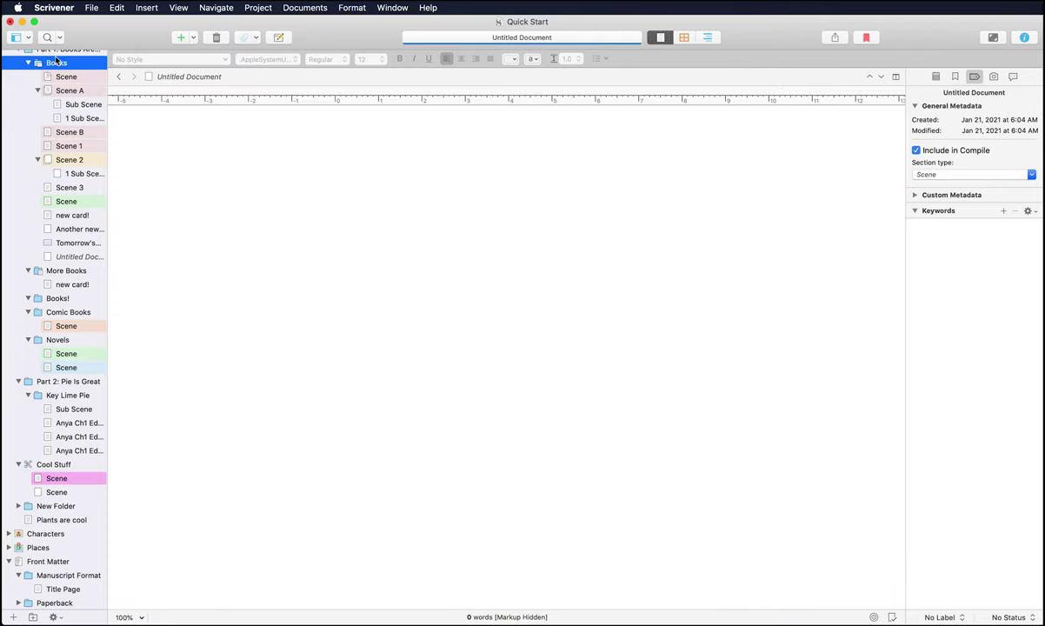
key(super+bracketright)
click(426, 578)
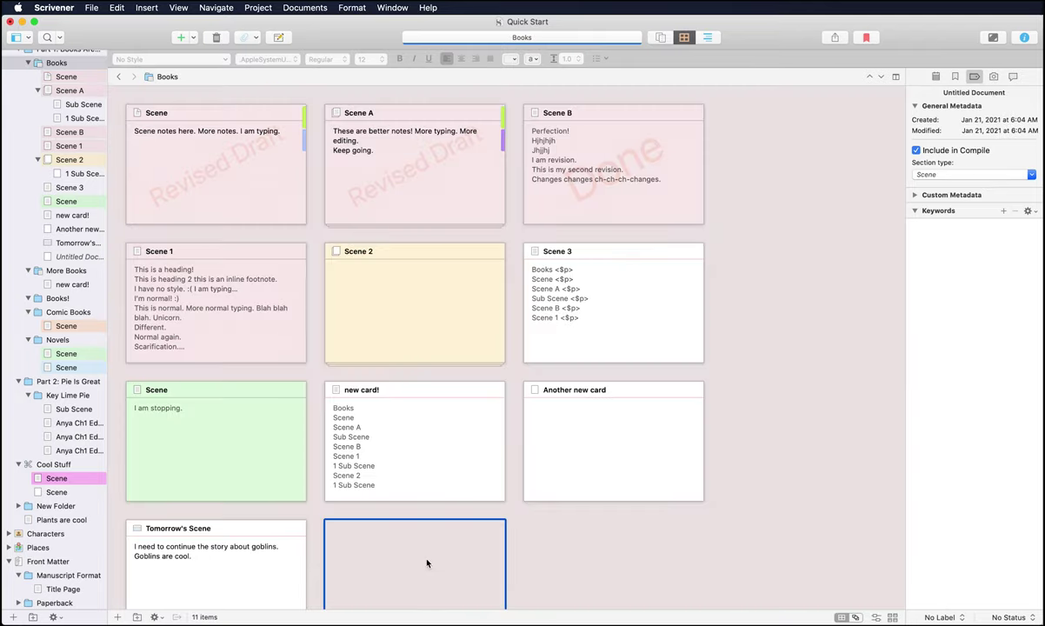
scroll(511, 556, down, 2)
right_click(386, 504)
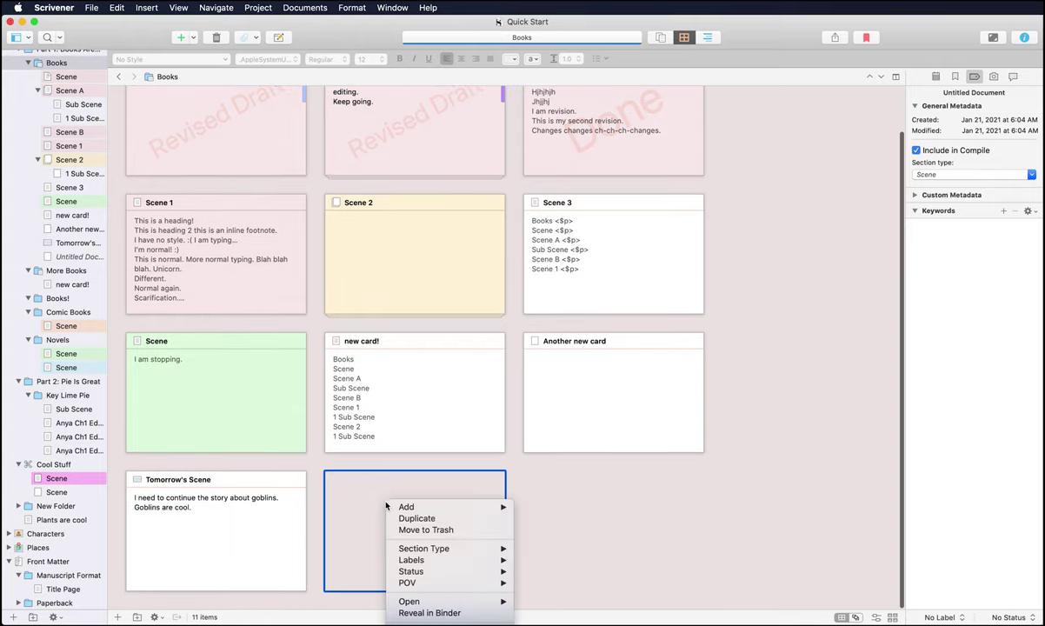
click(408, 529)
click(178, 7)
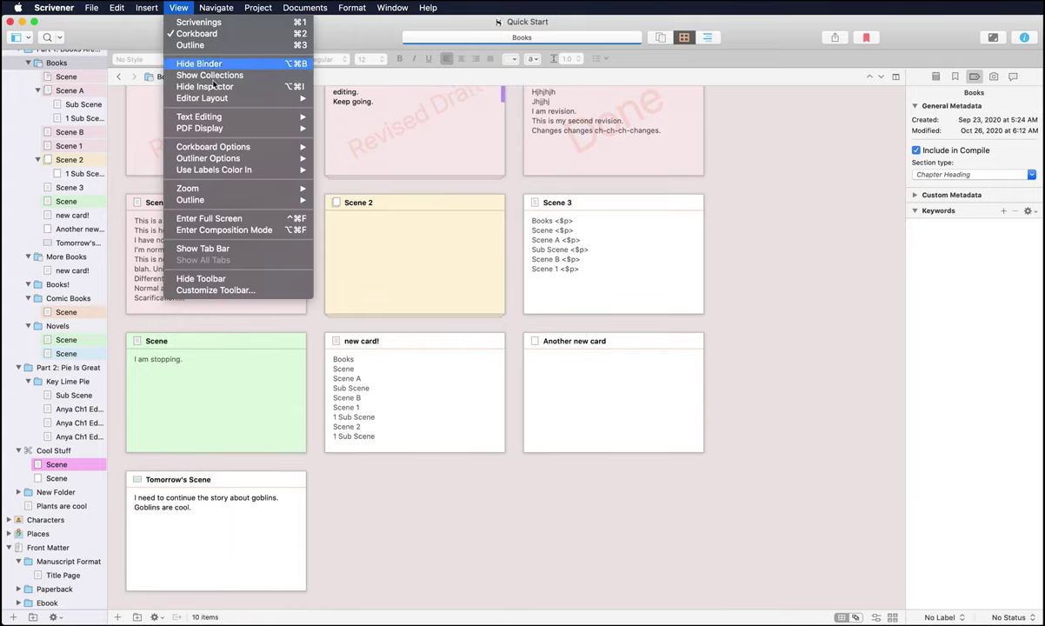
mouse_move(215, 145)
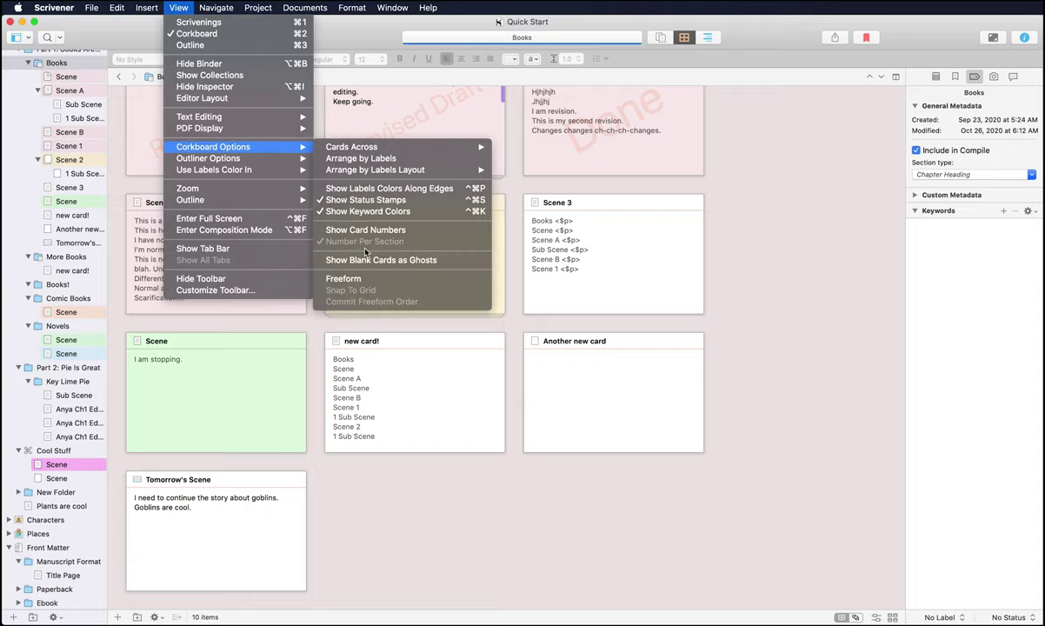
Switch the corkboard to Freeform and drag Scene 2, new card!, and Tomorrow's Scene around
click(355, 280)
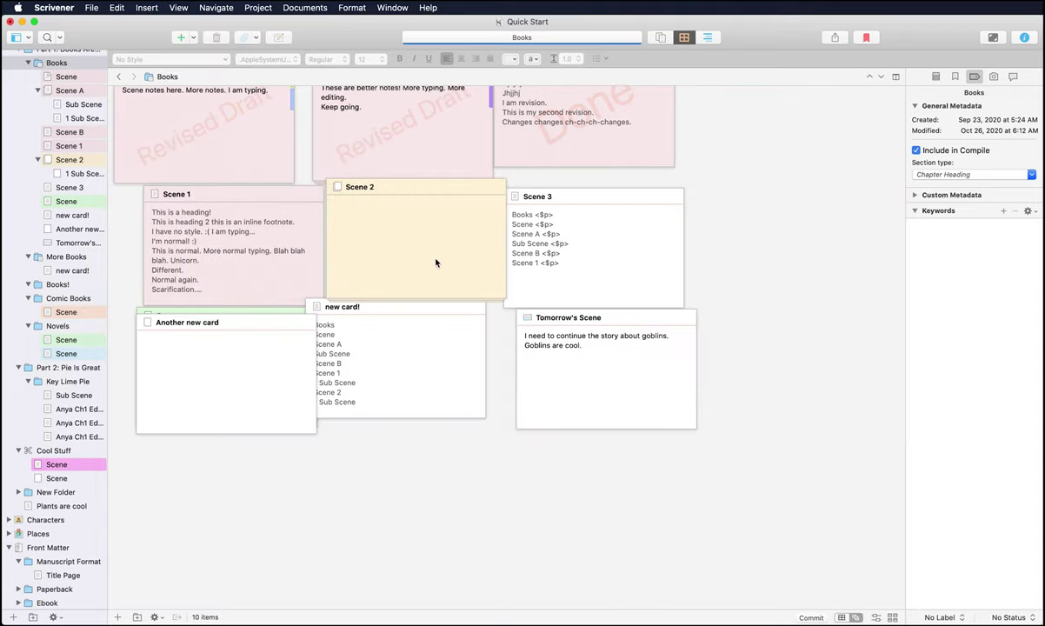
drag(434, 261, 796, 217)
drag(380, 345, 435, 483)
drag(582, 393, 680, 439)
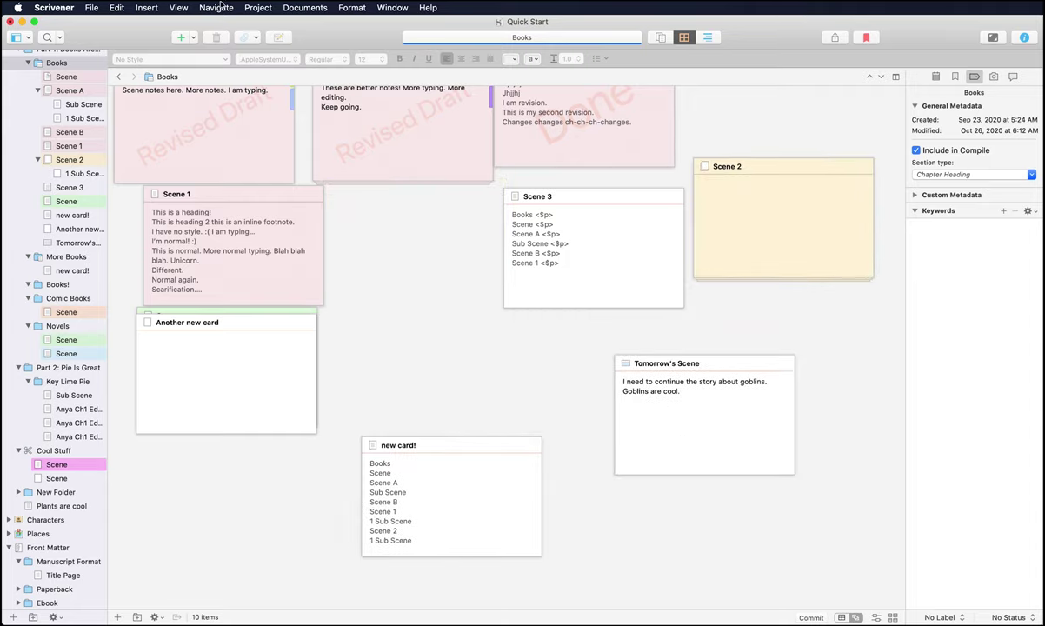
Enable Snap To Grid and reposition Scene 3, Scene 2, Tomorrow's Scene and new card! on the grid
click(175, 7)
mouse_move(280, 147)
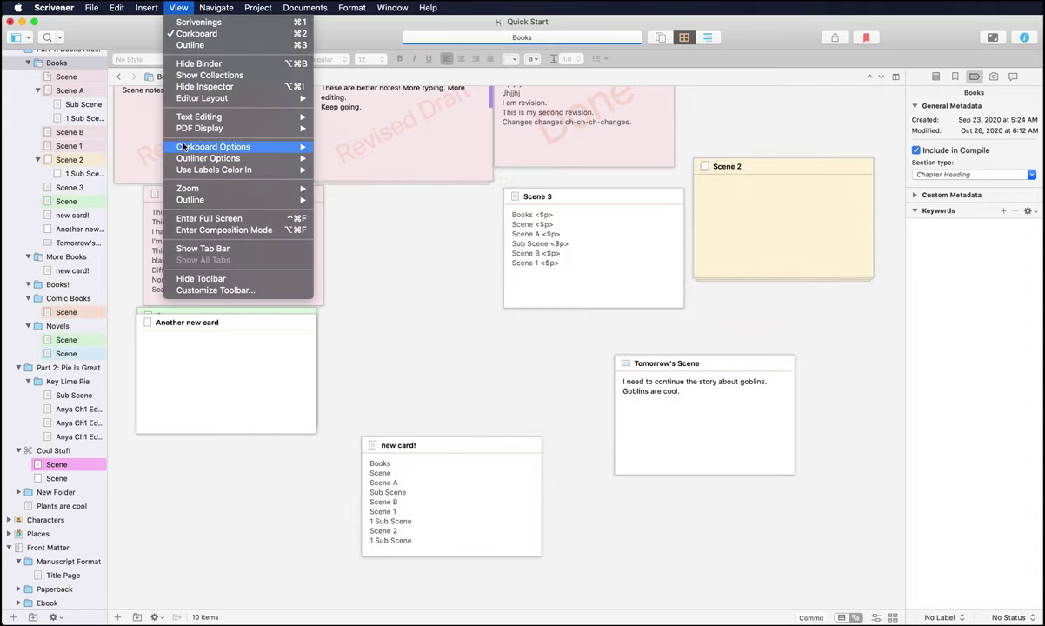
click(342, 291)
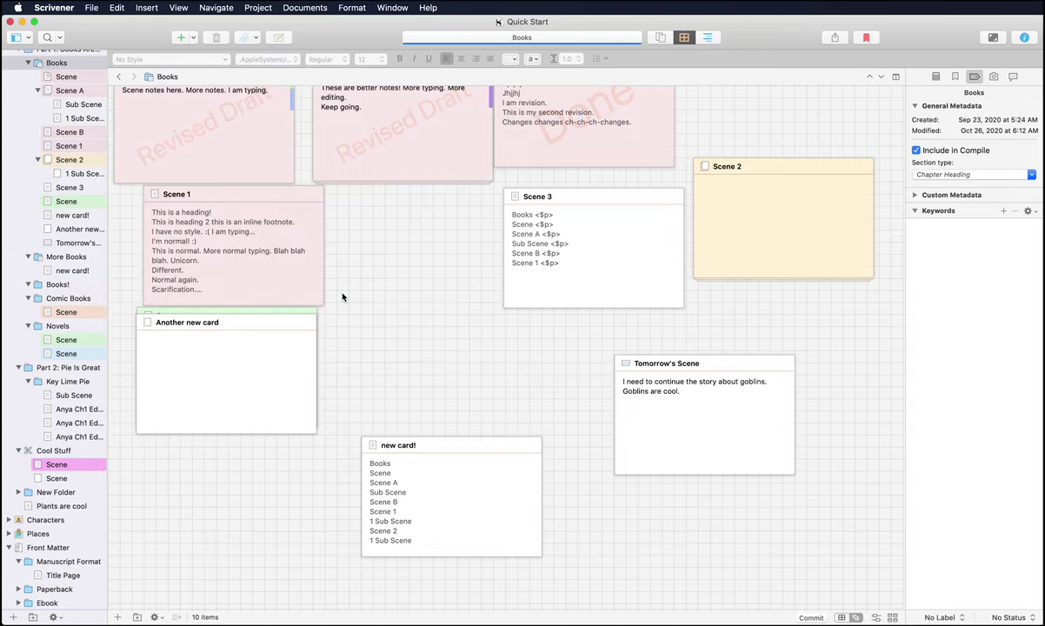
drag(620, 269, 538, 294)
drag(755, 227, 753, 288)
drag(705, 397, 667, 393)
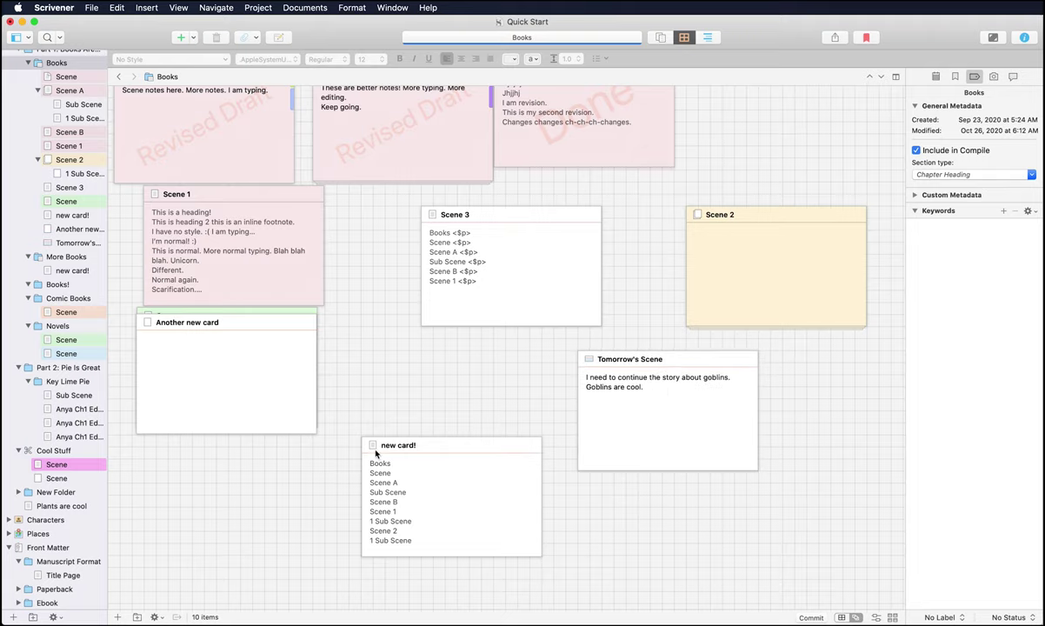
drag(419, 456, 428, 394)
Open Commit Freeform Order, then cancel to keep the original document order
click(146, 8)
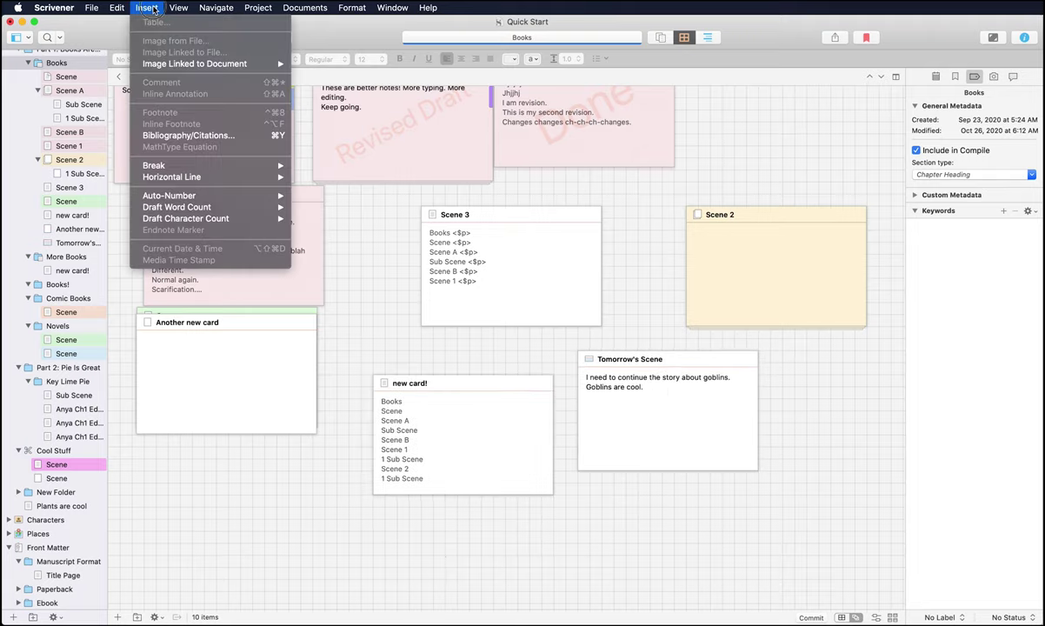
mouse_move(213, 147)
click(369, 302)
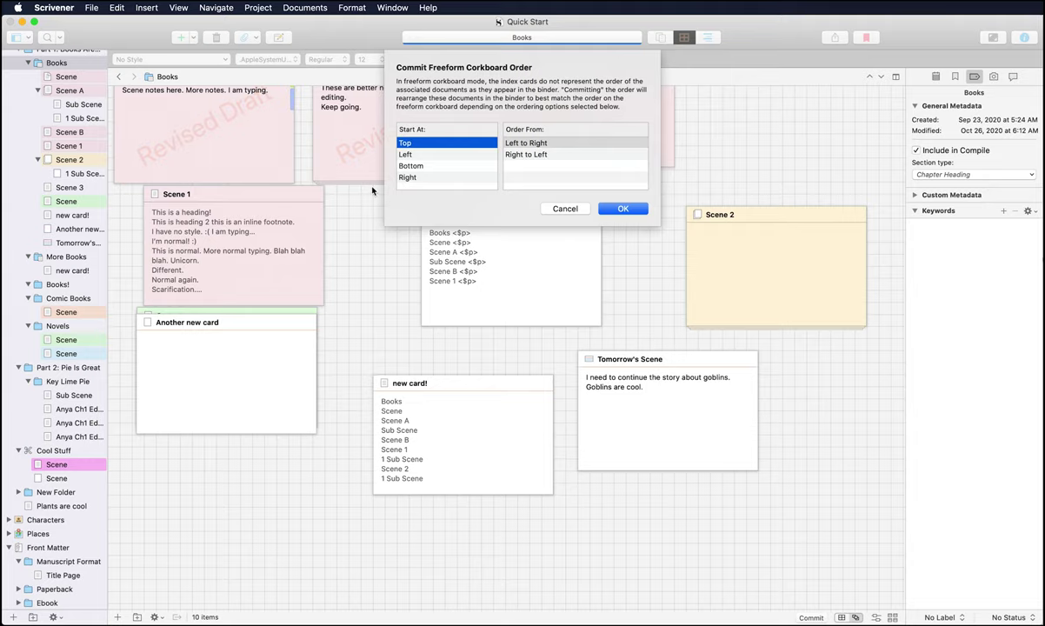
key(Escape)
click(178, 7)
Show Books in the Outliner and enable Center Content for its columns
mouse_move(220, 150)
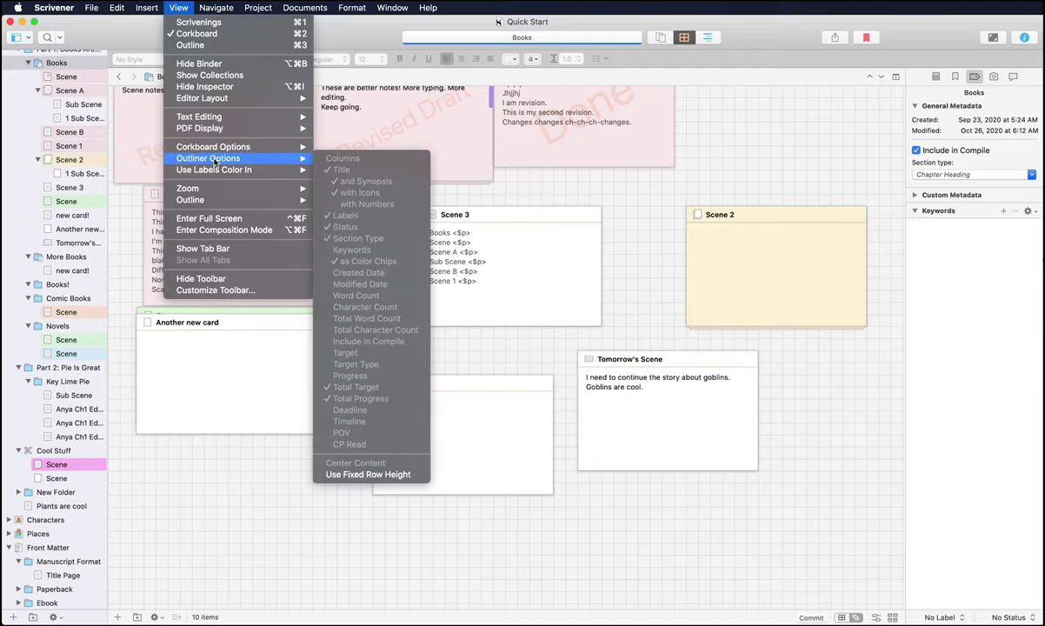
click(708, 37)
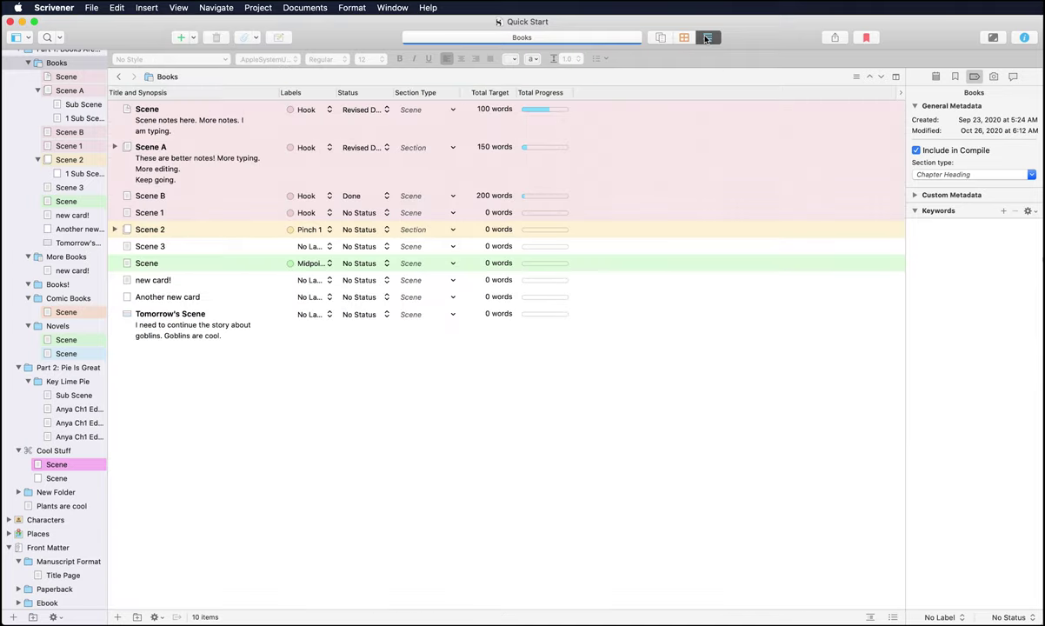
click(174, 7)
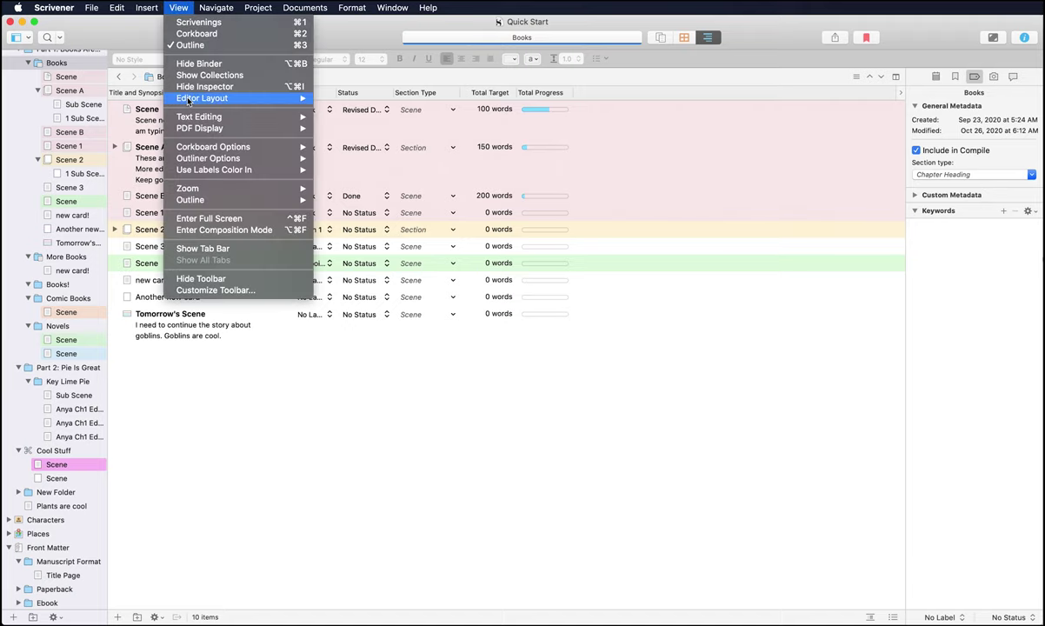
mouse_move(210, 158)
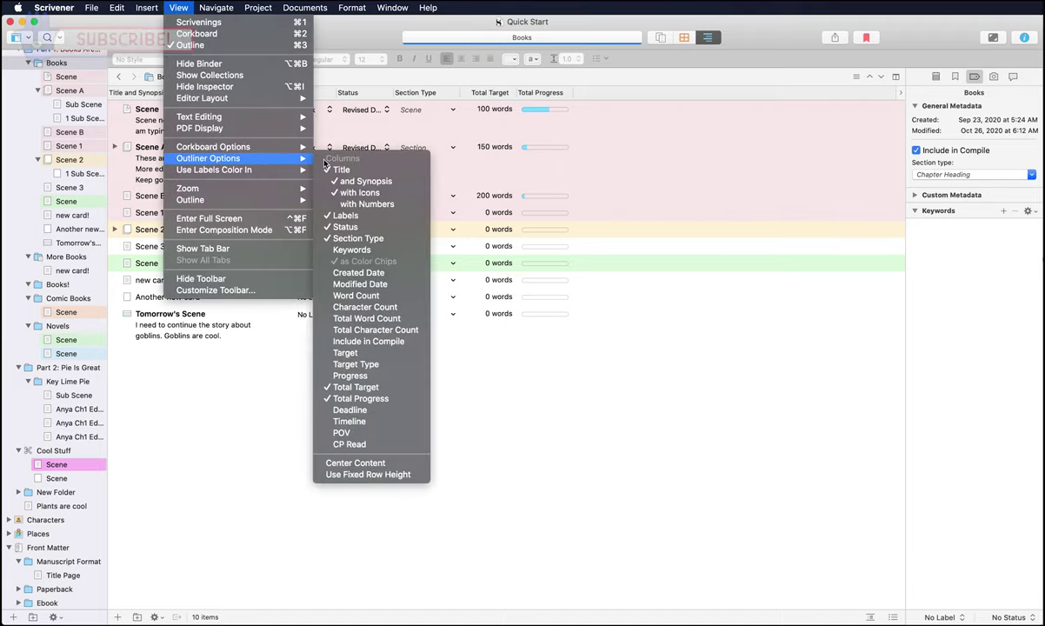
click(375, 193)
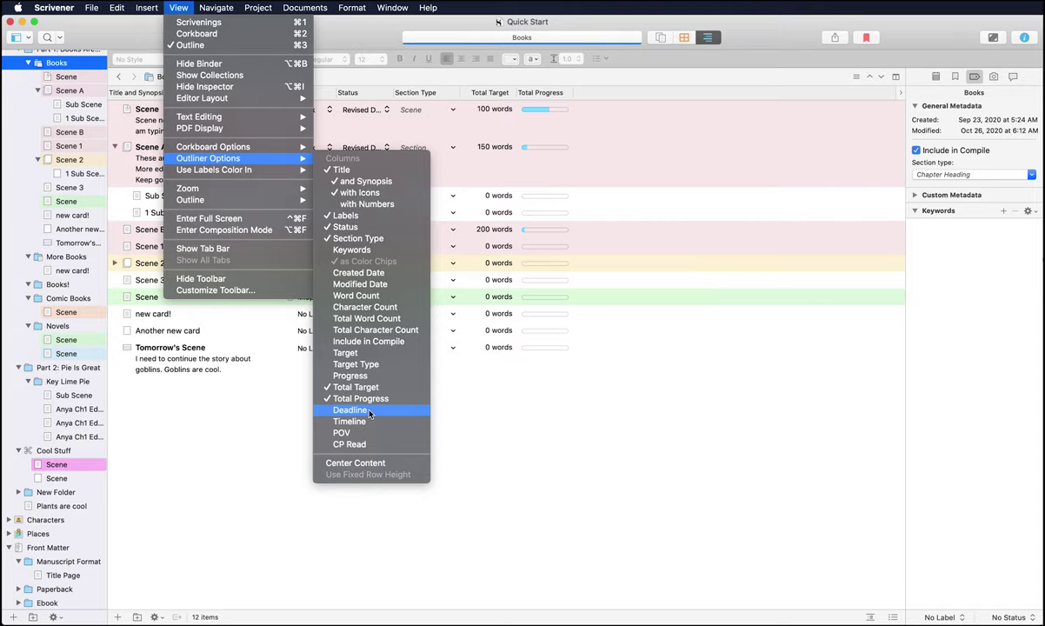
click(372, 464)
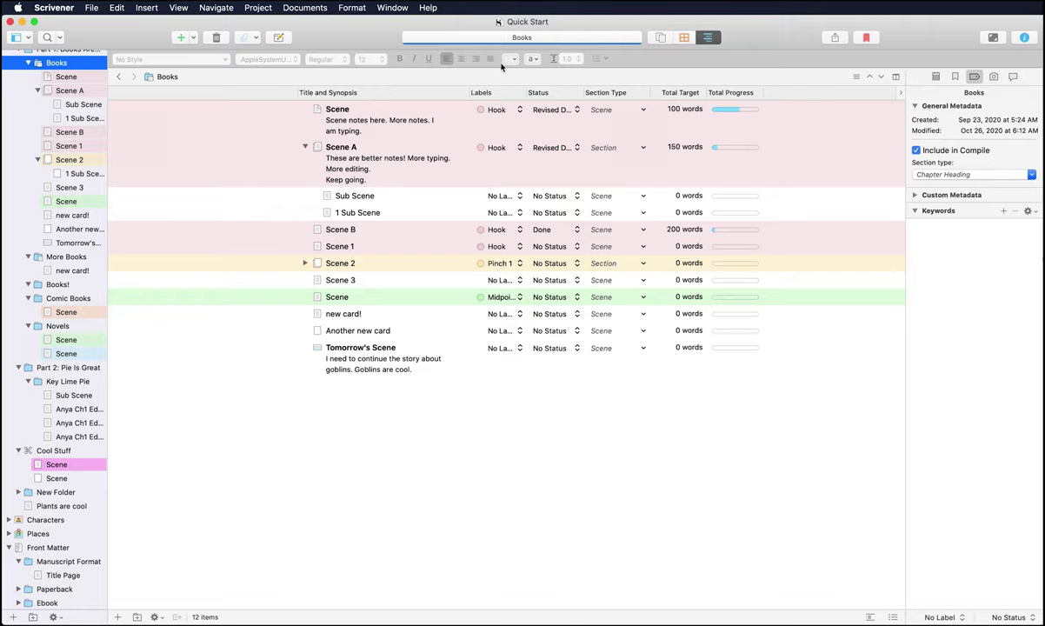
click(191, 8)
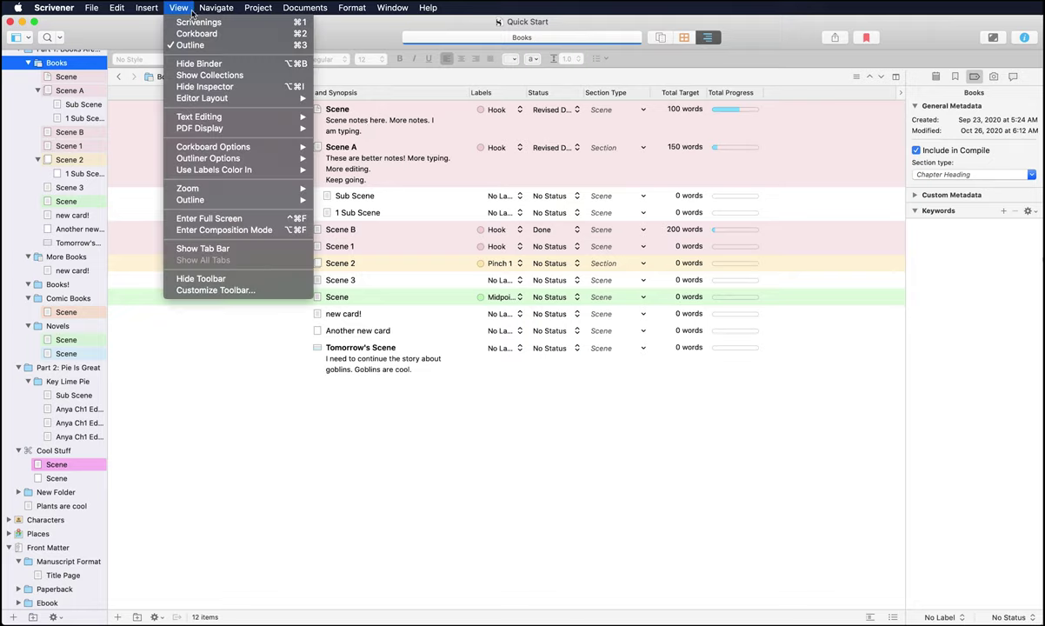
mouse_move(218, 159)
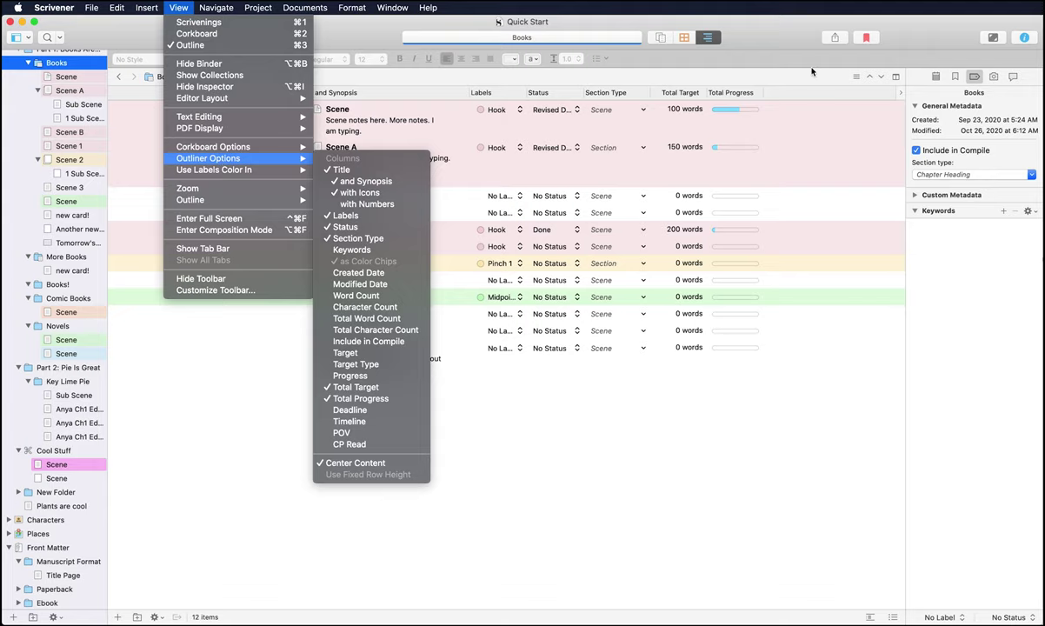
Toggle outline numbers, Total Character Count and Total Word Count columns on, then off again
click(900, 97)
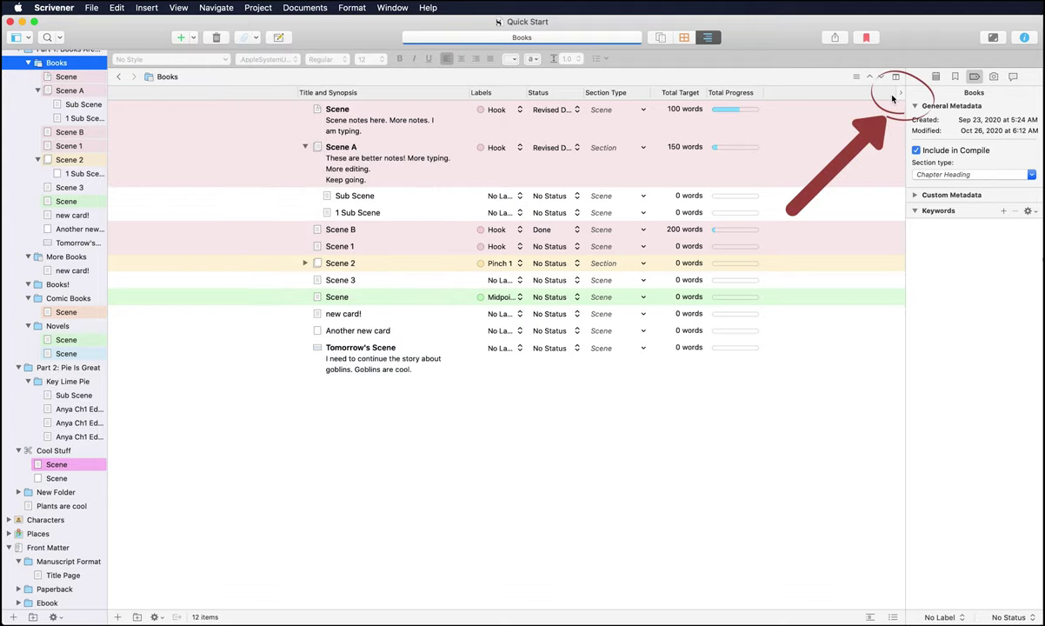
click(900, 96)
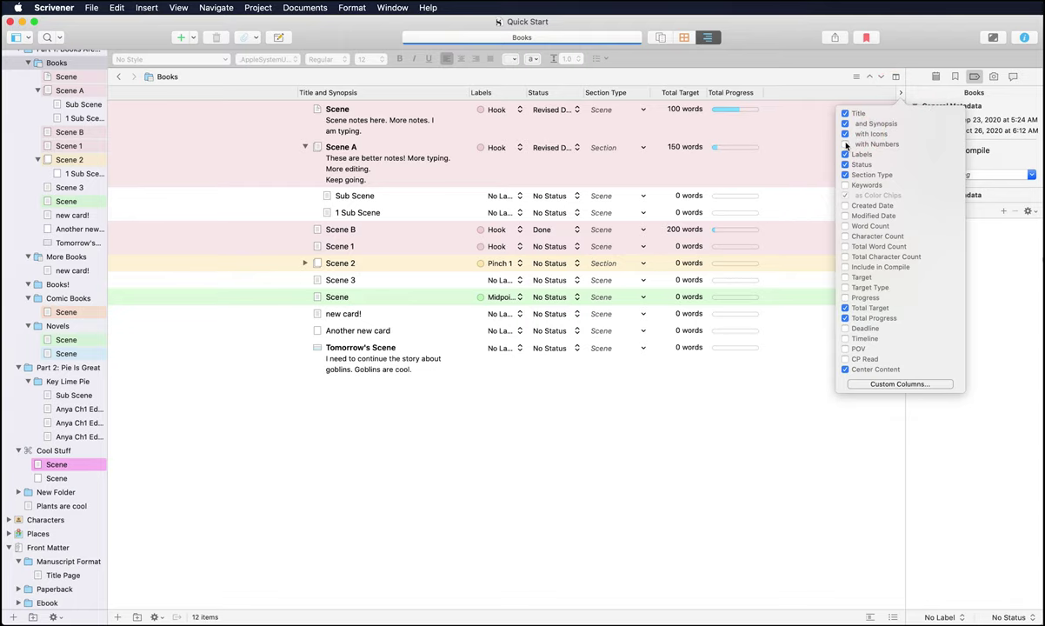
click(846, 144)
click(846, 144)
click(845, 258)
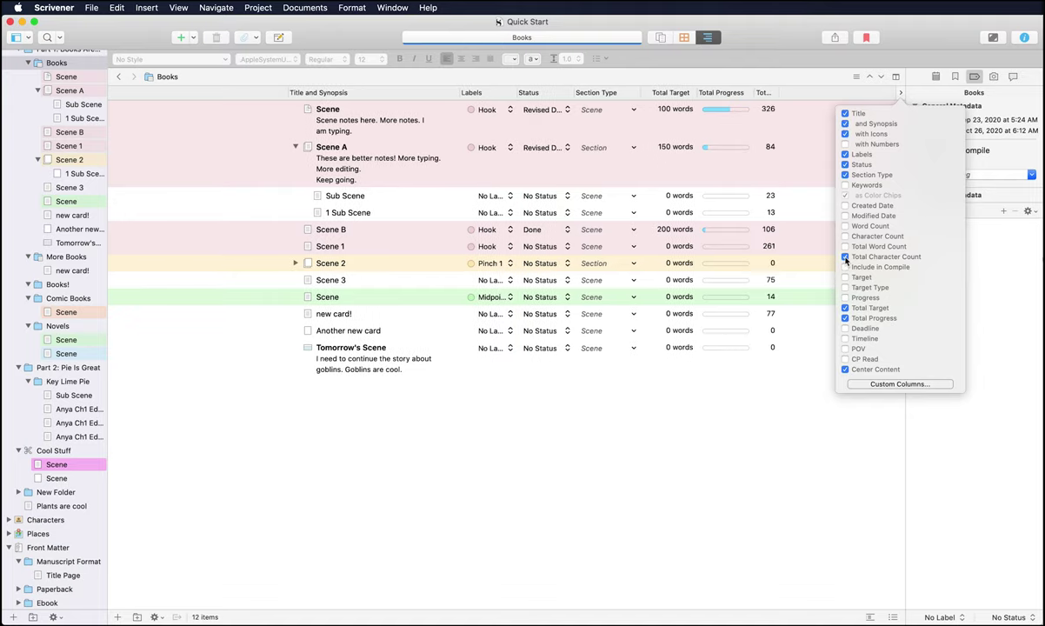
click(845, 247)
click(845, 258)
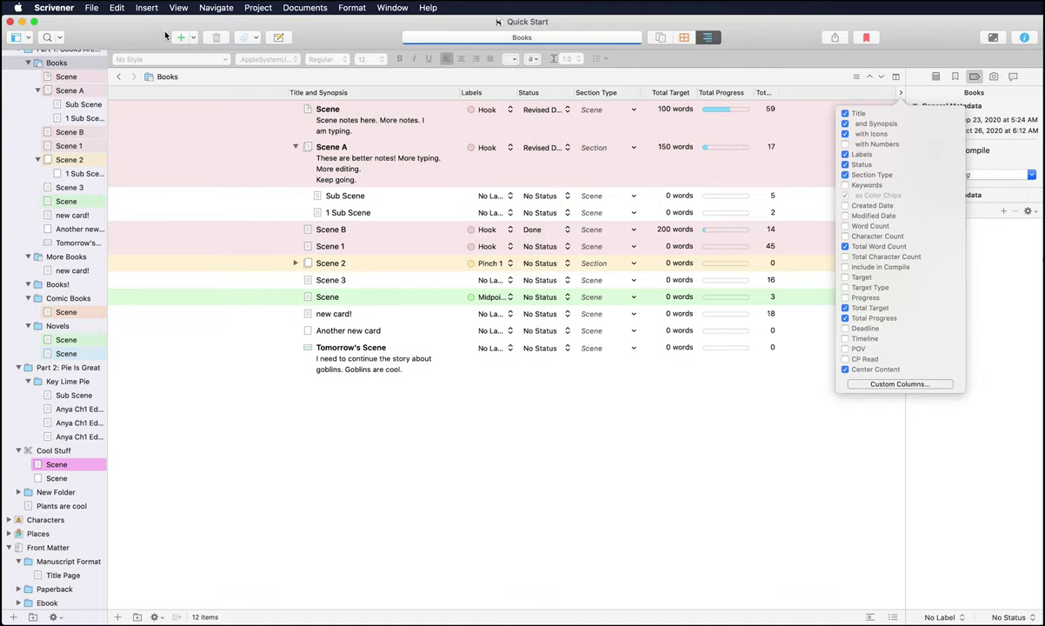
click(845, 247)
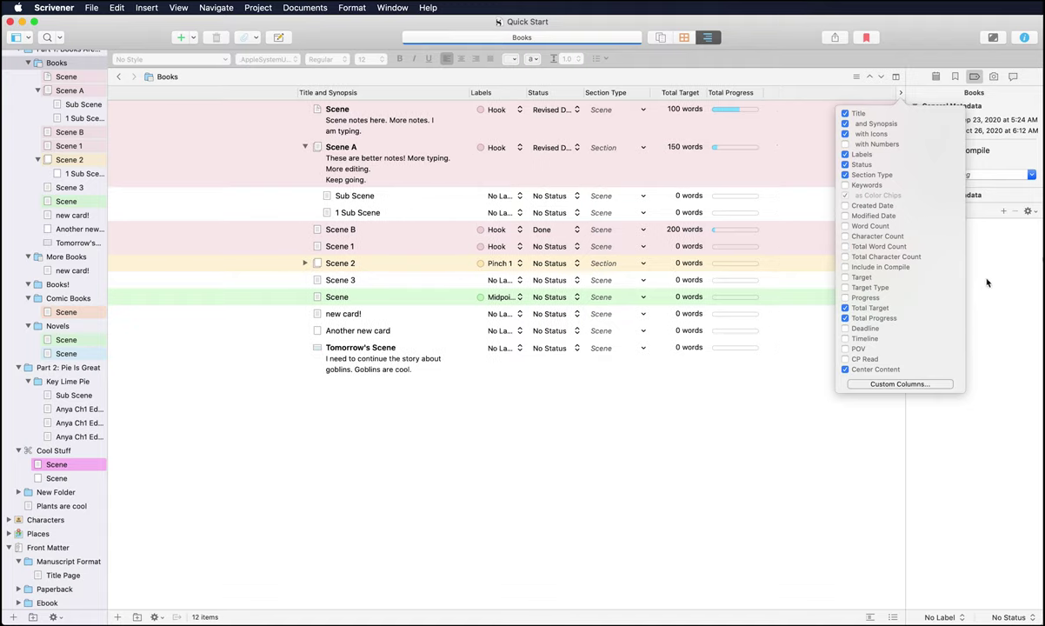
Add and remove Timeline, POV and CP Read columns, then cancel out of Custom Columns
click(845, 338)
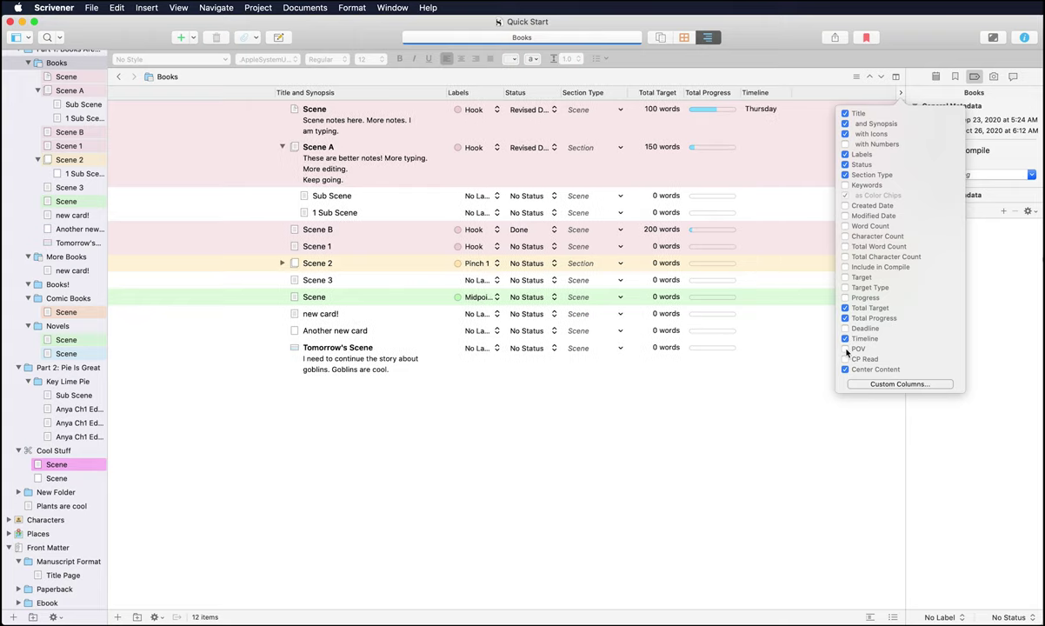
click(845, 349)
click(845, 359)
click(845, 359)
click(845, 348)
click(845, 338)
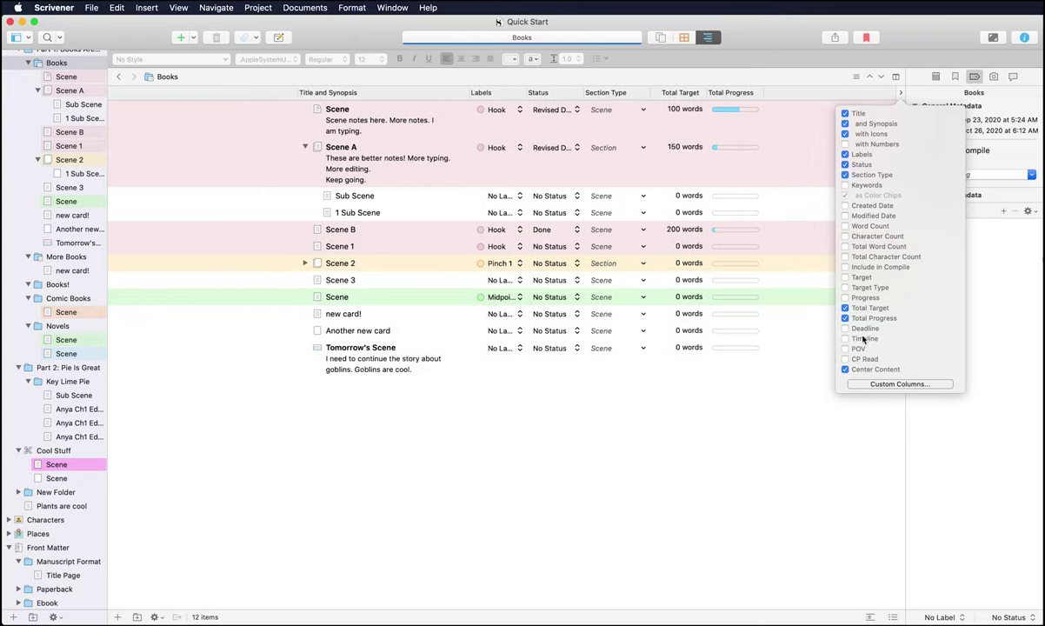
click(900, 385)
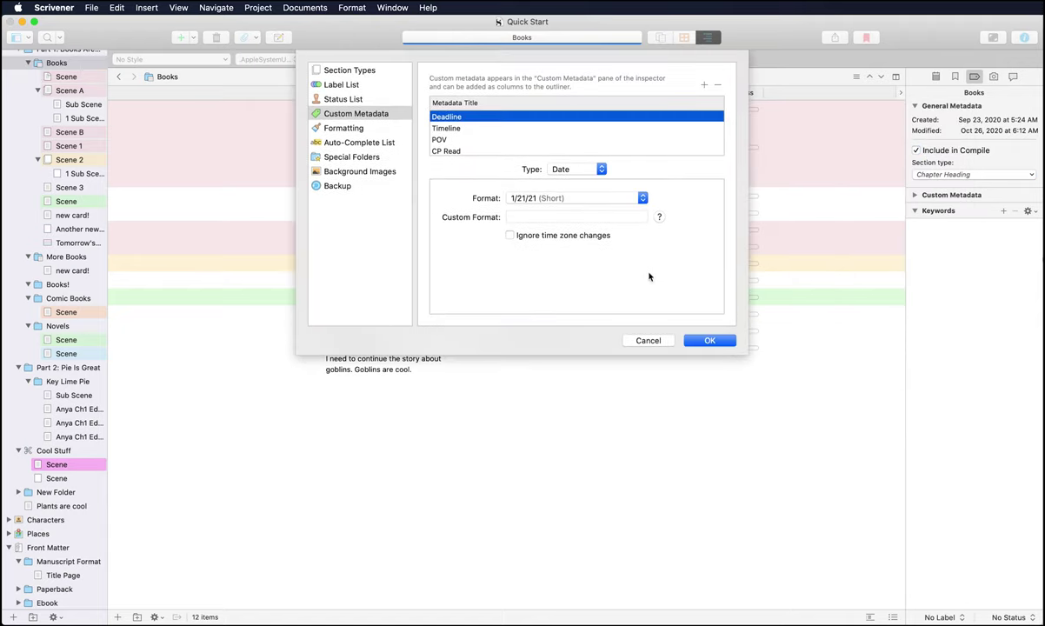
click(647, 340)
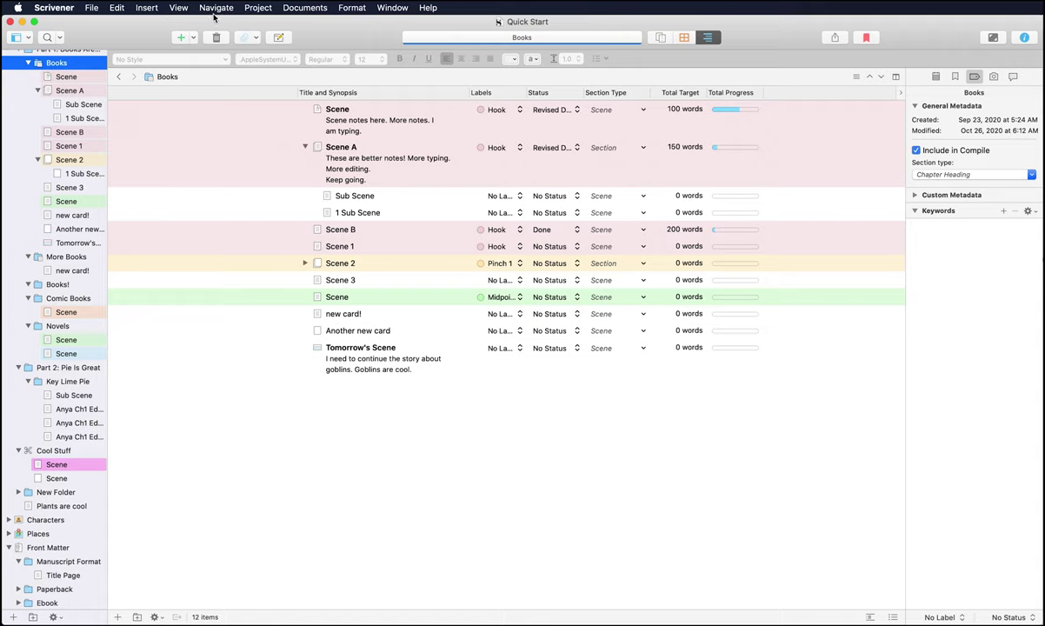
click(176, 11)
mouse_move(197, 164)
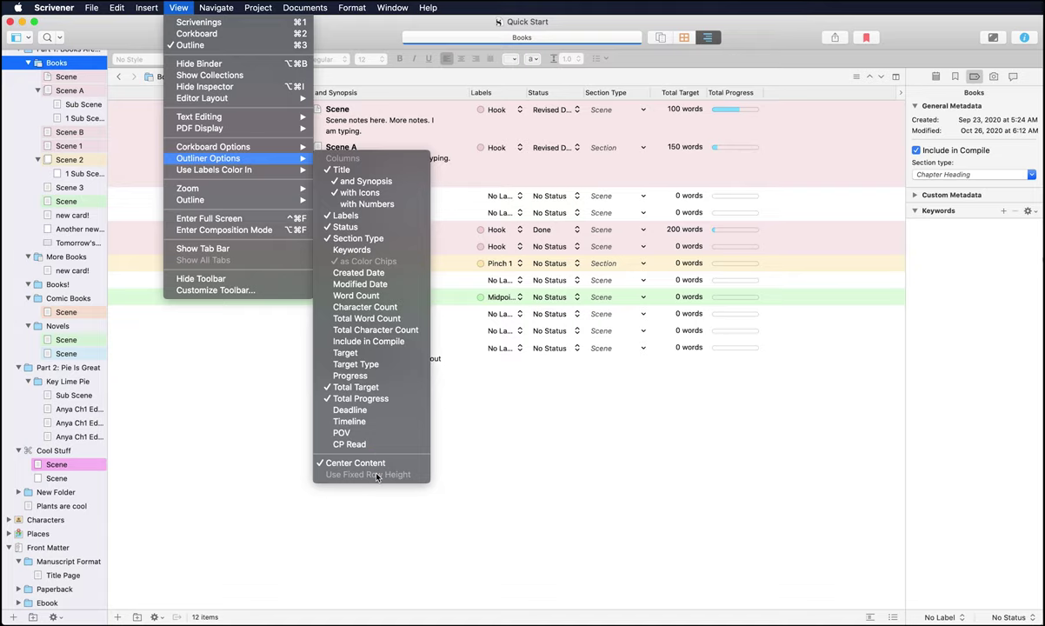
click(496, 361)
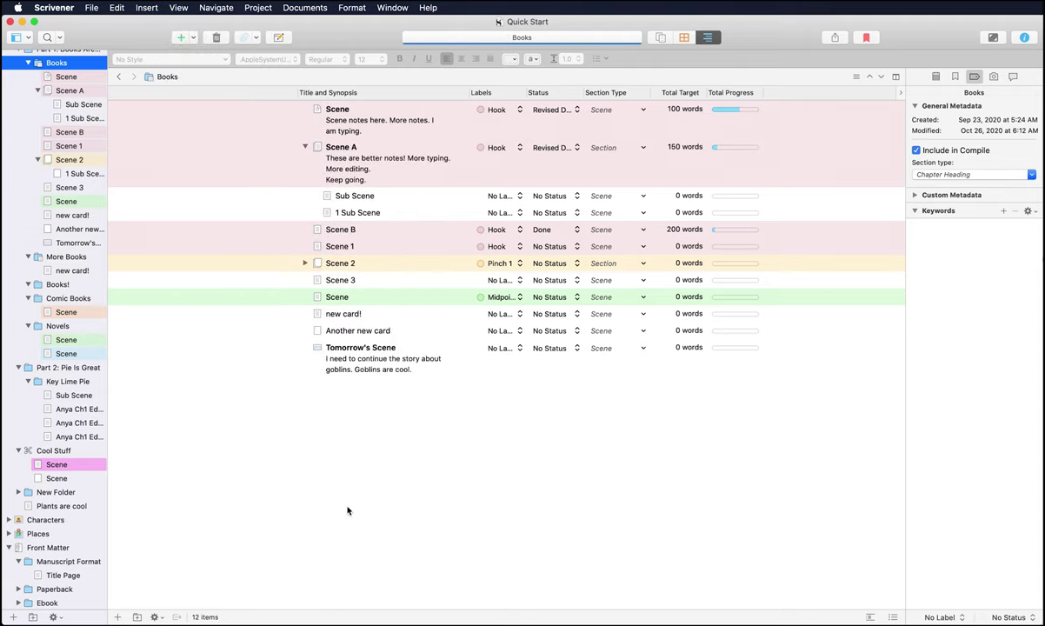
click(360, 156)
click(178, 7)
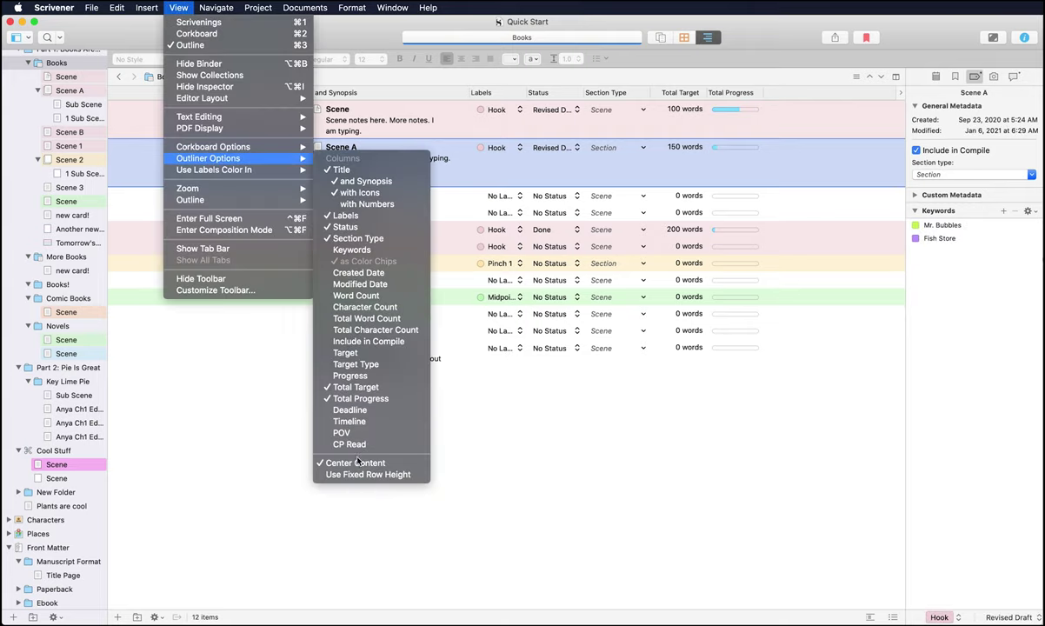
click(365, 475)
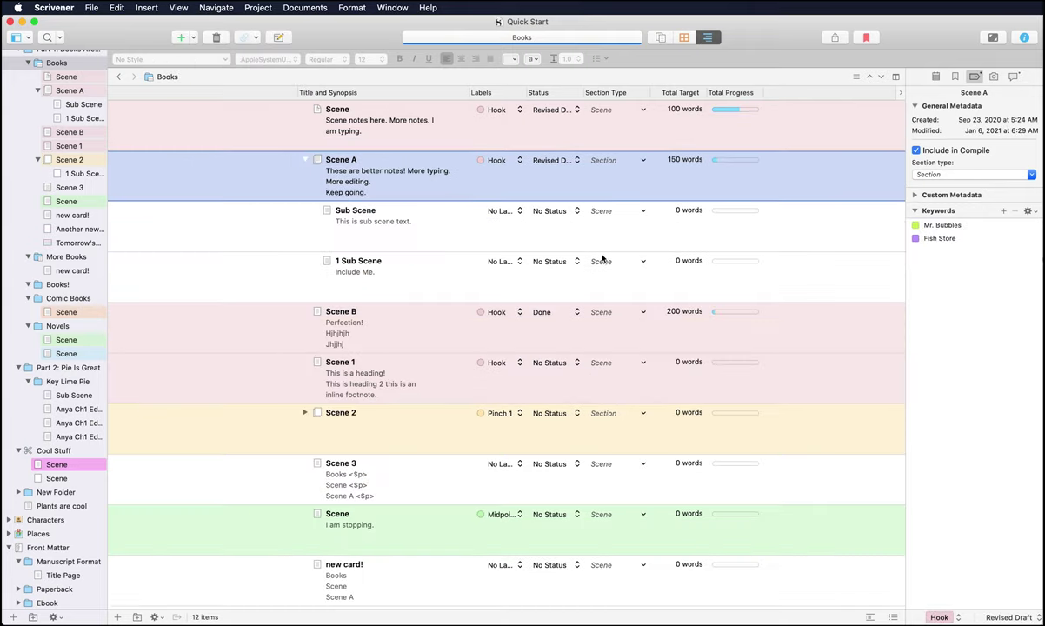
scroll(793, 310, down, 4)
scroll(801, 320, up, 4)
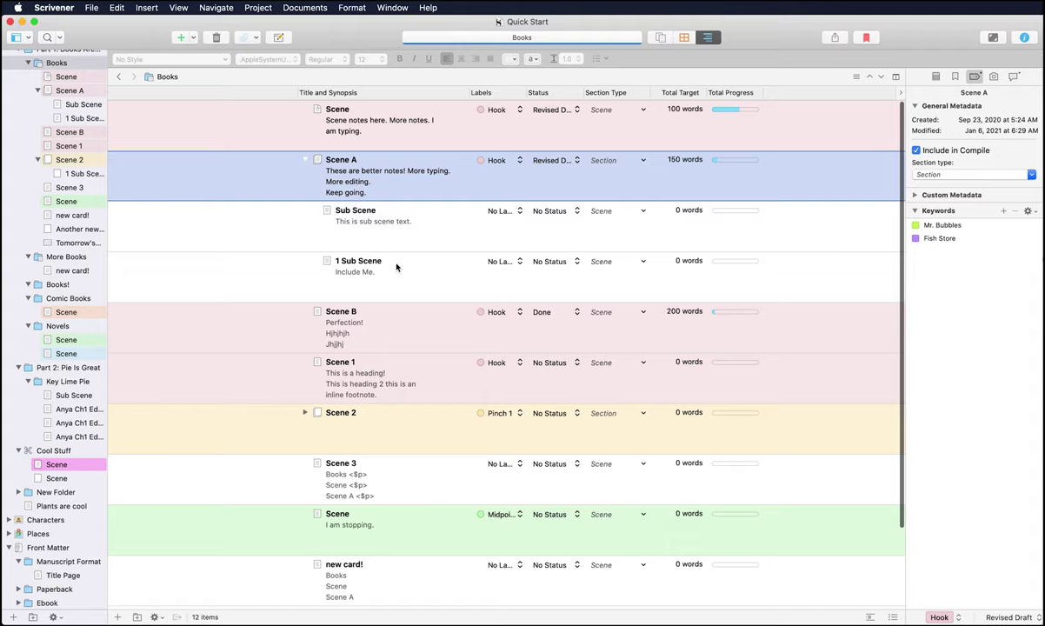
scroll(359, 287, down, 1)
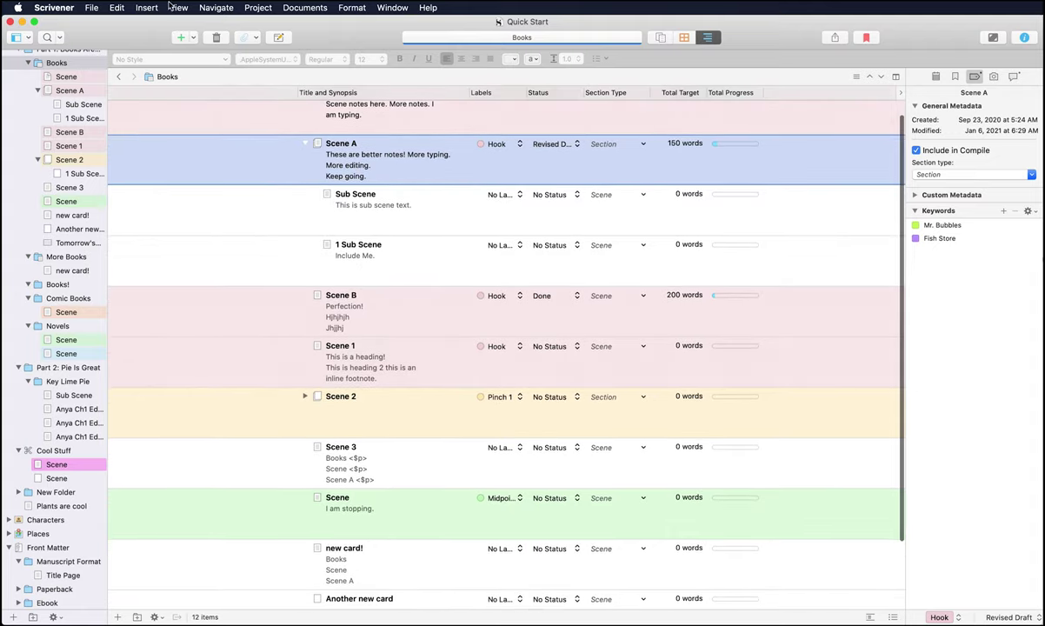
click(177, 7)
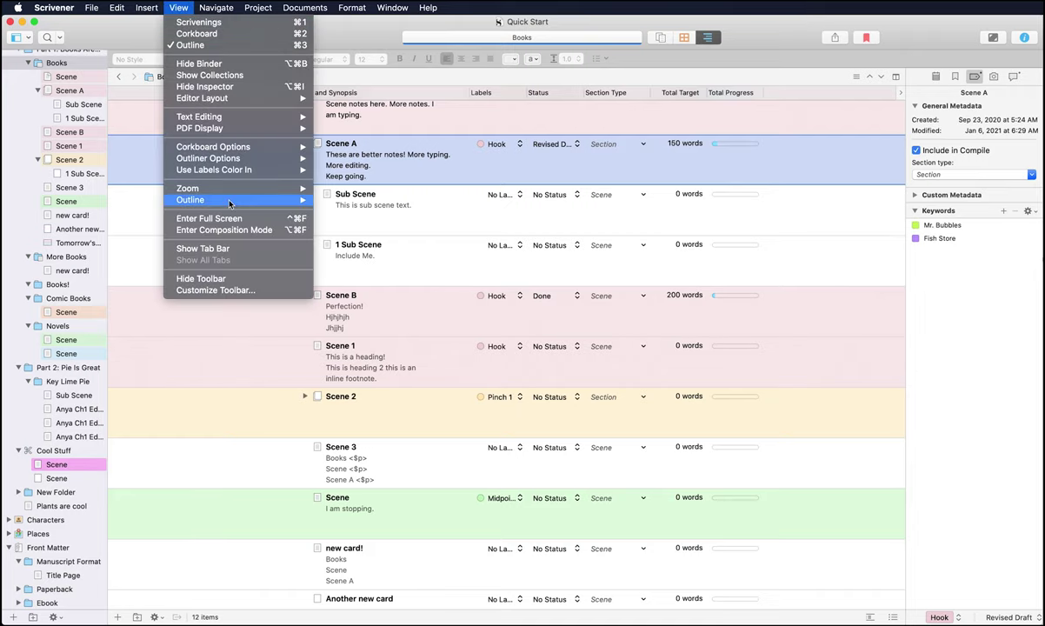
mouse_move(227, 160)
click(348, 474)
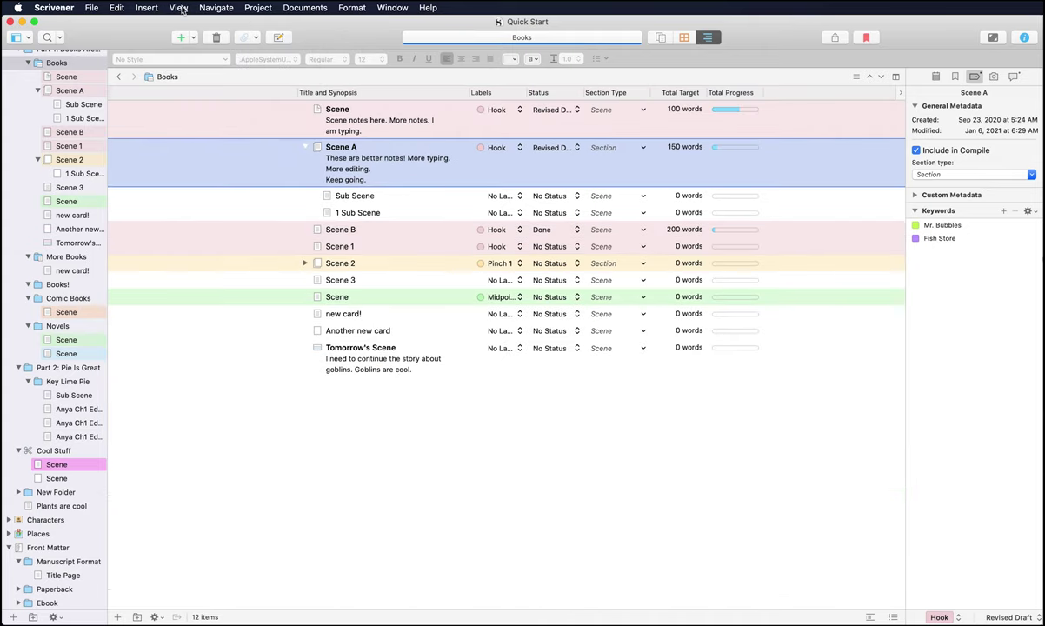
click(178, 8)
mouse_move(202, 171)
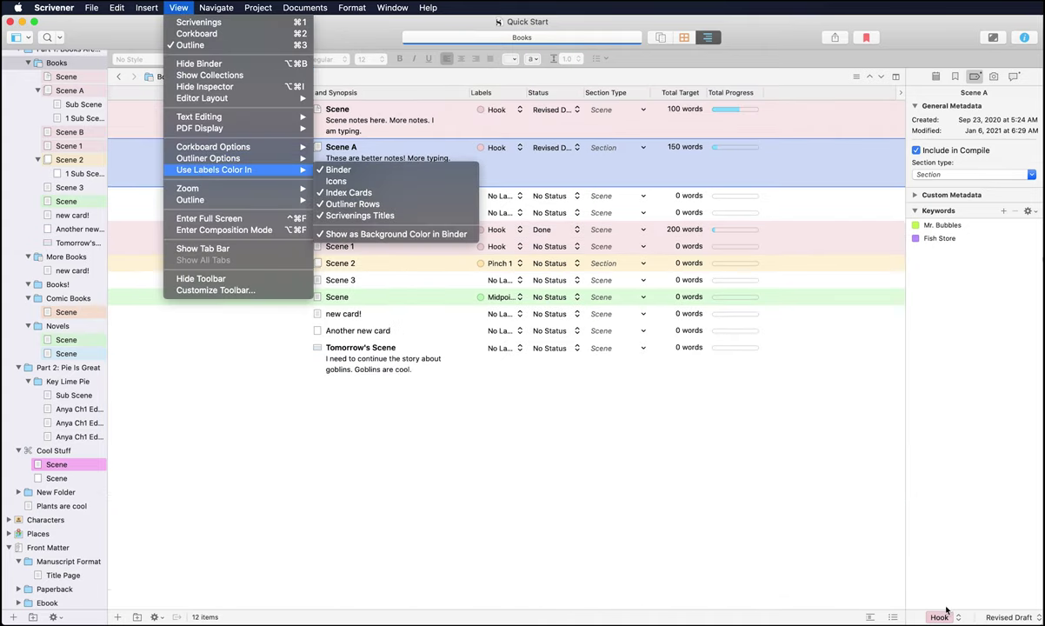
click(887, 576)
click(939, 617)
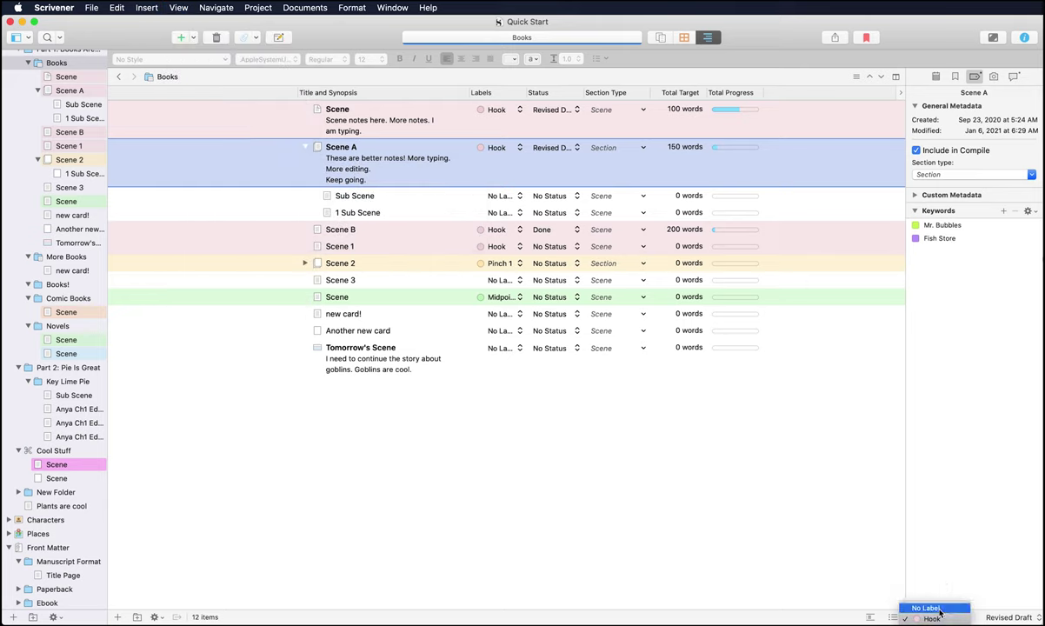
click(858, 560)
drag(808, 622, 867, 554)
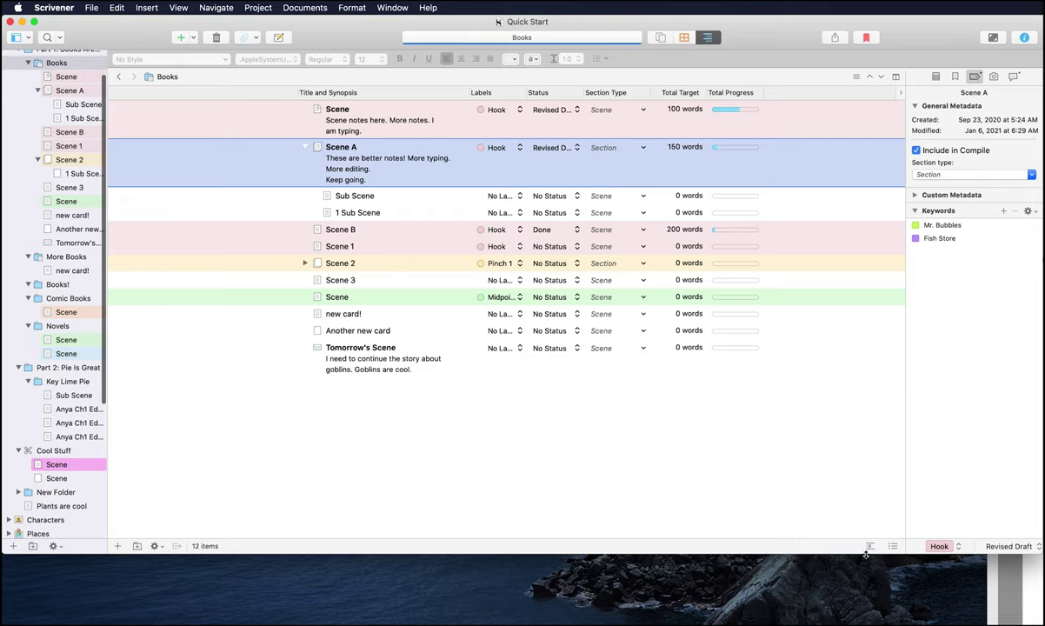
click(939, 546)
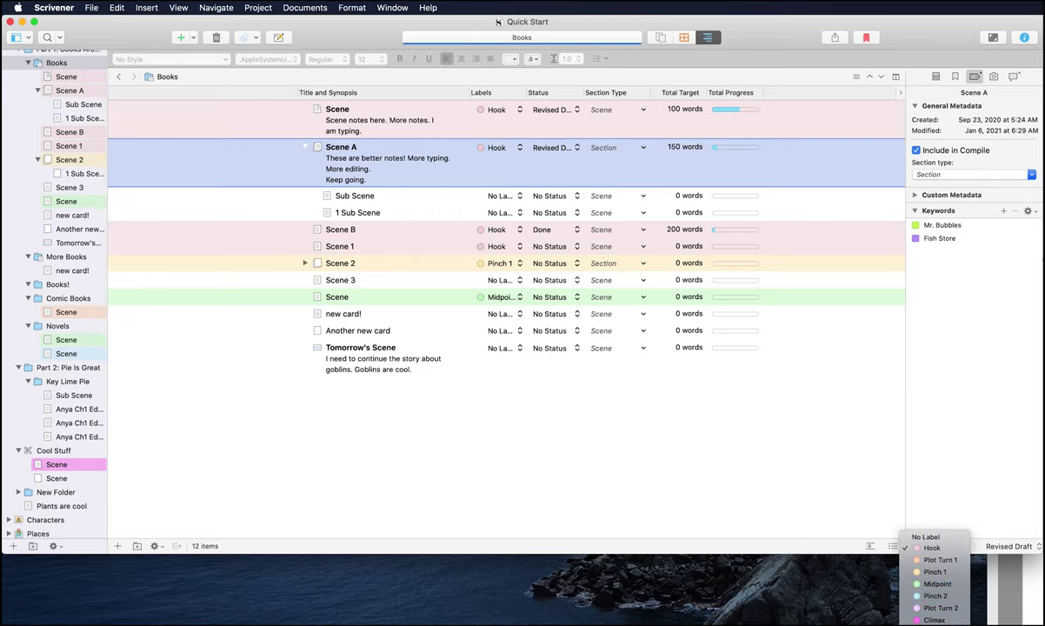
click(935, 623)
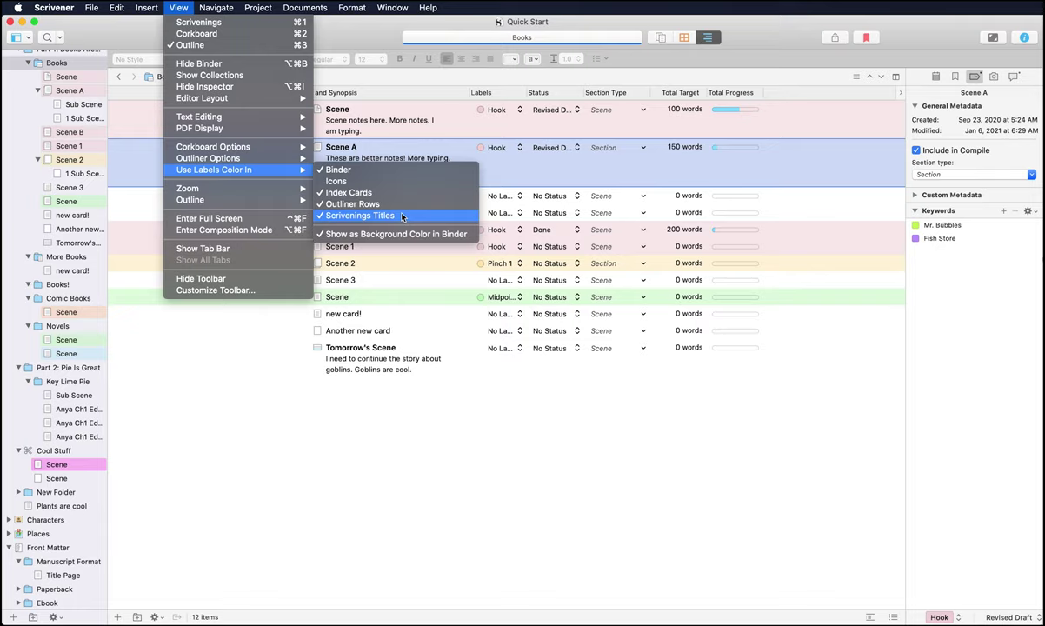
Turn off label colours as binder row backgrounds, then turn them back on
click(348, 234)
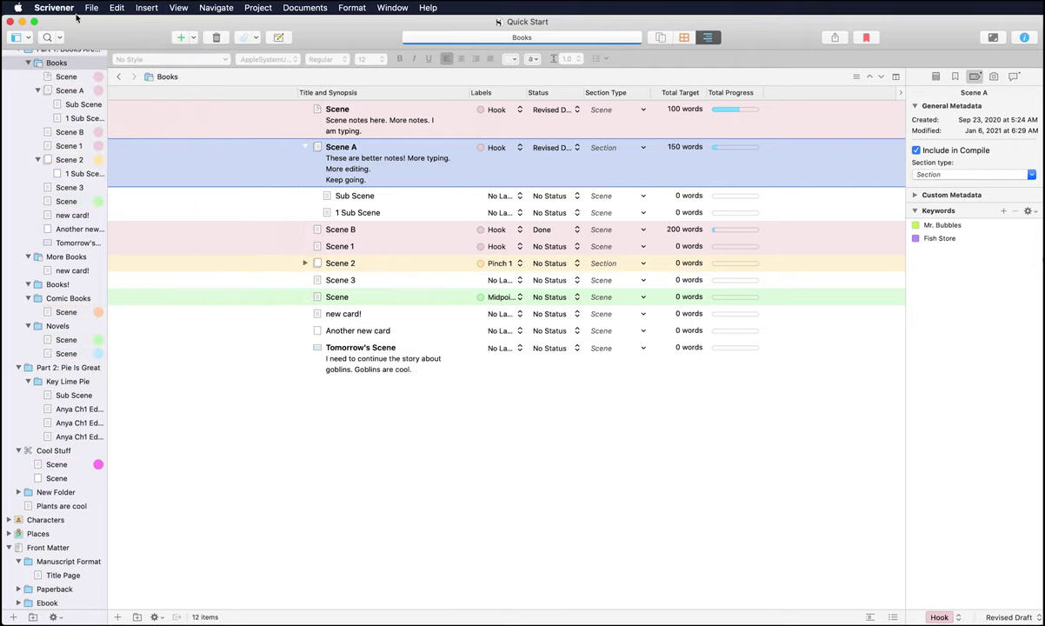
click(178, 8)
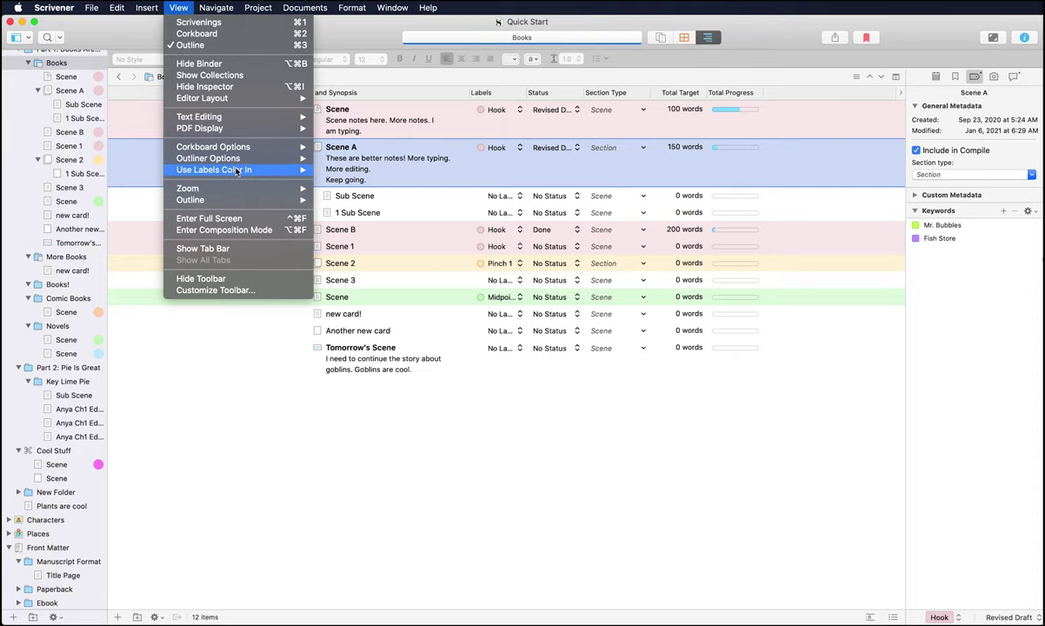
mouse_move(240, 170)
click(359, 233)
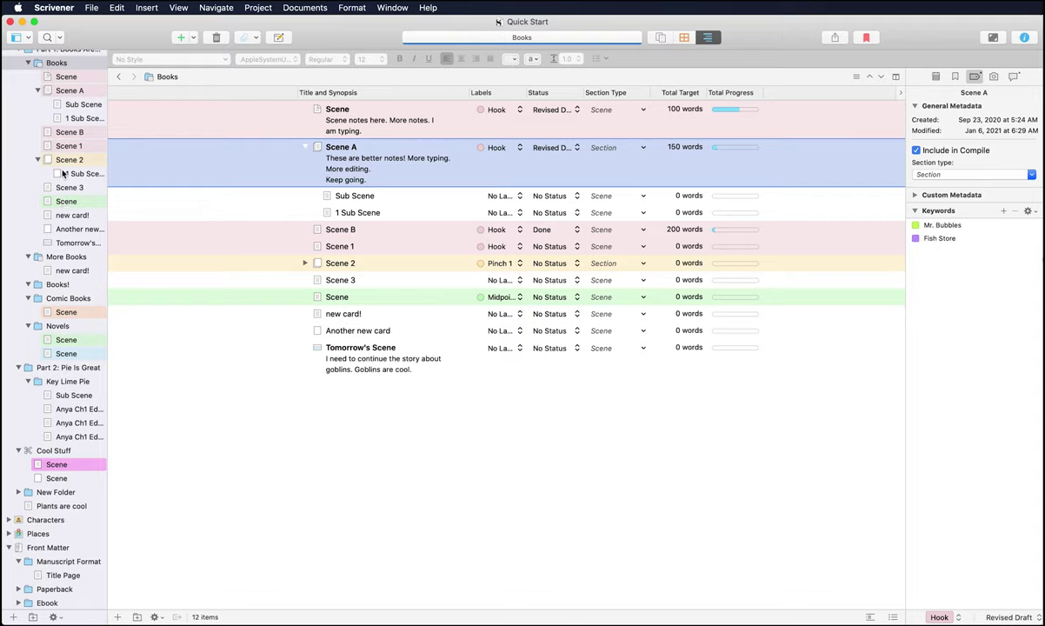
Toggle label colouring of document icons, then bring up the View > Zoom levels
click(178, 7)
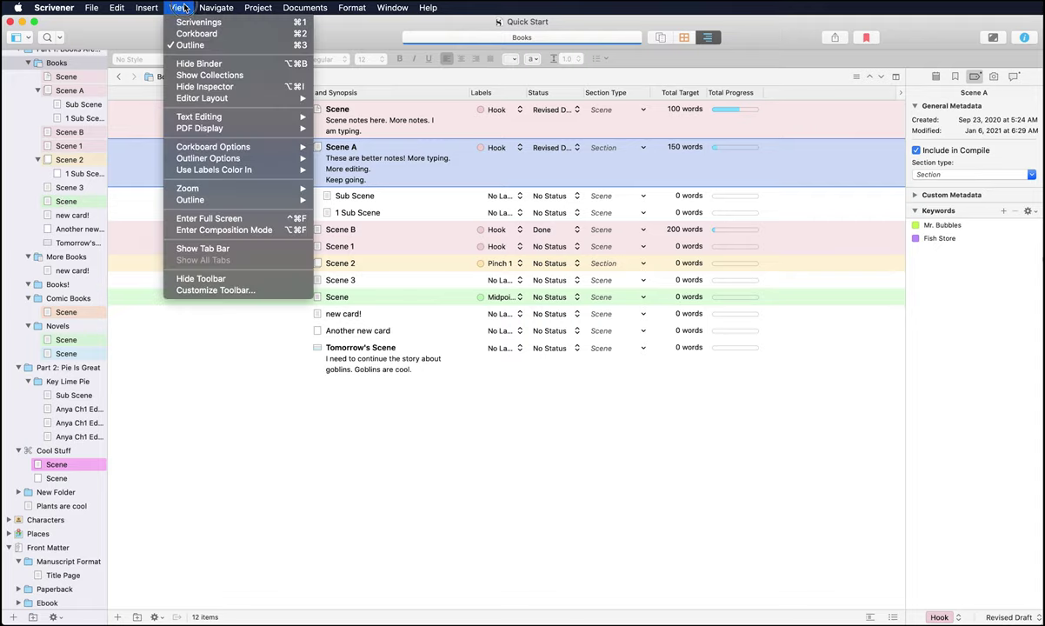
mouse_move(216, 7)
click(30, 352)
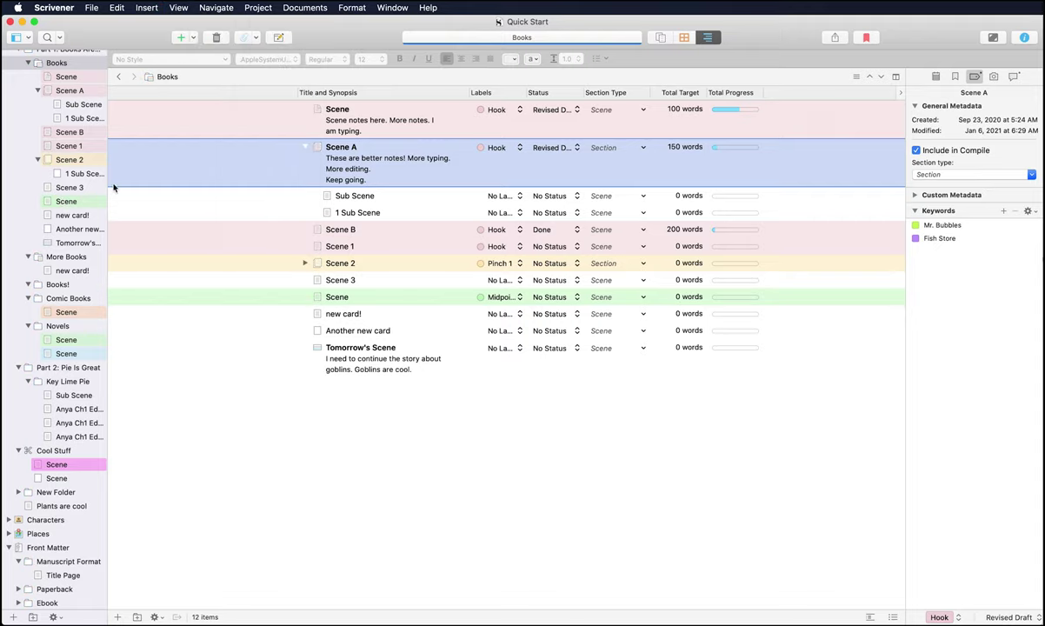
click(179, 7)
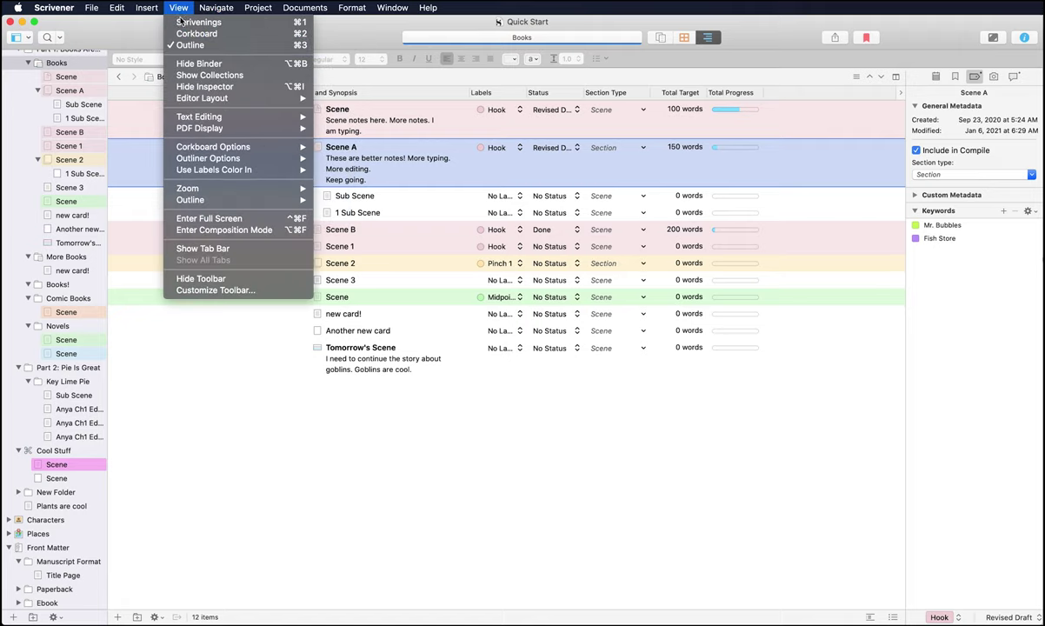
mouse_move(214, 168)
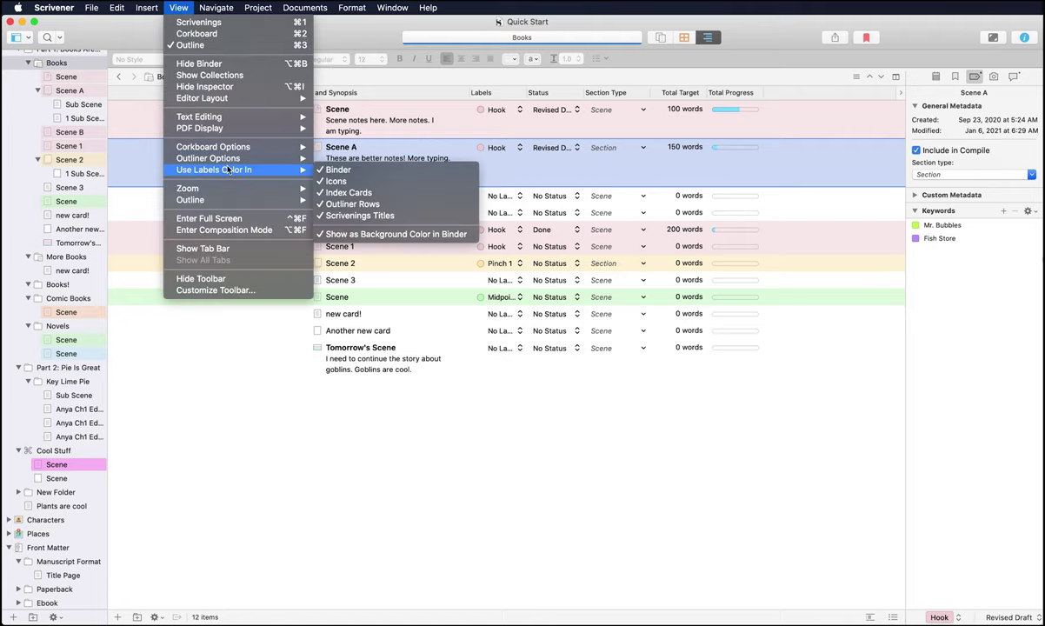
click(353, 185)
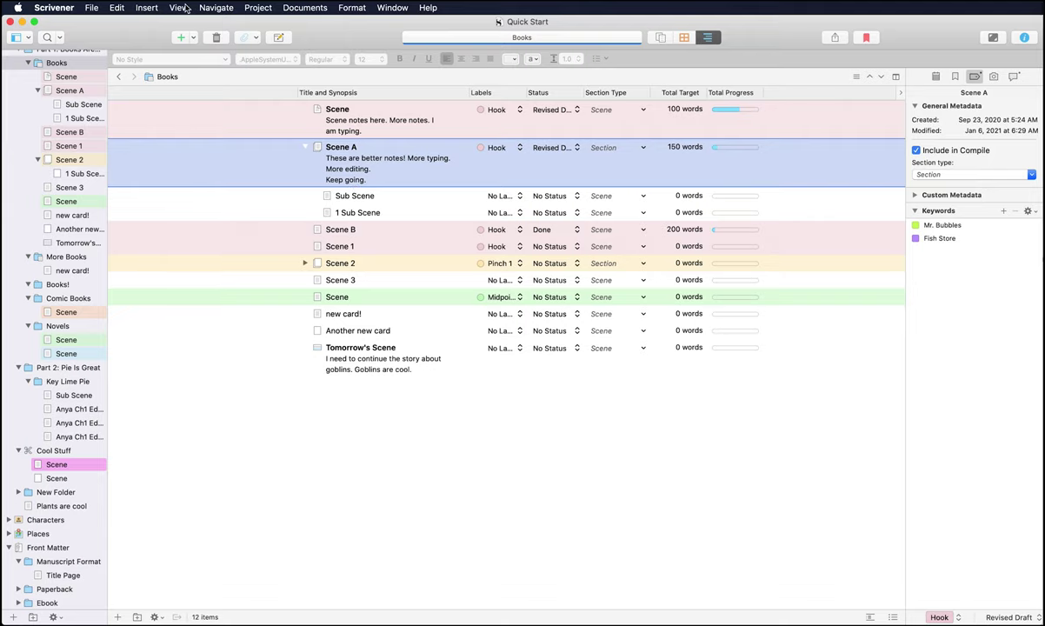
click(147, 8)
mouse_move(178, 7)
mouse_move(214, 170)
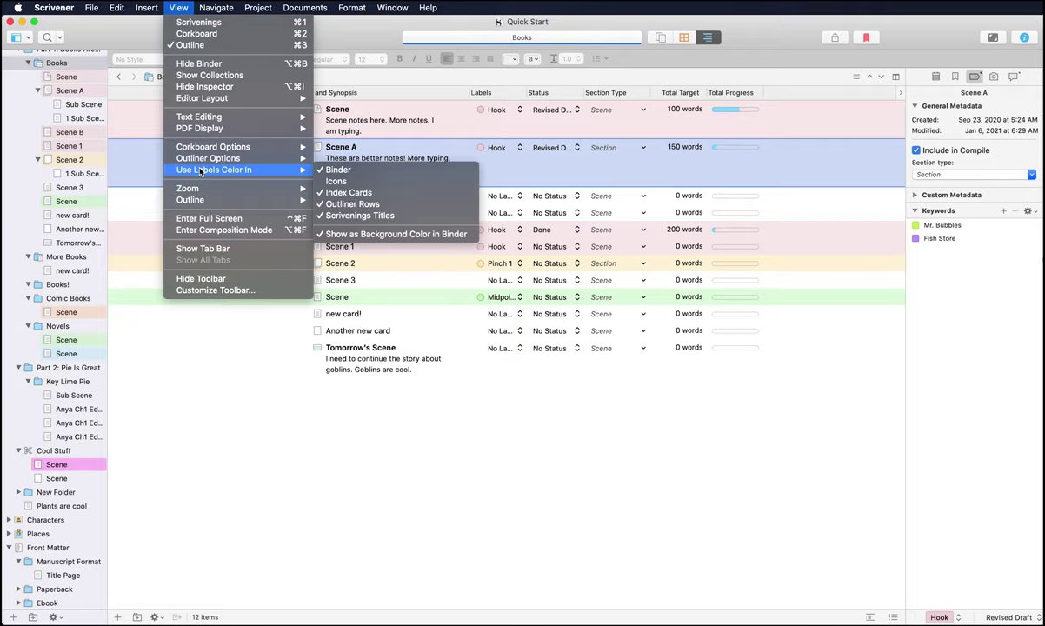
Open the Scene document and set its text zoom to 125%
mouse_move(200, 190)
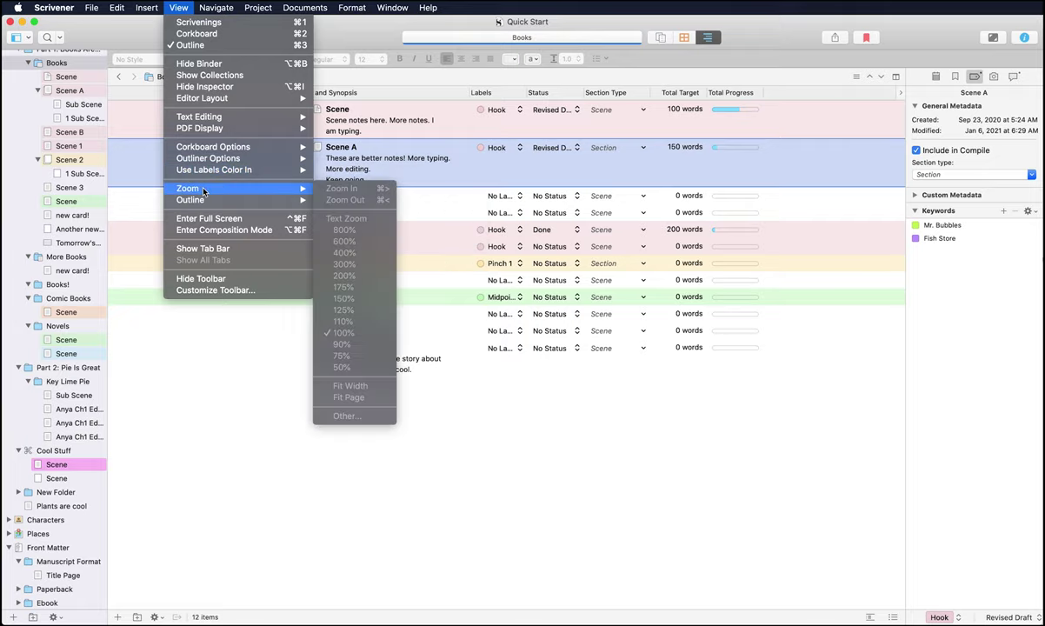
click(440, 288)
click(65, 76)
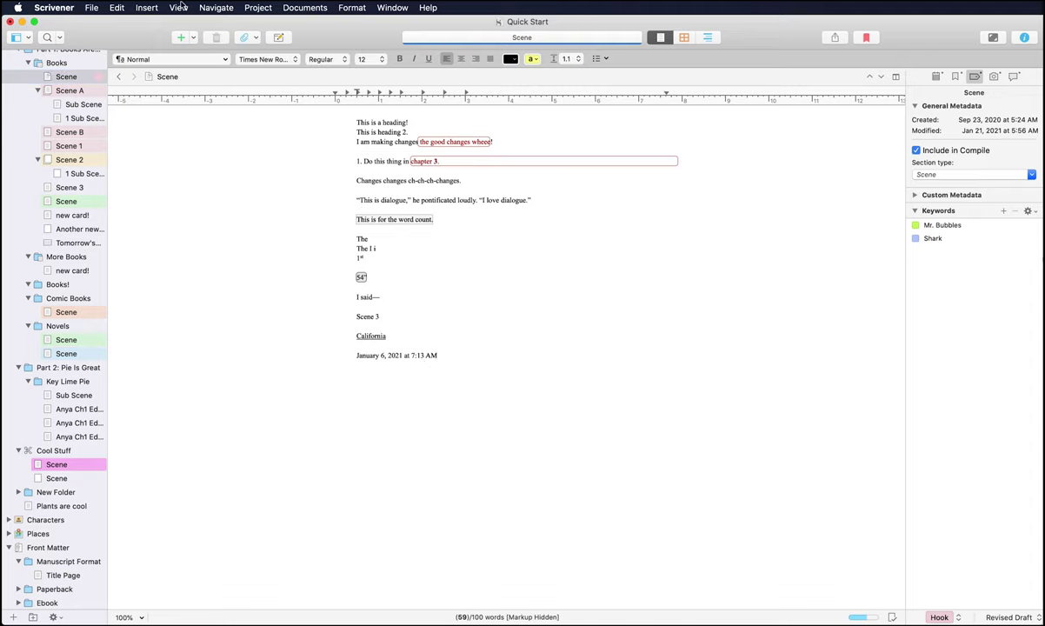
click(178, 8)
mouse_move(226, 187)
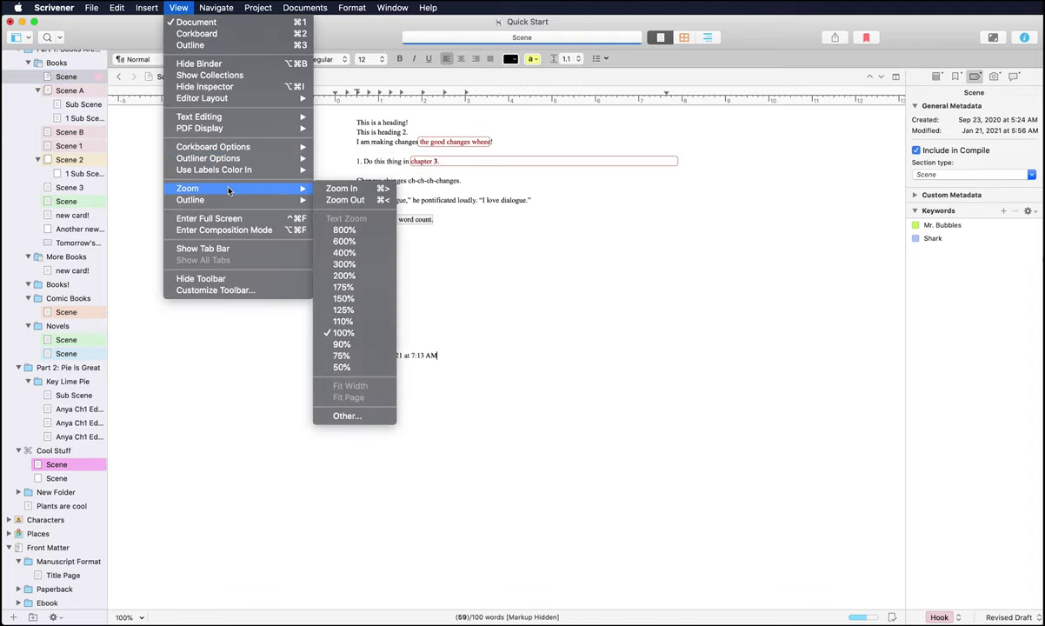
click(345, 309)
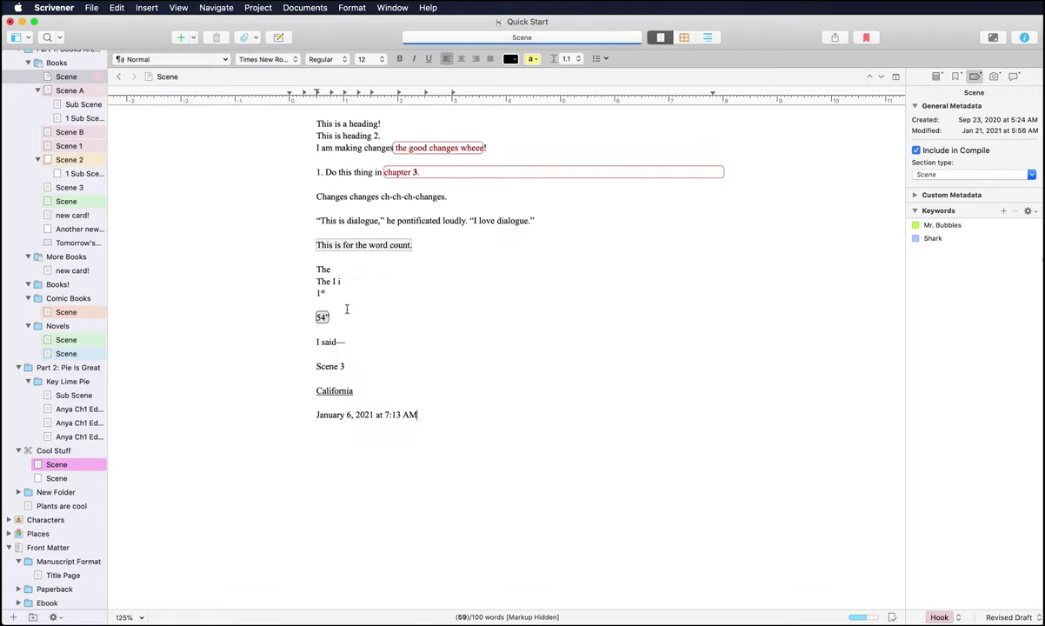
click(178, 8)
mouse_move(302, 188)
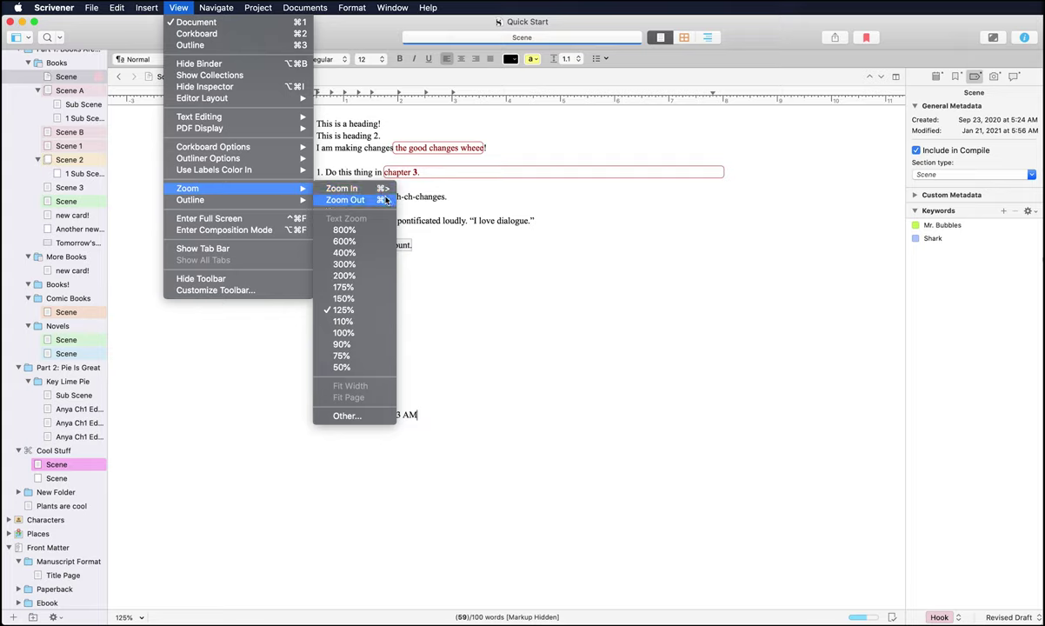
click(228, 430)
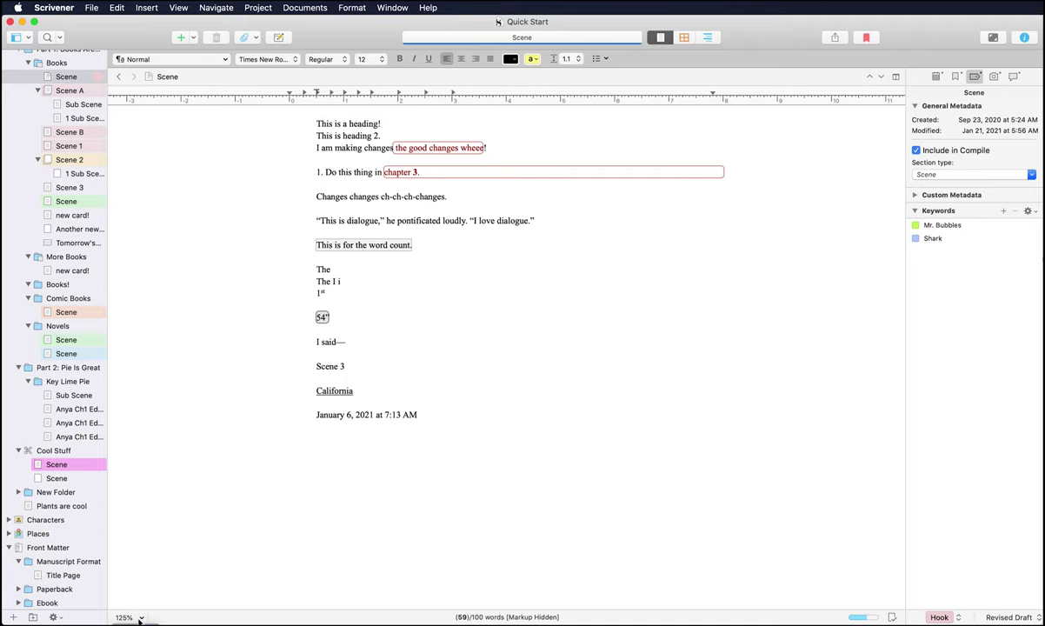
Shorten the project window to view the zoom list, keep 125%, and restore full height
drag(167, 623, 195, 428)
click(140, 422)
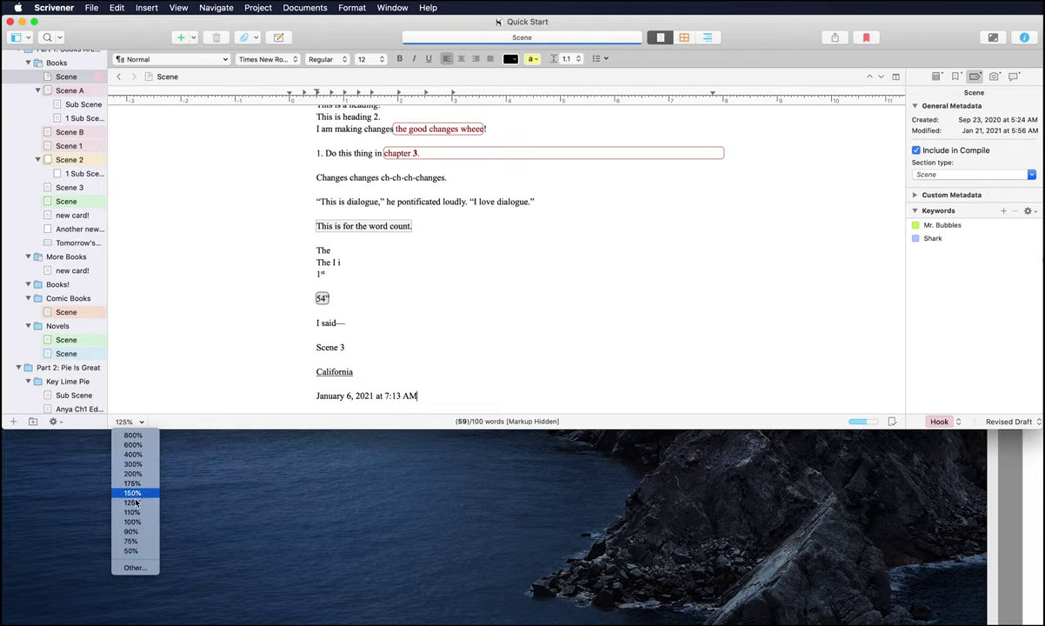
key(Escape)
drag(195, 428, 263, 620)
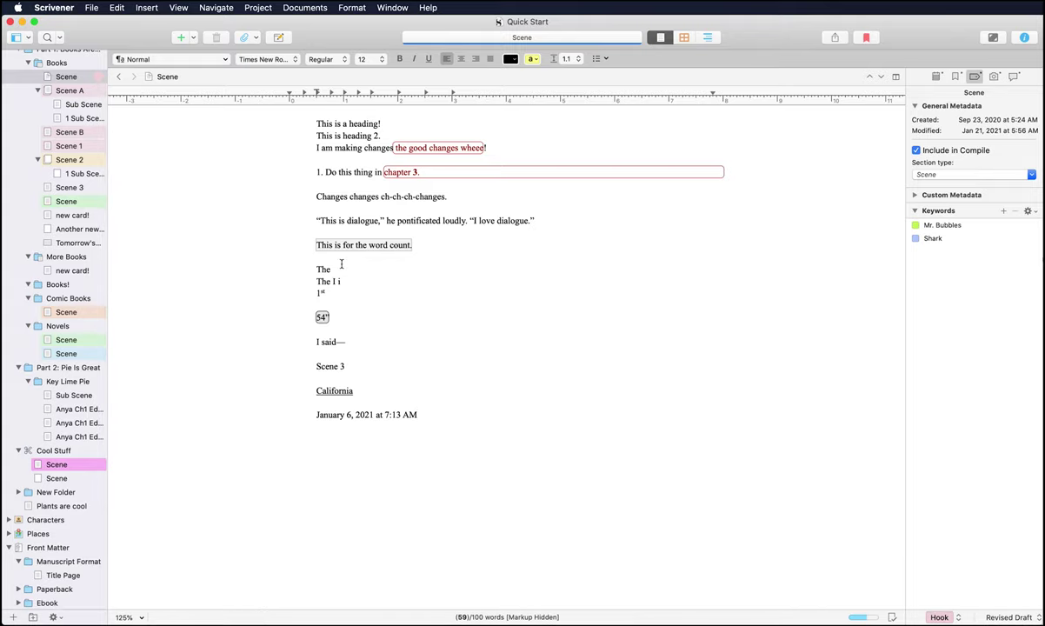
Show the Books folder's documents as one combined Scrivenings text
click(443, 184)
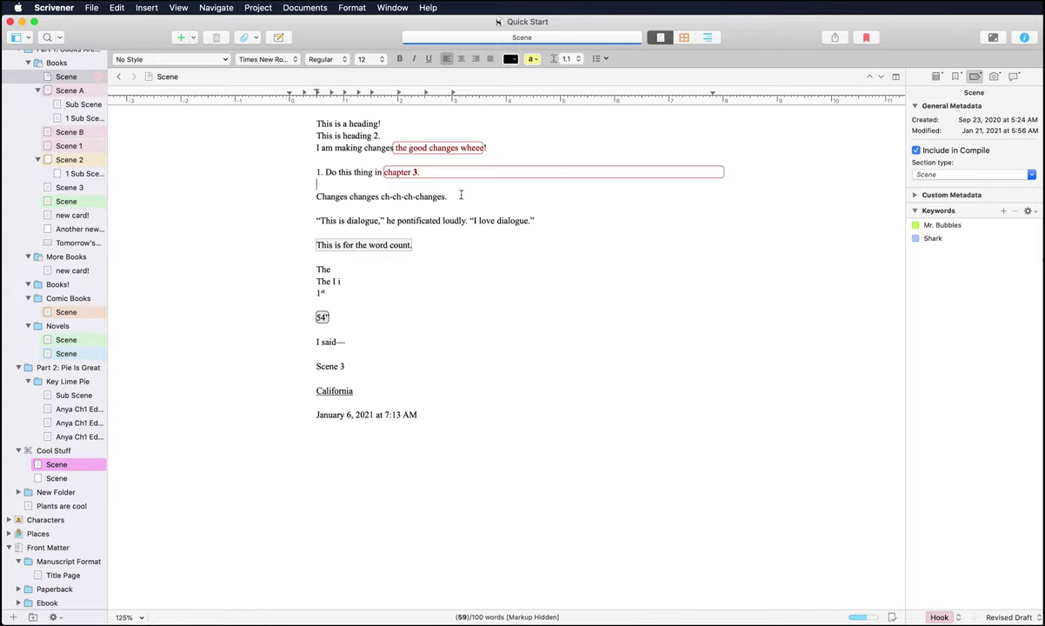
click(56, 65)
click(660, 37)
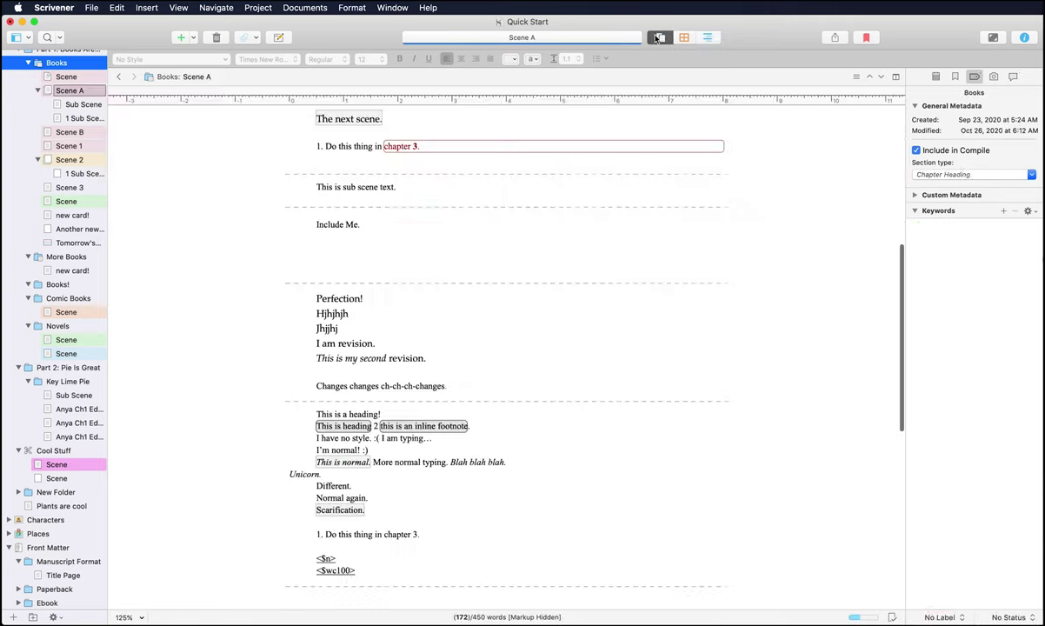
scroll(452, 261, down, 5)
scroll(453, 293, down, 3)
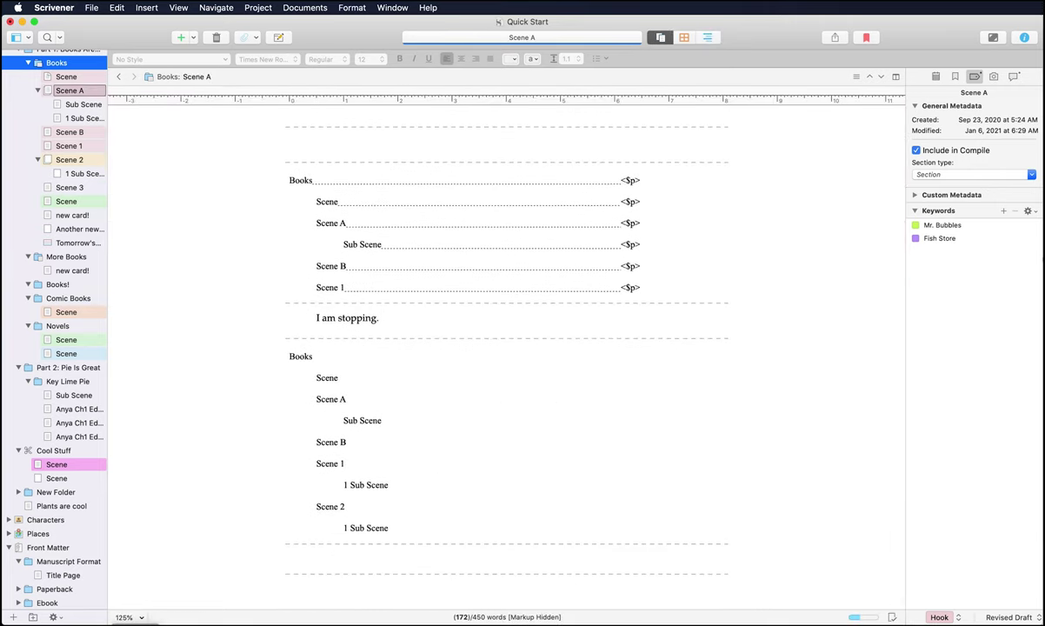
Enlarge the text zoom to 400% and scroll through the combined Books text
key(super+shift+period)
key(super+shift+period)
key(super+shift+period)
key(super+shift+period)
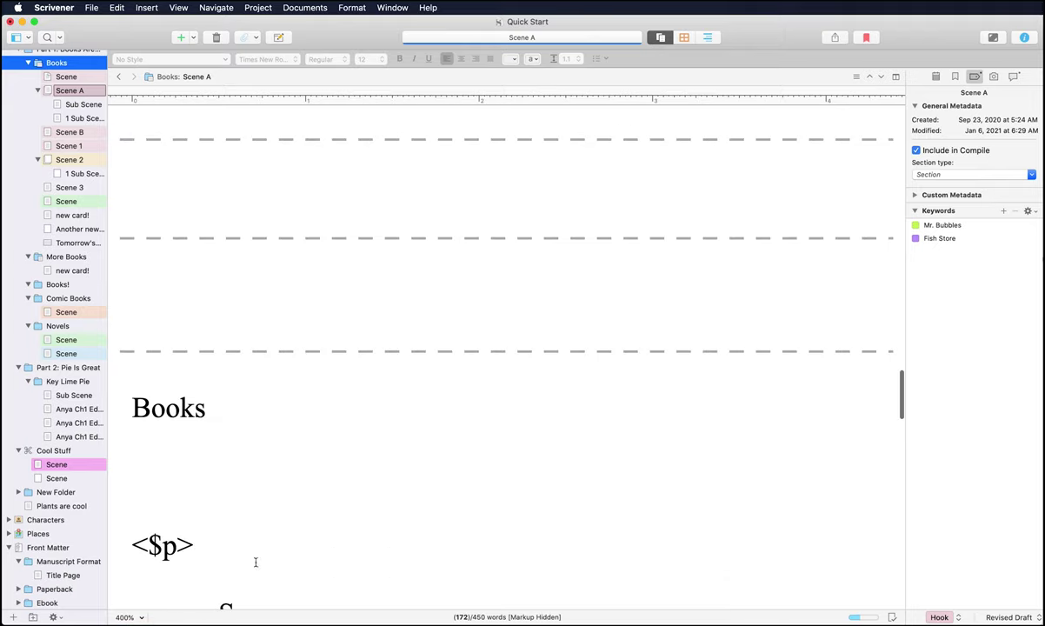
scroll(434, 492, down, 1)
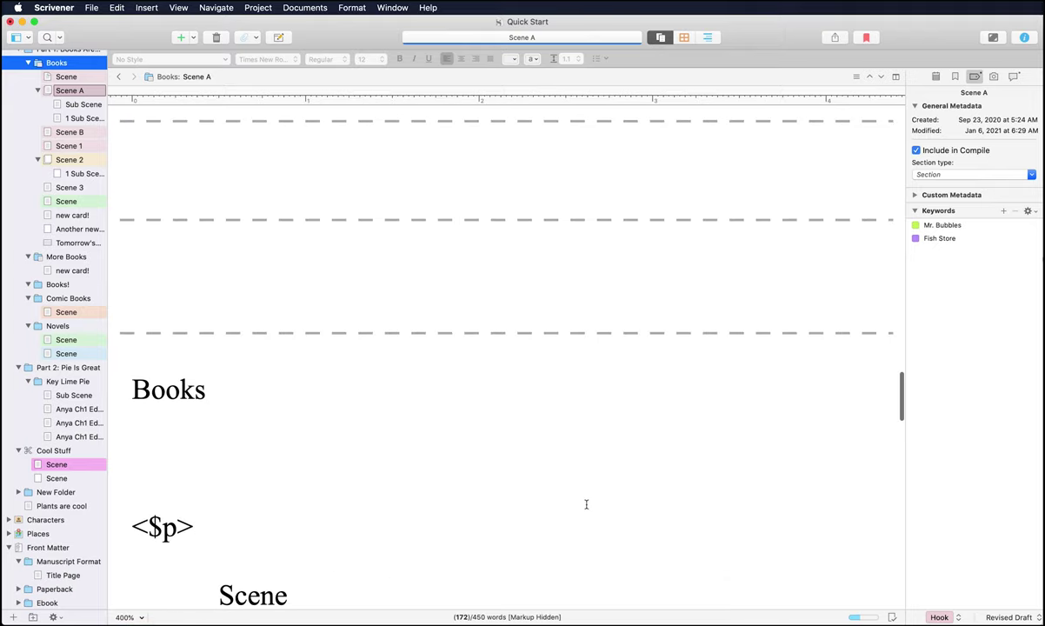
scroll(586, 504, up, 1)
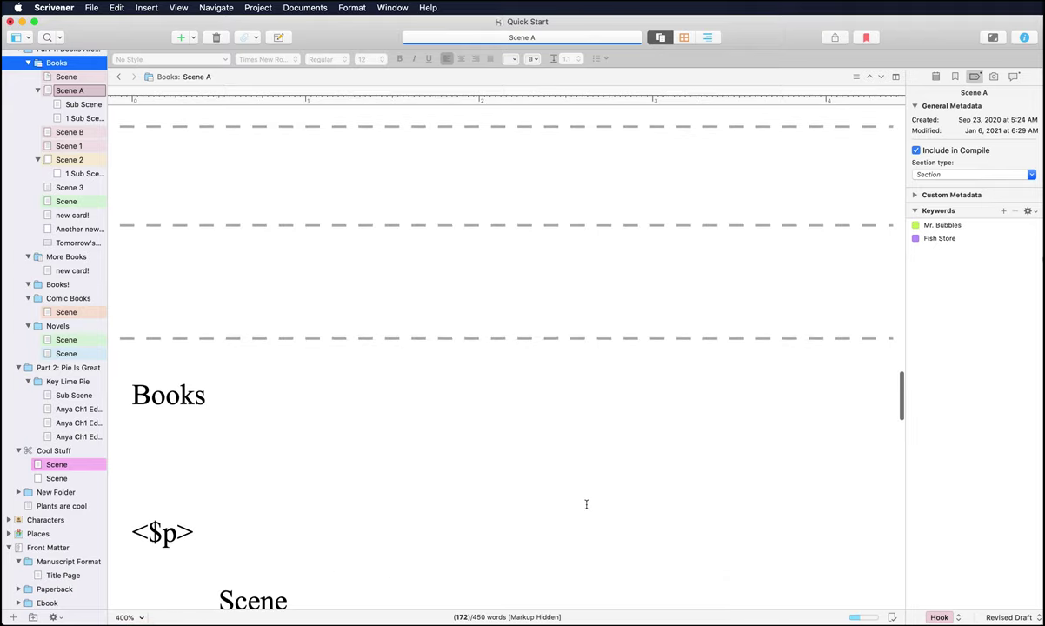
scroll(586, 504, down, 15)
scroll(586, 504, up, 15)
scroll(586, 504, up, 10)
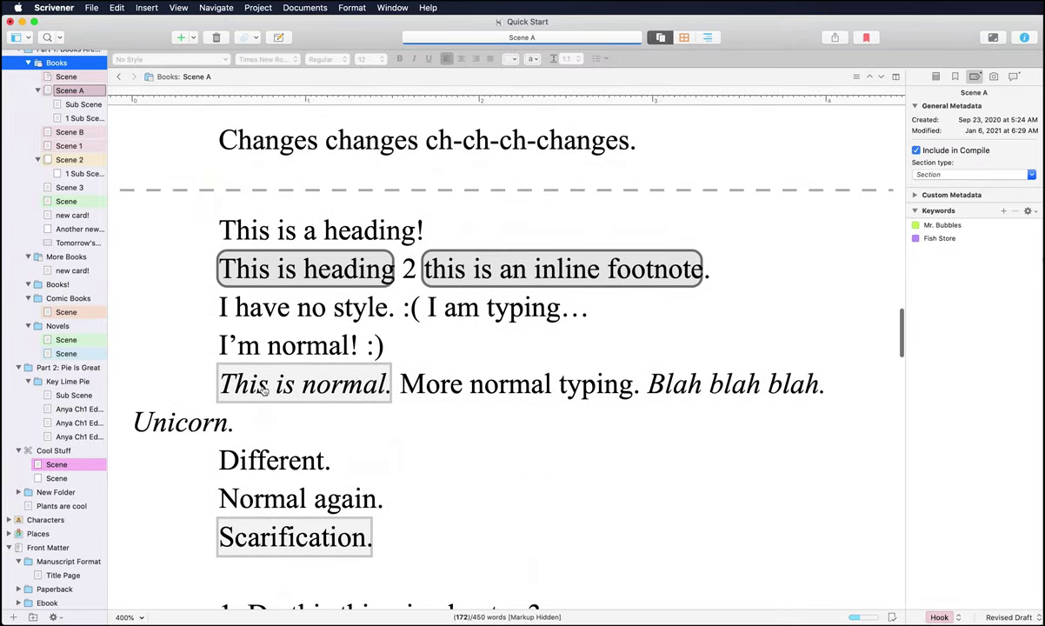
scroll(608, 401, up, 20)
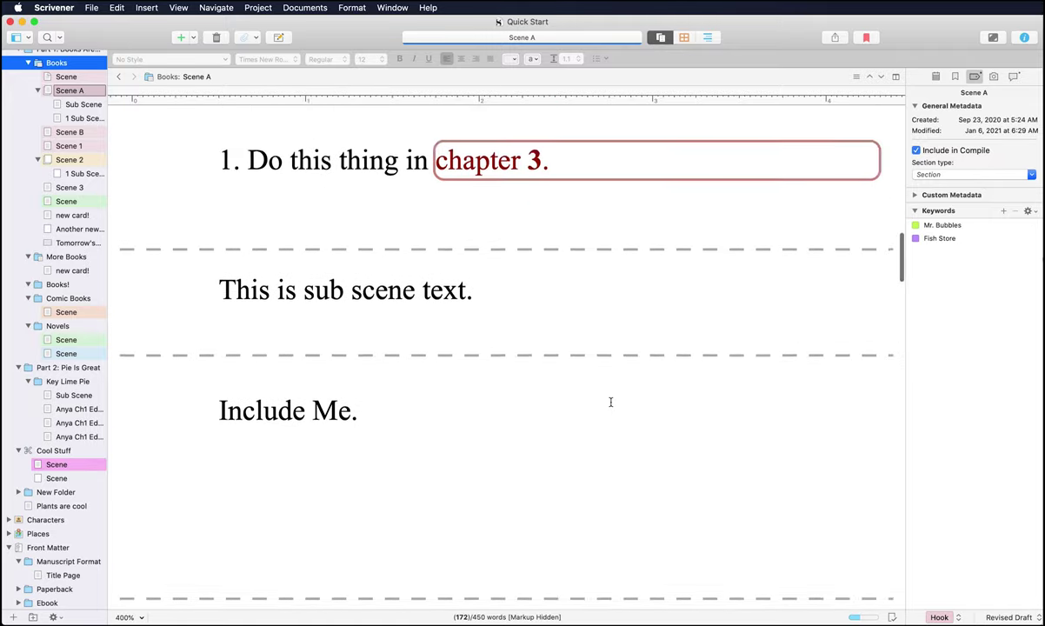
scroll(611, 402, up, 5)
scroll(611, 402, down, 10)
scroll(610, 402, up, 2)
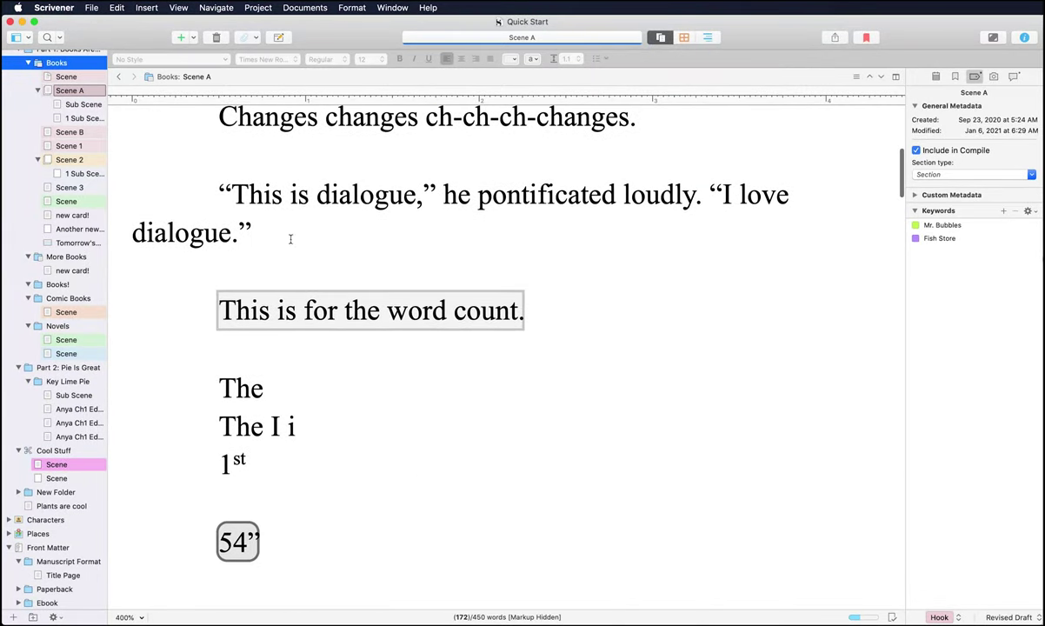
scroll(275, 215, down, 1)
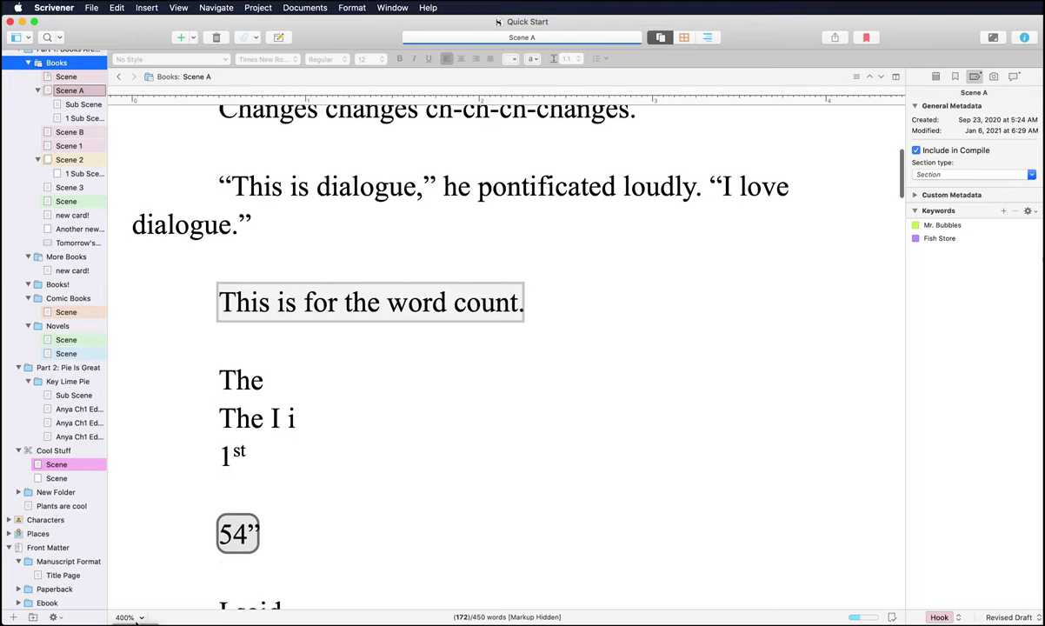
Return the editor's text zoom to 125%
click(221, 222)
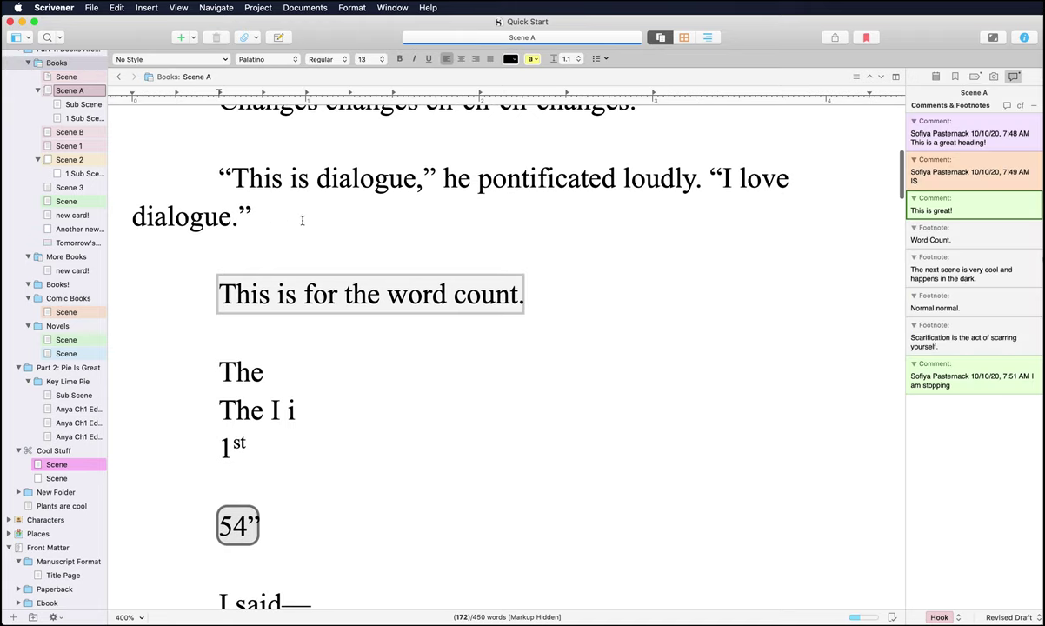
click(360, 215)
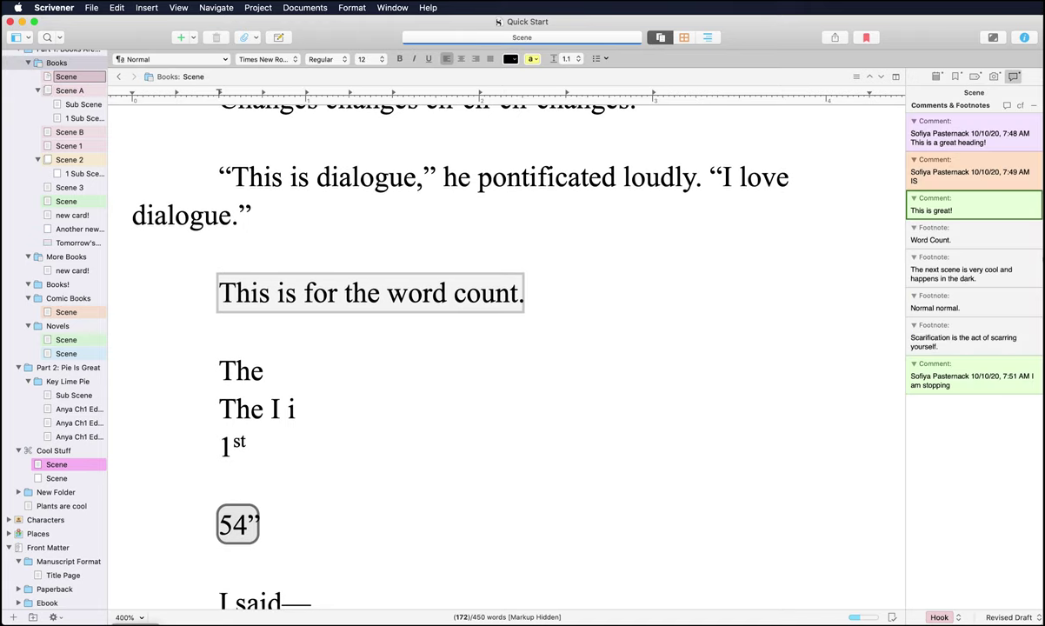
key(super+shift+comma)
key(super+shift+comma)
key(super+shift+comma)
key(super+shift+comma)
key(super+shift+comma)
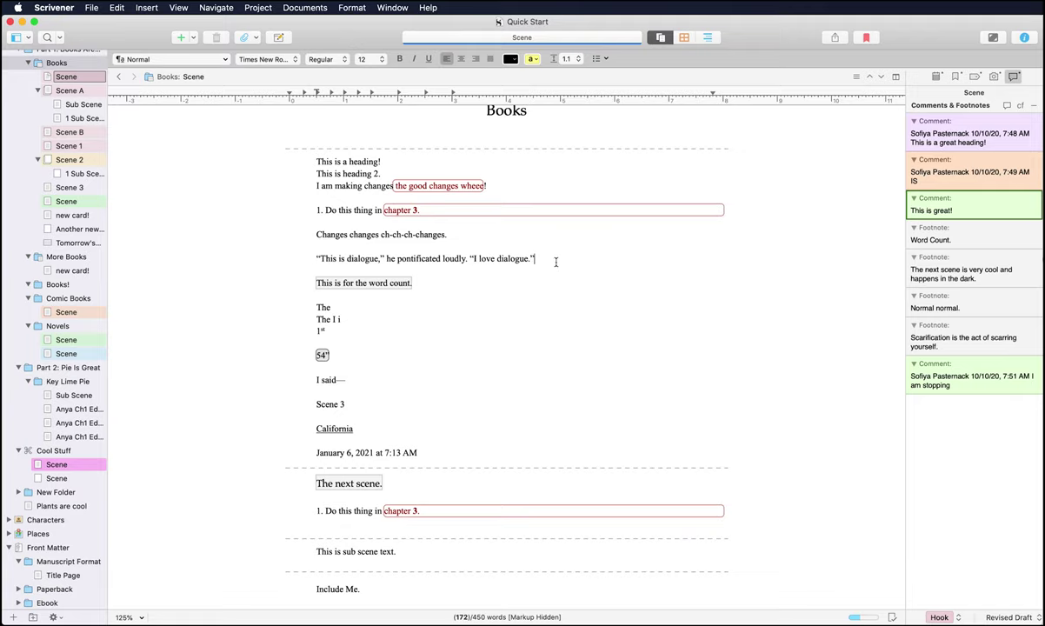
scroll(539, 271, down, 1)
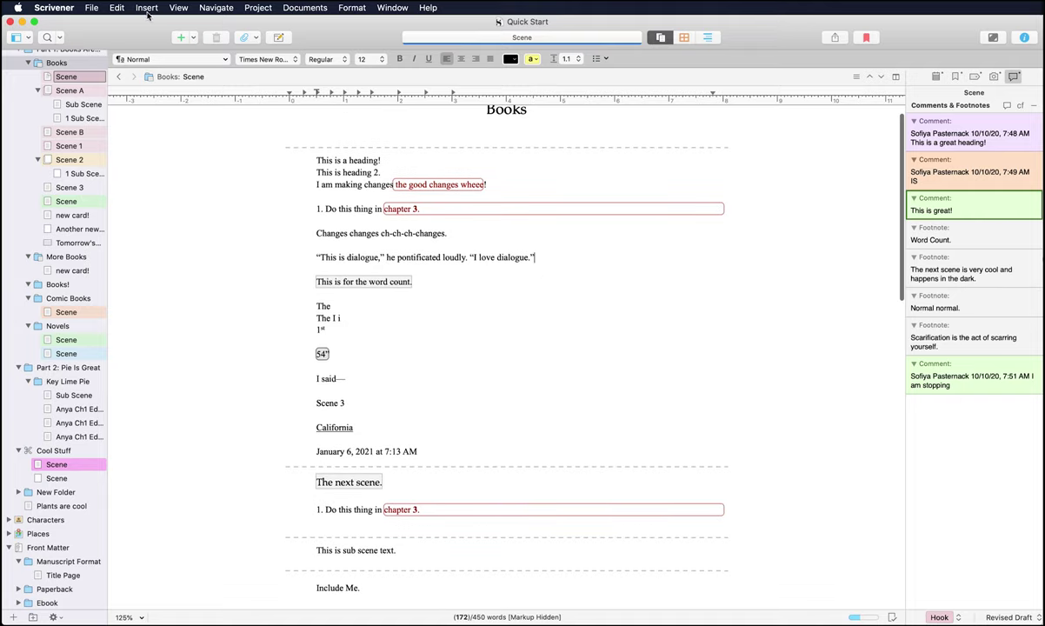
Open the custom zoom percentage dialog and cancel it
click(179, 8)
click(343, 187)
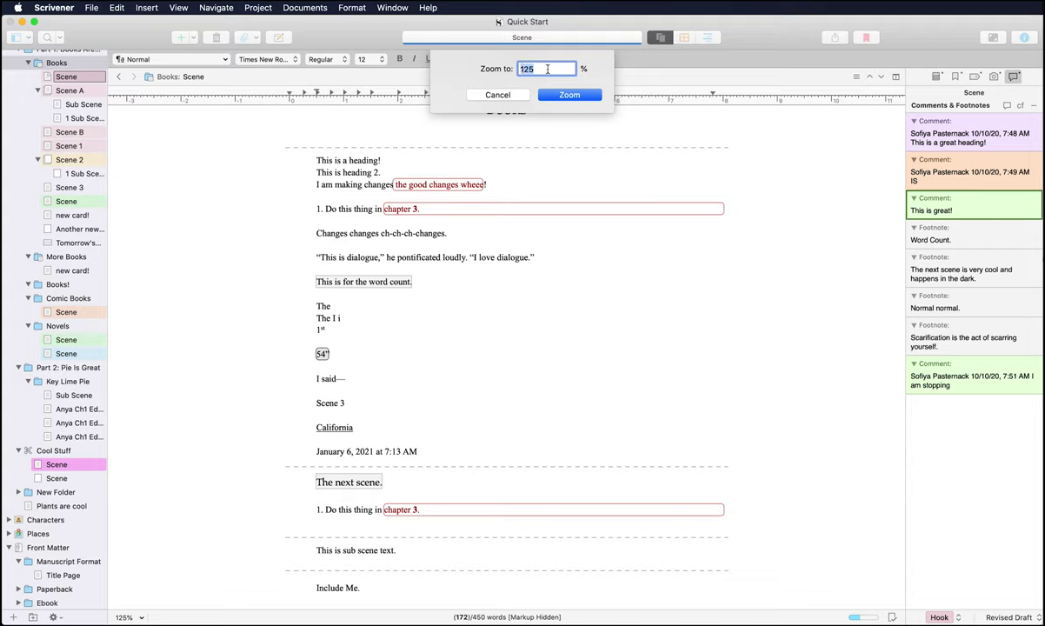
click(515, 96)
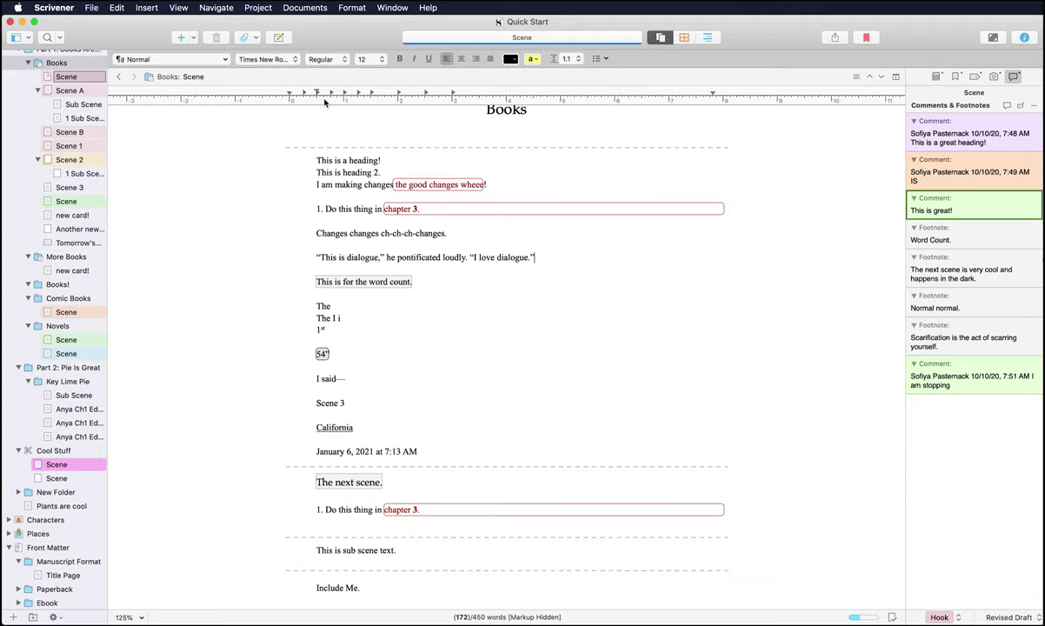
click(178, 8)
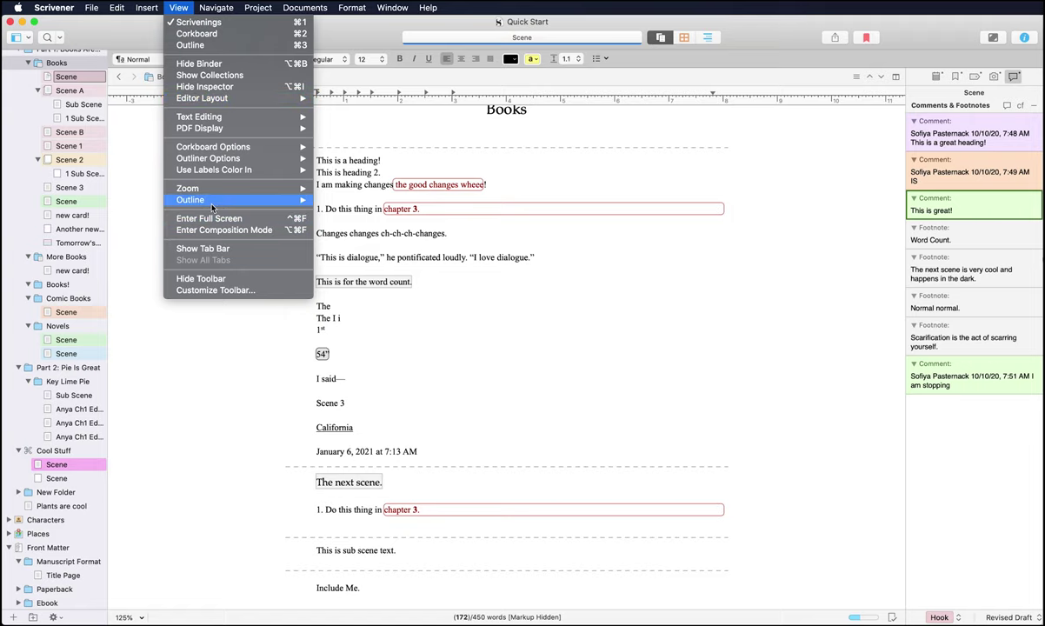
Show Books as an outline, expand all rows, then fold Scene A and Scene 2
key(super+3)
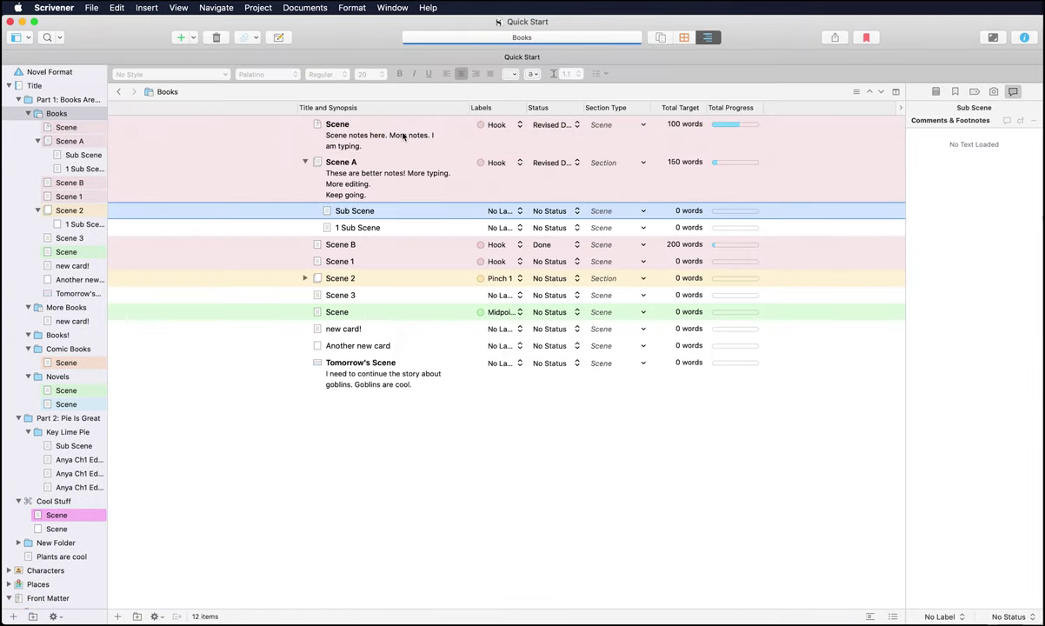
click(178, 9)
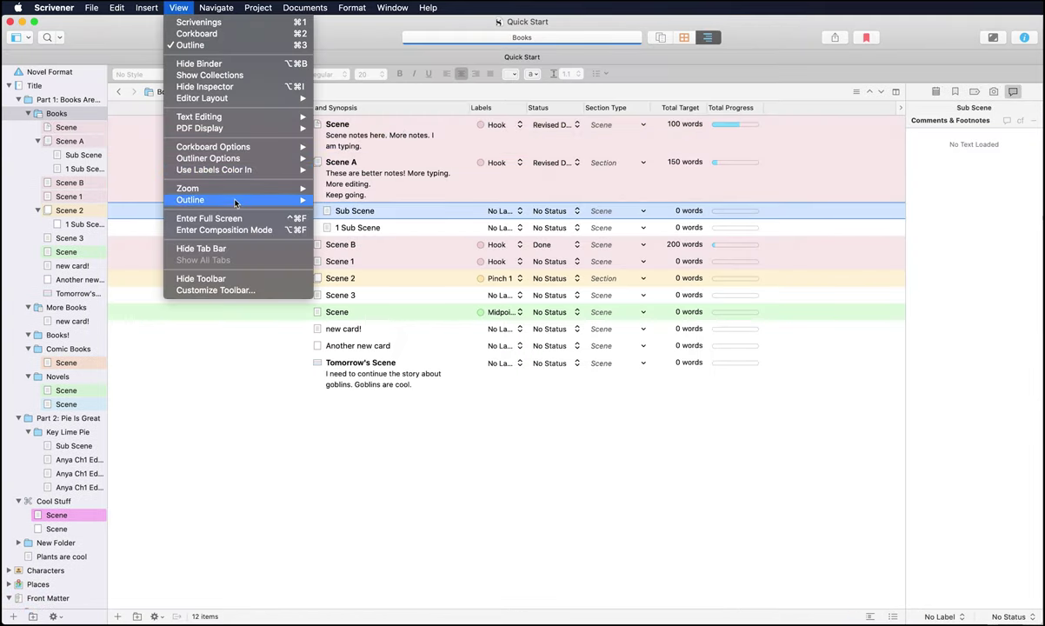
mouse_move(232, 203)
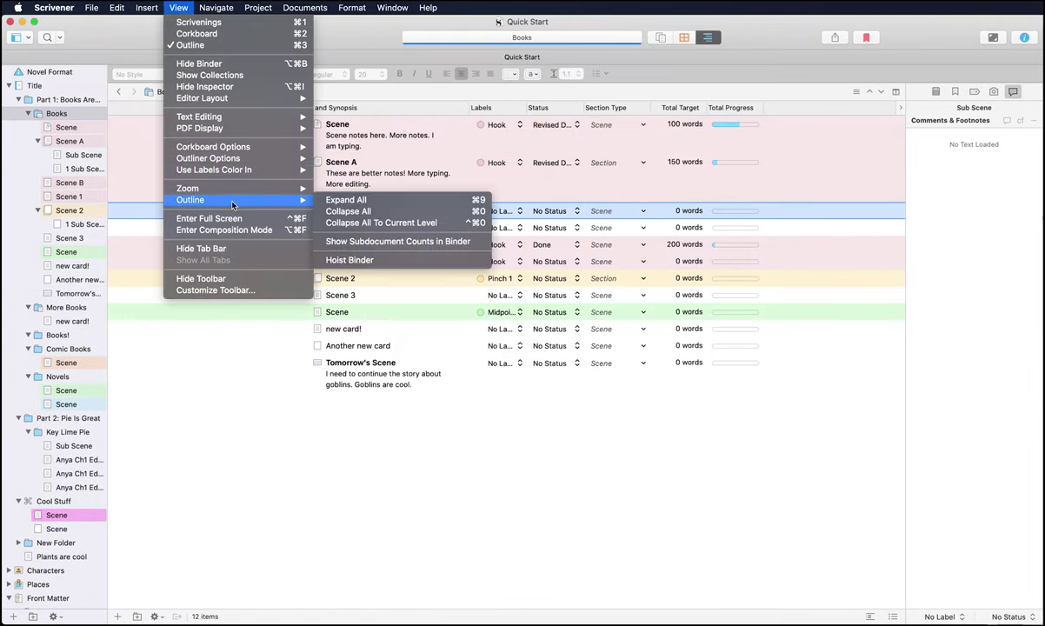
click(383, 200)
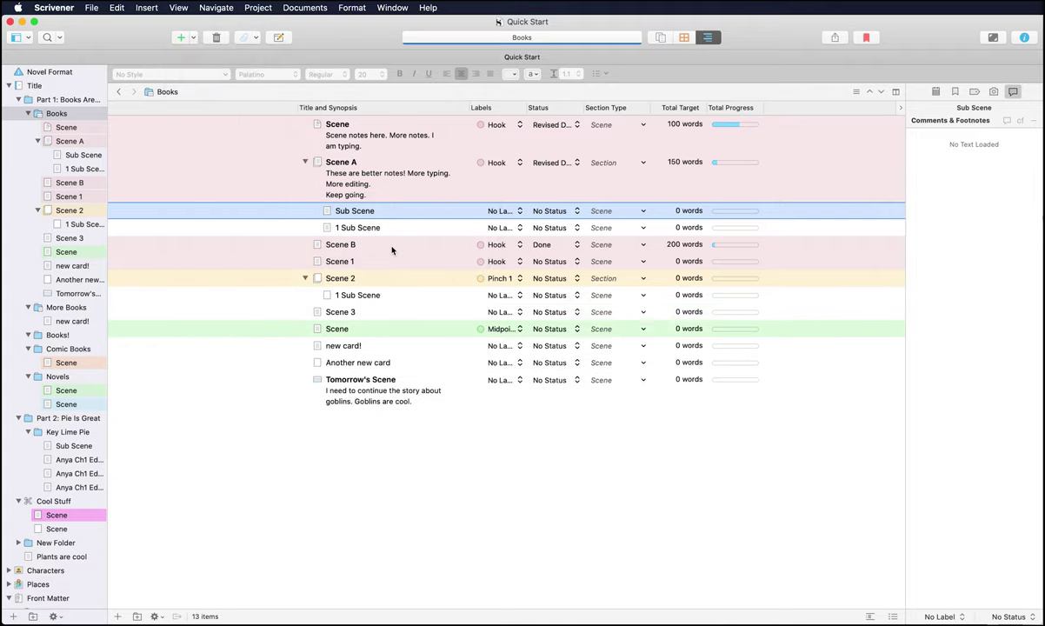
click(306, 162)
click(306, 244)
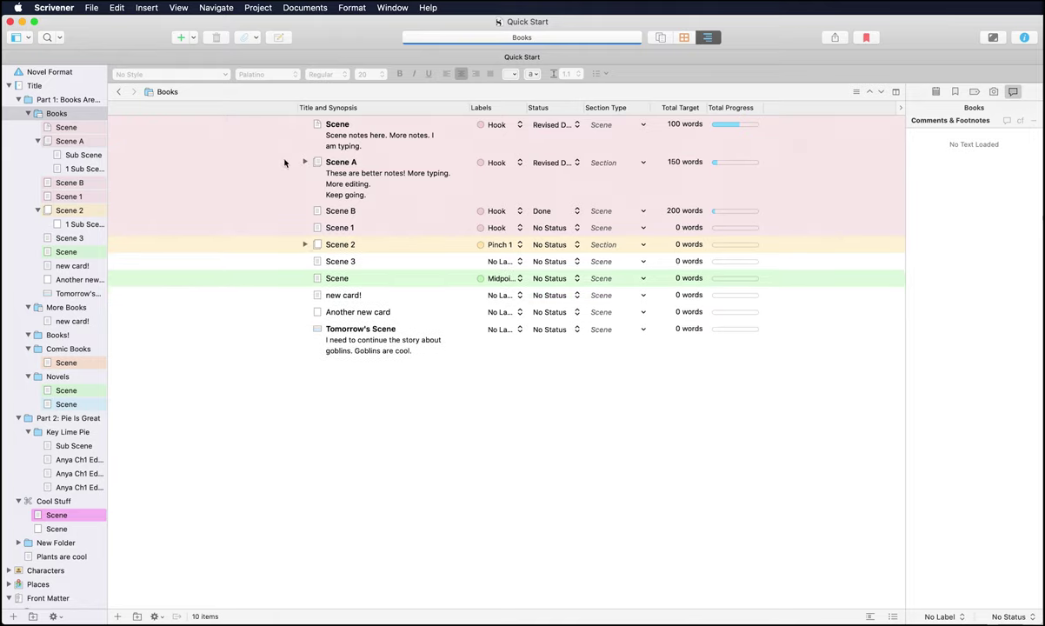
Expand then collapse all outline rows, and reopen Scene A and Scene 2 individually
click(178, 7)
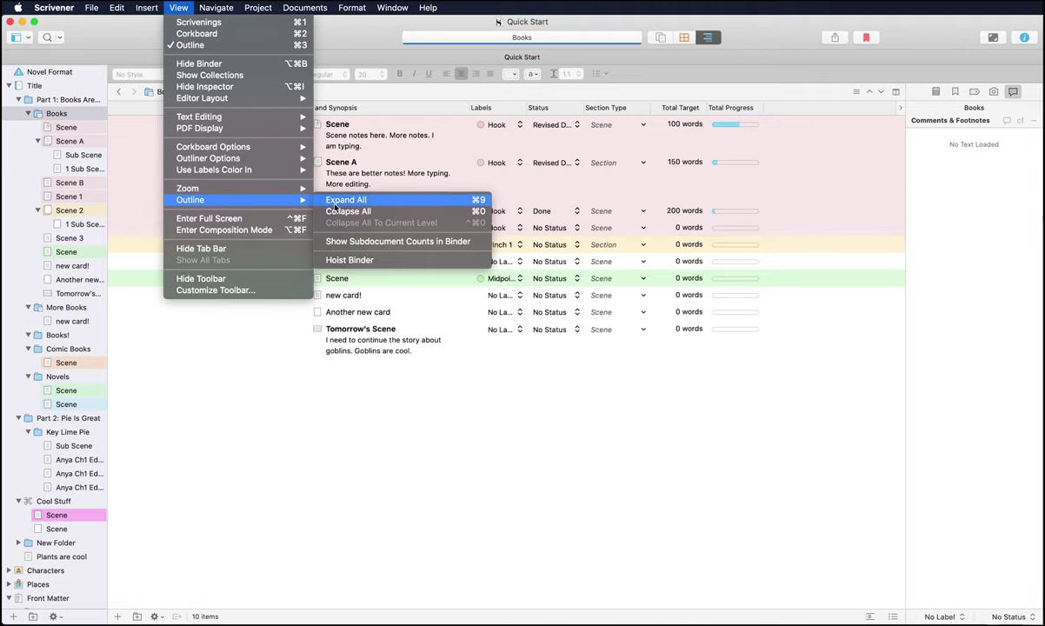
click(335, 194)
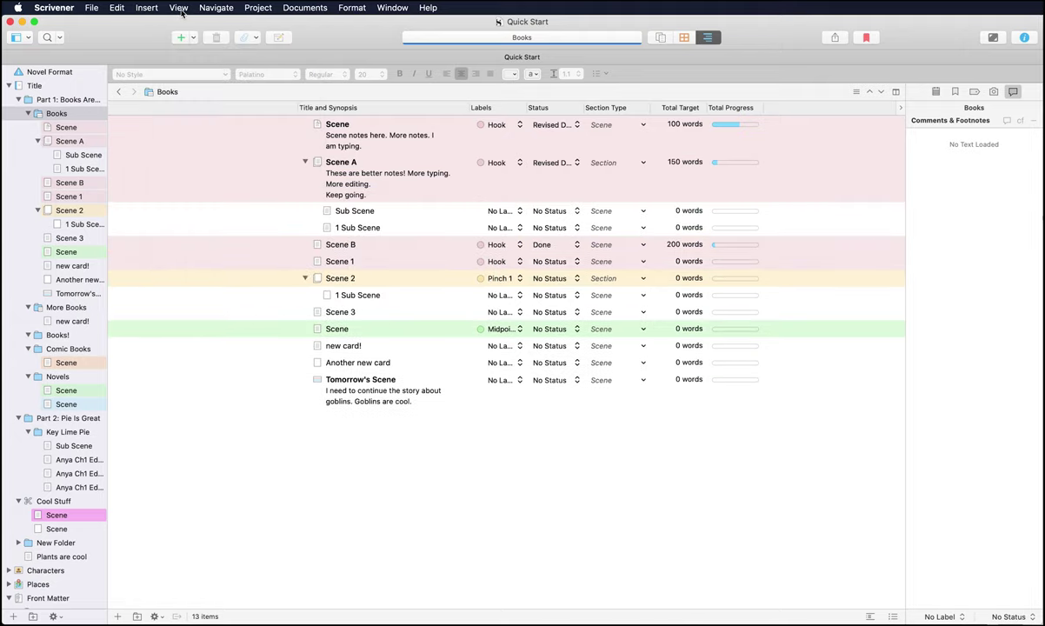
click(179, 9)
mouse_move(212, 198)
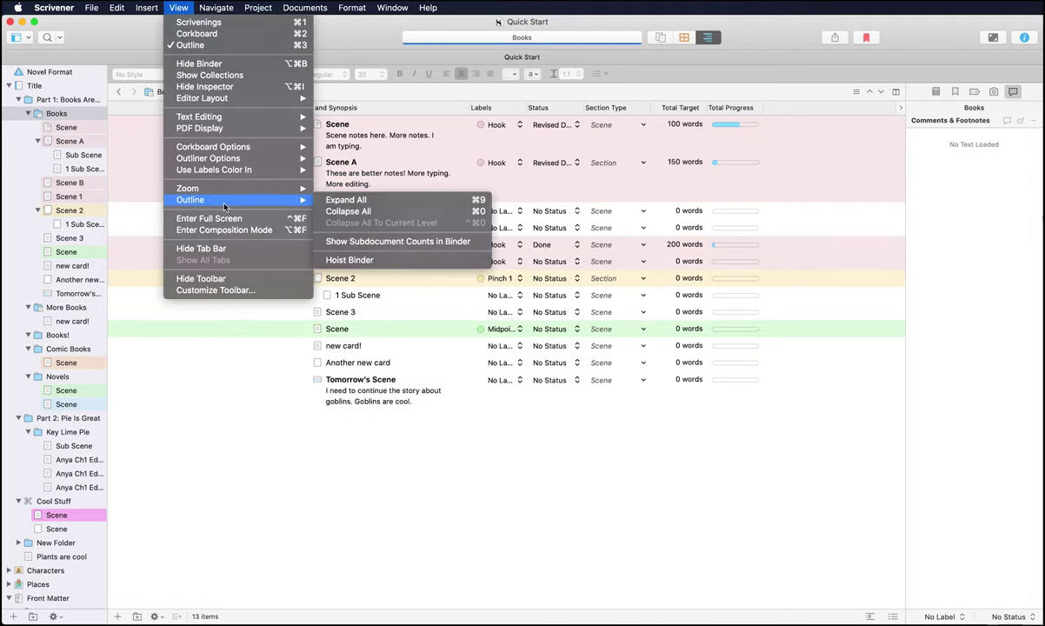
click(341, 211)
click(338, 213)
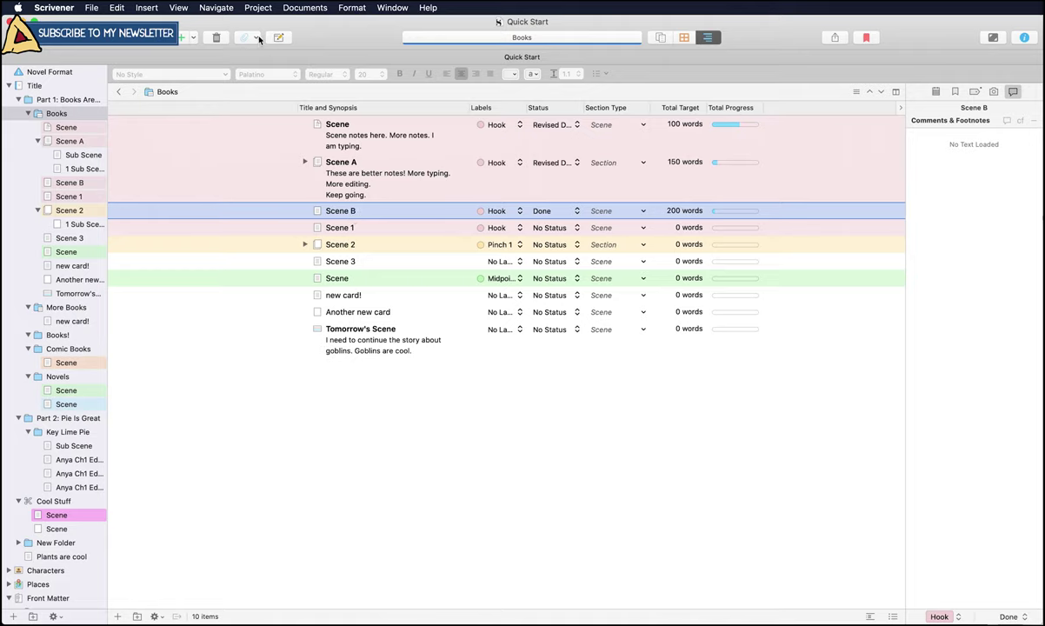
click(303, 162)
click(304, 278)
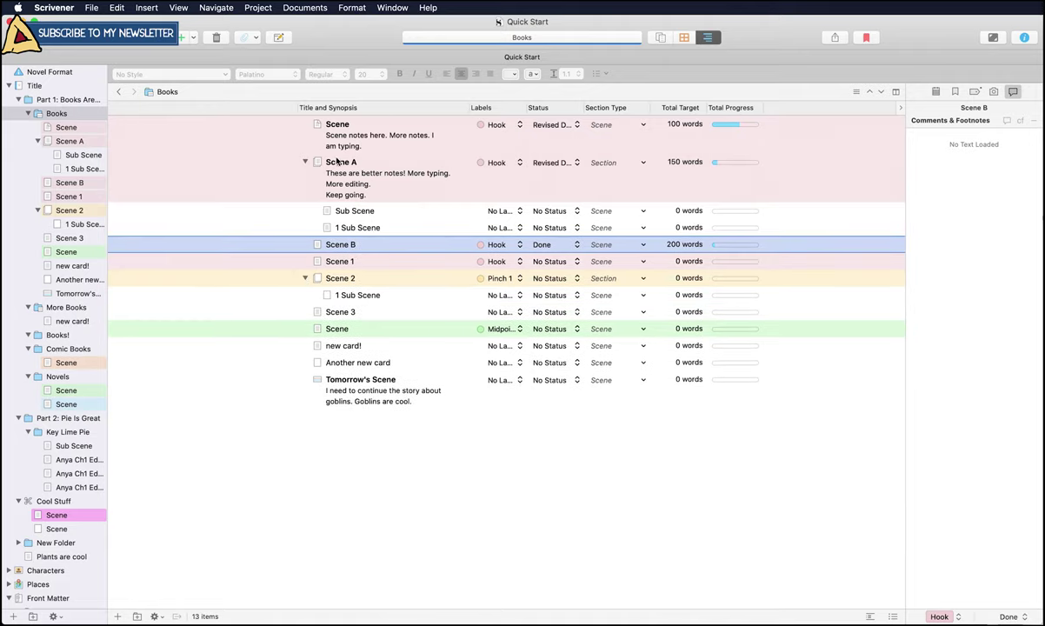
click(306, 125)
Expand every outline level, then use Collapse All To Current Level
click(177, 8)
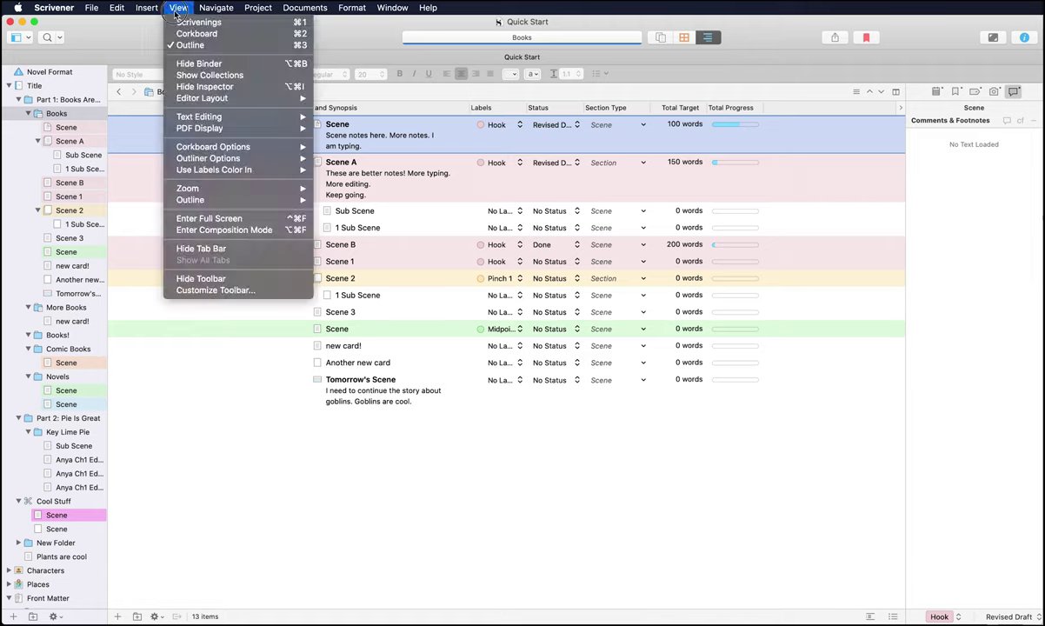
mouse_move(205, 199)
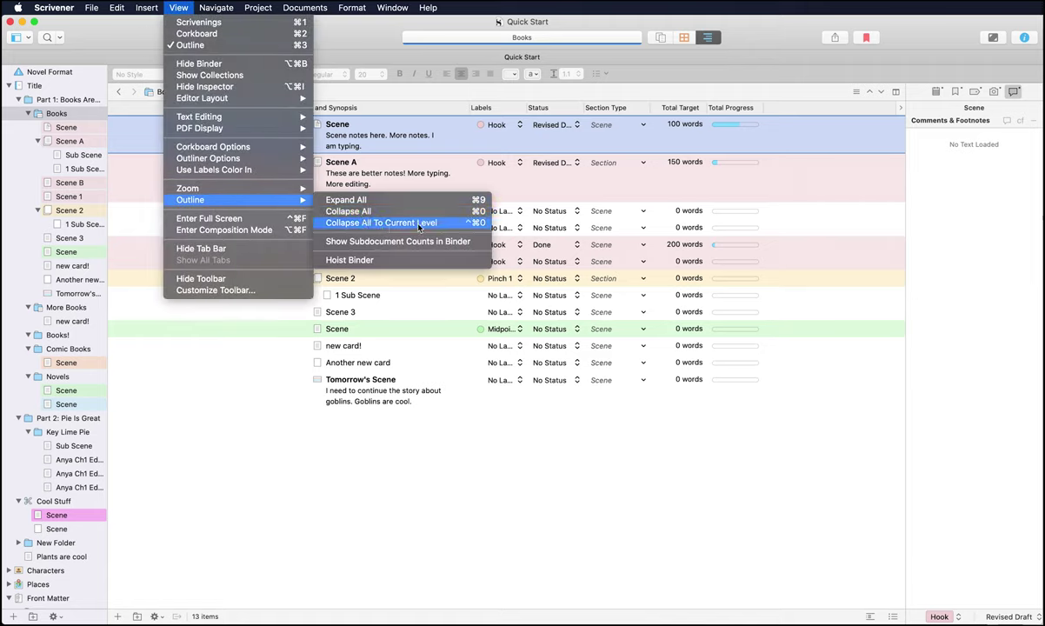
click(381, 203)
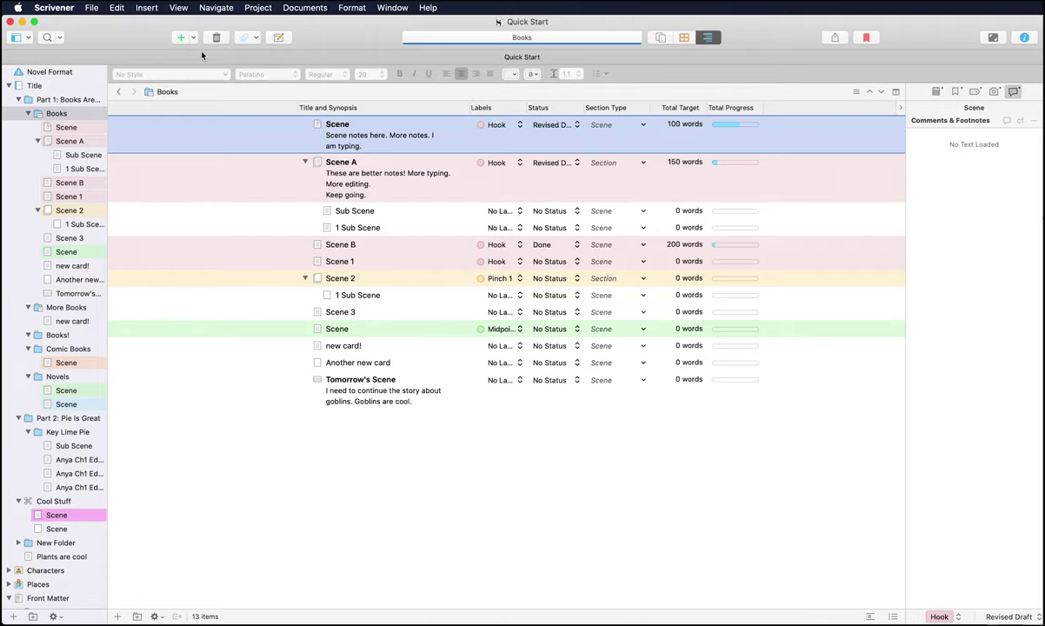
click(178, 7)
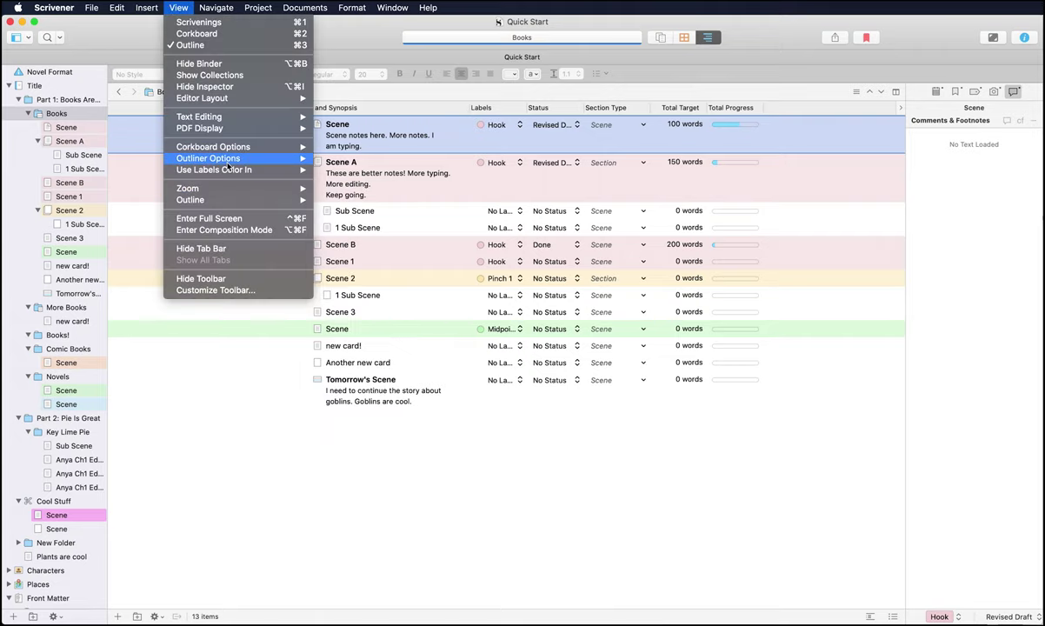
mouse_move(227, 173)
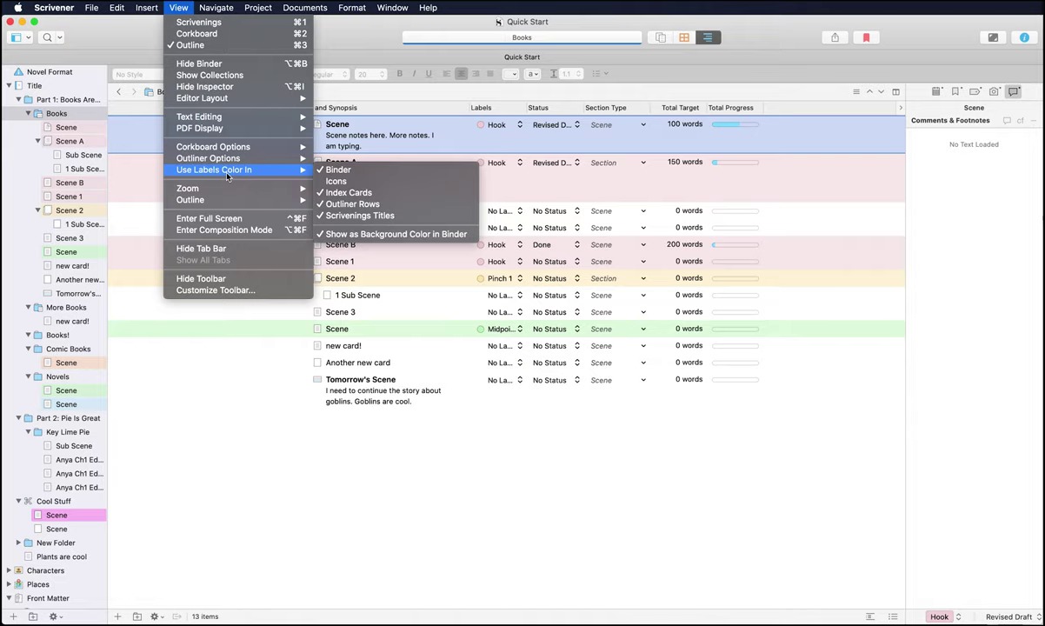
mouse_move(215, 197)
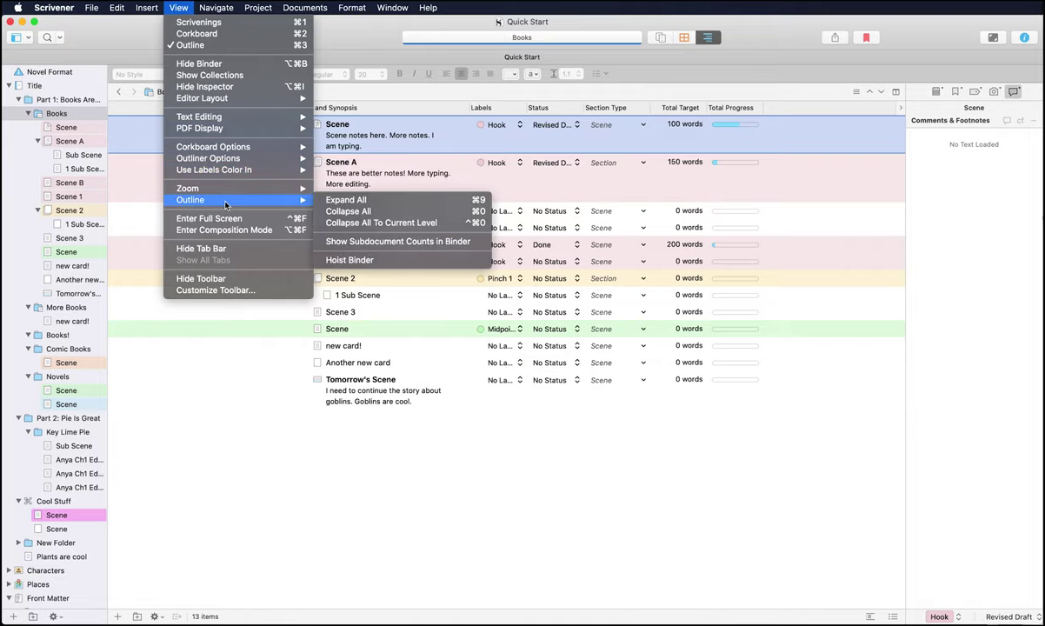
click(380, 226)
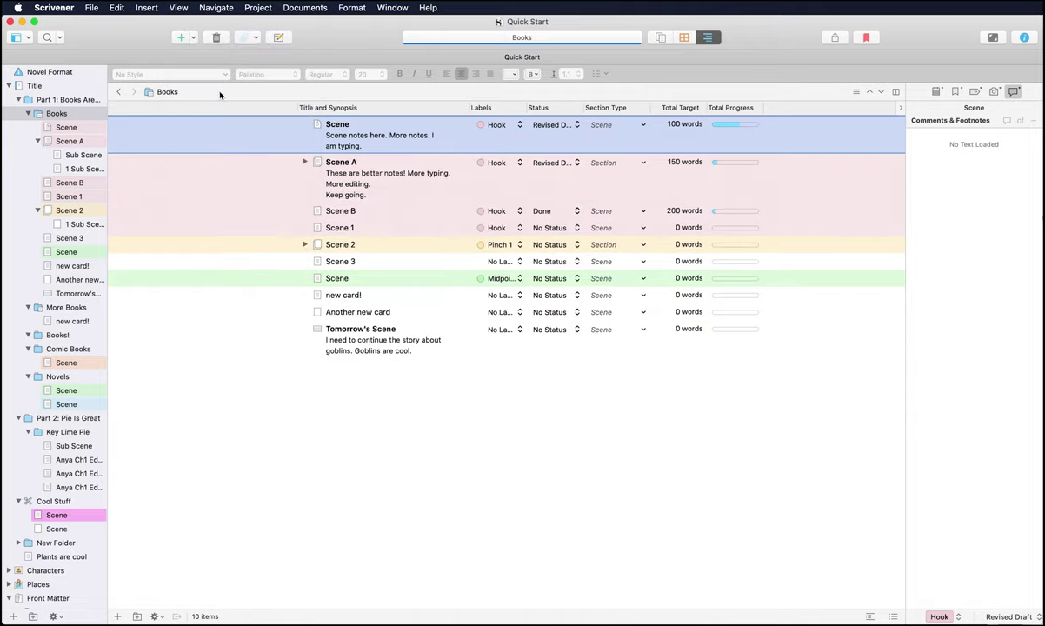
click(202, 8)
mouse_move(183, 10)
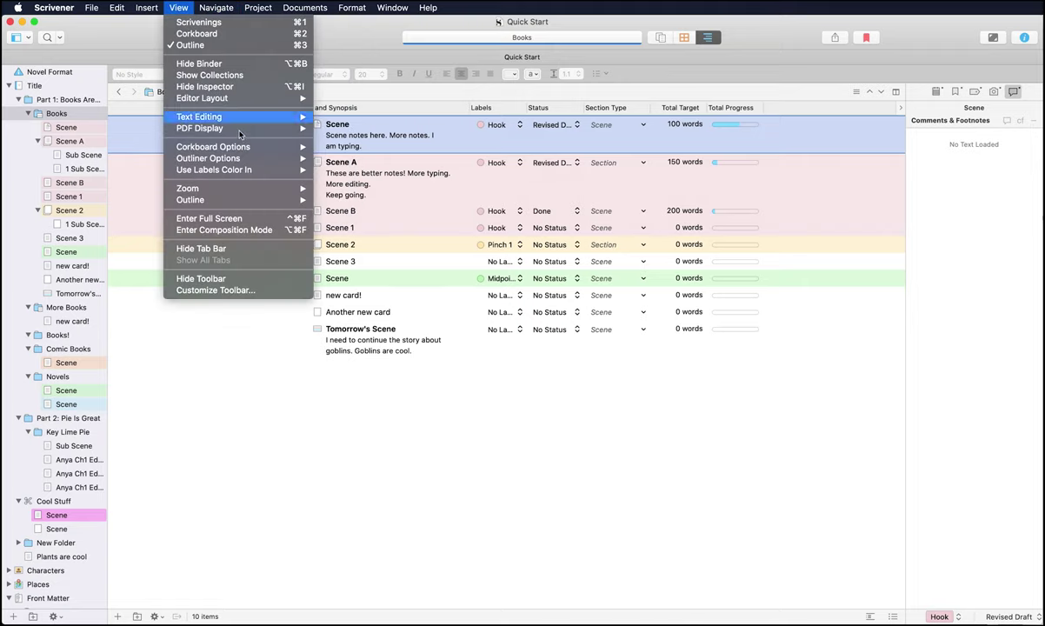
mouse_move(209, 128)
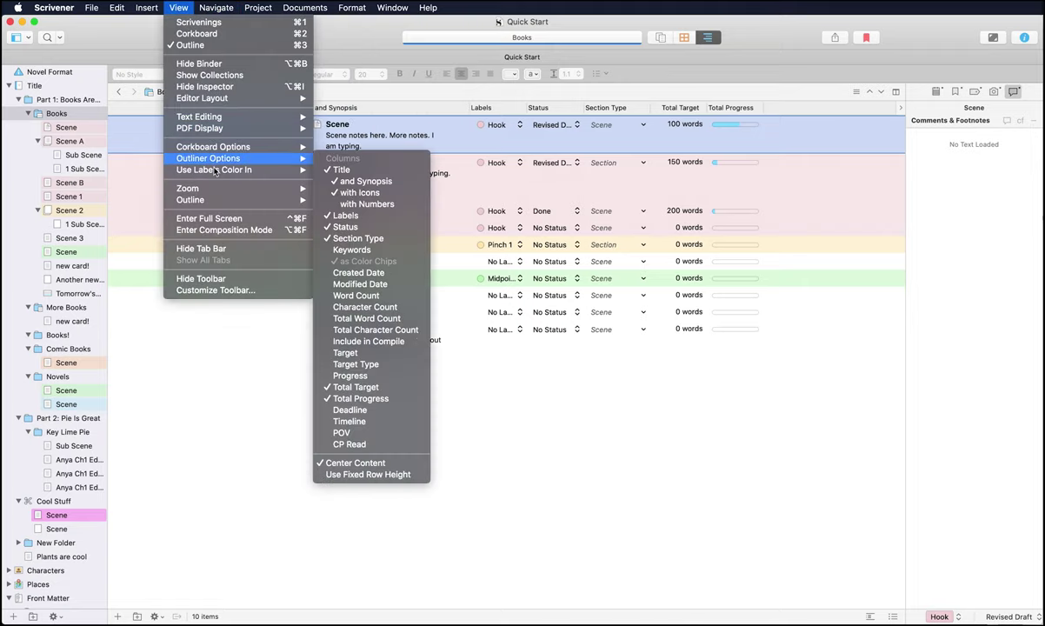
mouse_move(217, 200)
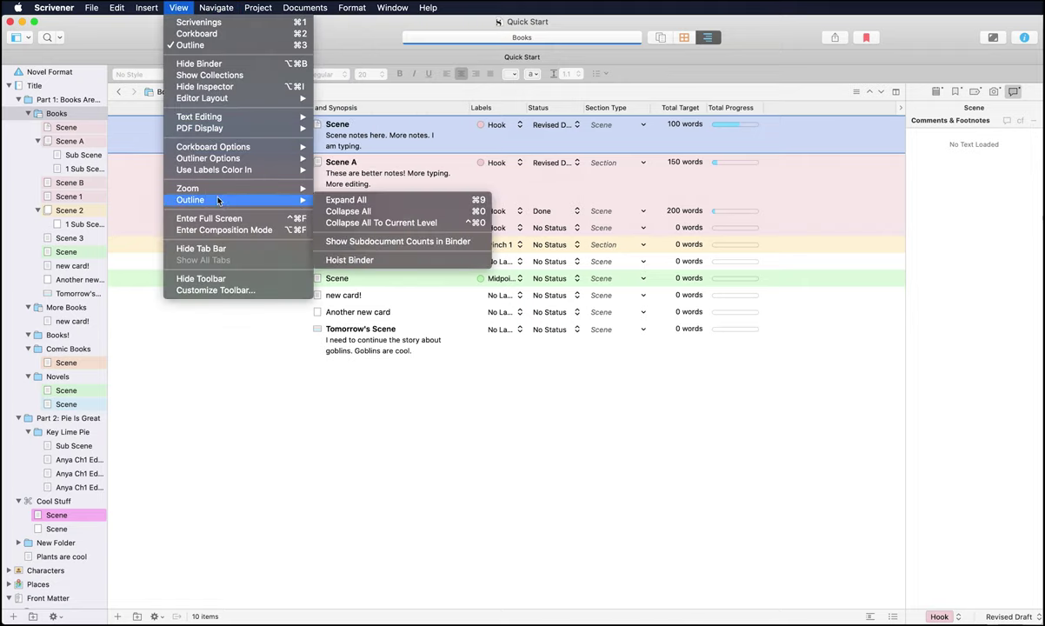
Turn on Show Subdocument Counts in Binder and scroll through the Books outline
click(418, 248)
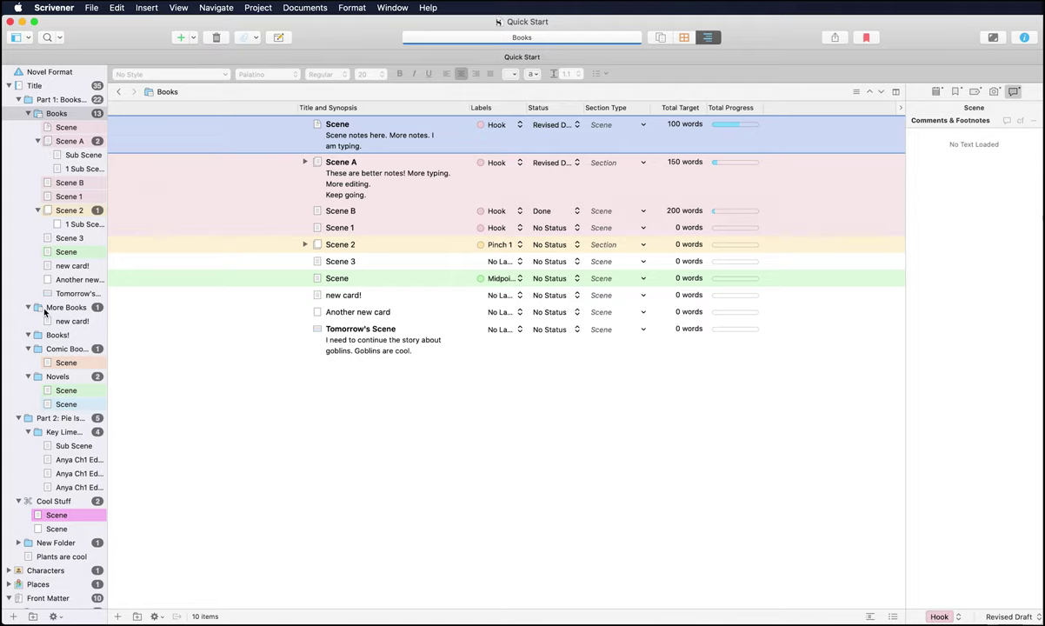
scroll(59, 314, down, 1)
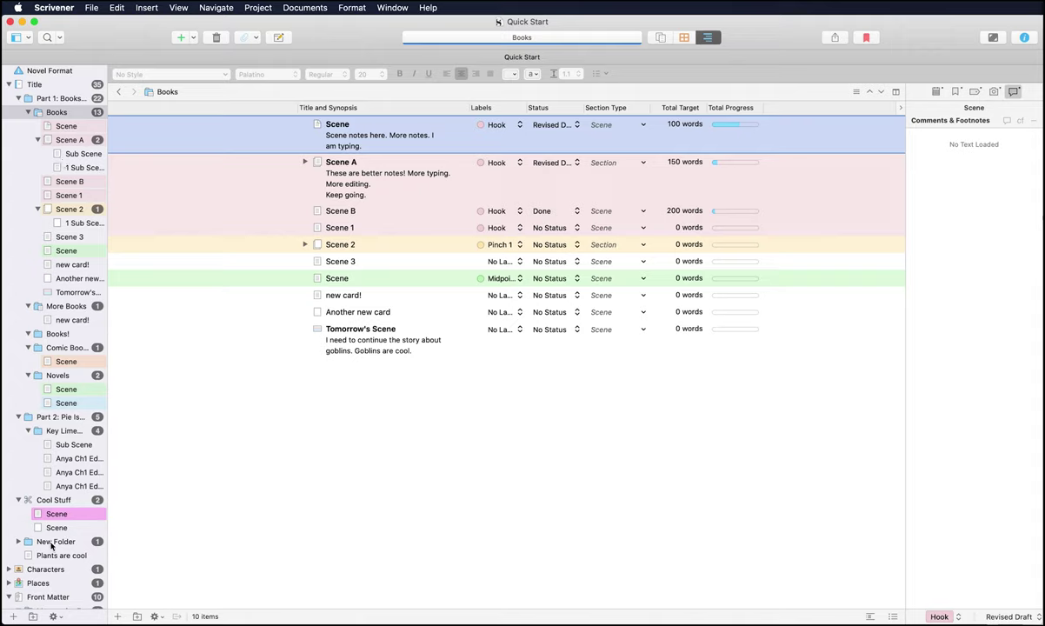
scroll(51, 545, down, 10)
scroll(51, 545, up, 10)
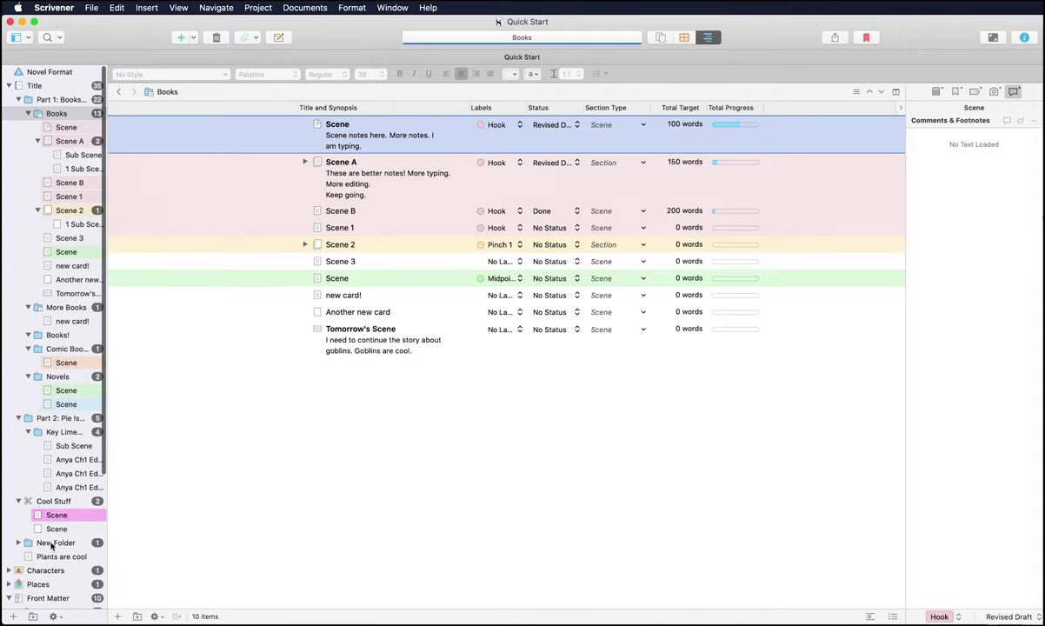
Hoist the binder to the Books folder, then return it to the full project
click(178, 8)
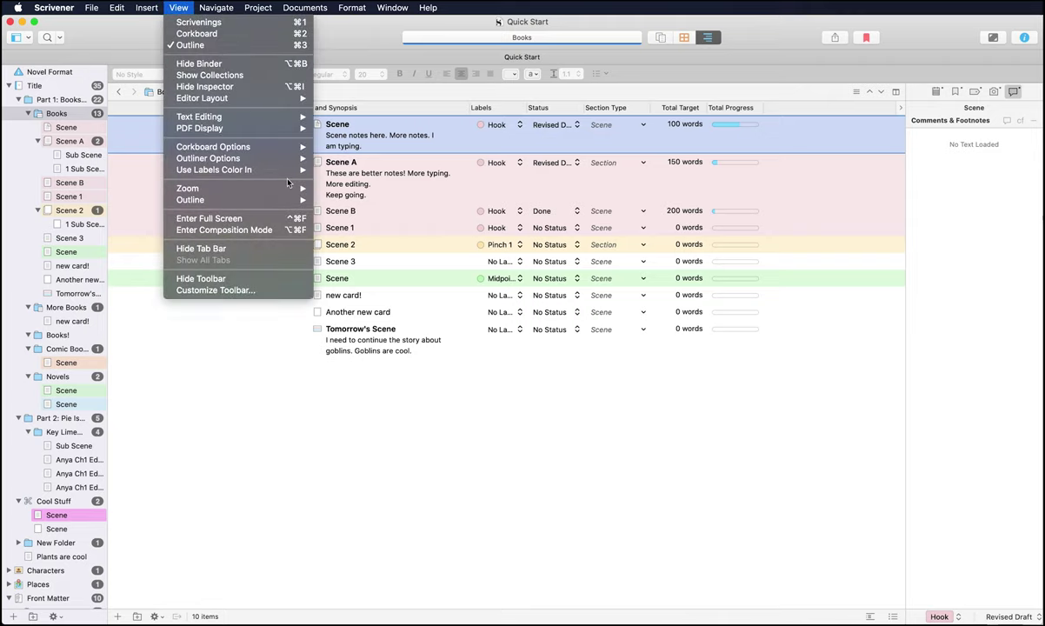
click(352, 260)
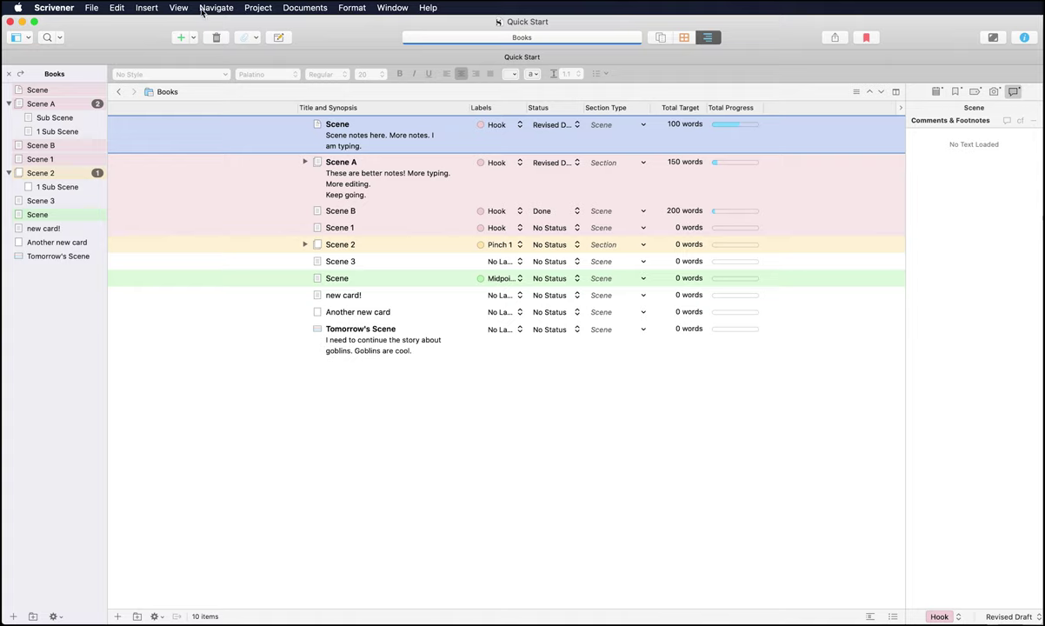
click(179, 8)
click(347, 207)
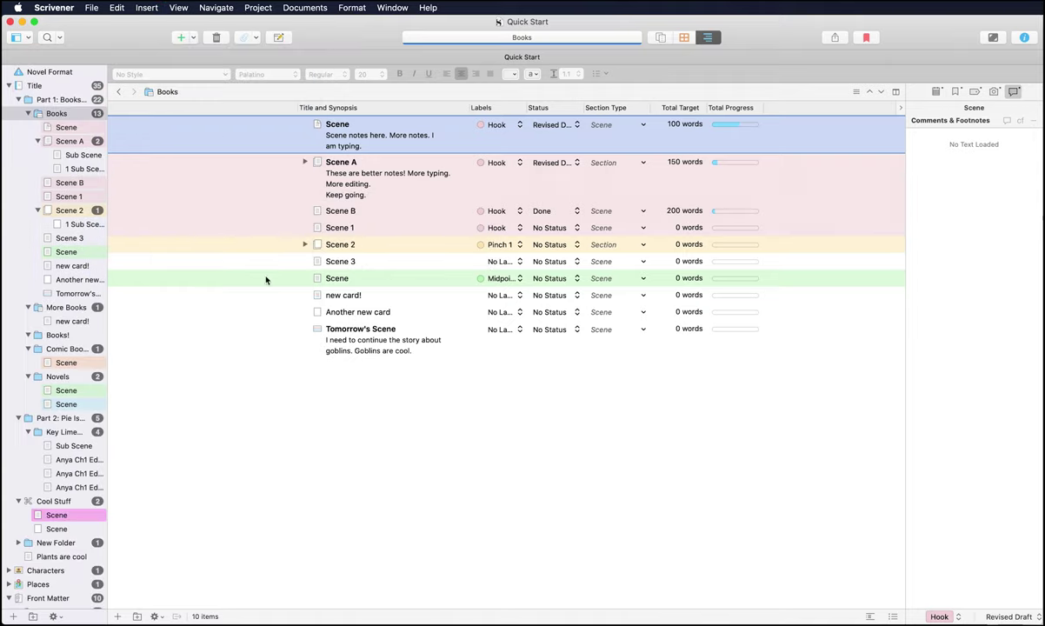
scroll(52, 235, down, 5)
scroll(54, 247, up, 7)
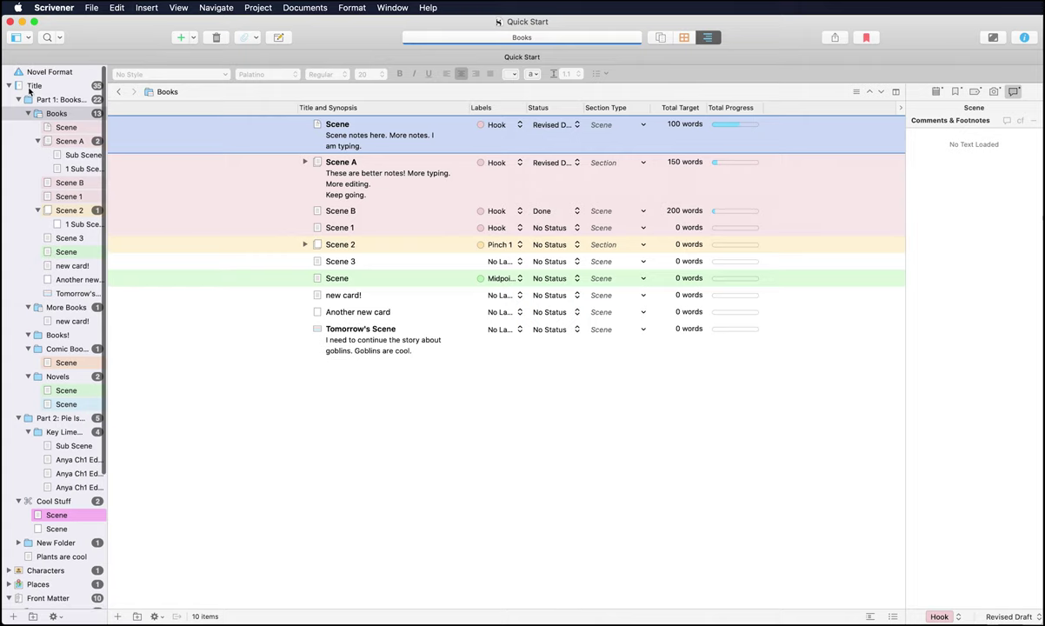
Hoist the binder to Part 1: Books Are Great, then unhoist to the whole project
click(57, 99)
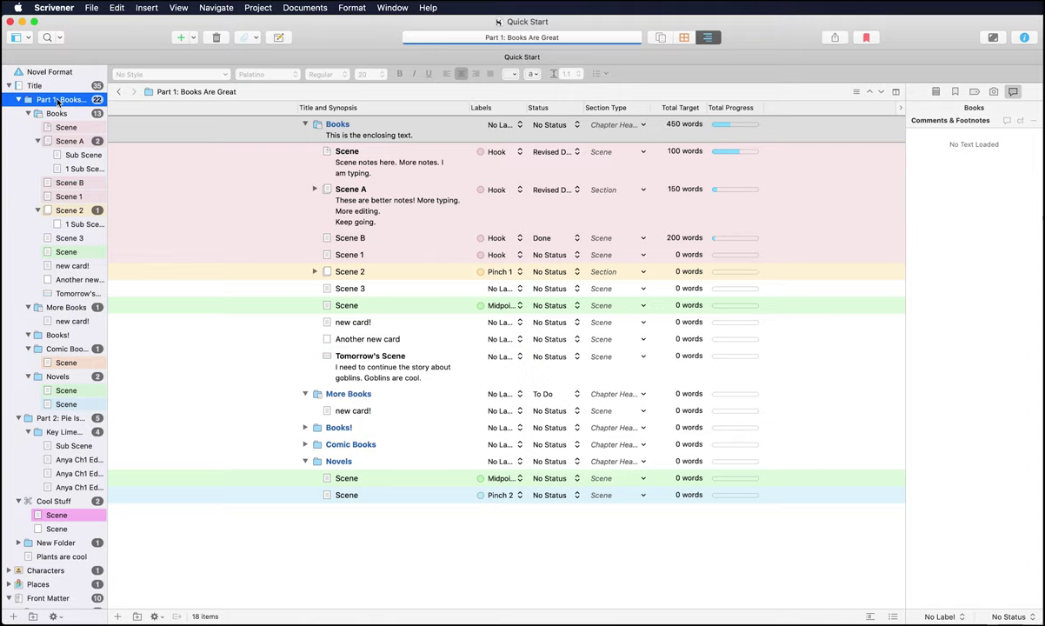
click(176, 8)
mouse_move(210, 206)
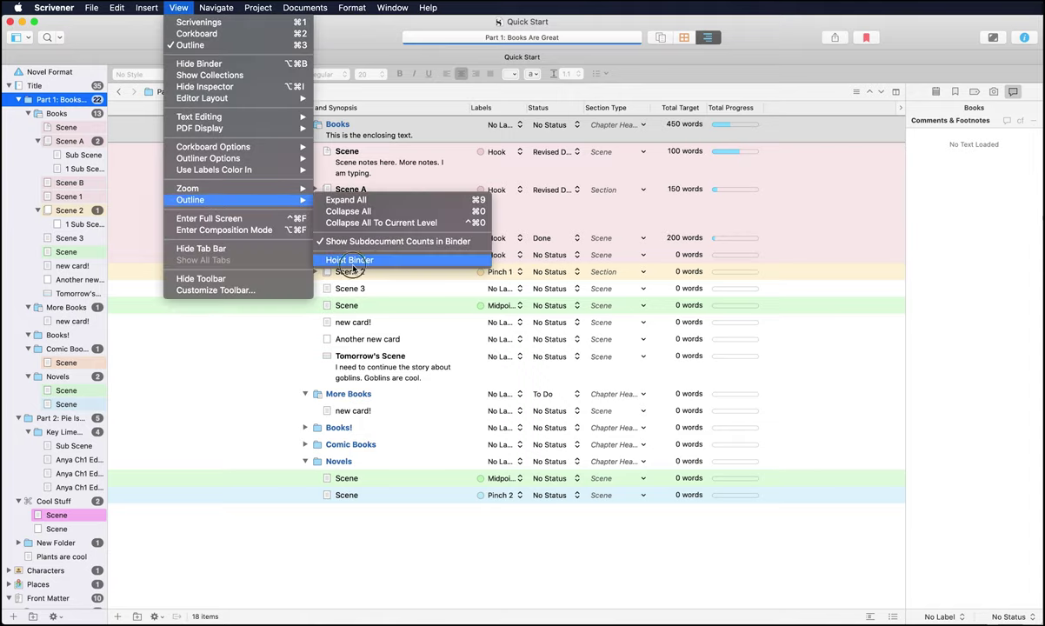
click(334, 252)
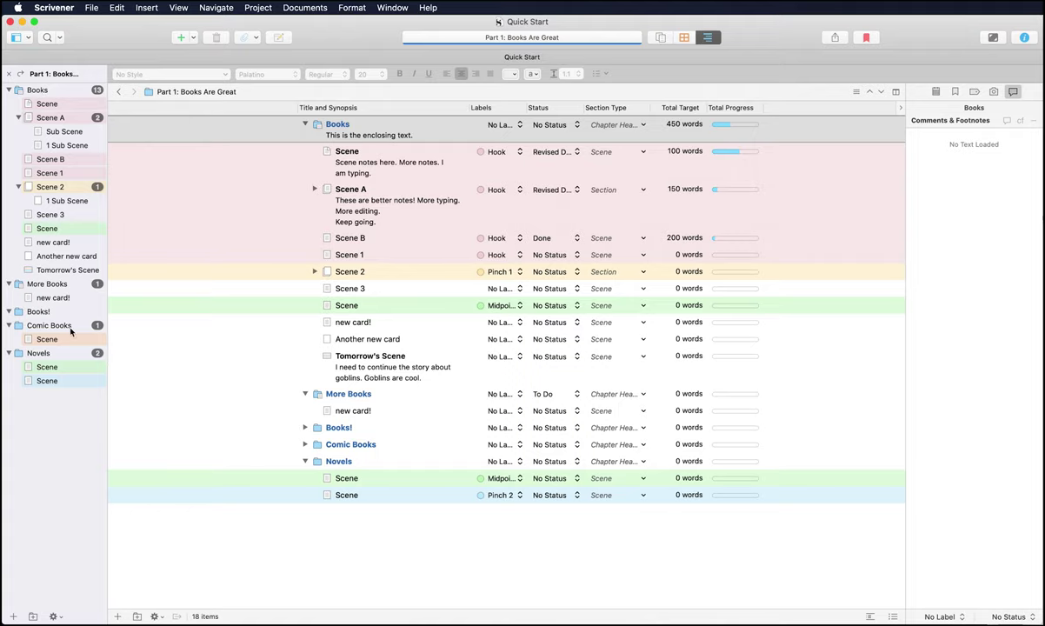
click(33, 91)
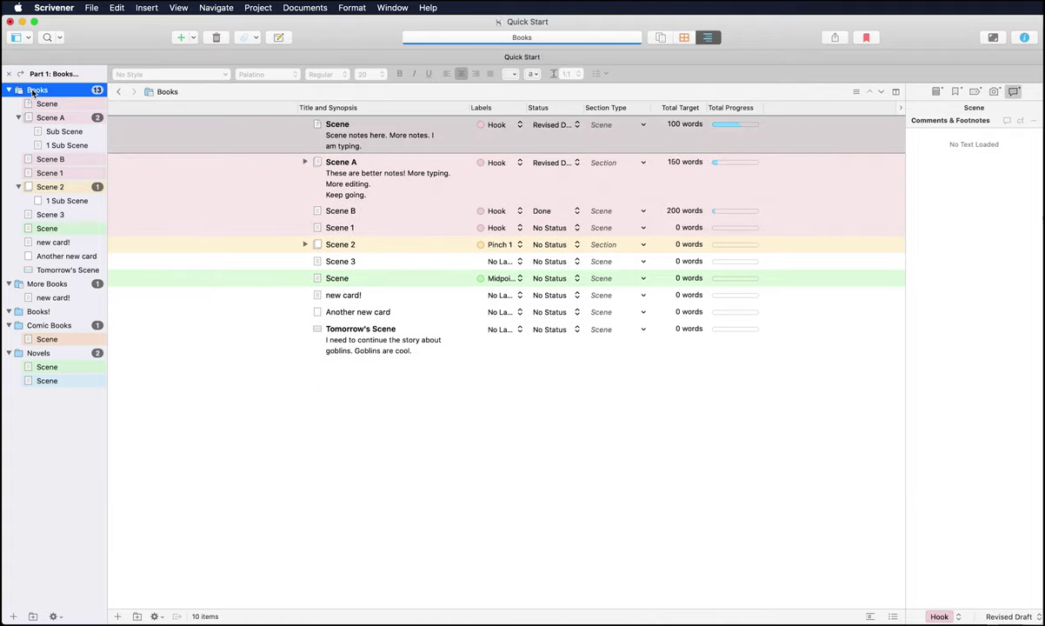
click(178, 8)
mouse_move(200, 199)
click(335, 254)
Hoist the binder to the Books folder again and make Books the active item
click(179, 8)
click(178, 8)
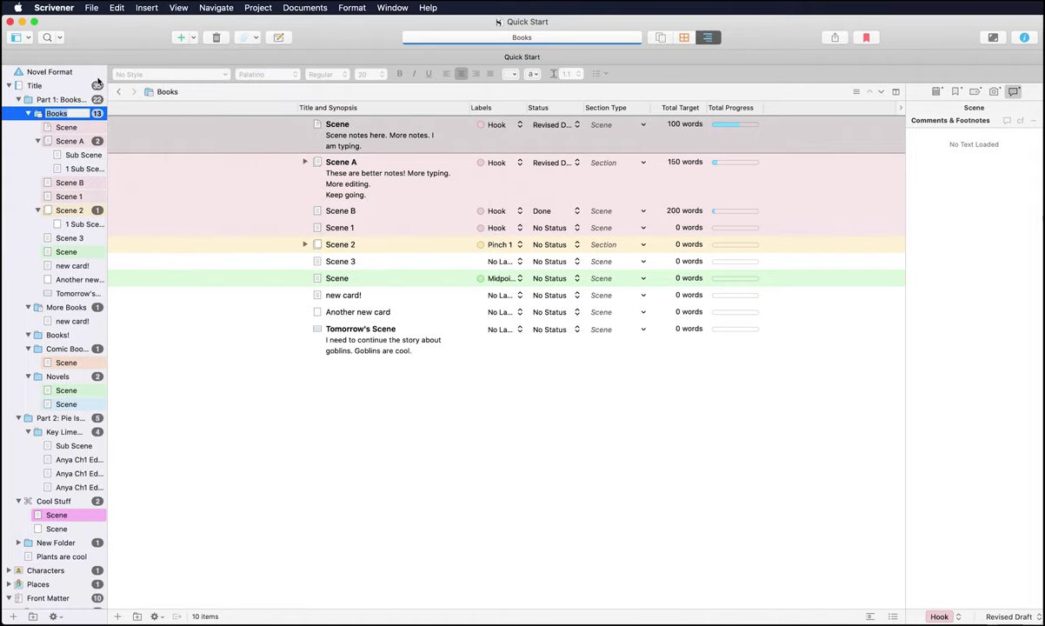
click(185, 9)
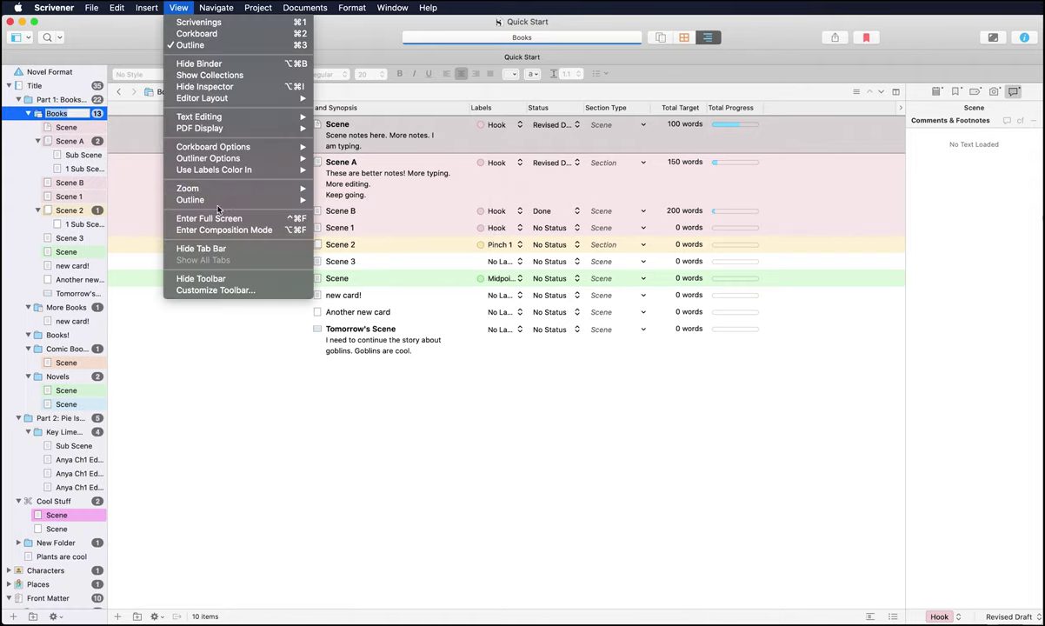
mouse_move(282, 206)
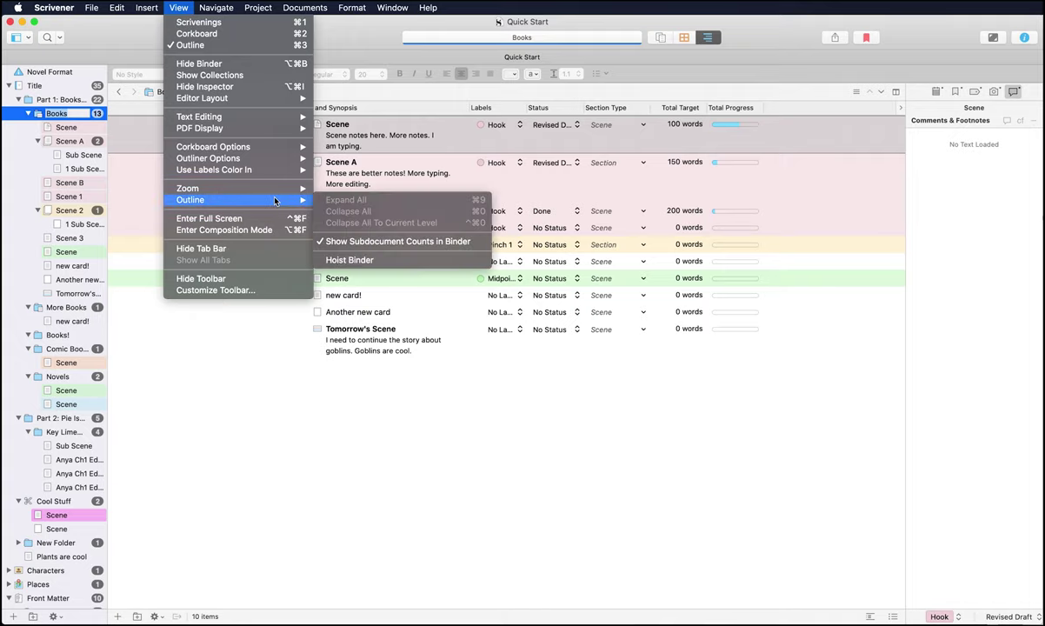
click(339, 261)
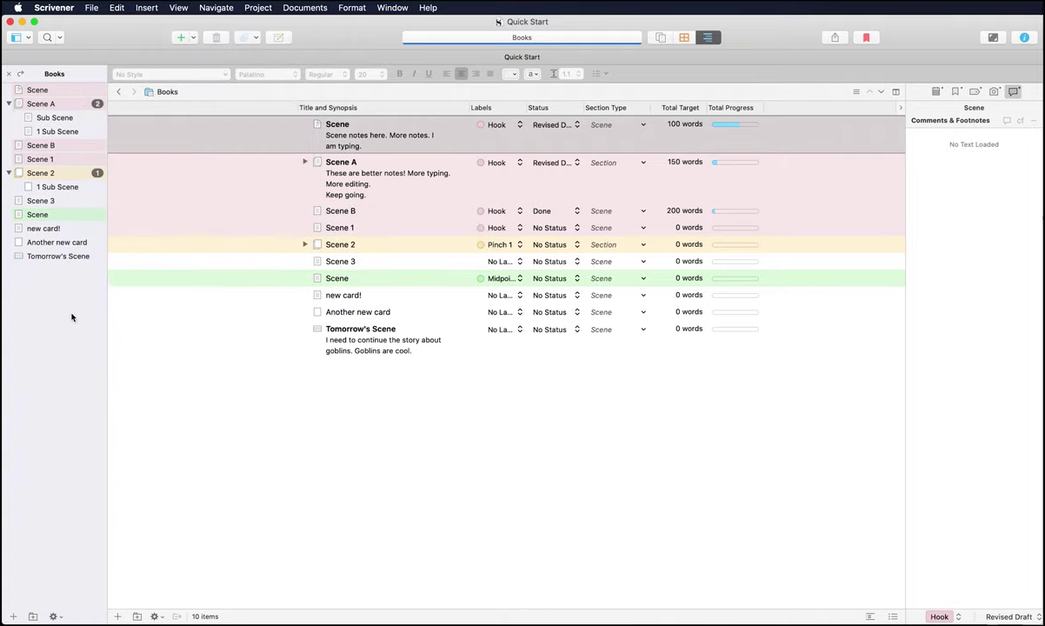
click(158, 91)
Unhoist the binder to show the whole project
click(180, 8)
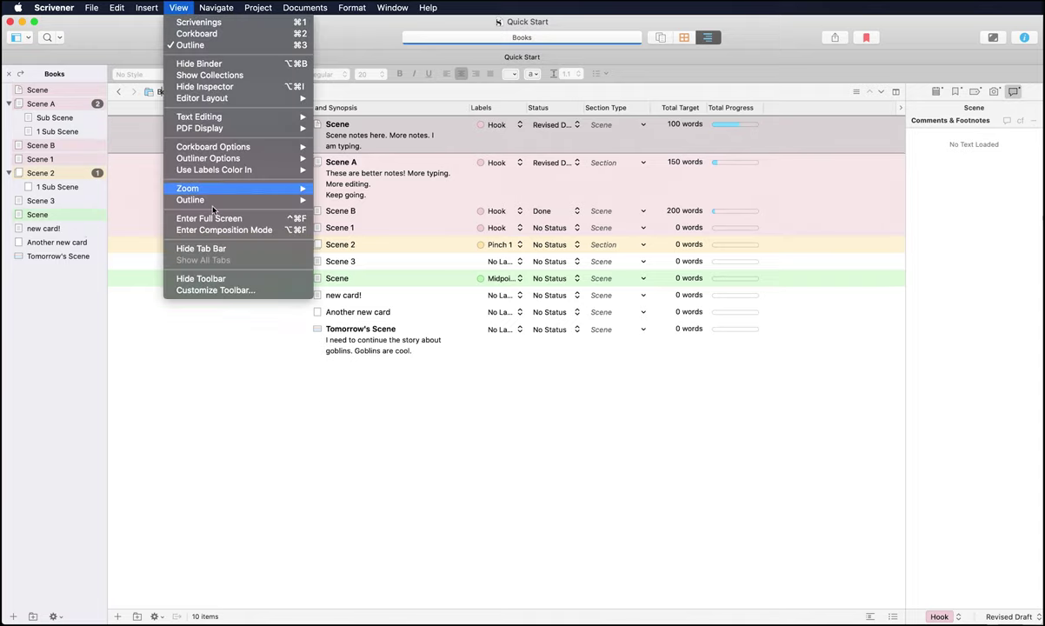
mouse_move(202, 199)
click(355, 259)
Put the window into full screen, then exit full screen
click(180, 8)
click(213, 218)
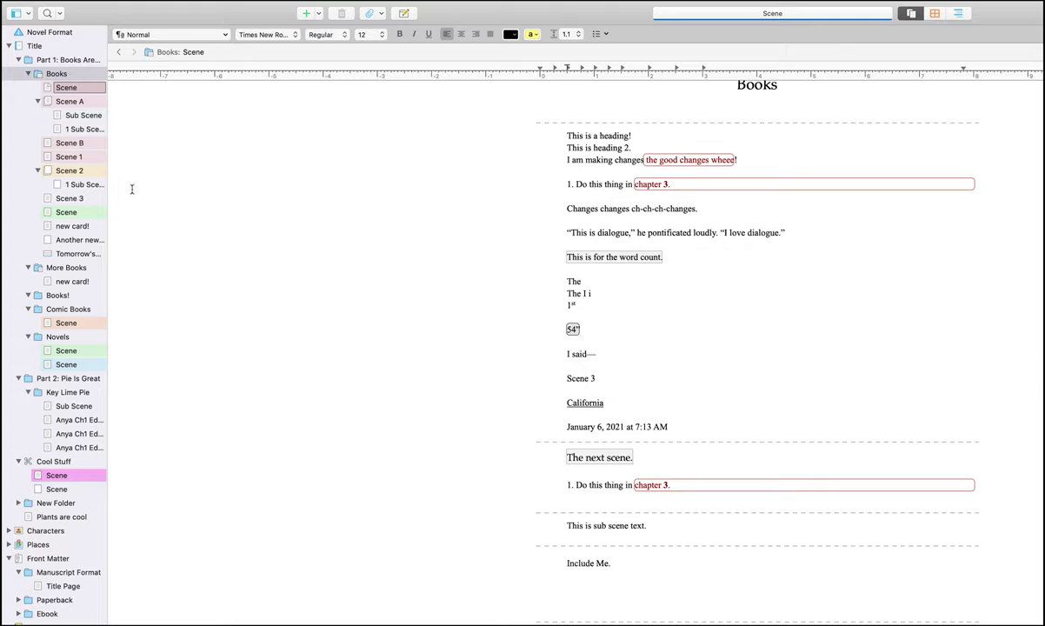
mouse_move(225, 7)
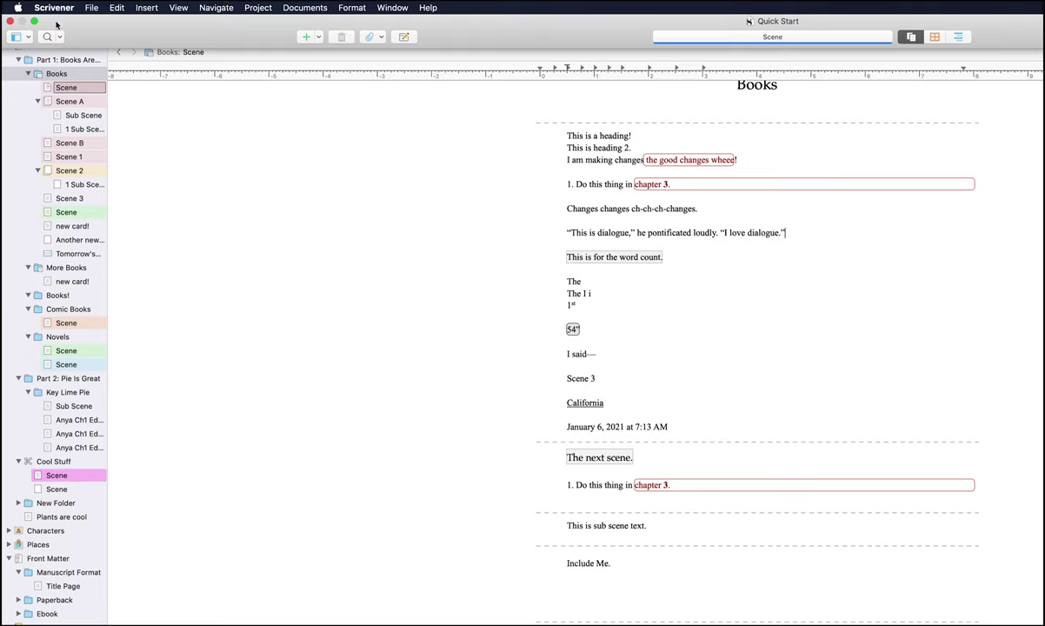
mouse_move(64, 5)
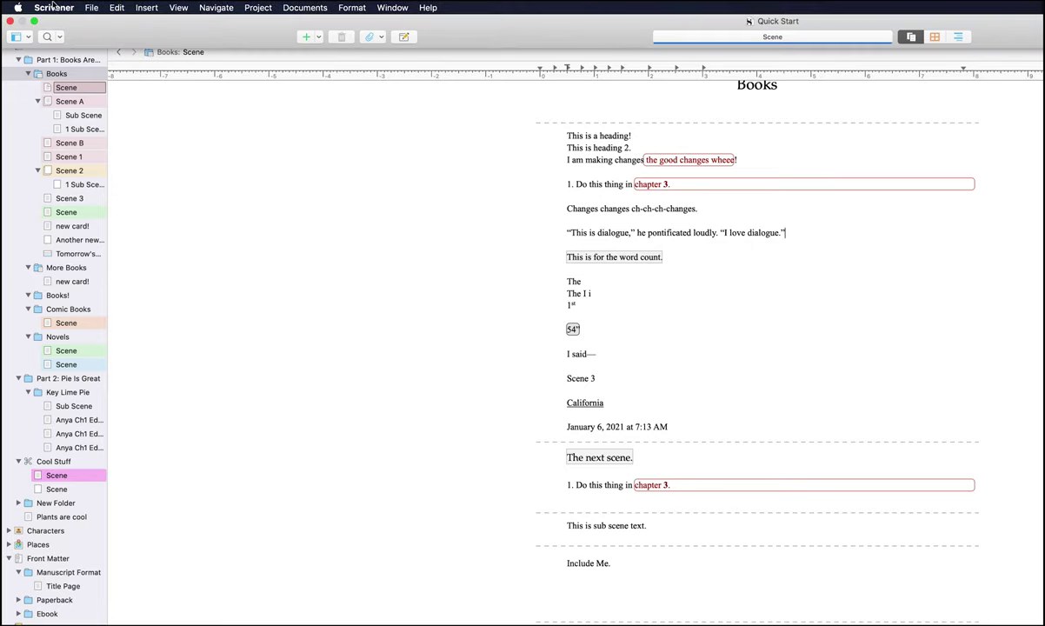
click(178, 7)
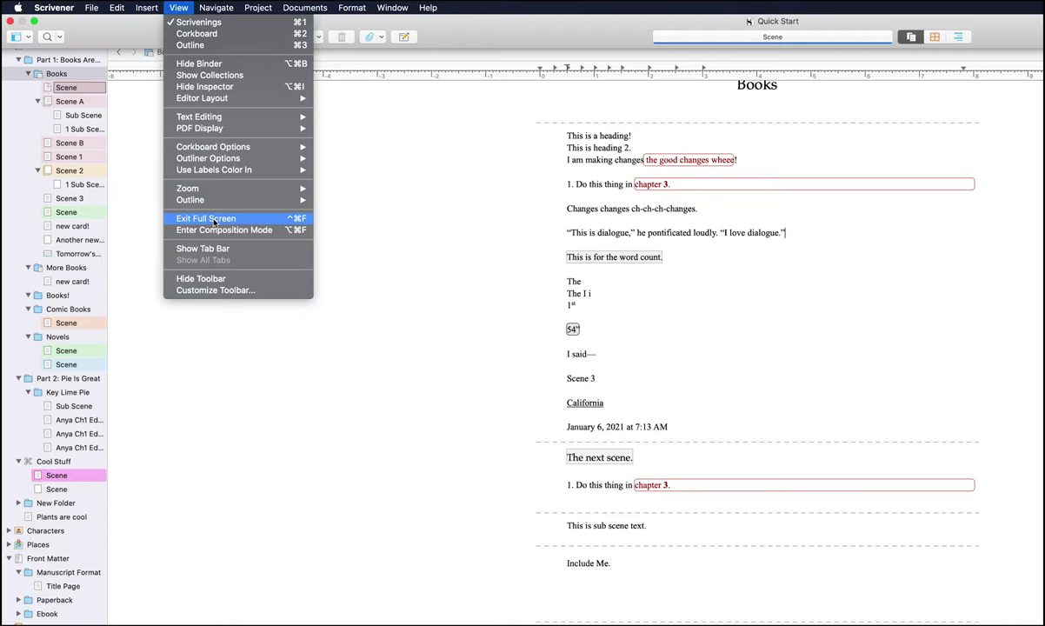
click(279, 220)
click(179, 7)
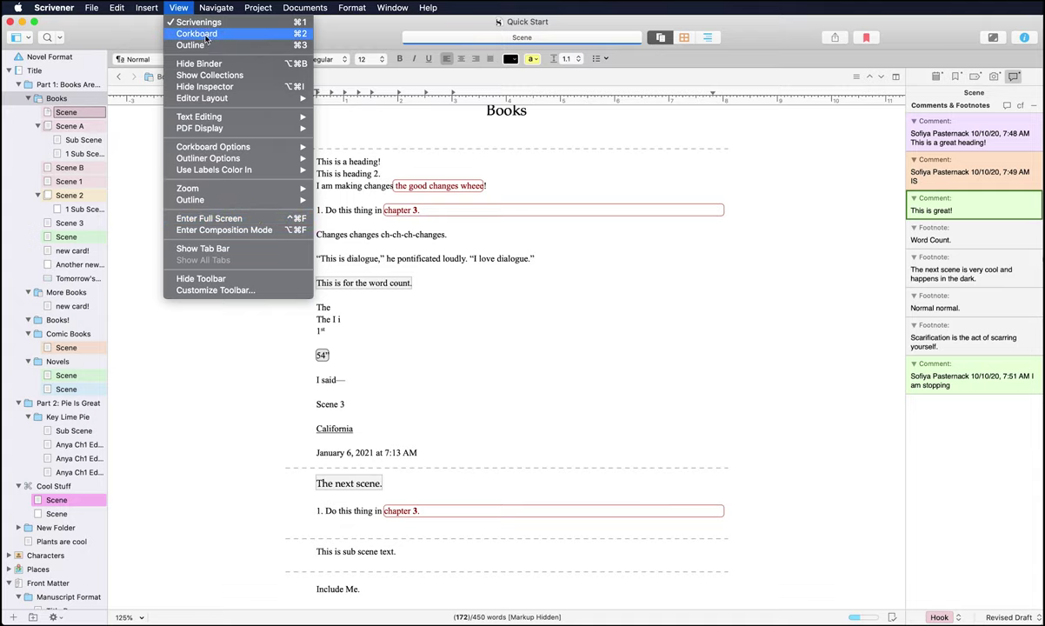
mouse_move(215, 7)
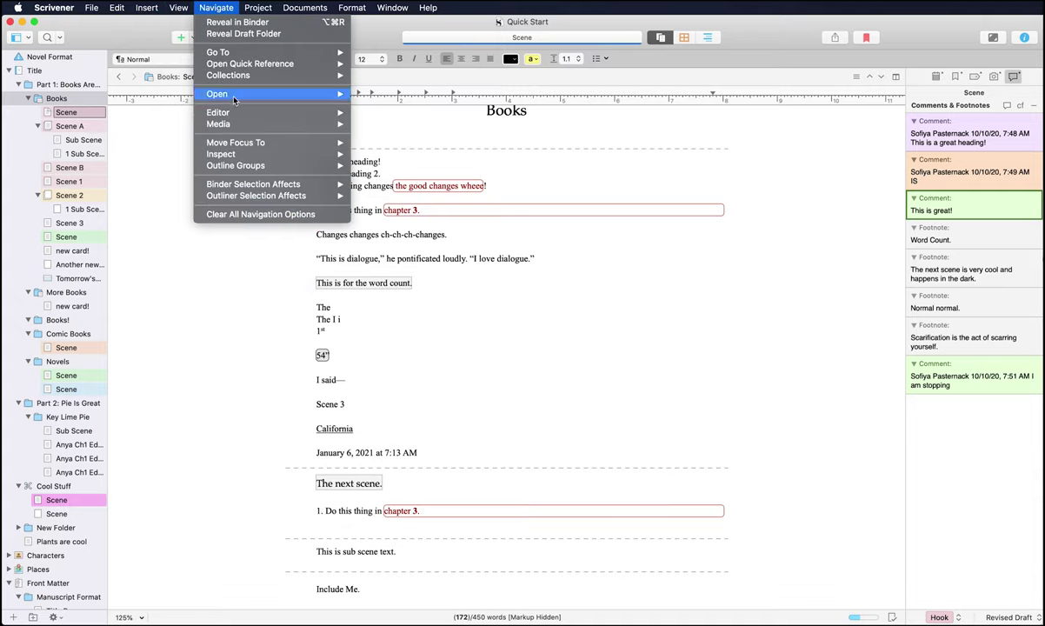
mouse_move(261, 94)
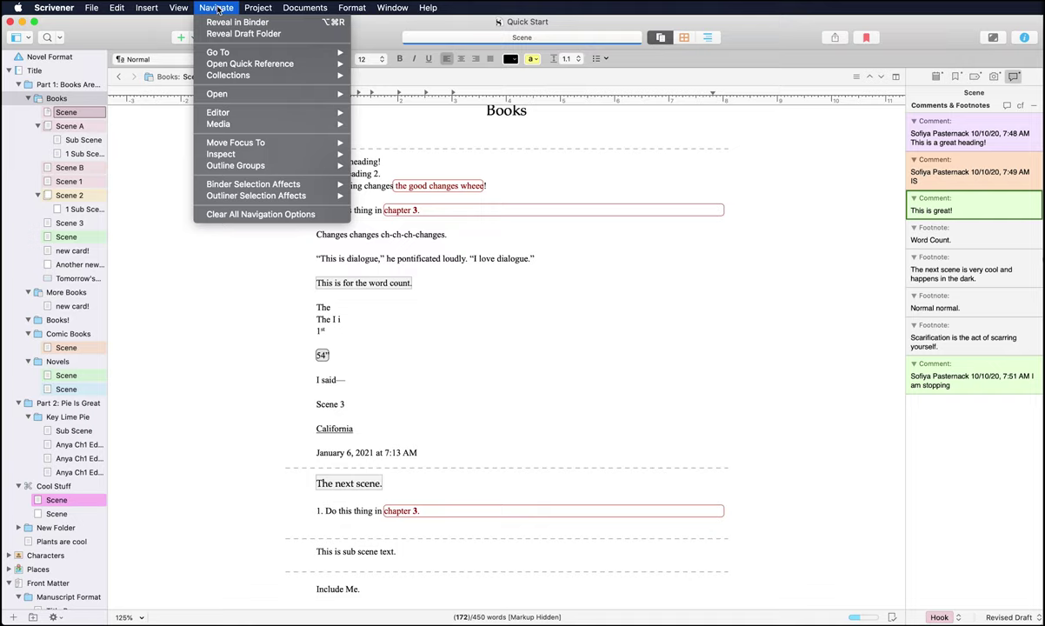
mouse_move(179, 9)
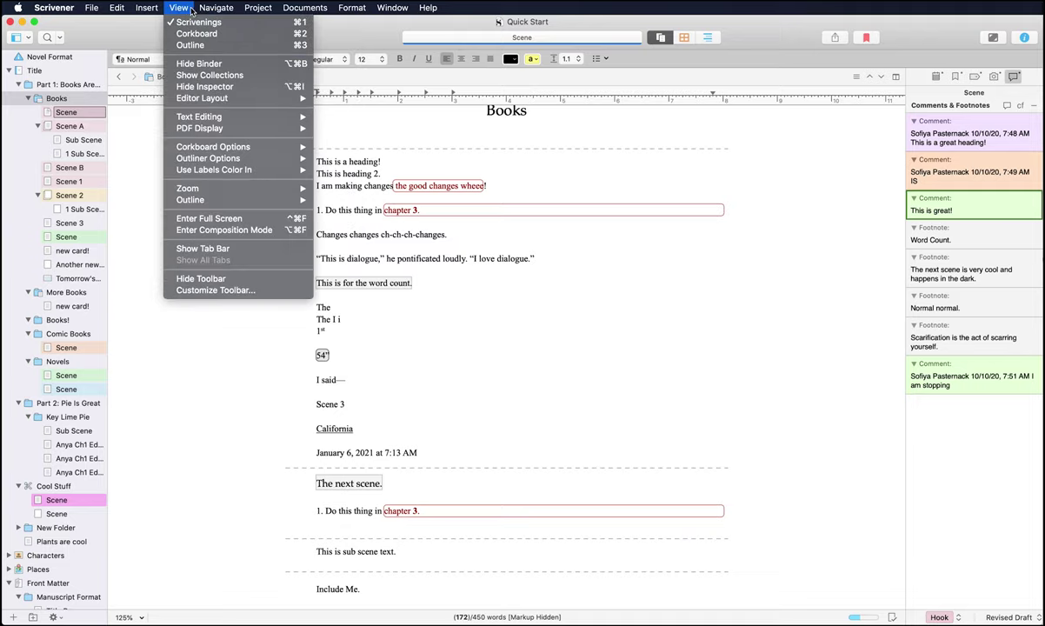
Enter Composition Mode, move the caret past the dialogue line, then exit Composition Mode
click(243, 230)
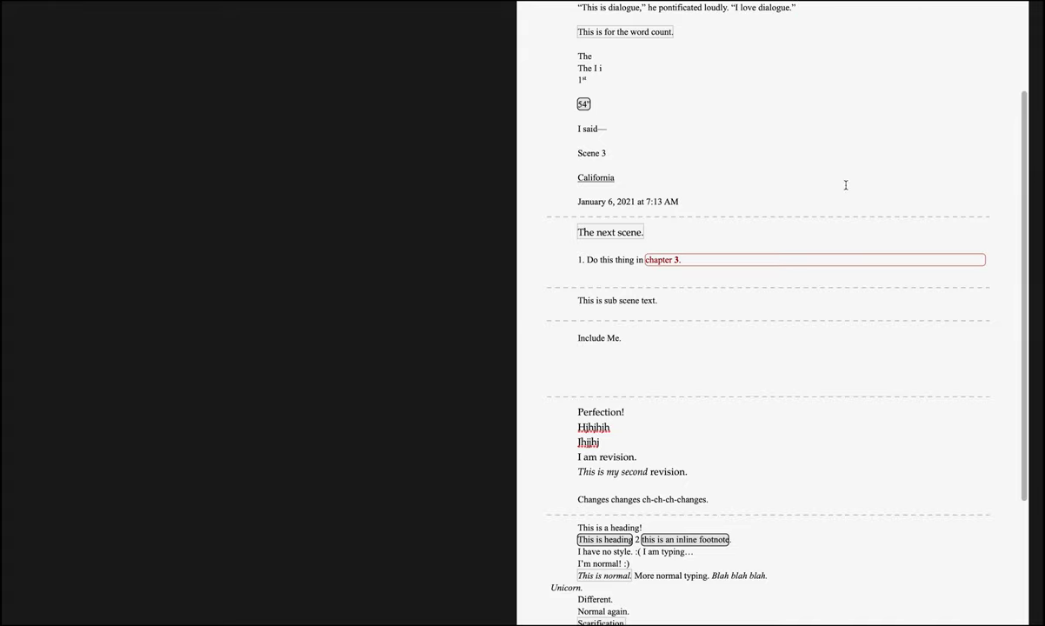
key(super+Right)
mouse_move(283, 2)
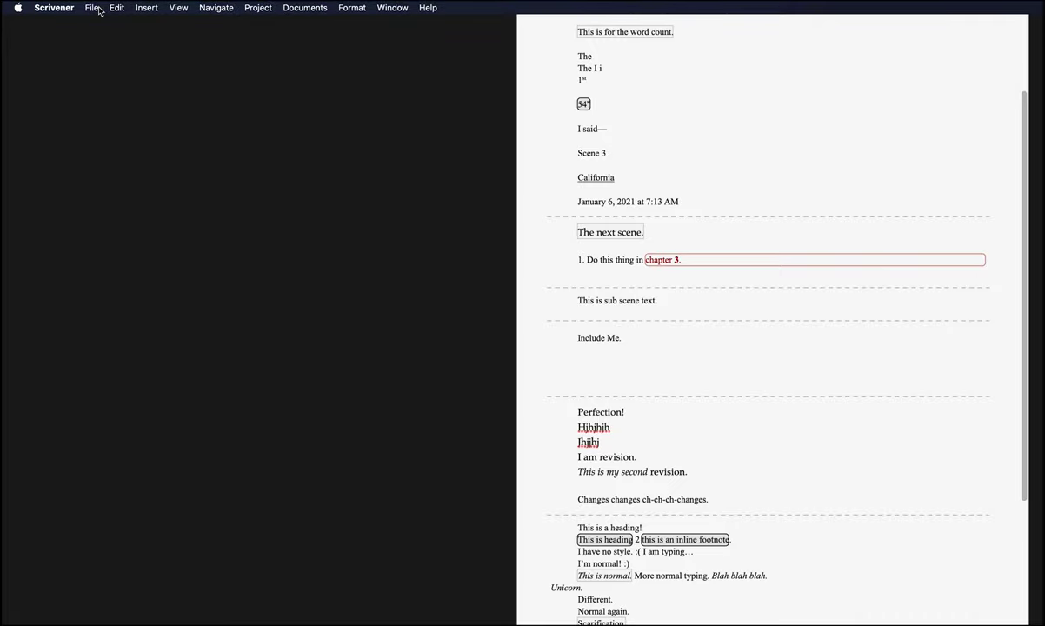
click(178, 8)
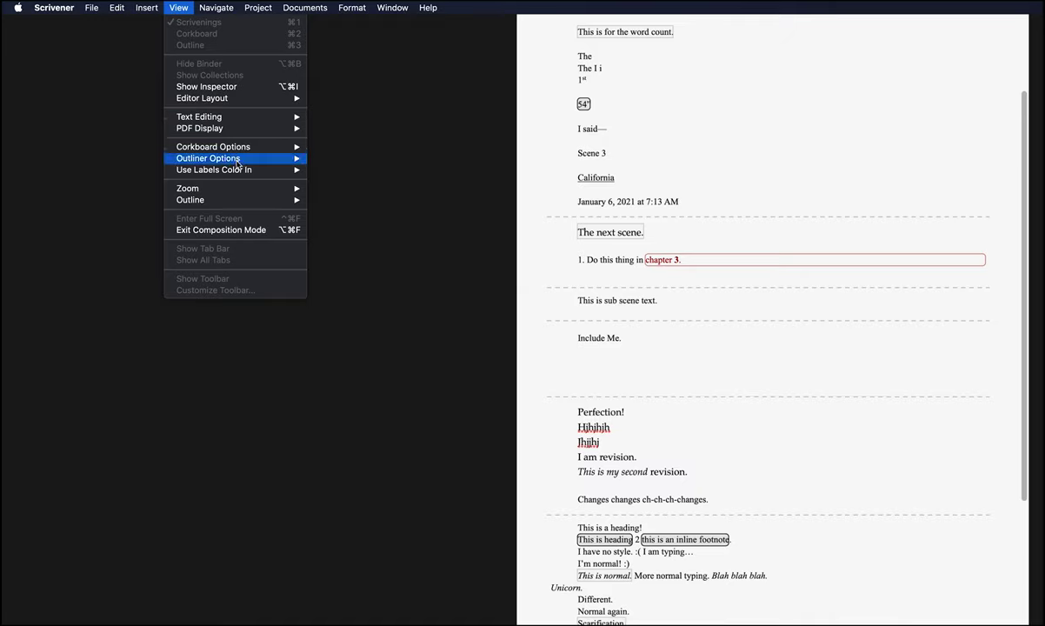
mouse_move(217, 201)
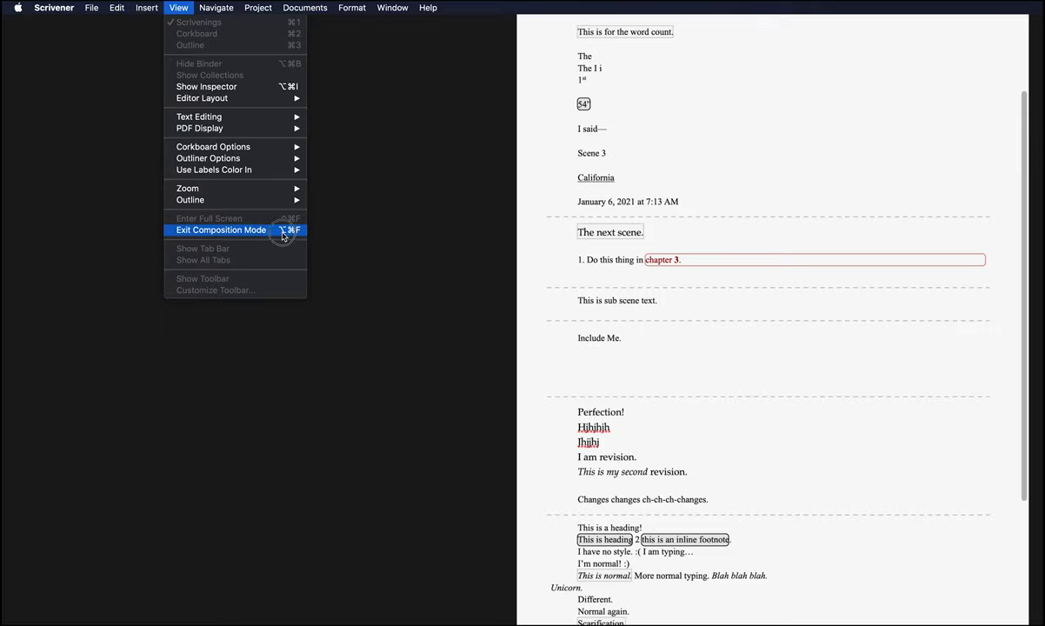
click(282, 231)
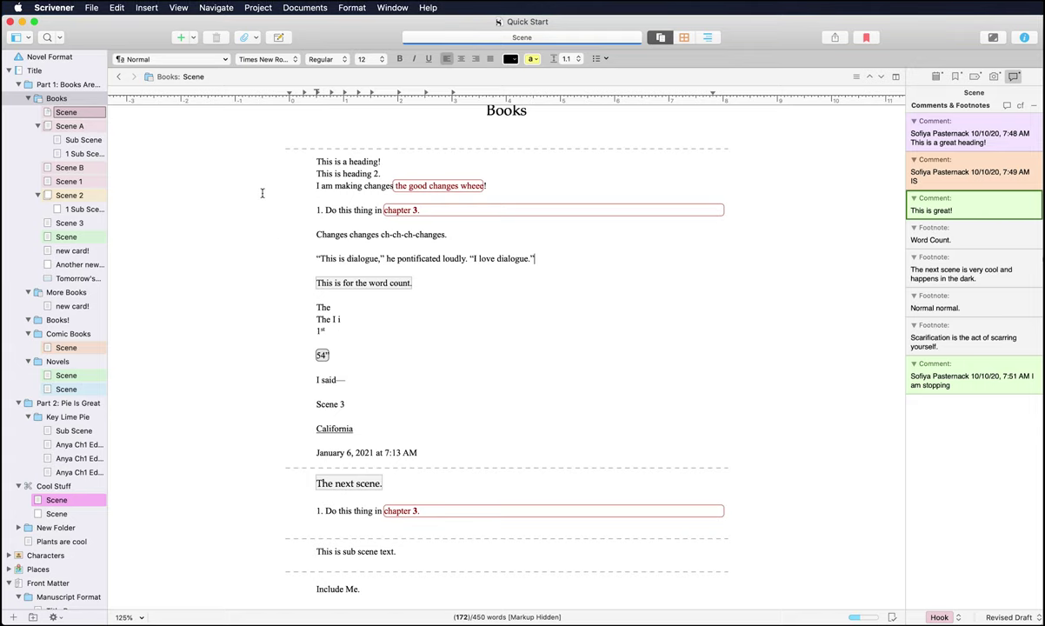
Switch the Books folder to Outline view and turn on the tab bar
click(178, 8)
key(super+3)
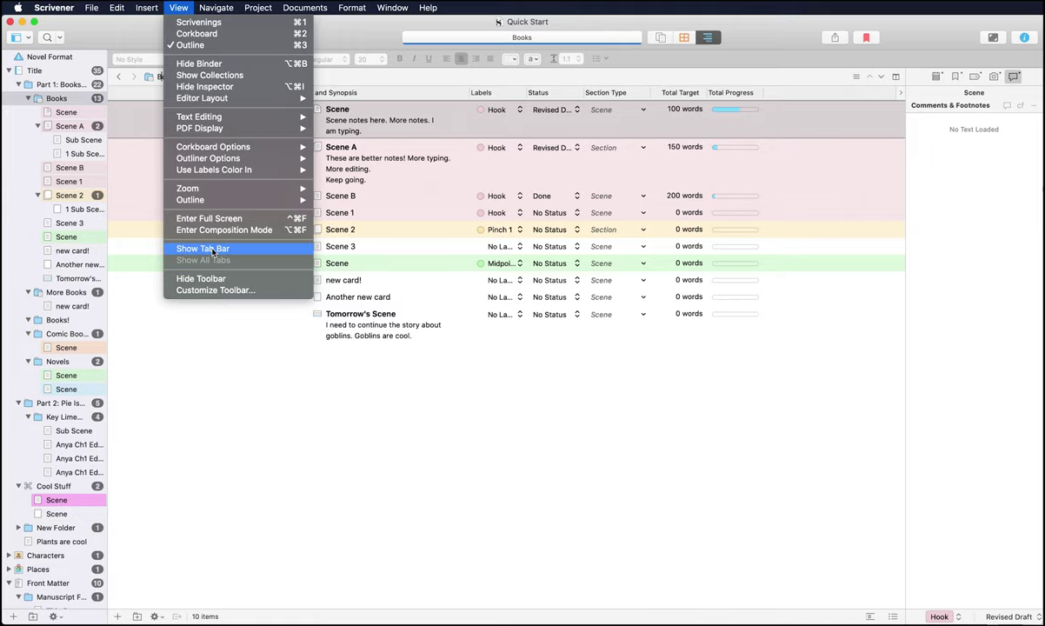
click(202, 249)
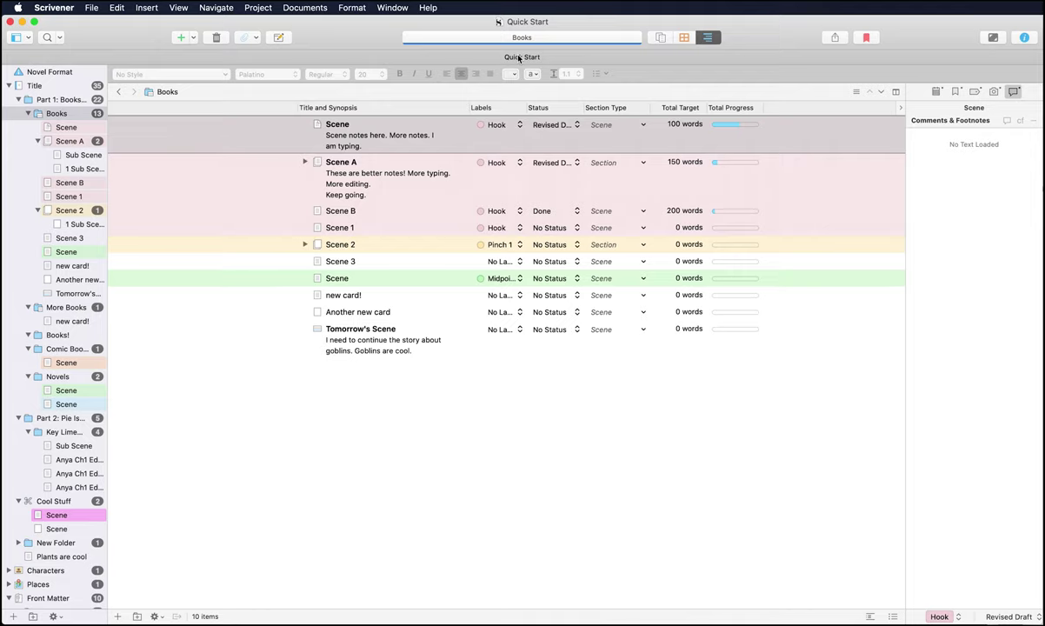
click(396, 8)
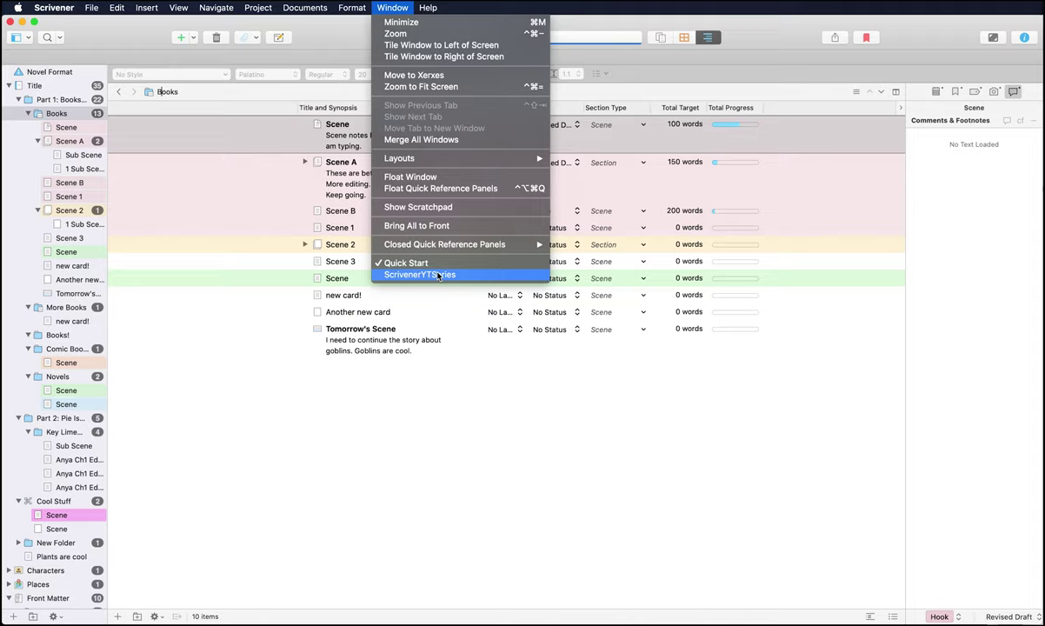
Merge both project windows into tabs, visit ScrivenerYTSeries, then close its tab
click(424, 139)
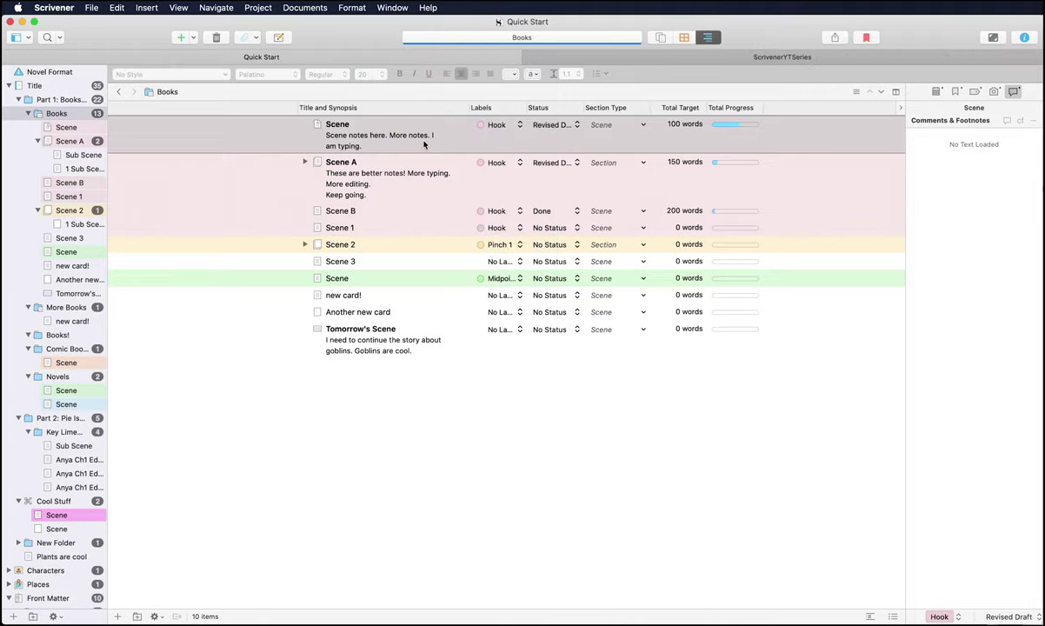
click(253, 58)
click(798, 60)
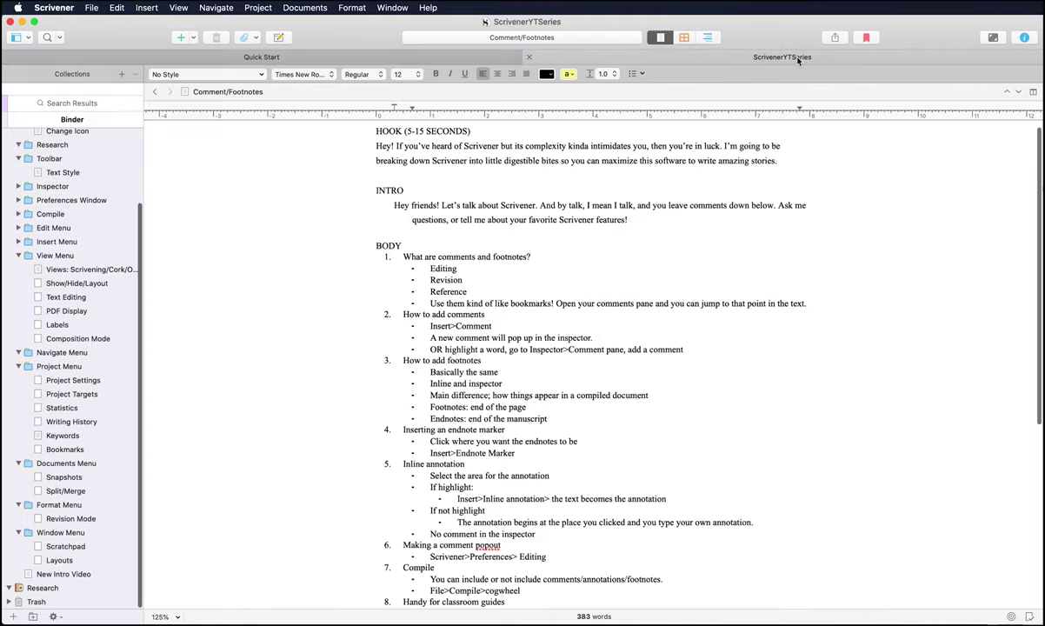
key(ctrl+shift+Tab)
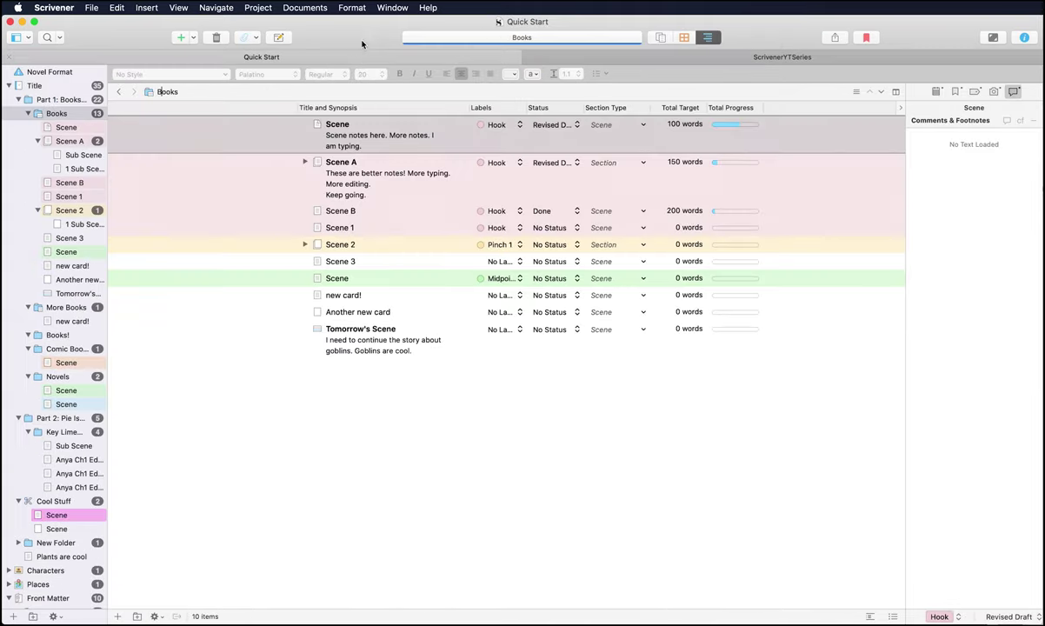
click(527, 59)
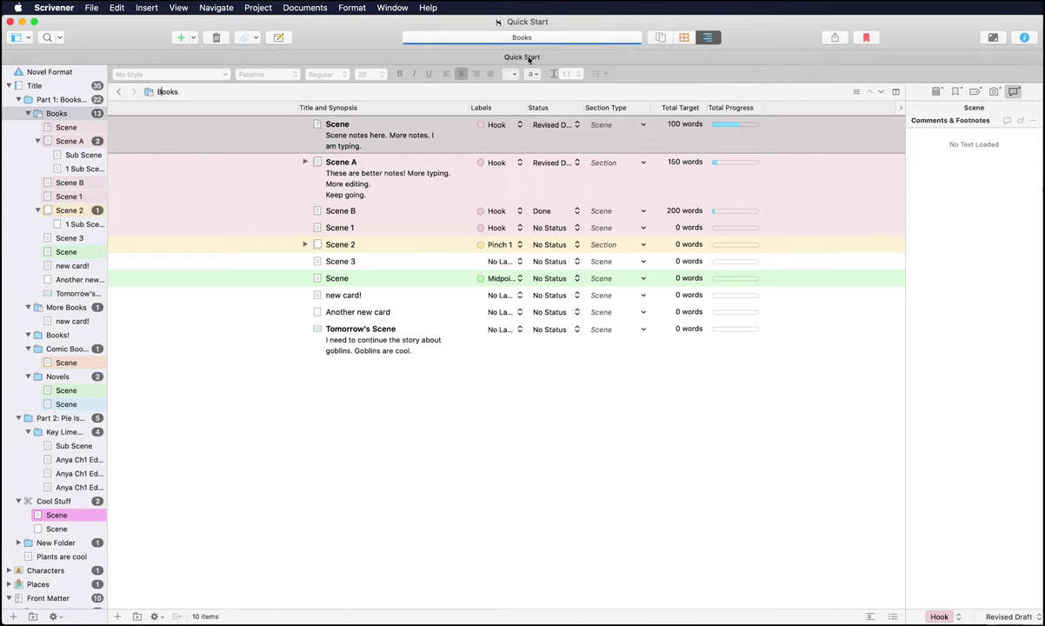
Select the Tomorrow's Scene item in the Books outline
click(415, 349)
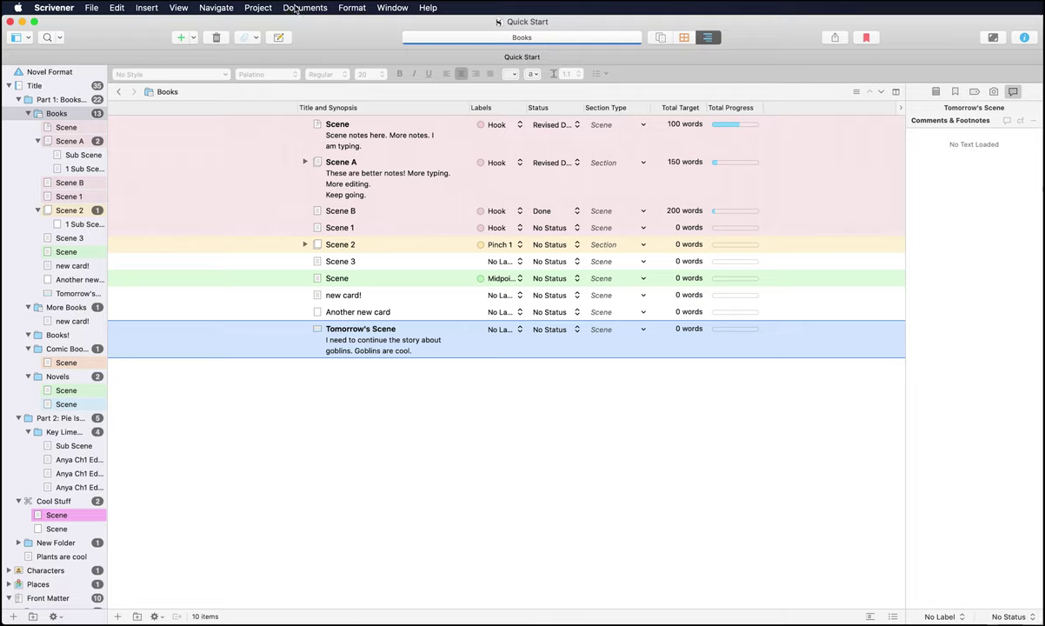
click(387, 8)
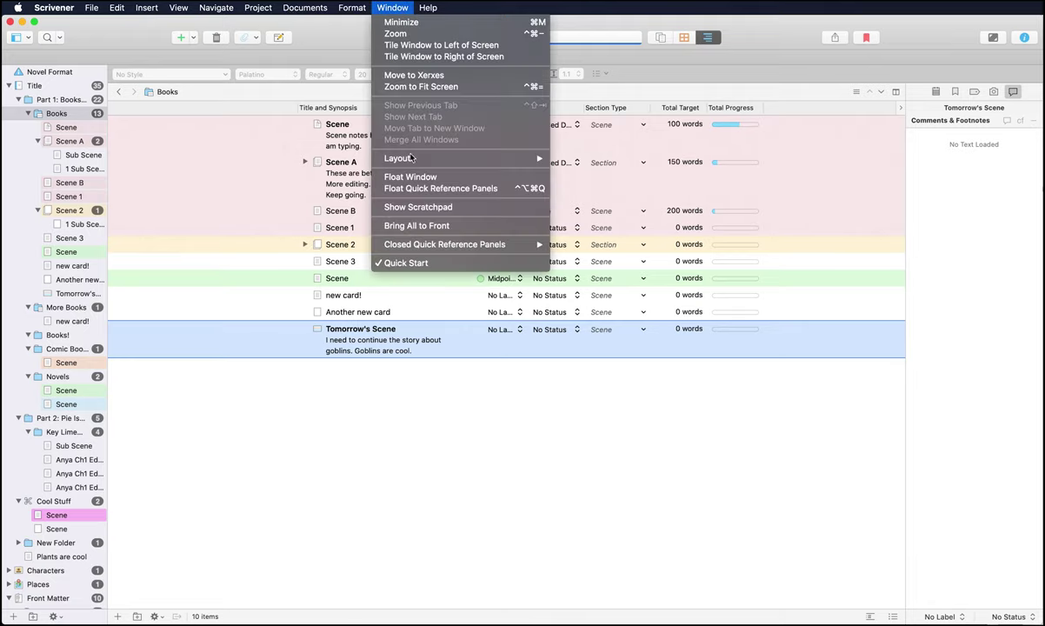
click(612, 113)
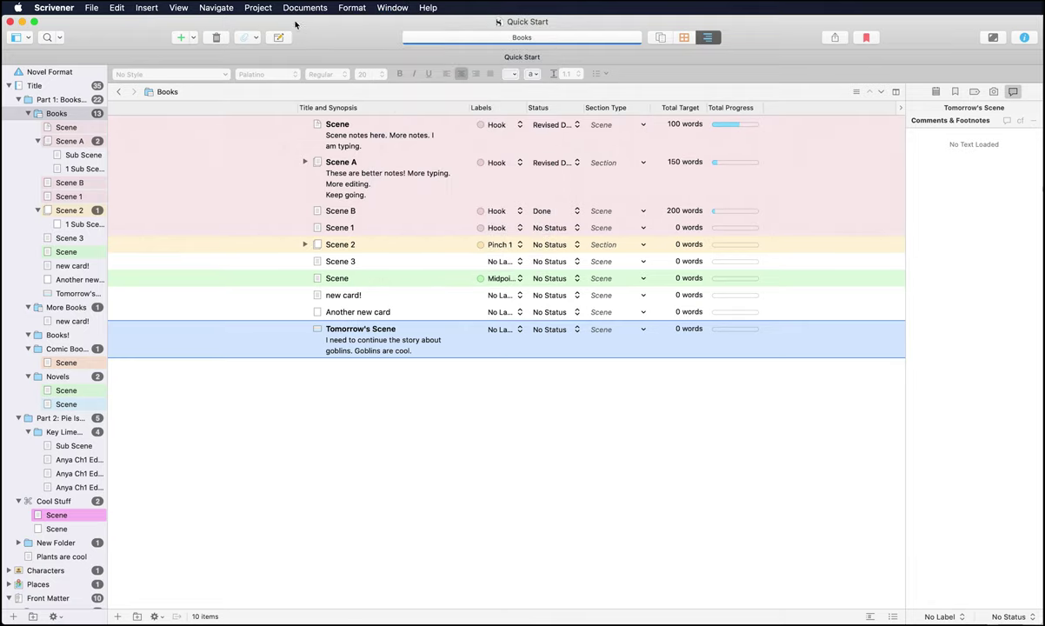
click(178, 8)
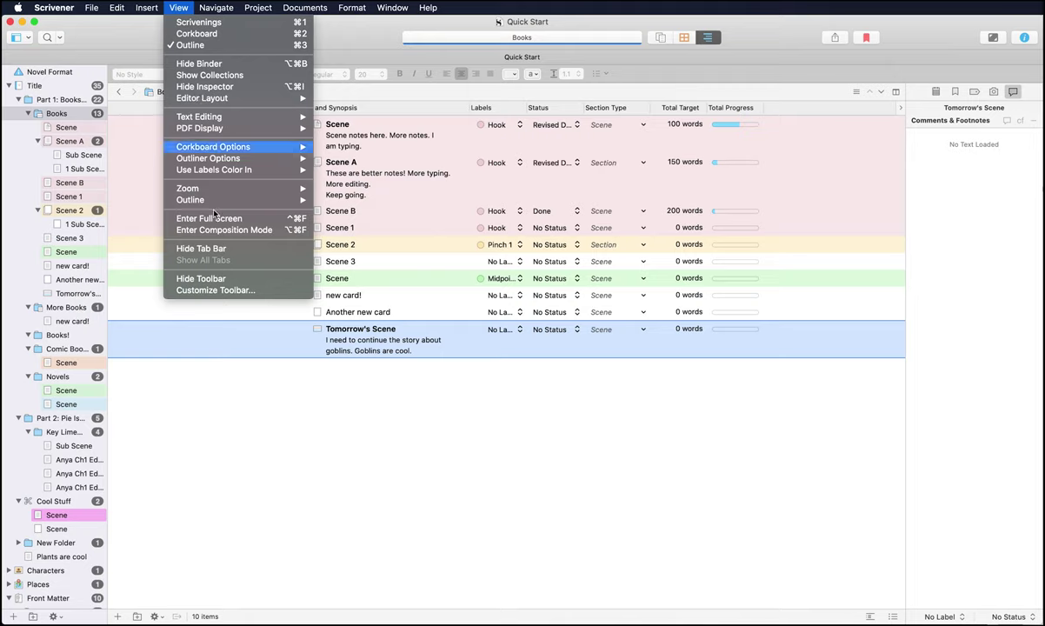
click(211, 282)
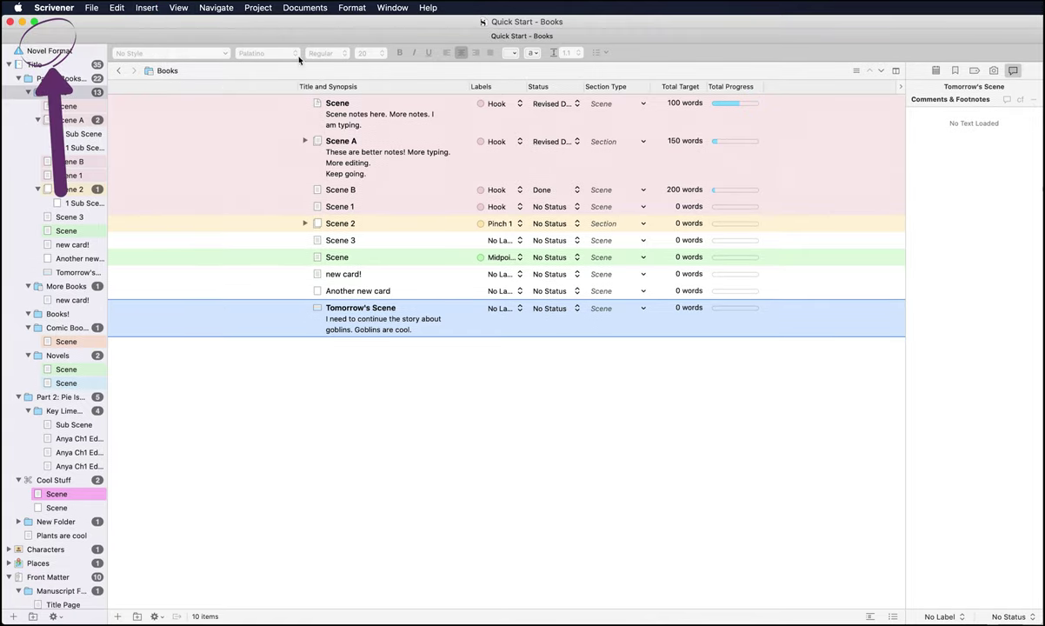
click(183, 8)
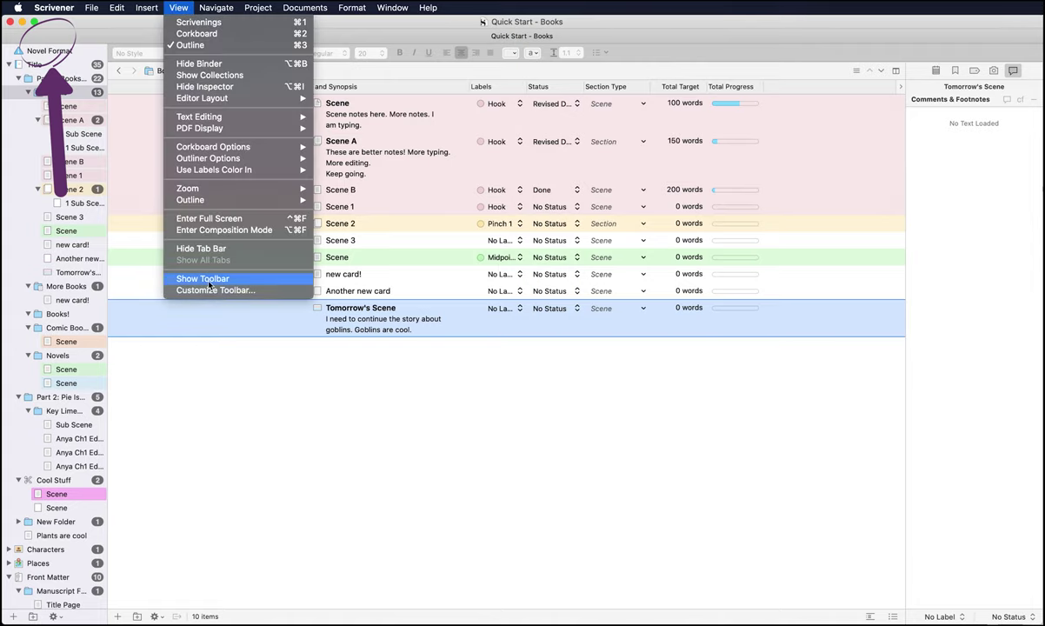
click(209, 283)
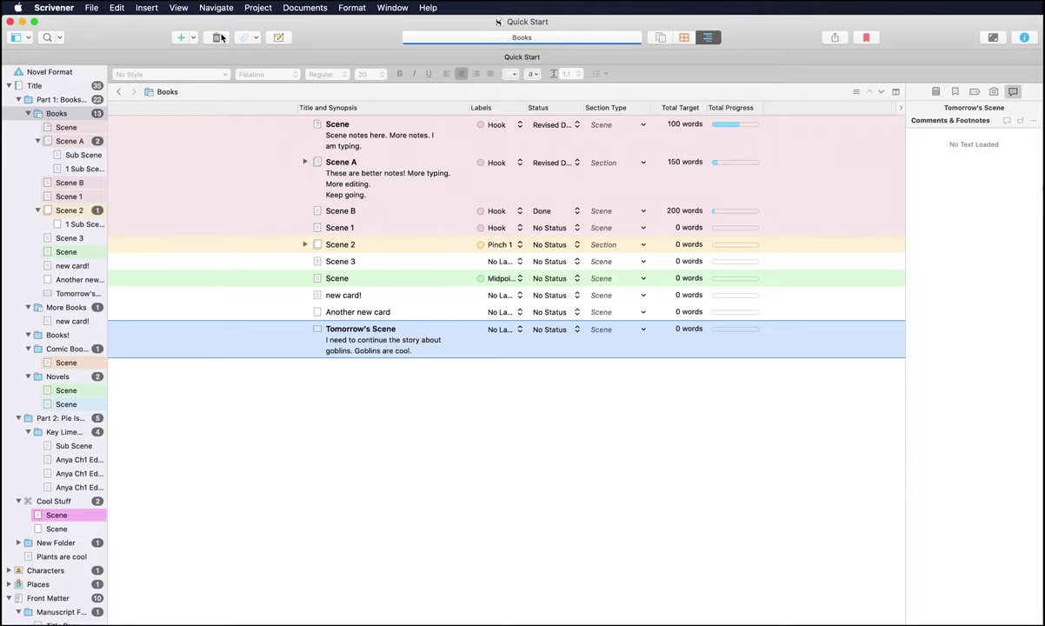
click(179, 8)
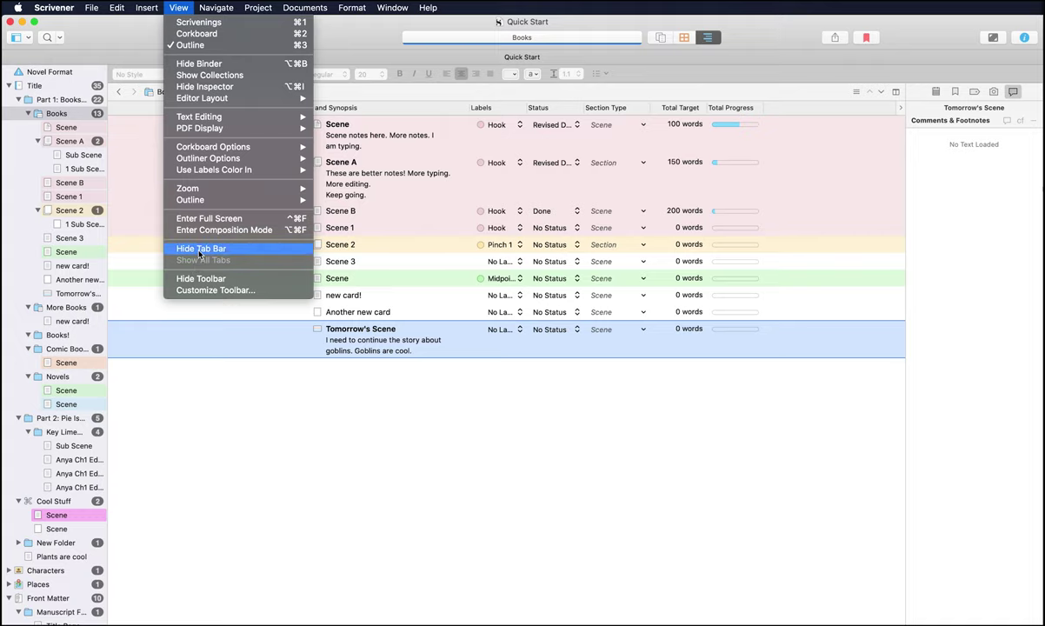
click(203, 289)
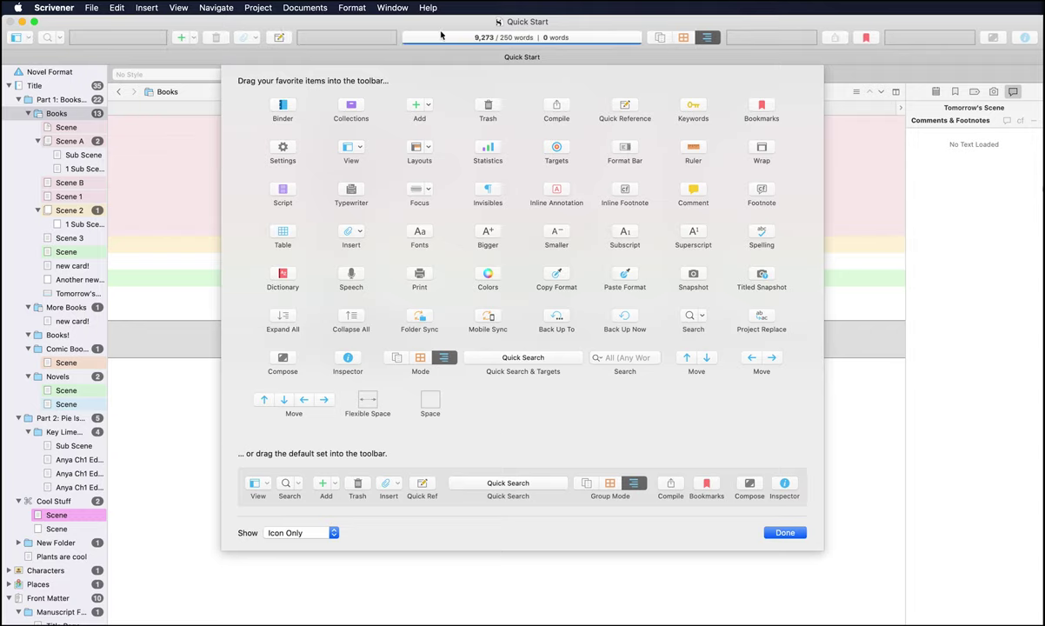
click(783, 534)
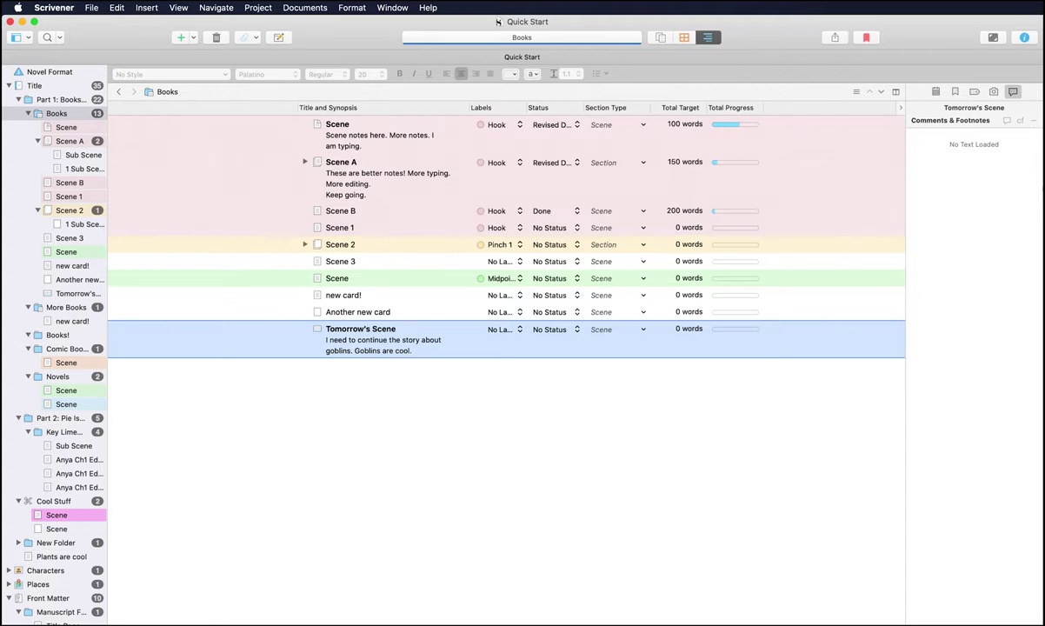
Open ScrivenerYTSeries in its own window, move it right, and bring Quick Start to front
click(171, 10)
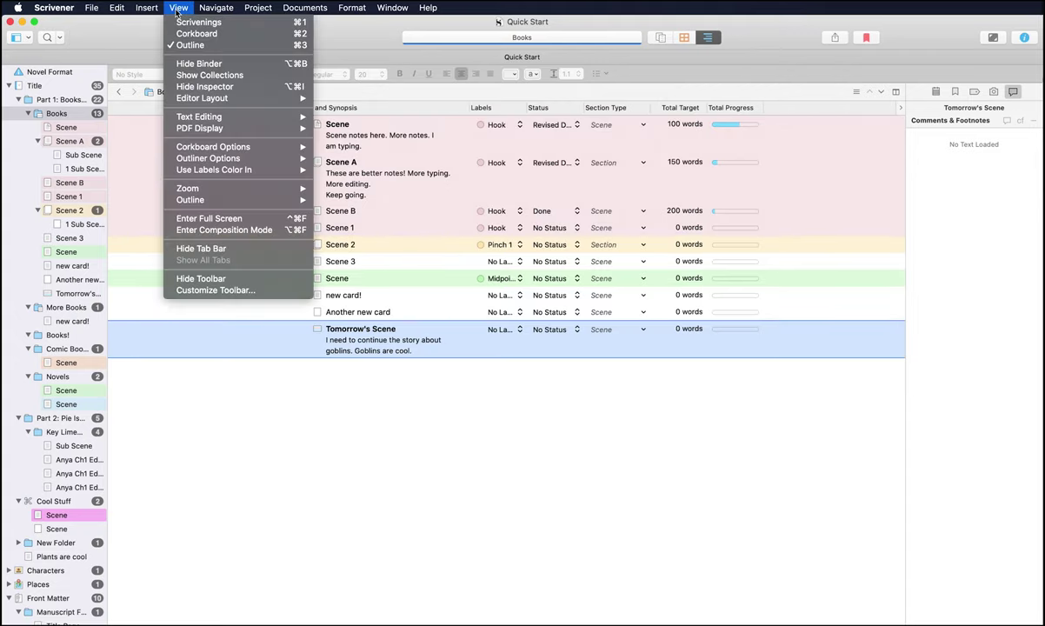
click(380, 529)
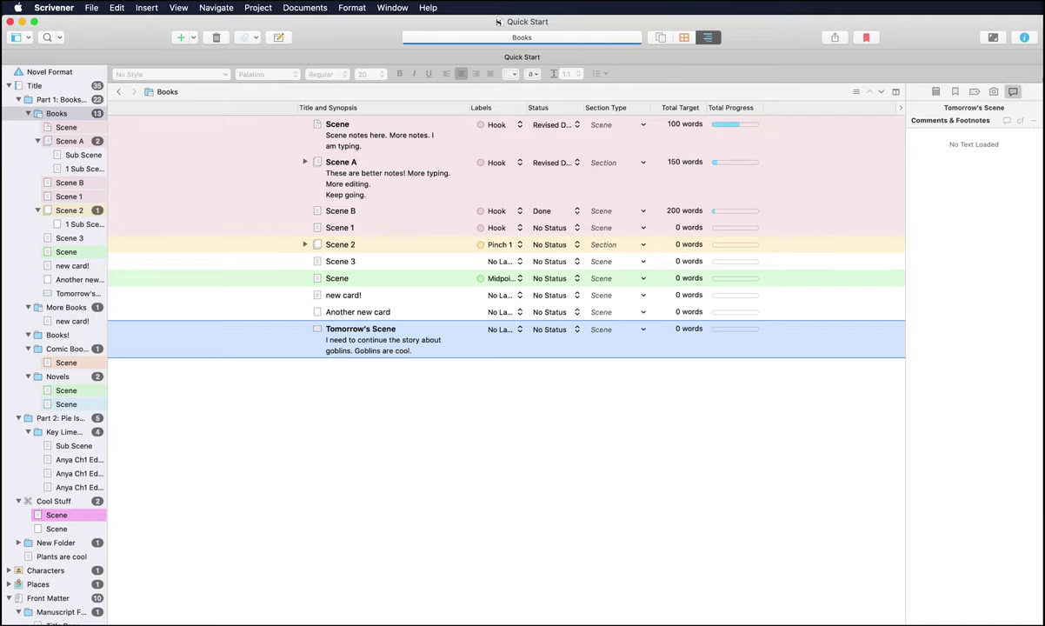
click(92, 8)
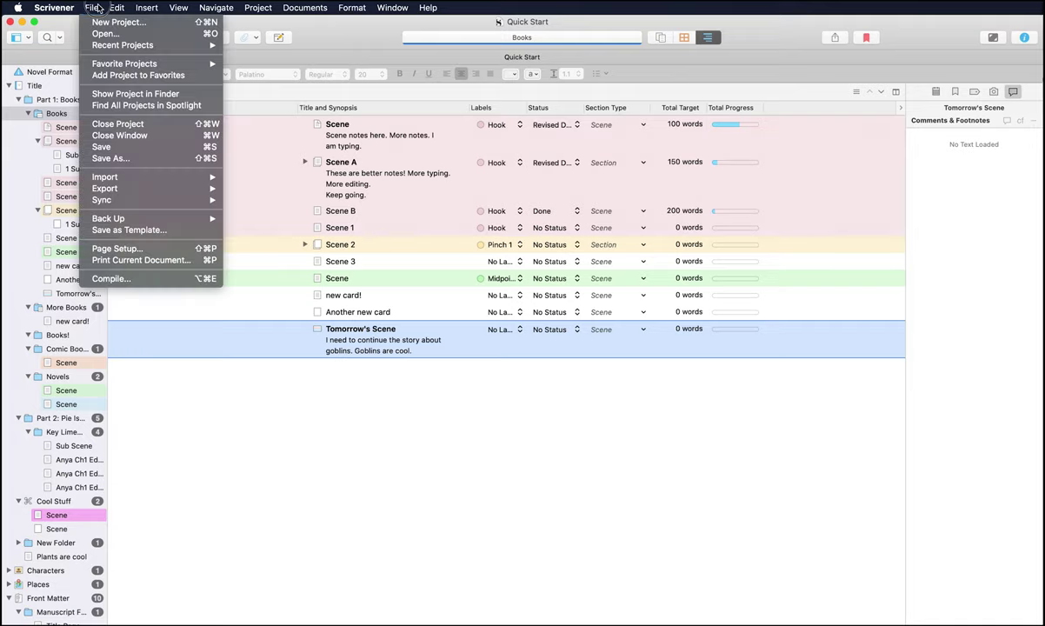
click(98, 34)
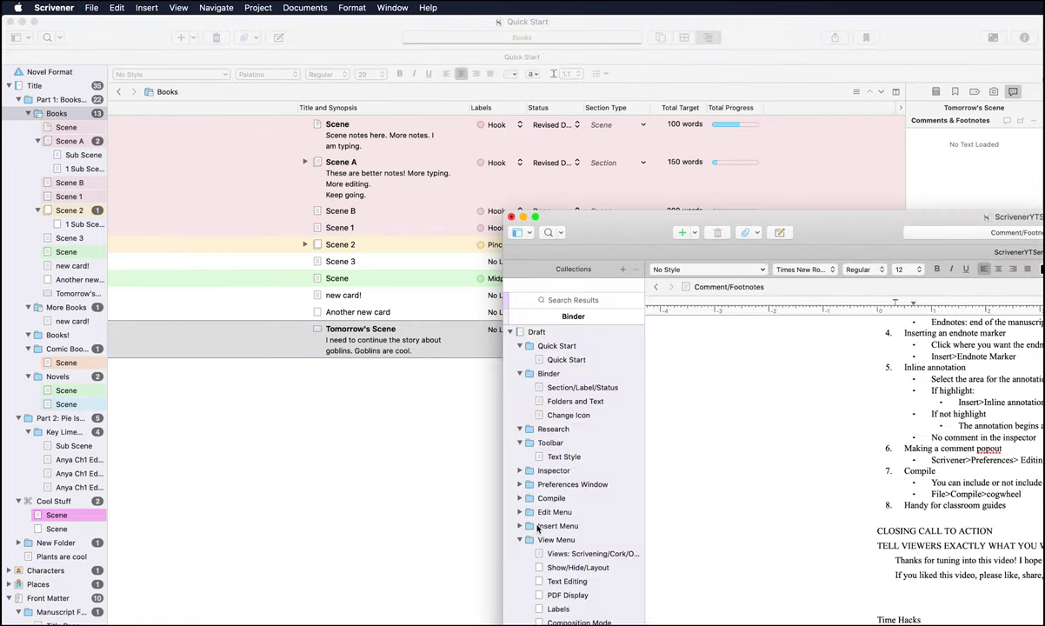
drag(526, 479, 1038, 492)
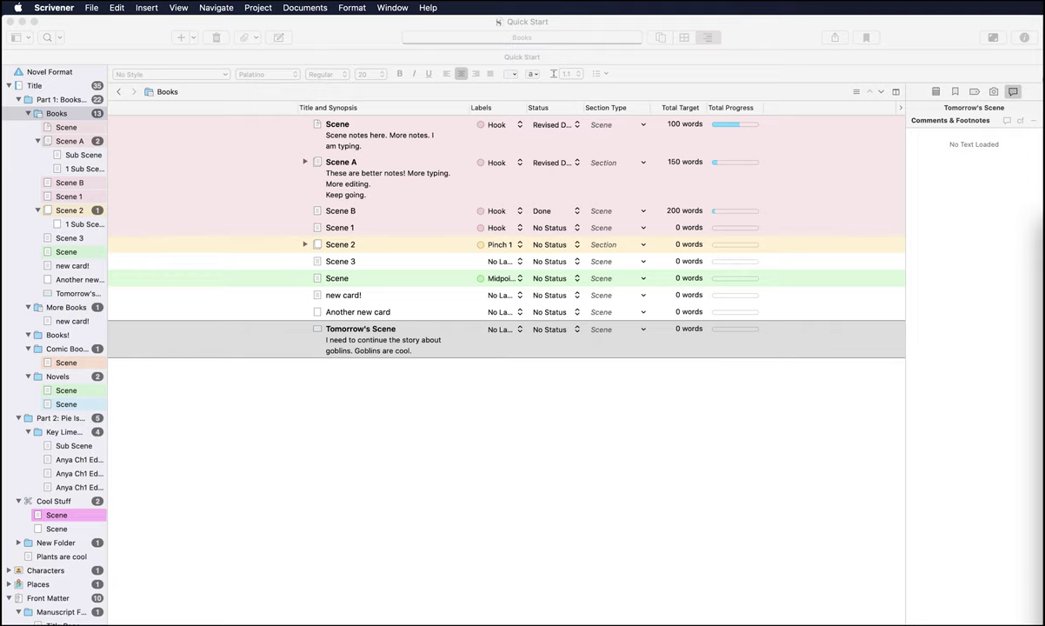
click(622, 489)
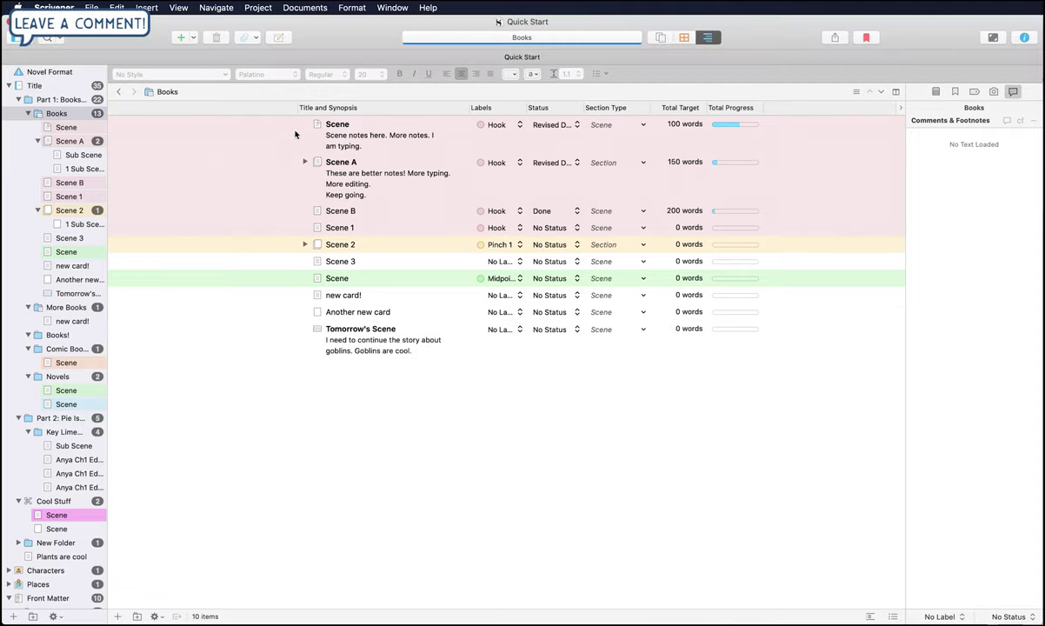
click(178, 9)
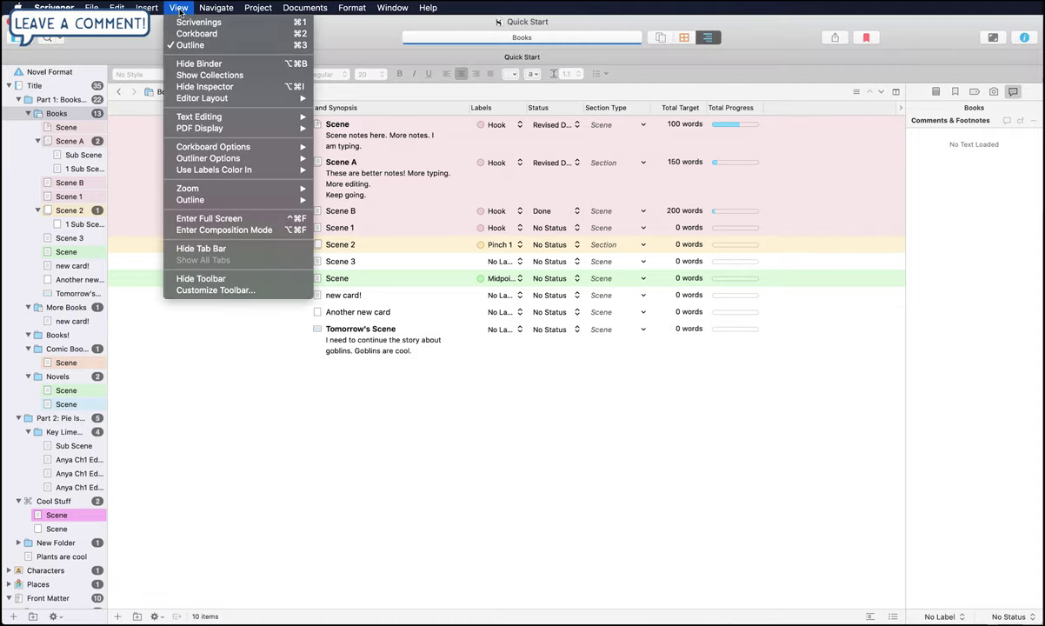